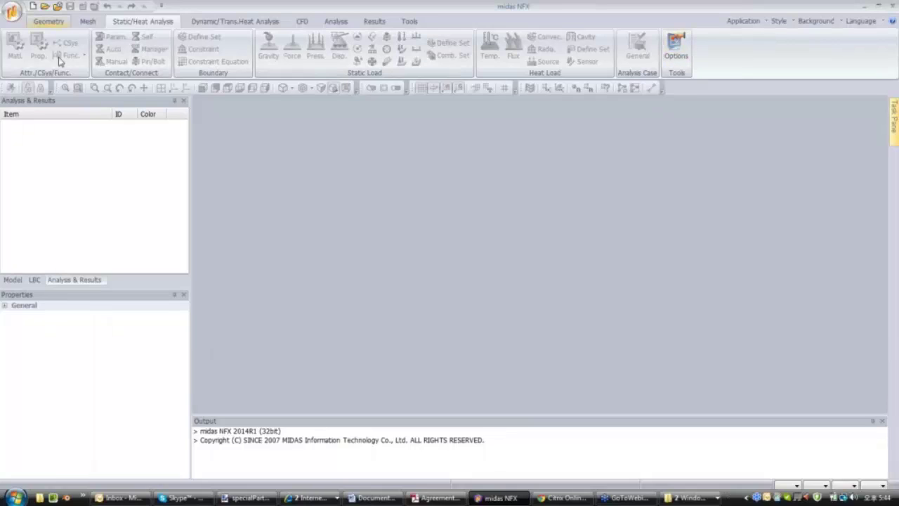
Switch the application from Analyst Mode to Designer Mode.
{"action": "left_click", "coordinate": [49, 22]}
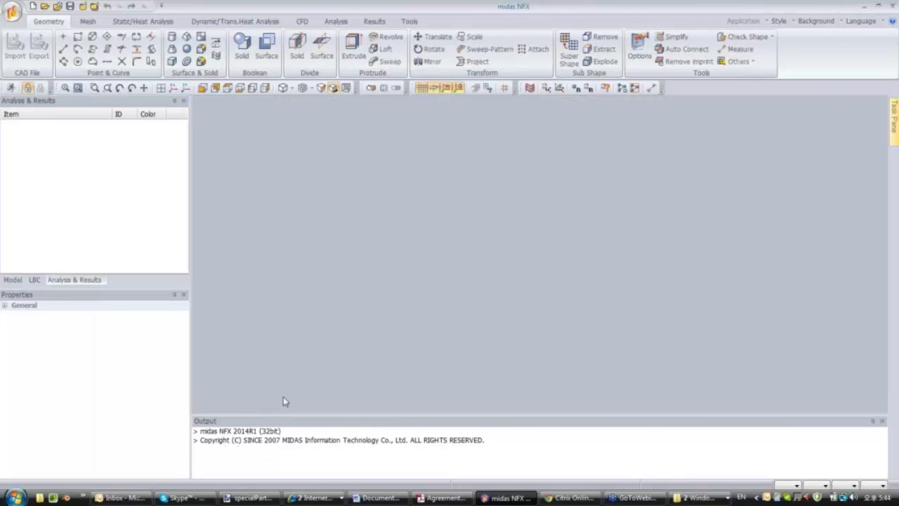
{"action": "left_click", "coordinate": [746, 21]}
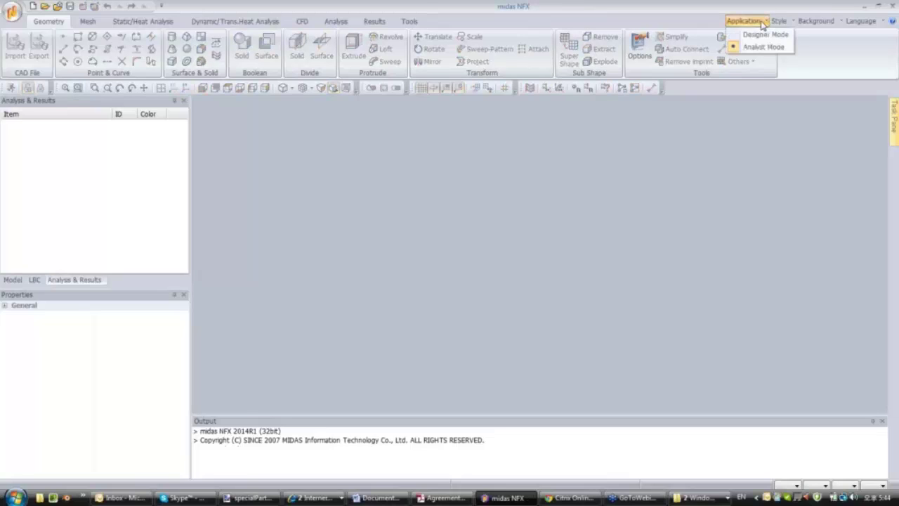
{"action": "left_click", "coordinate": [748, 44]}
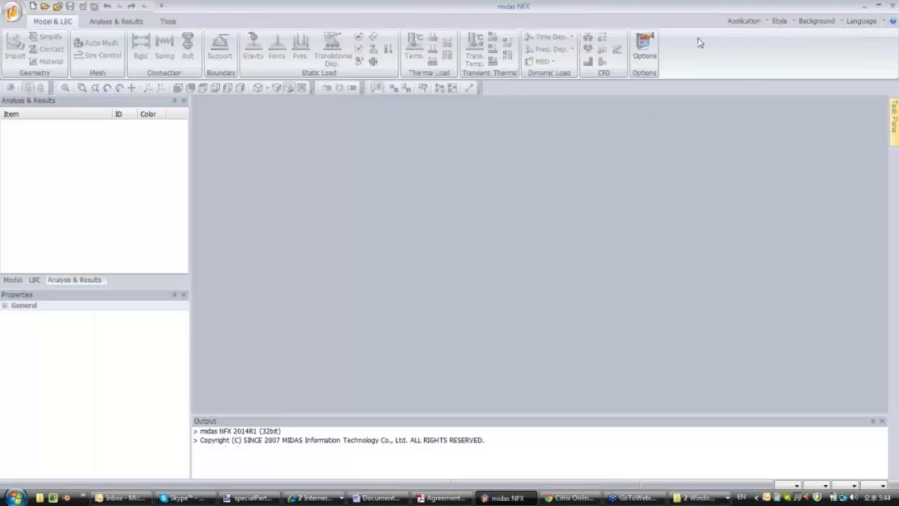
{"action": "left_click", "coordinate": [735, 25]}
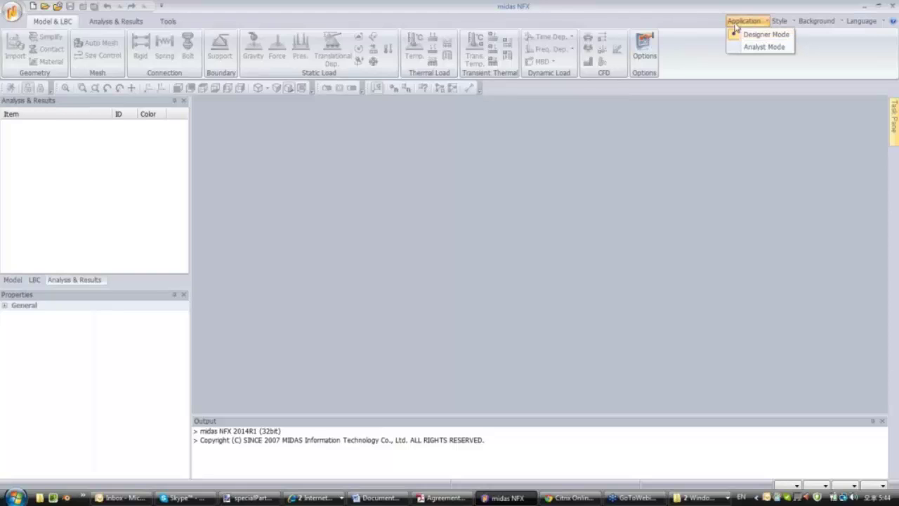
{"action": "left_click", "coordinate": [735, 39]}
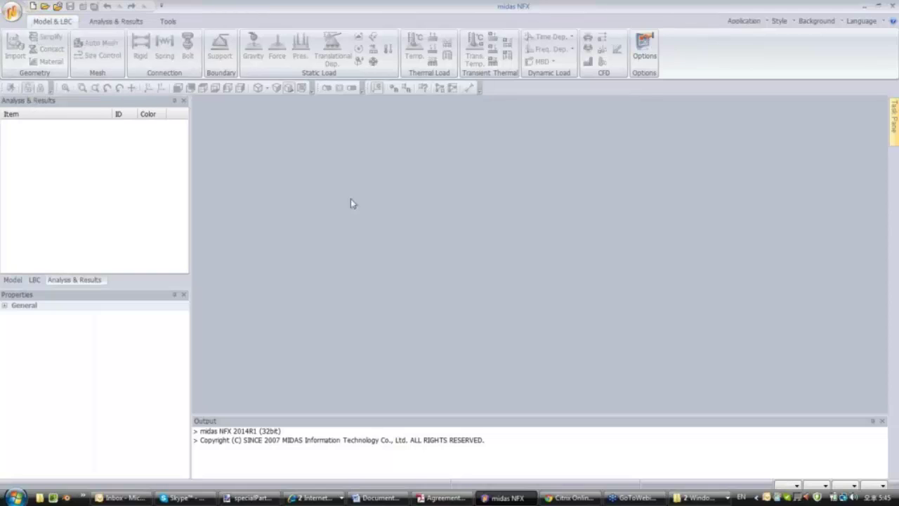
Create a new document and set its background to Image 1.
{"action": "key", "text": "ctrl+n"}
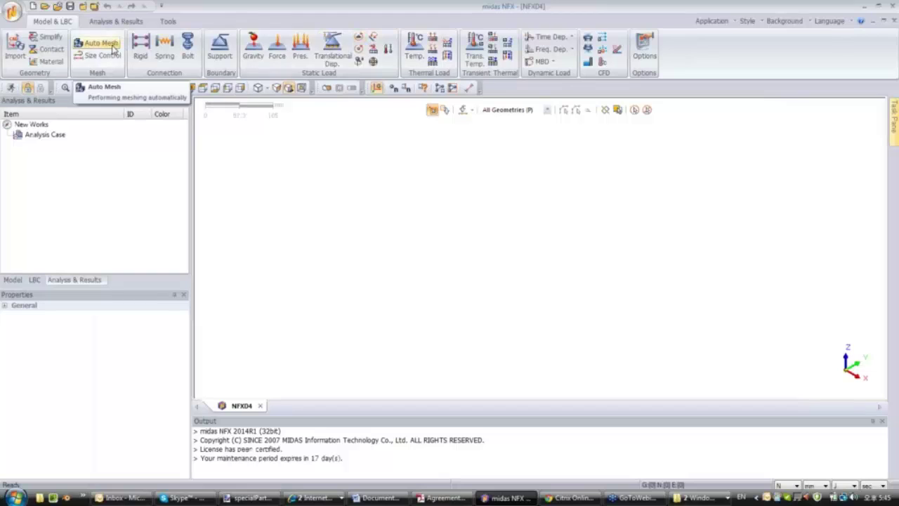
{"action": "left_click", "coordinate": [712, 21]}
{"action": "left_click", "coordinate": [780, 25]}
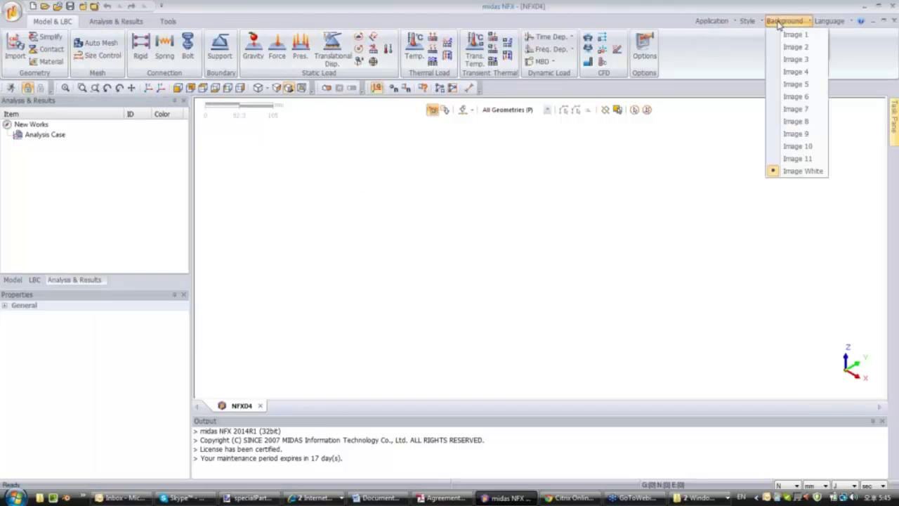
{"action": "left_click", "coordinate": [788, 36]}
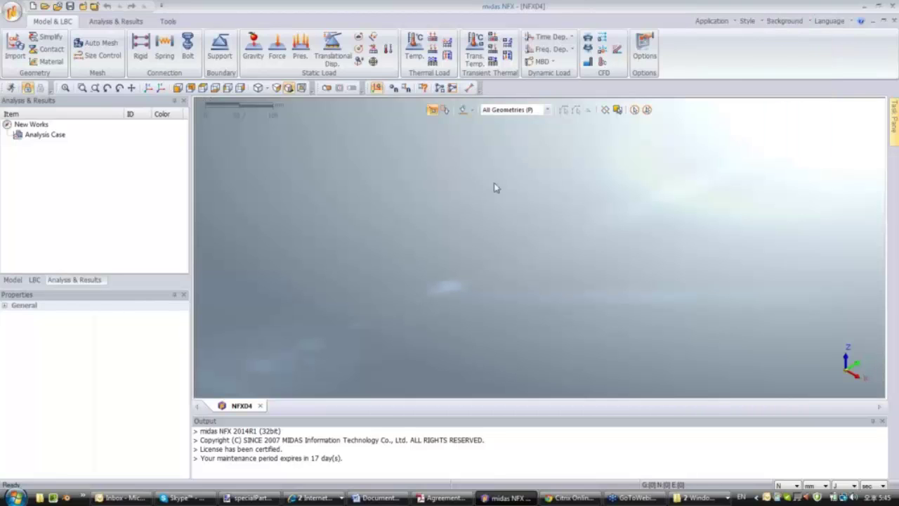
{"action": "left_click", "coordinate": [93, 89]}
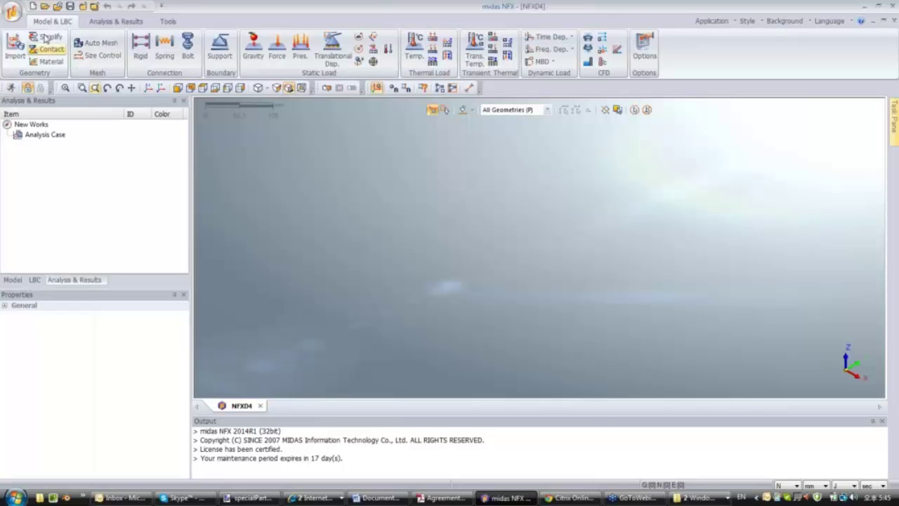
Import the Parasolid CAD file LCD.x_t from the temp folder with mm as the model's length unit.
{"action": "left_click", "coordinate": [11, 11]}
{"action": "mouse_move", "coordinate": [105, 139]}
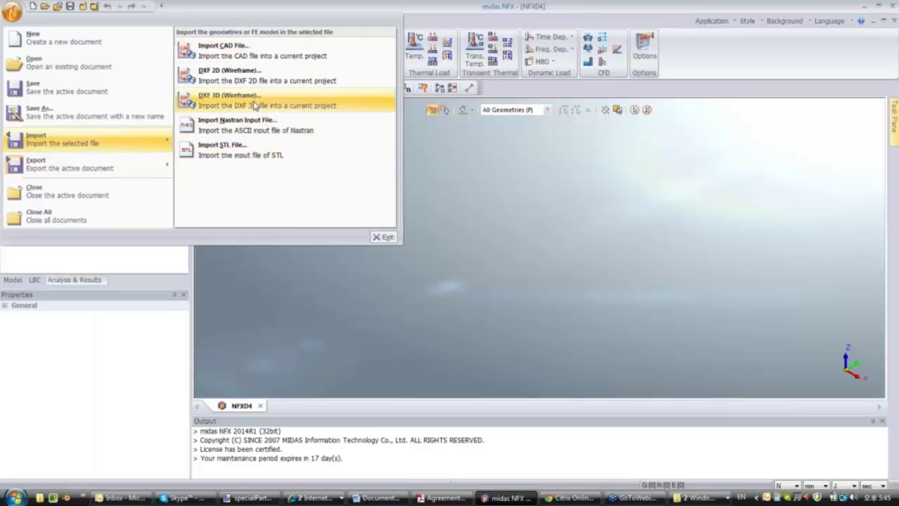
{"action": "left_click", "coordinate": [247, 51]}
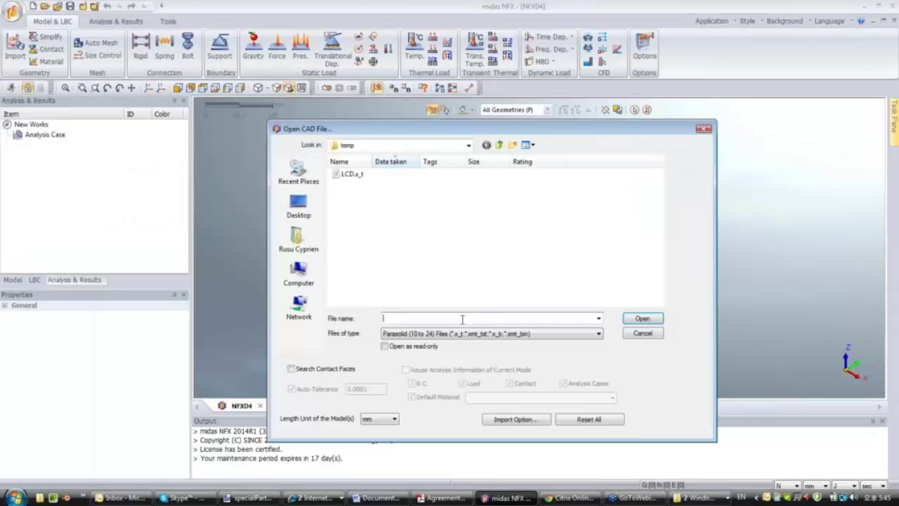
{"action": "left_click", "coordinate": [463, 334]}
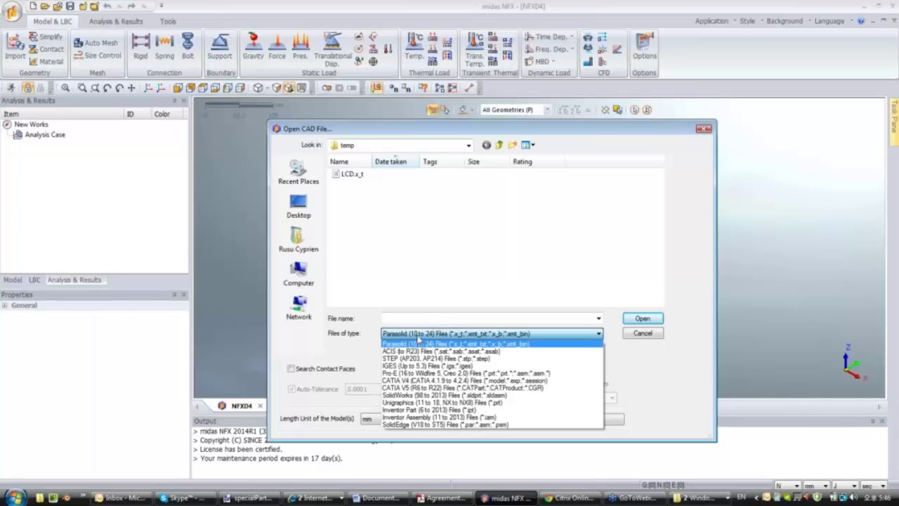
{"action": "left_click", "coordinate": [421, 343]}
{"action": "left_click", "coordinate": [352, 174]}
{"action": "left_click", "coordinate": [644, 320]}
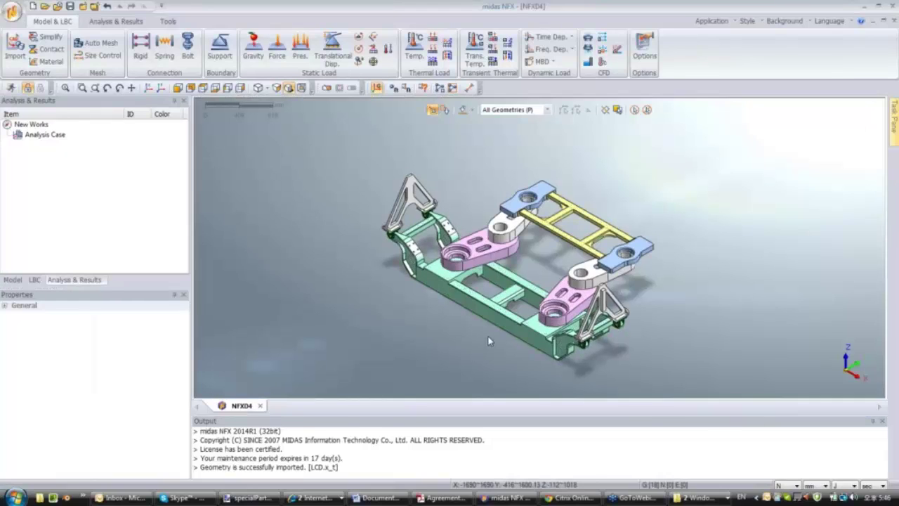
Add the isotropic material 1345 Alloy from the Aluminum Alloys library to the model.
{"action": "middle_click_drag", "start_coordinate": [488, 336], "coordinate": [499, 337]}
{"action": "scroll", "coordinate": [495, 329], "scroll_direction": "up", "scroll_amount": 3}
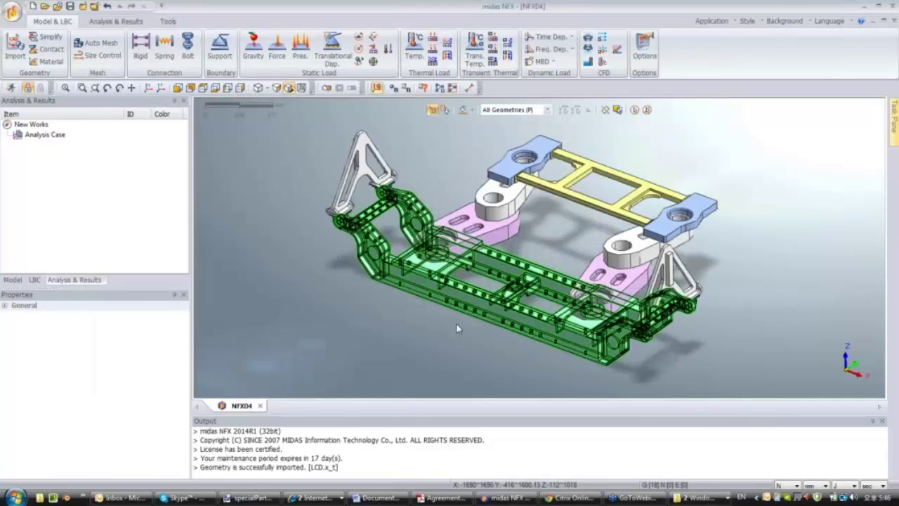
{"action": "scroll", "coordinate": [456, 325], "scroll_direction": "up", "scroll_amount": 2}
{"action": "mouse_move", "coordinate": [315, 271]}
{"action": "middle_mouse_down"}
{"action": "mouse_move", "coordinate": [324, 269]}
{"action": "mouse_move", "coordinate": [319, 276]}
{"action": "middle_mouse_up"}
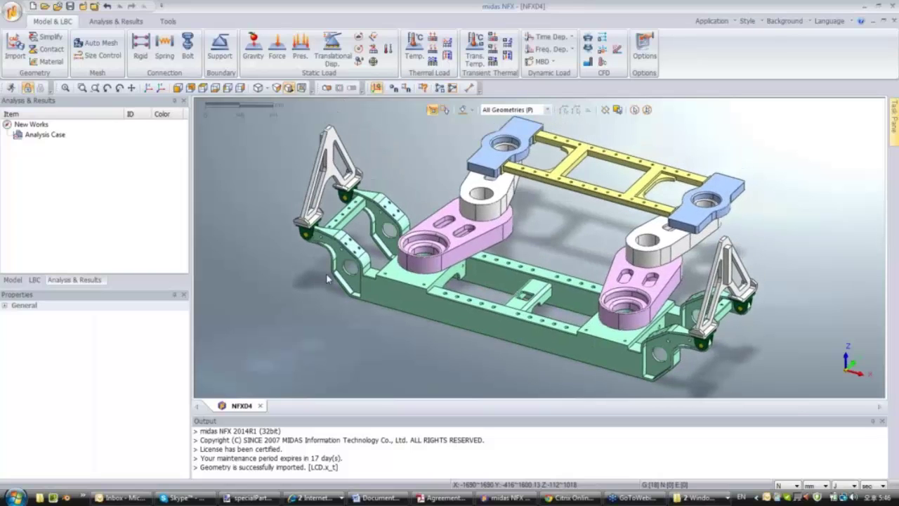
{"action": "middle_click_drag", "start_coordinate": [608, 225], "coordinate": [407, 184]}
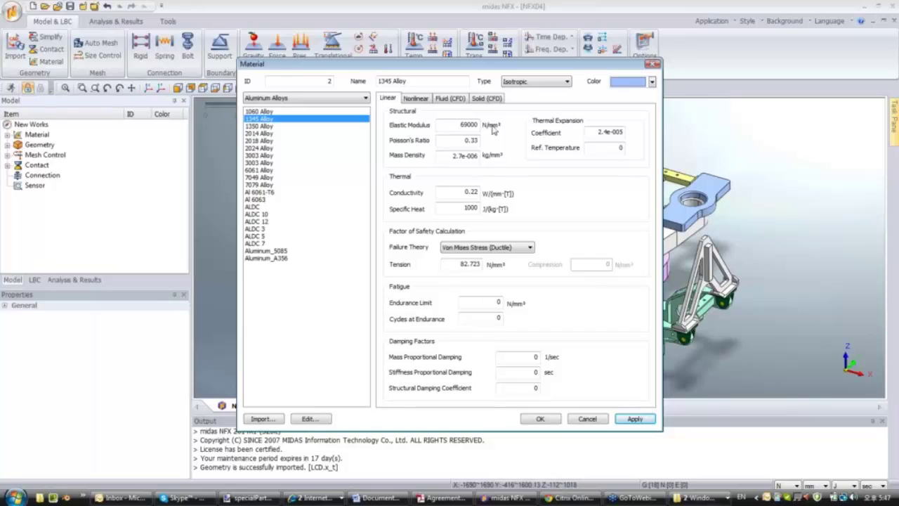
{"action": "left_click", "coordinate": [540, 419]}
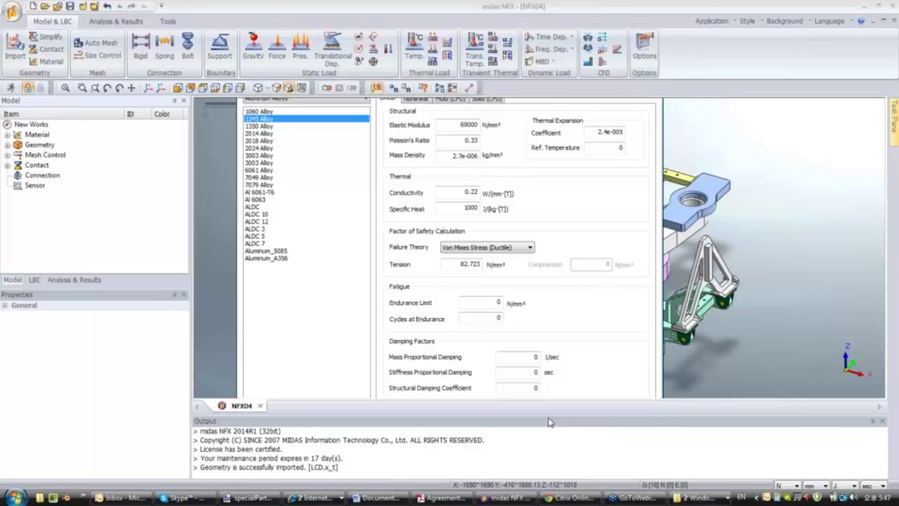
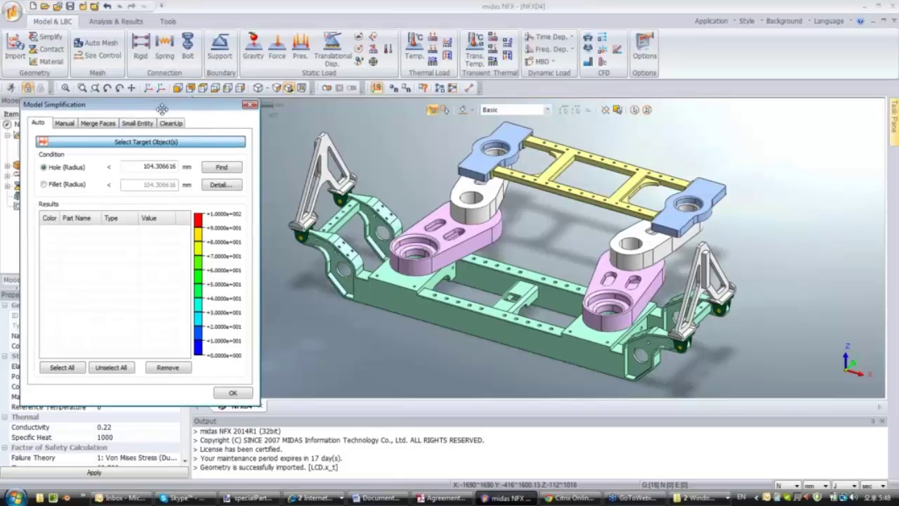
Search the model for holes with a radius below 104.306616 mm using automatic model simplification.
{"action": "left_click_drag", "start_coordinate": [154, 106], "coordinate": [166, 112]}
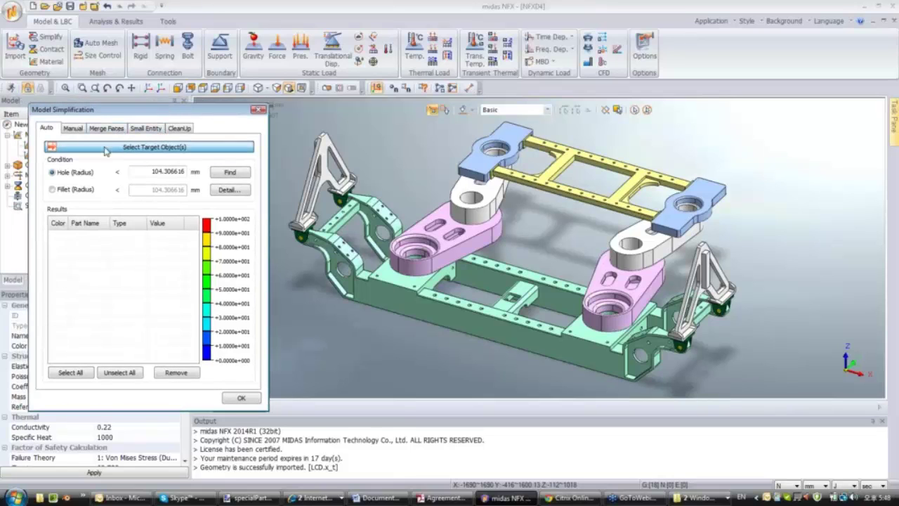
{"action": "left_click_drag", "start_coordinate": [139, 168], "coordinate": [210, 180]}
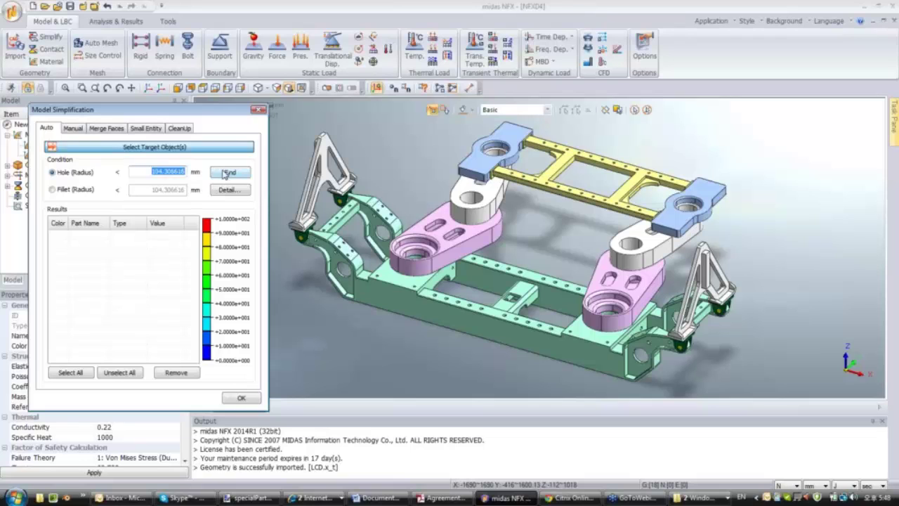
{"action": "left_click", "coordinate": [226, 172]}
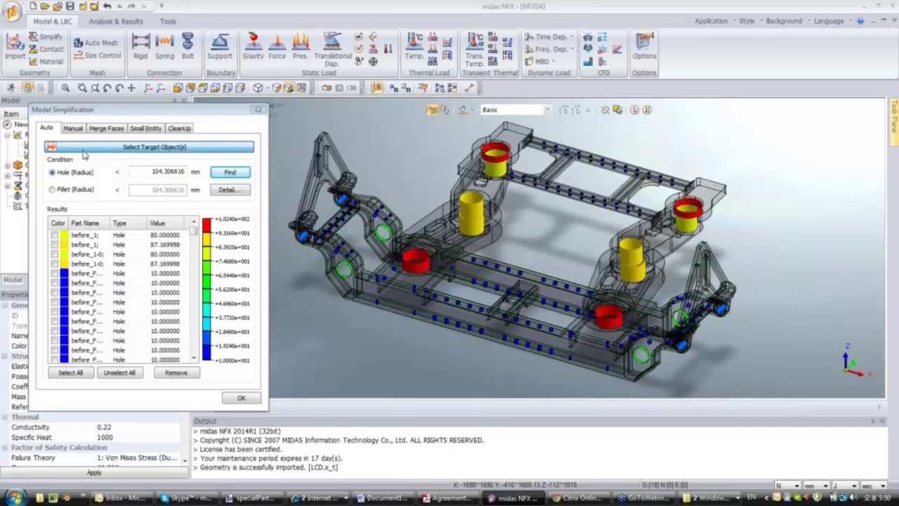
Try to find and remove all holes with a radius below 25 mm from the assembly.
{"action": "double_click", "coordinate": [149, 168]}
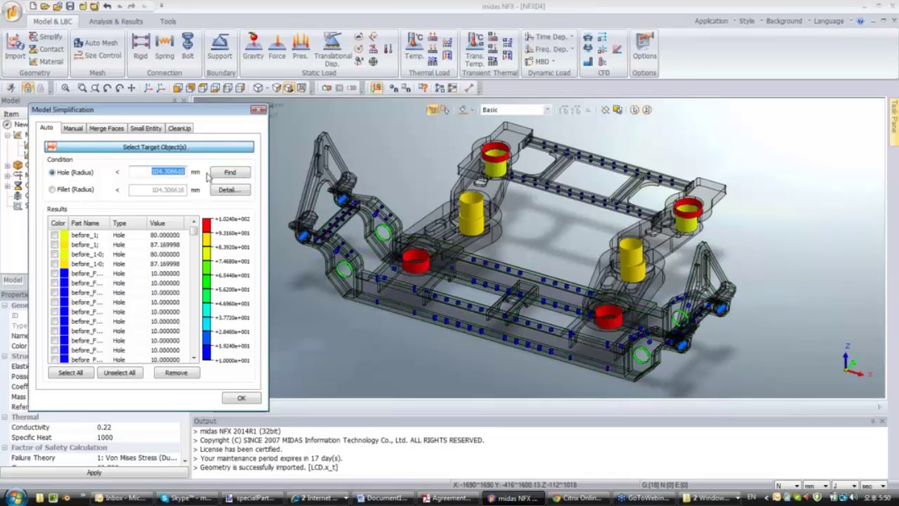
{"action": "type", "text": "25"}
{"action": "left_click", "coordinate": [226, 172]}
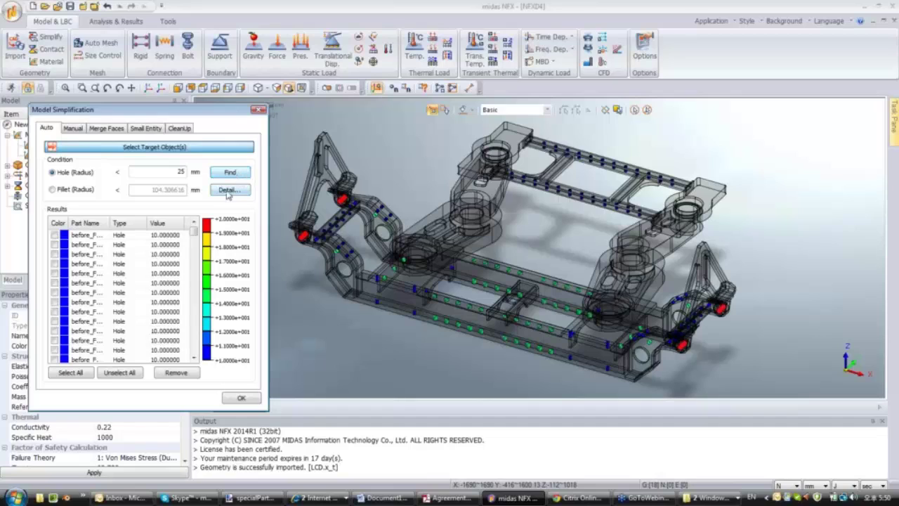
{"action": "left_click", "coordinate": [70, 372]}
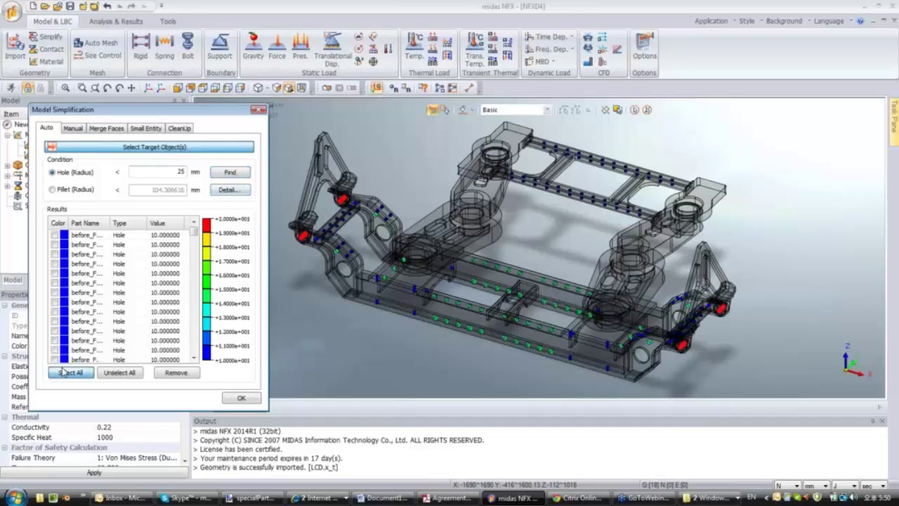
{"action": "left_click", "coordinate": [168, 373]}
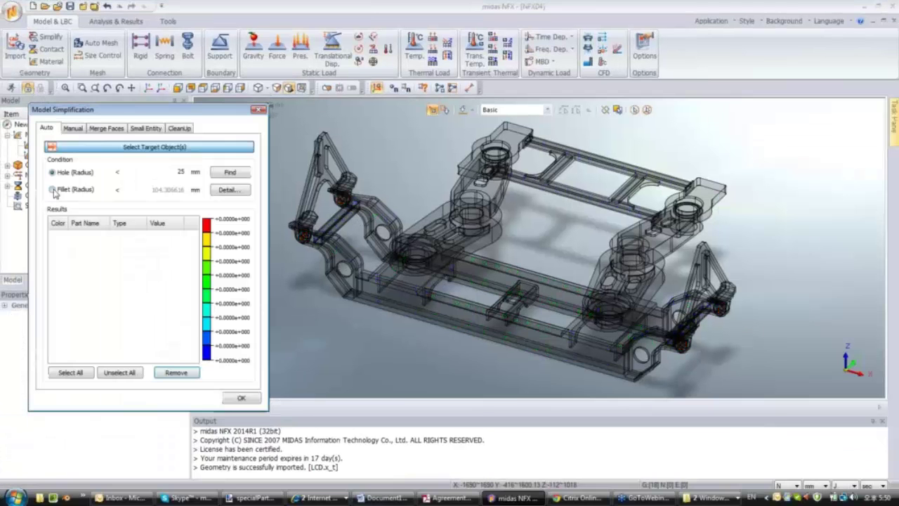
Search the model for holes with a radius below 25 mm and examine where they lie in the assembly.
{"action": "left_click", "coordinate": [53, 191]}
{"action": "left_click_drag", "start_coordinate": [150, 189], "coordinate": [199, 193]}
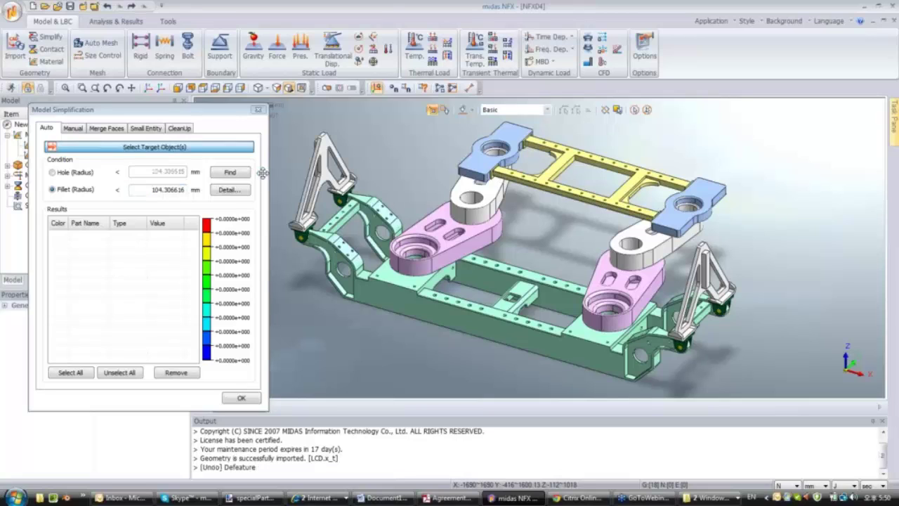
{"action": "left_click", "coordinate": [70, 171]}
{"action": "left_click_drag", "start_coordinate": [146, 172], "coordinate": [196, 177]}
{"action": "type", "text": "25"}
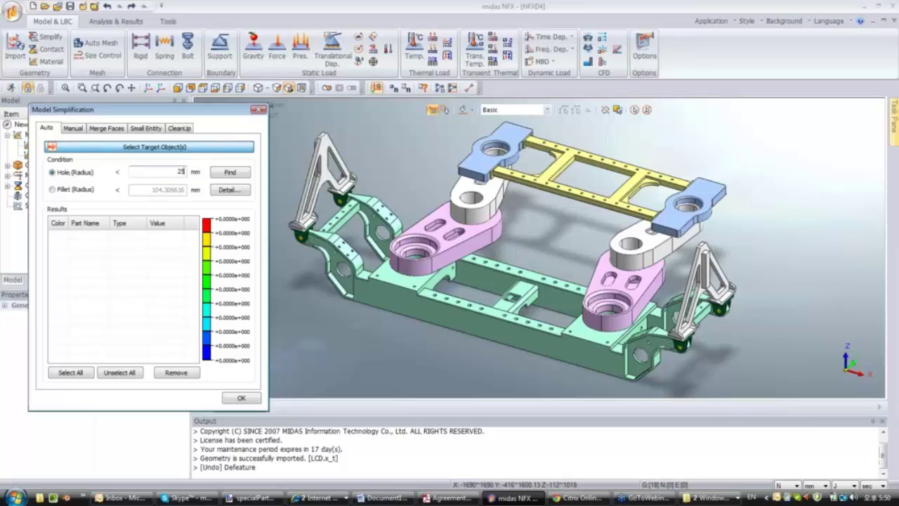
{"action": "left_click", "coordinate": [231, 176]}
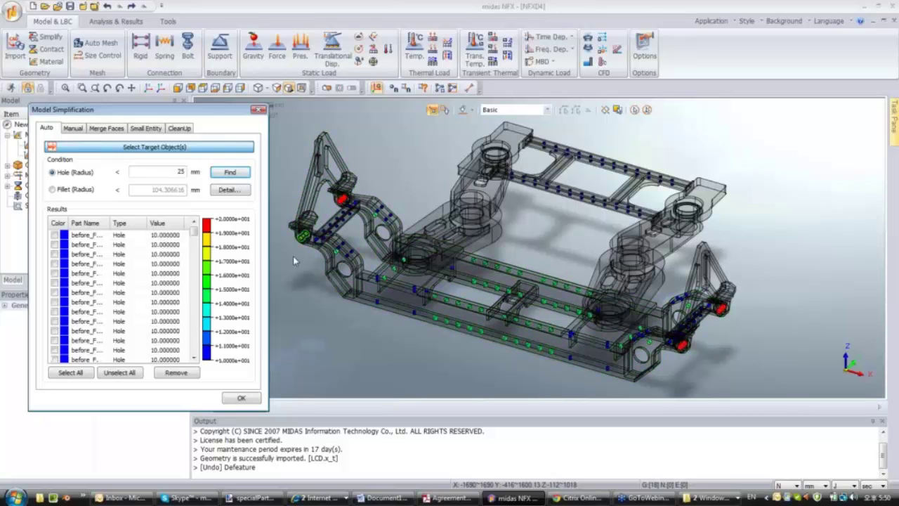
{"action": "left_click", "coordinate": [294, 255]}
{"action": "middle_click_drag", "start_coordinate": [299, 258], "coordinate": [305, 257]}
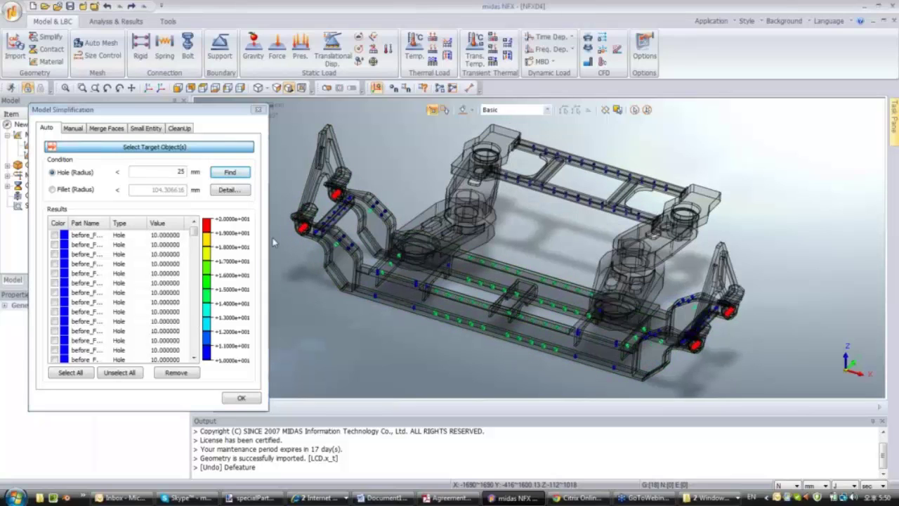
Find all holes with a radius below 15 mm and remove them from the assembly.
{"action": "double_click", "coordinate": [182, 173]}
{"action": "type", "text": "15"}
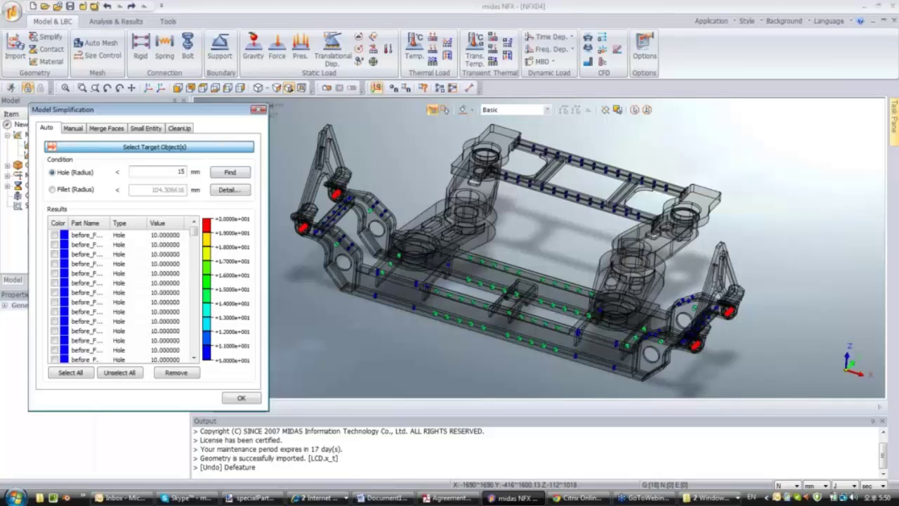
{"action": "left_click", "coordinate": [239, 174]}
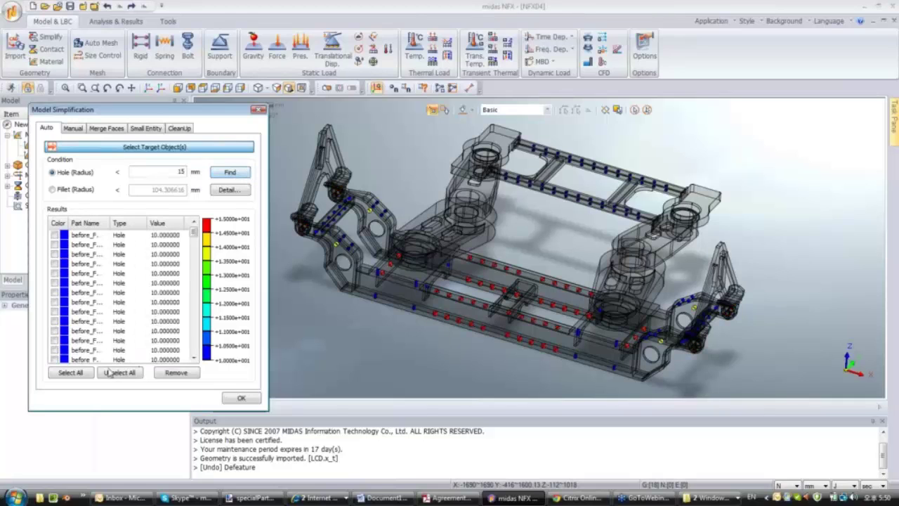
{"action": "left_click", "coordinate": [70, 373]}
{"action": "left_click", "coordinate": [176, 372]}
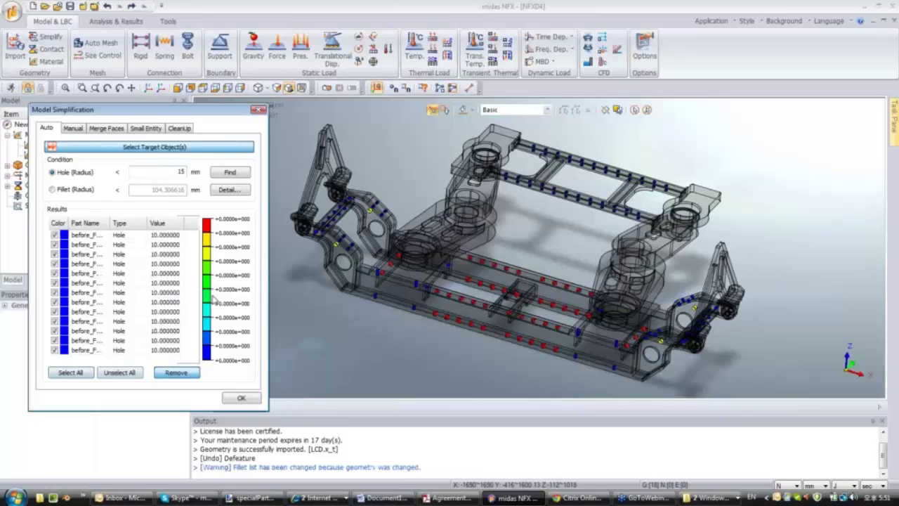
Find all fillets with a radius below 25 mm, remove them from the assembly and finish the model simplification.
{"action": "left_click", "coordinate": [65, 193]}
{"action": "left_click", "coordinate": [65, 192]}
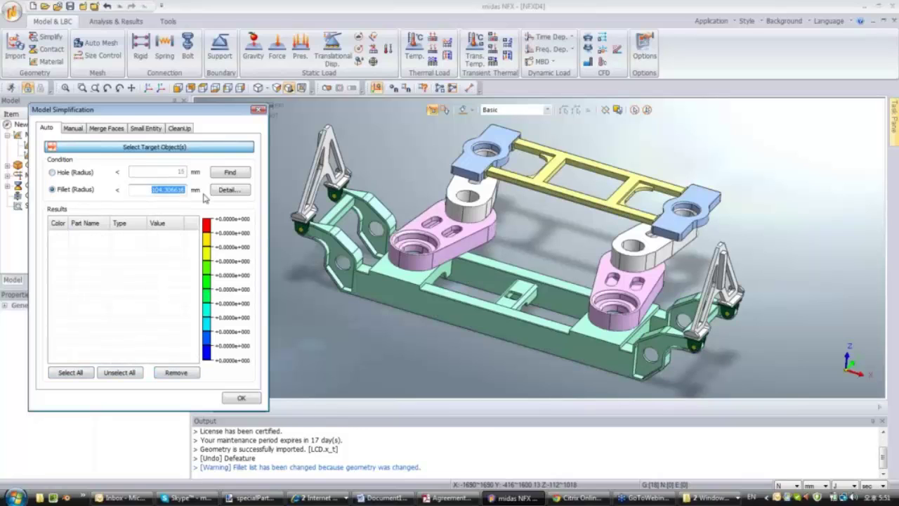
{"action": "type", "text": "25"}
{"action": "left_click", "coordinate": [239, 173]}
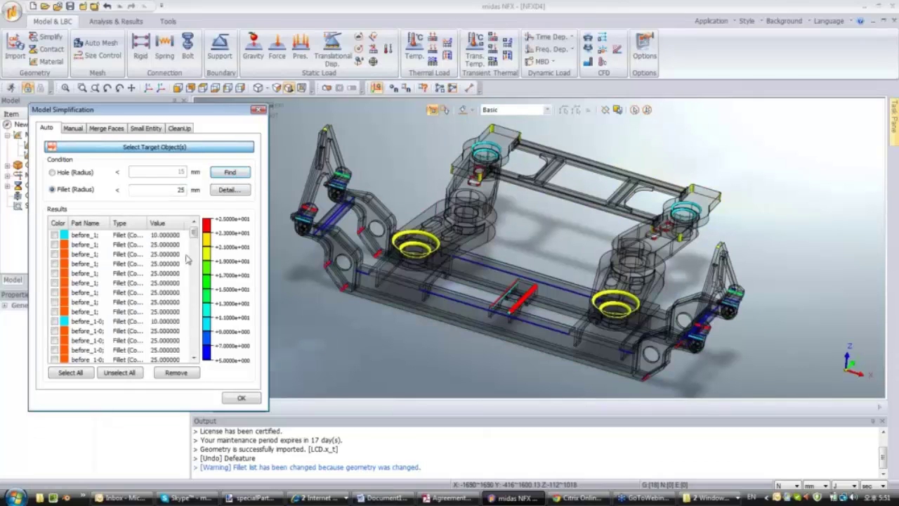
{"action": "left_click", "coordinate": [74, 373]}
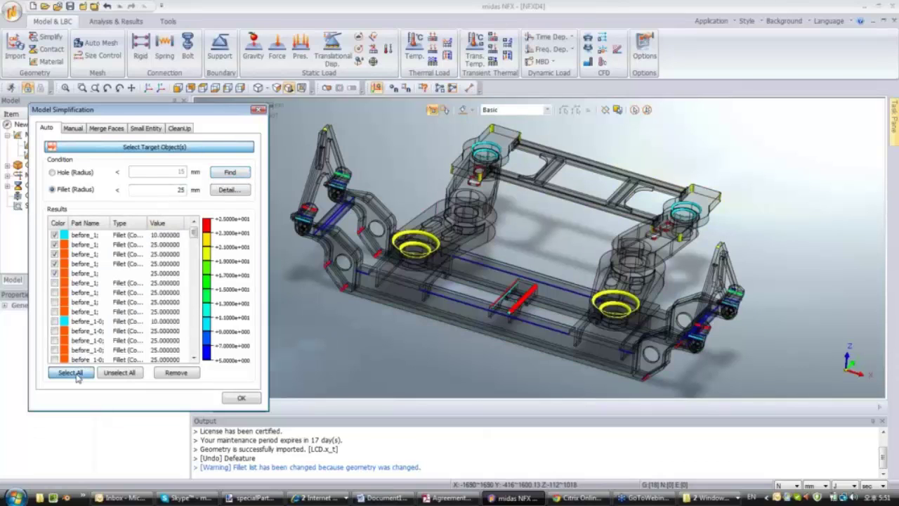
{"action": "left_click", "coordinate": [177, 373]}
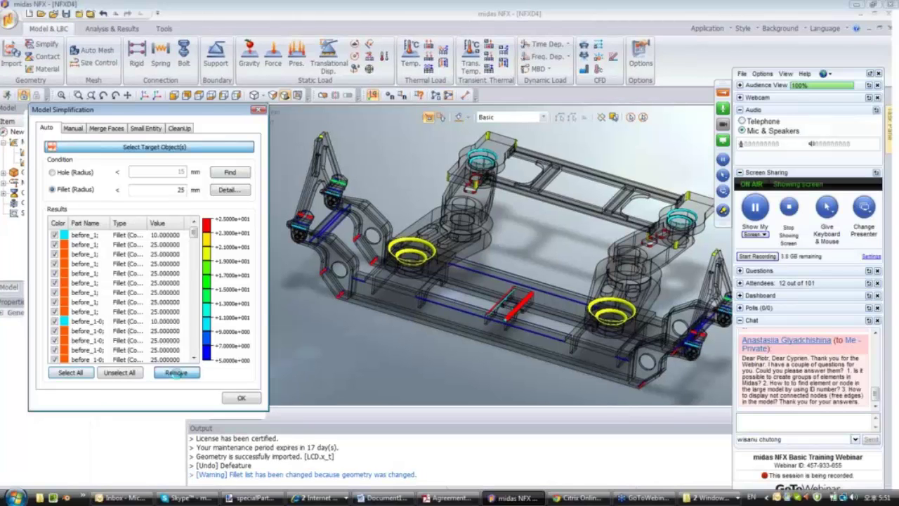
{"action": "left_click", "coordinate": [175, 373]}
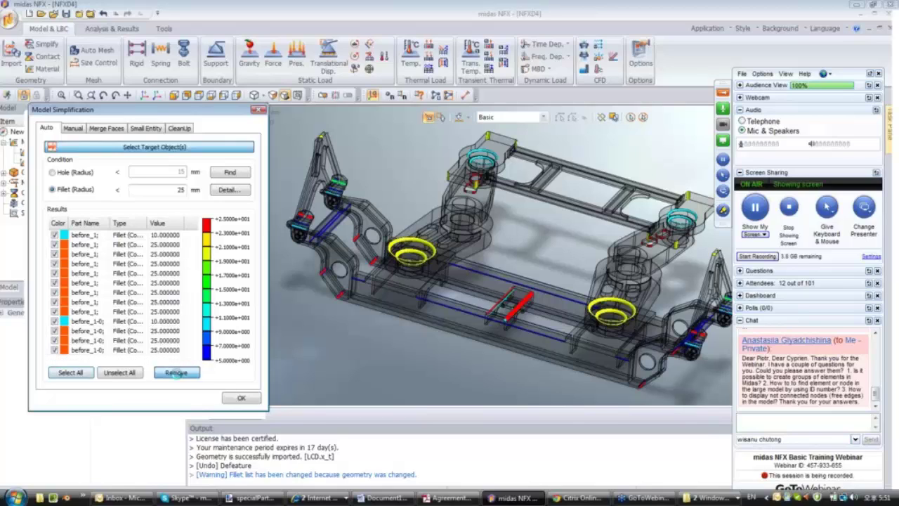
{"action": "left_click", "coordinate": [176, 373]}
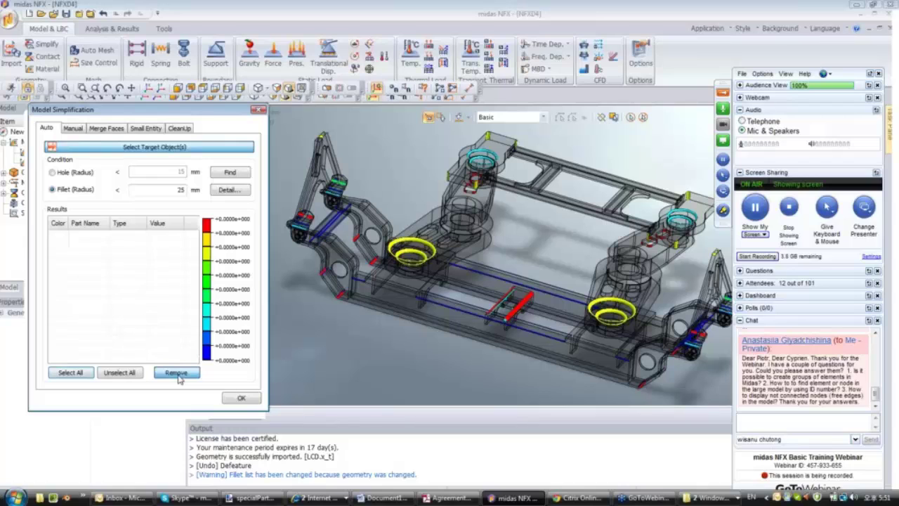
{"action": "left_click", "coordinate": [241, 398]}
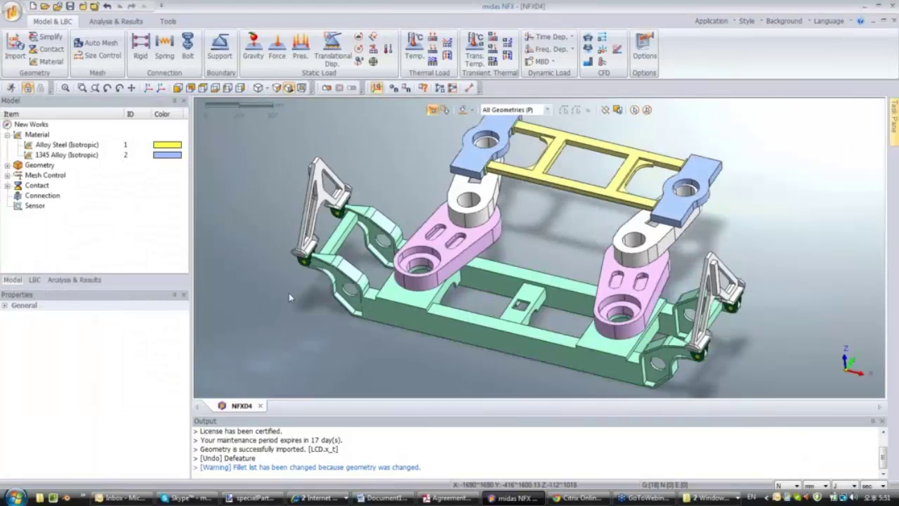
Create automatic surface-to-surface contacts of type Welded between all parts of the assembly, using the automatic searching distance.
{"action": "middle_click_drag", "start_coordinate": [309, 308], "coordinate": [309, 304]}
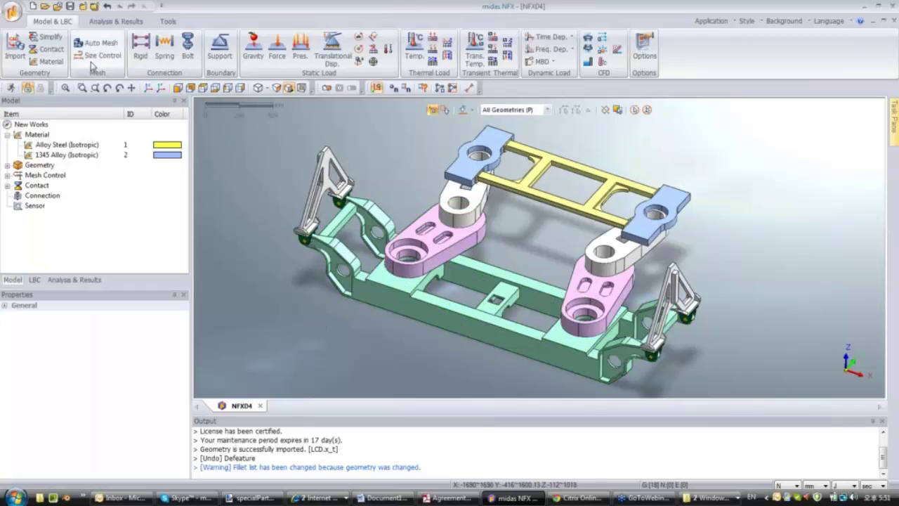
{"action": "left_click", "coordinate": [52, 49]}
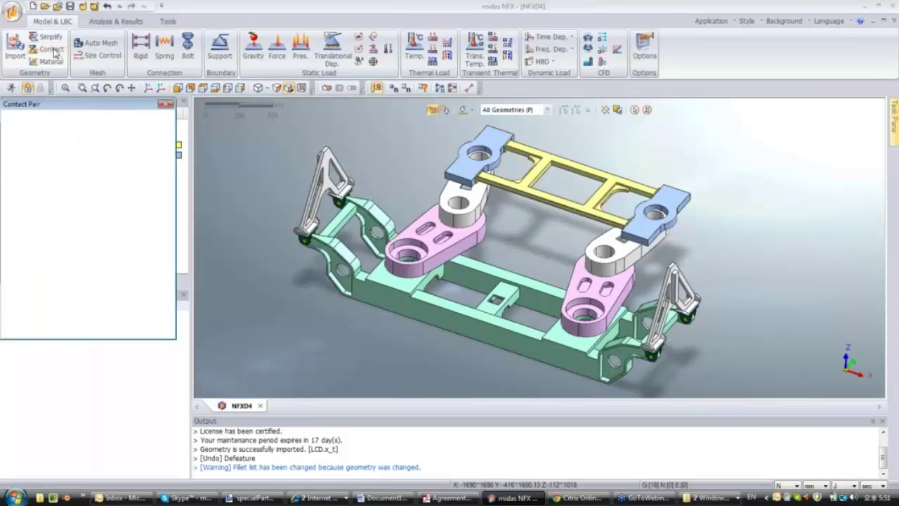
{"action": "left_click_drag", "start_coordinate": [126, 110], "coordinate": [197, 146]}
{"action": "left_click", "coordinate": [635, 110]}
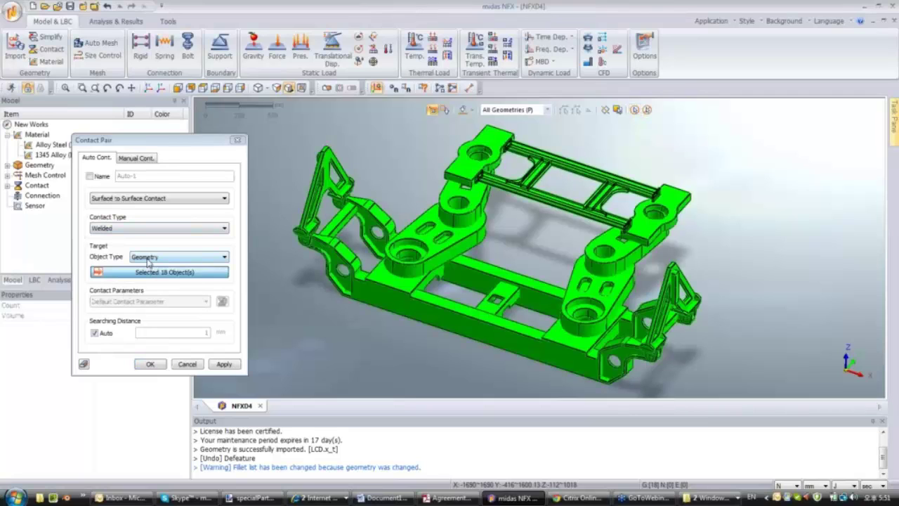
{"action": "left_click", "coordinate": [147, 257]}
{"action": "left_click", "coordinate": [148, 267]}
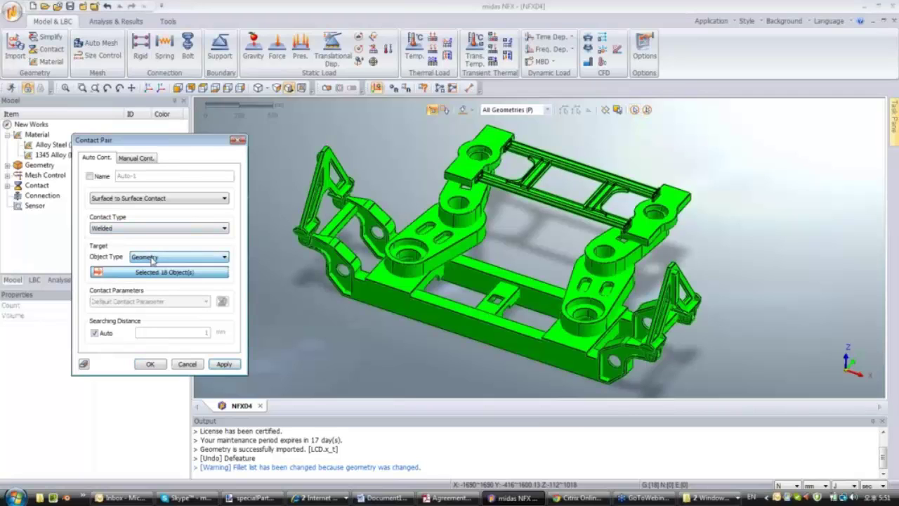
{"action": "left_click", "coordinate": [141, 230]}
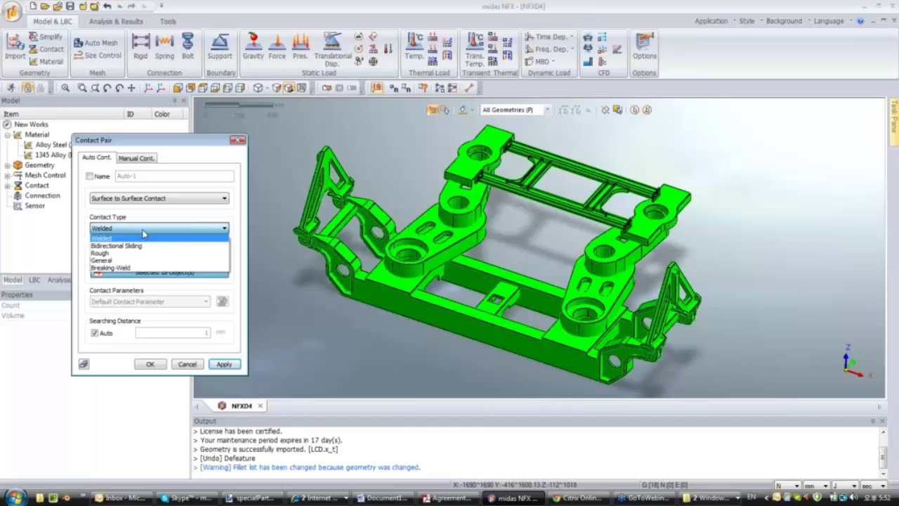
{"action": "left_click", "coordinate": [143, 238]}
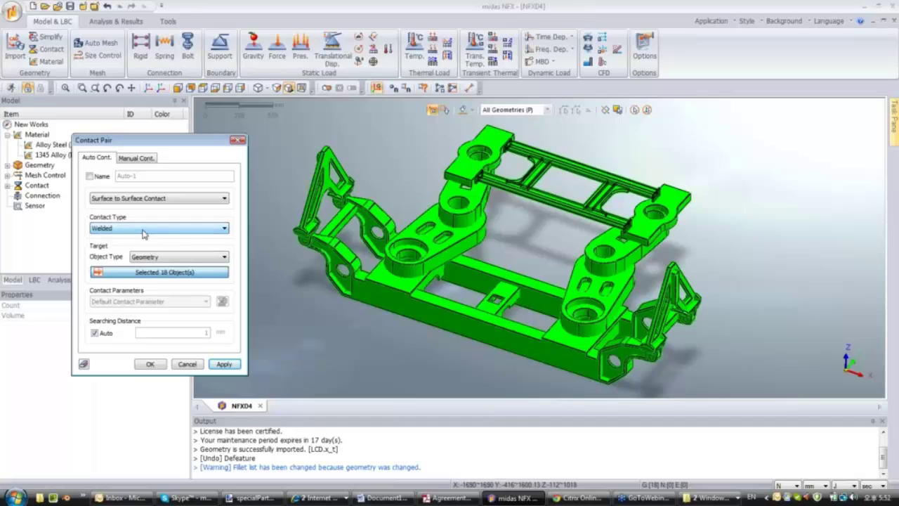
{"action": "left_click", "coordinate": [148, 364]}
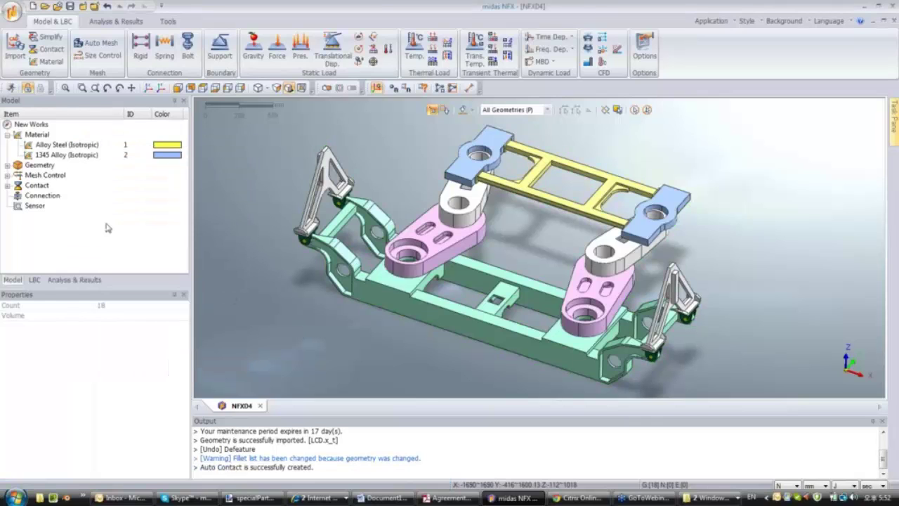
List the model's contact pairs and highlight the Component11 pair in the assembly.
{"action": "left_click", "coordinate": [7, 185]}
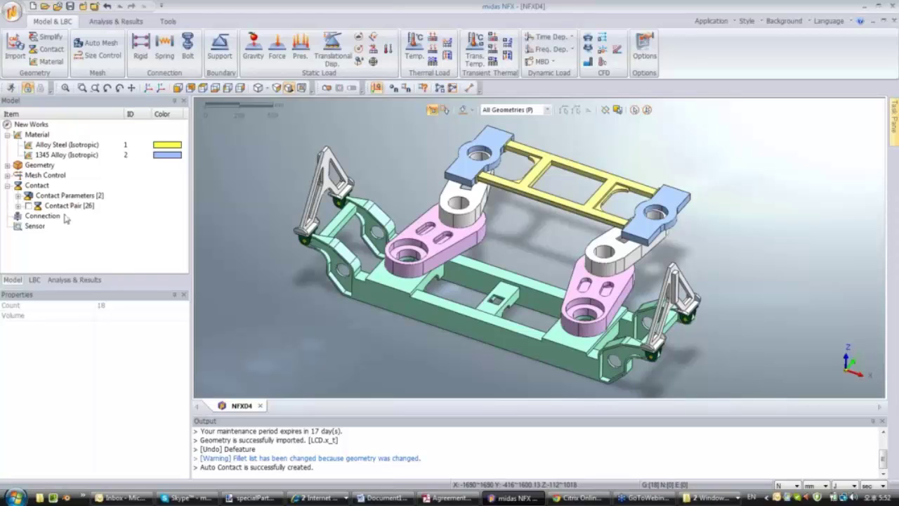
{"action": "left_click", "coordinate": [17, 205]}
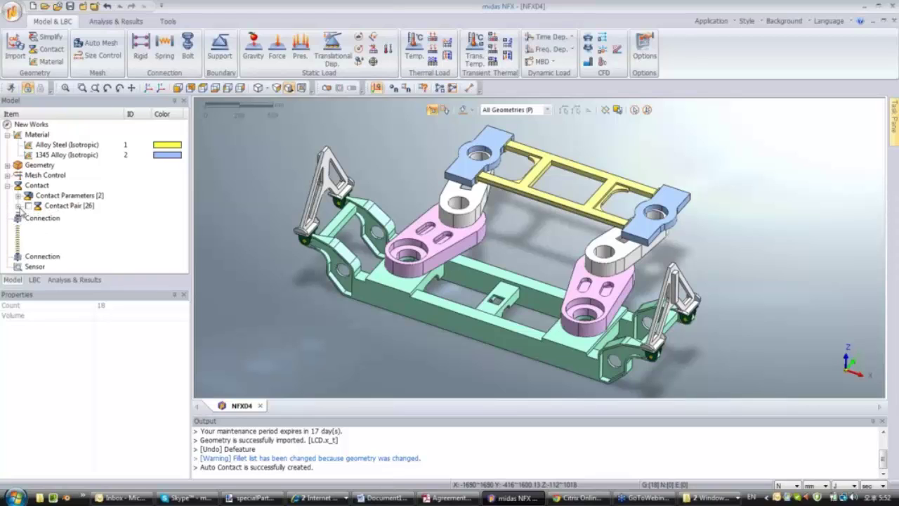
{"action": "left_click", "coordinate": [85, 185]}
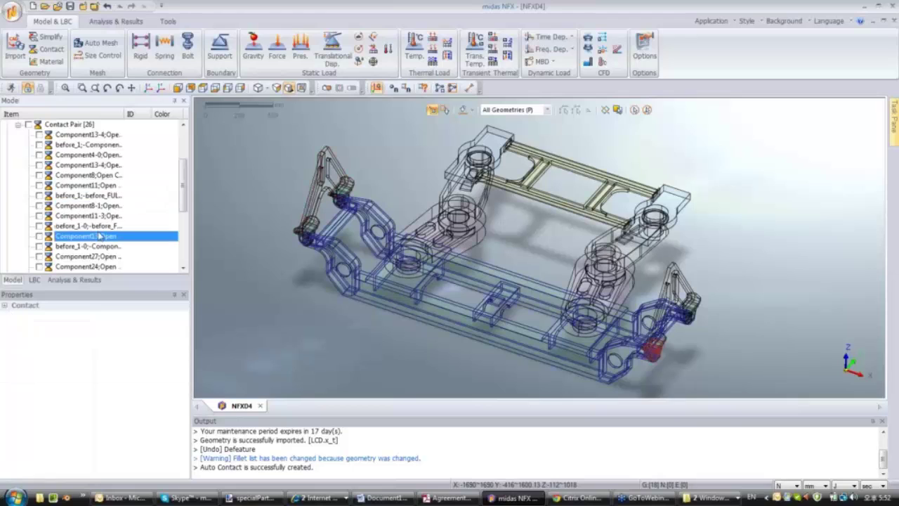
Display the contacts of the pink arm Component4-0 and examine its contact faces up close.
{"action": "left_click", "coordinate": [439, 246]}
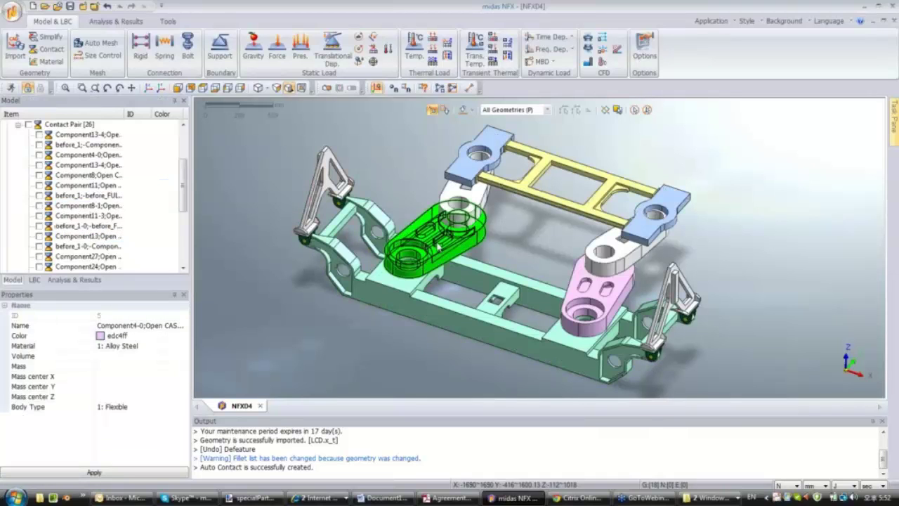
{"action": "right_click", "coordinate": [438, 245]}
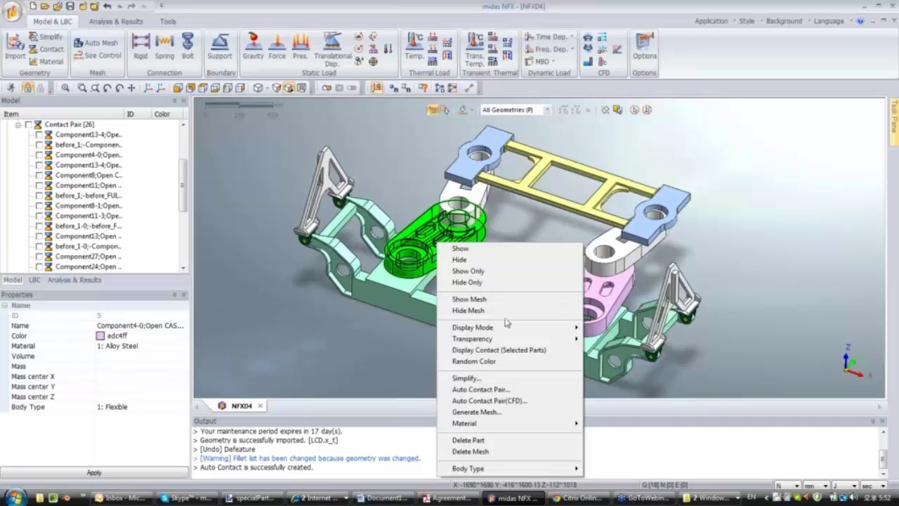
{"action": "mouse_move", "coordinate": [503, 341]}
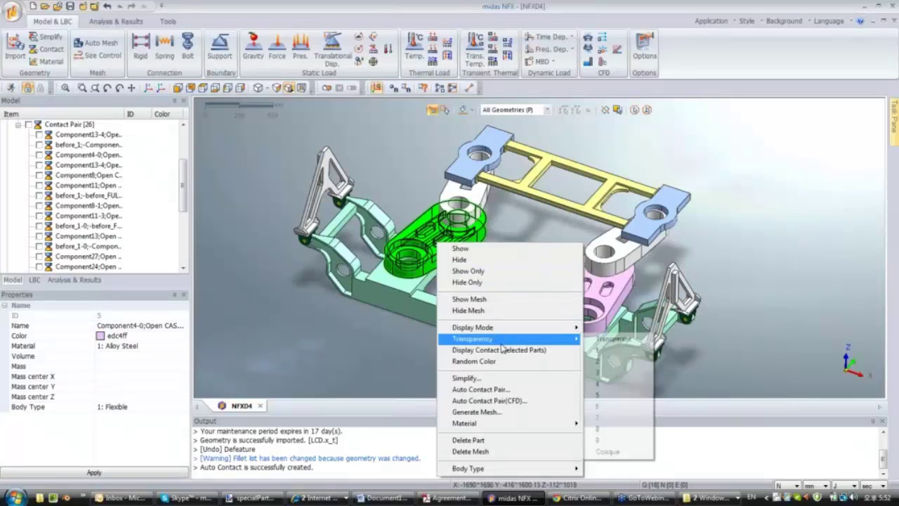
{"action": "left_click", "coordinate": [501, 350]}
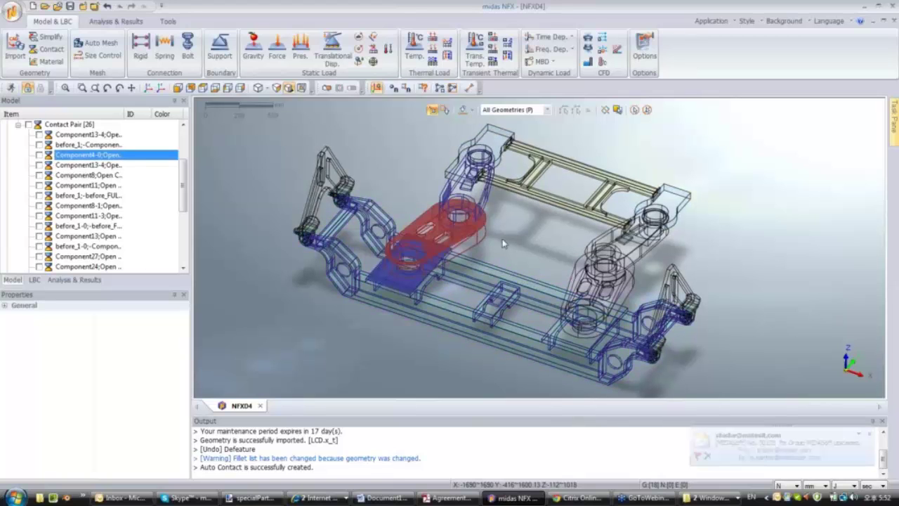
{"action": "scroll", "coordinate": [503, 244], "scroll_direction": "up", "scroll_amount": 3}
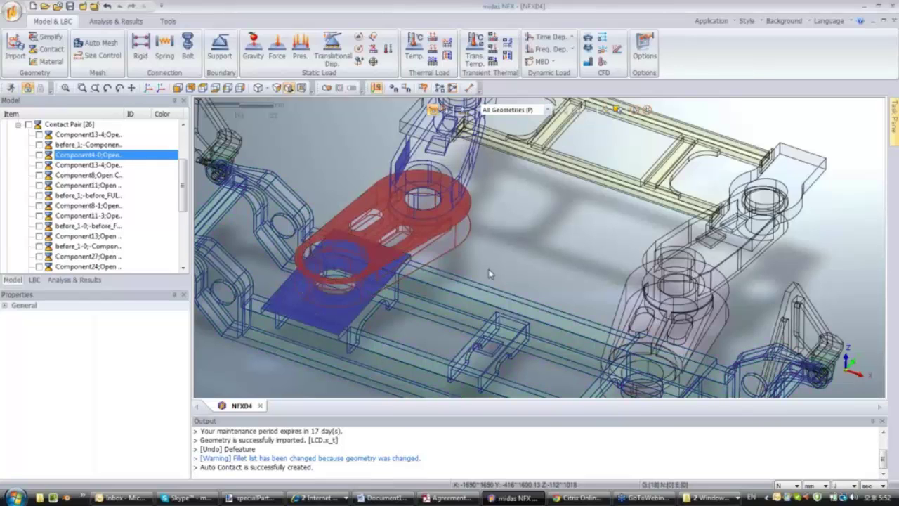
Leave the Component4-0 contact display, return to the whole assembly and collapse the list of contact pairs.
{"action": "middle_click_drag", "start_coordinate": [489, 273], "coordinate": [490, 273]}
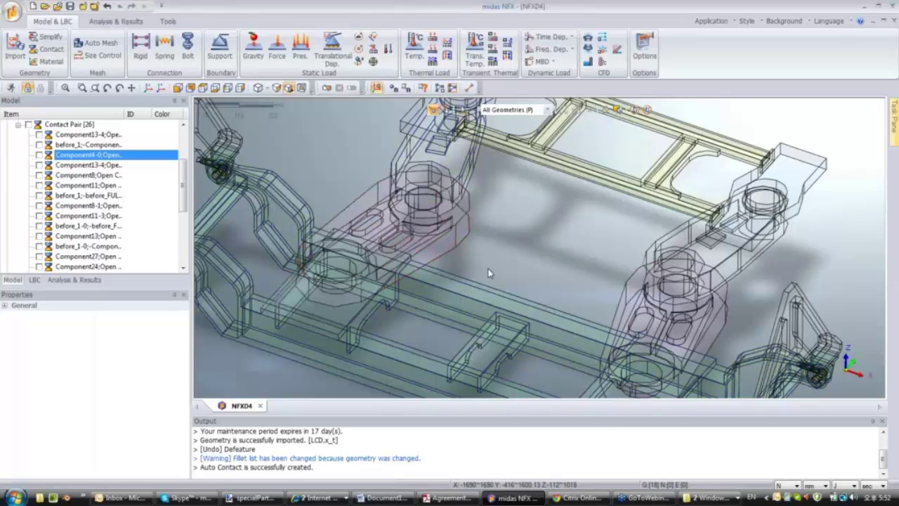
{"action": "scroll", "coordinate": [489, 273], "scroll_direction": "down", "scroll_amount": 6}
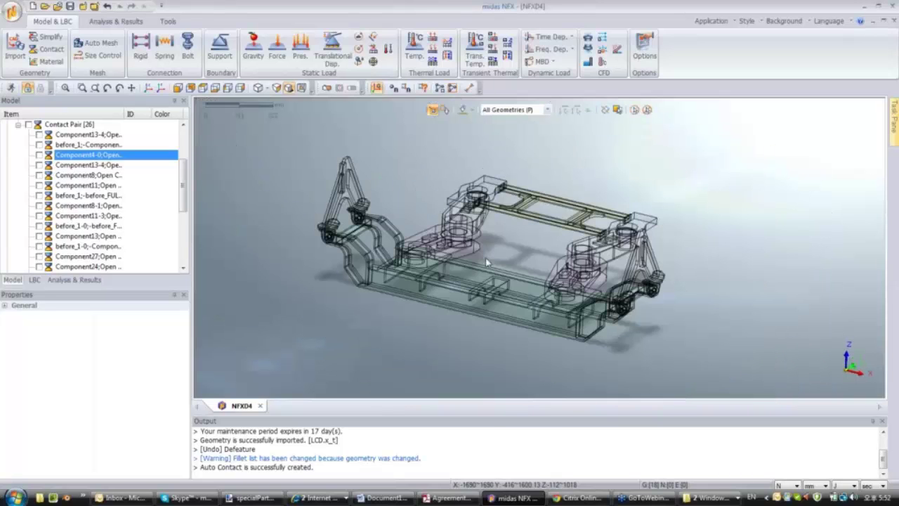
{"action": "left_click", "coordinate": [17, 125]}
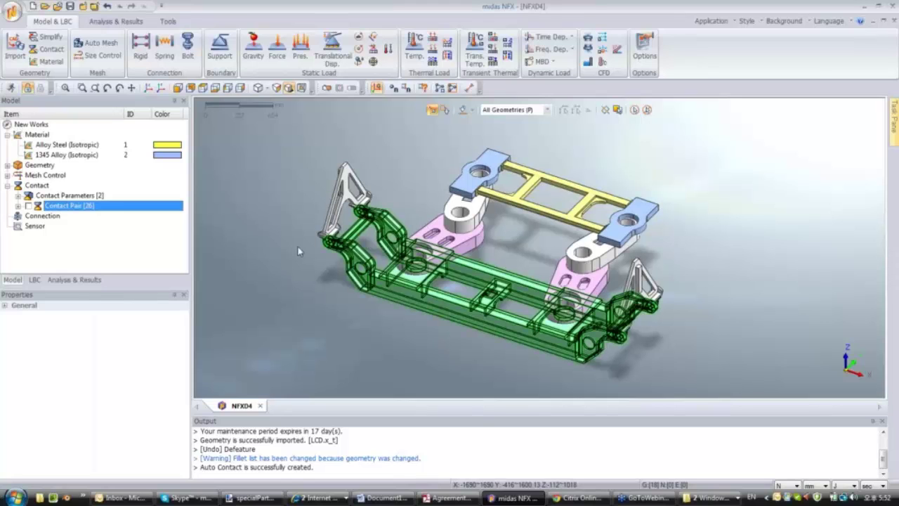
Restrict selection to faces and apply a Fixed boundary condition to one plane face on each of the two white triangular end brackets.
{"action": "scroll", "coordinate": [299, 247], "scroll_direction": "up", "scroll_amount": 3}
{"action": "middle_click_drag", "start_coordinate": [310, 247], "coordinate": [270, 237]}
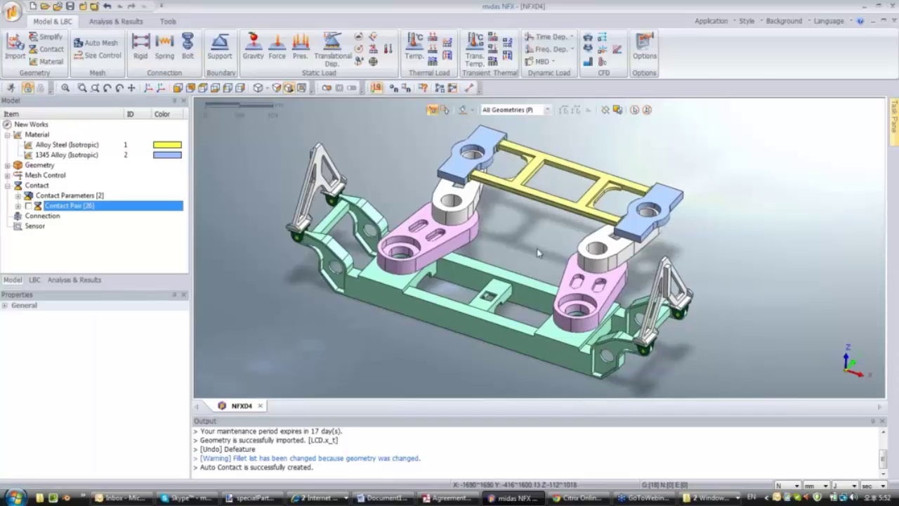
{"action": "middle_click_drag", "start_coordinate": [539, 253], "coordinate": [534, 252]}
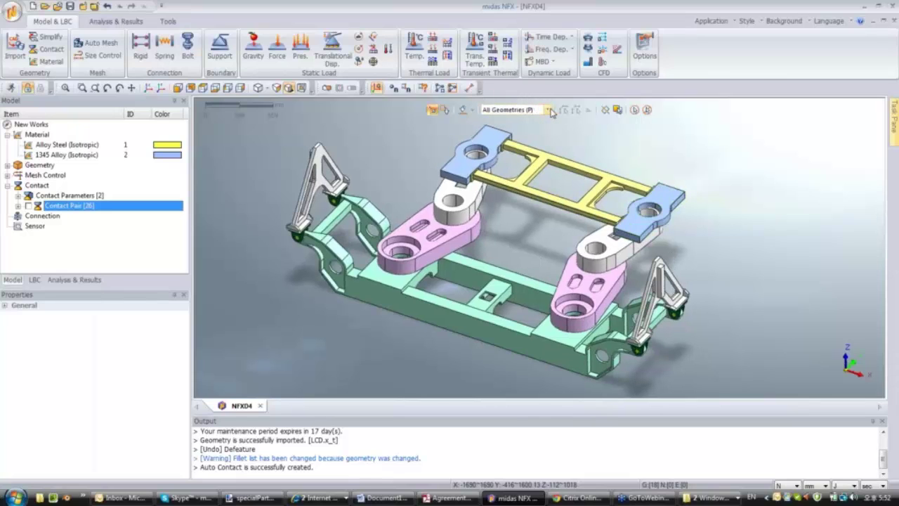
{"action": "left_click", "coordinate": [550, 114]}
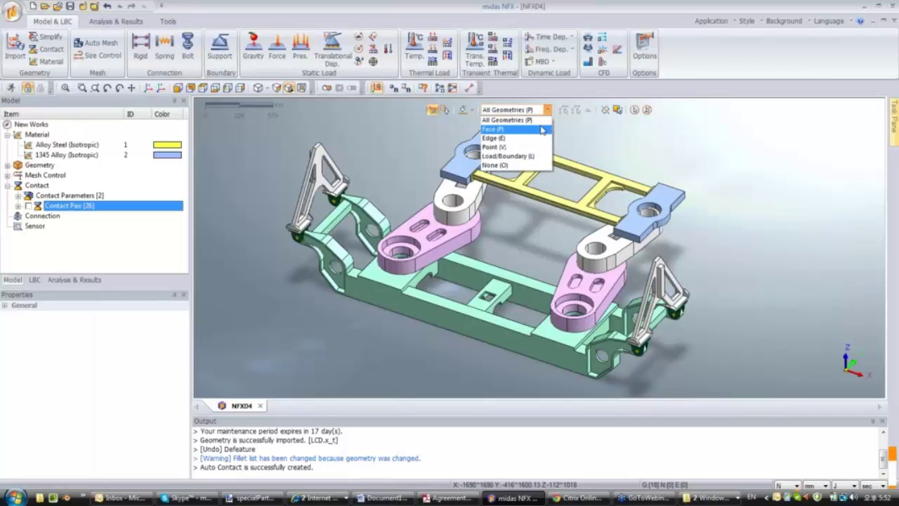
{"action": "left_click", "coordinate": [541, 132]}
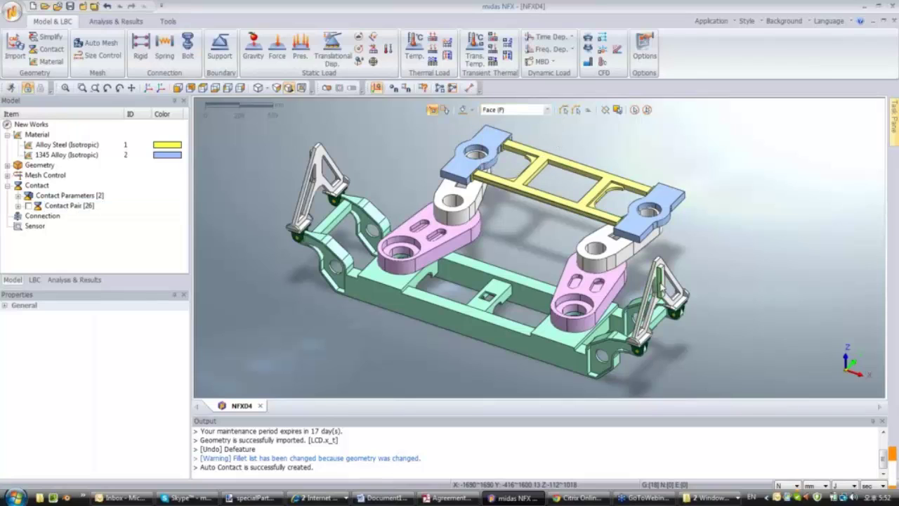
{"action": "left_click", "coordinate": [660, 281]}
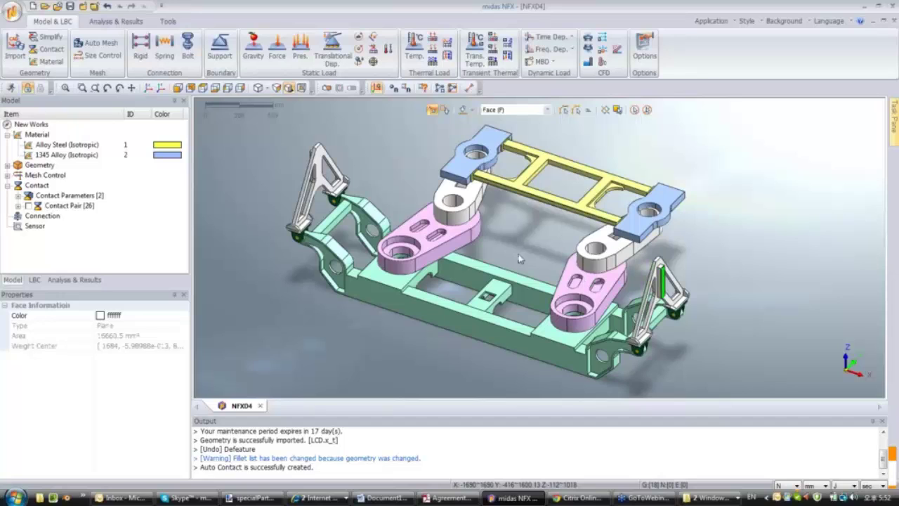
{"action": "middle_click_drag", "start_coordinate": [536, 263], "coordinate": [583, 309]}
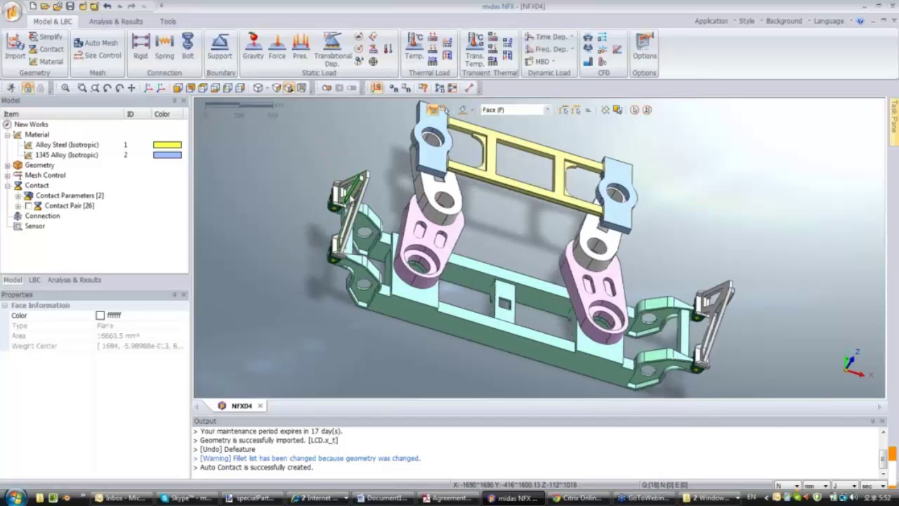
{"action": "left_click", "coordinate": [350, 198]}
{"action": "right_click", "coordinate": [349, 195]}
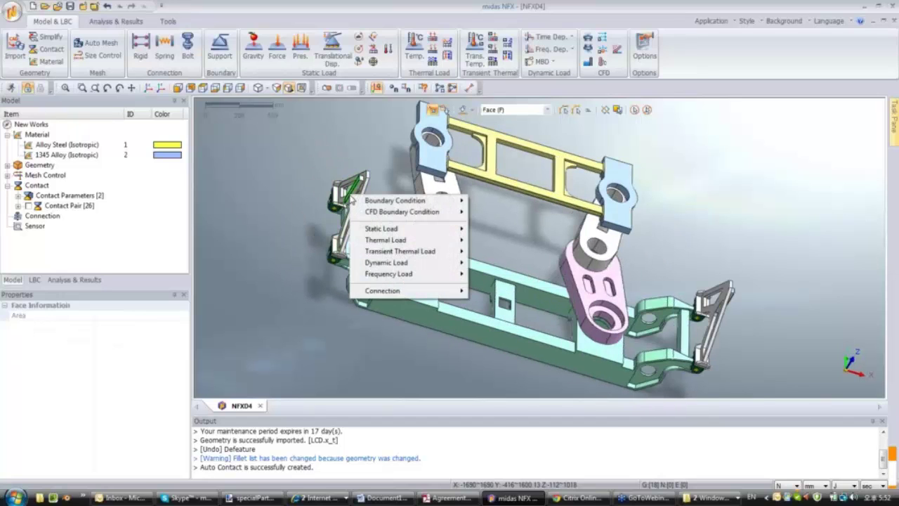
{"action": "mouse_move", "coordinate": [399, 212]}
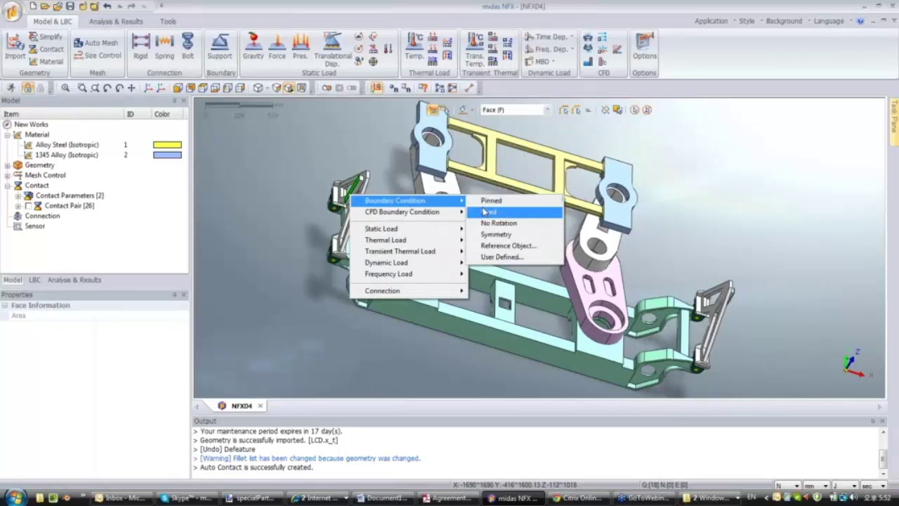
{"action": "left_click", "coordinate": [492, 212]}
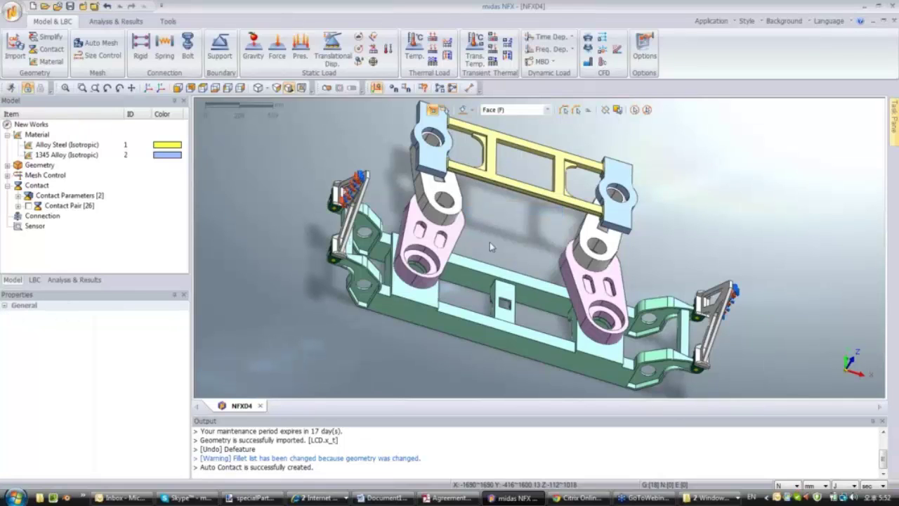
Apply a total force of -200 N in Z to the top faces of the two blue plates in Load Set-1.
{"action": "middle_click_drag", "start_coordinate": [490, 242], "coordinate": [487, 244]}
{"action": "middle_click_drag", "start_coordinate": [457, 237], "coordinate": [432, 233]}
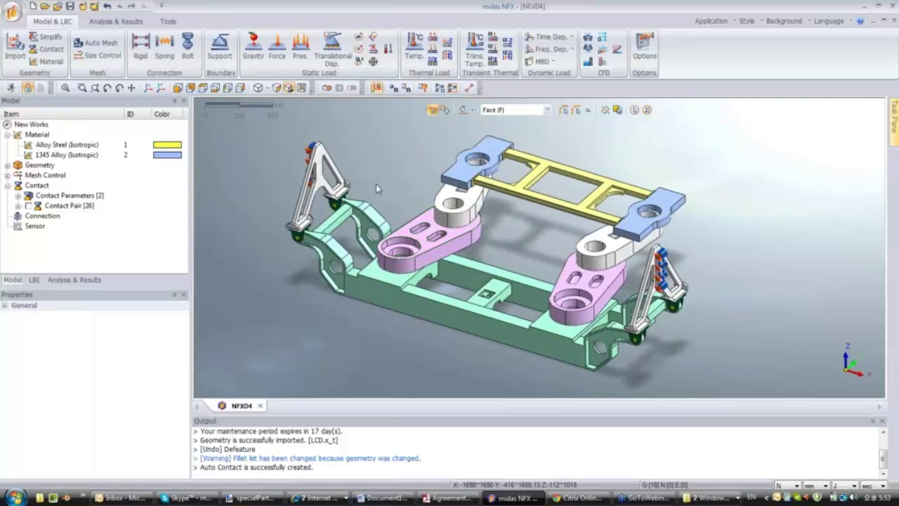
{"action": "left_click", "coordinate": [279, 57]}
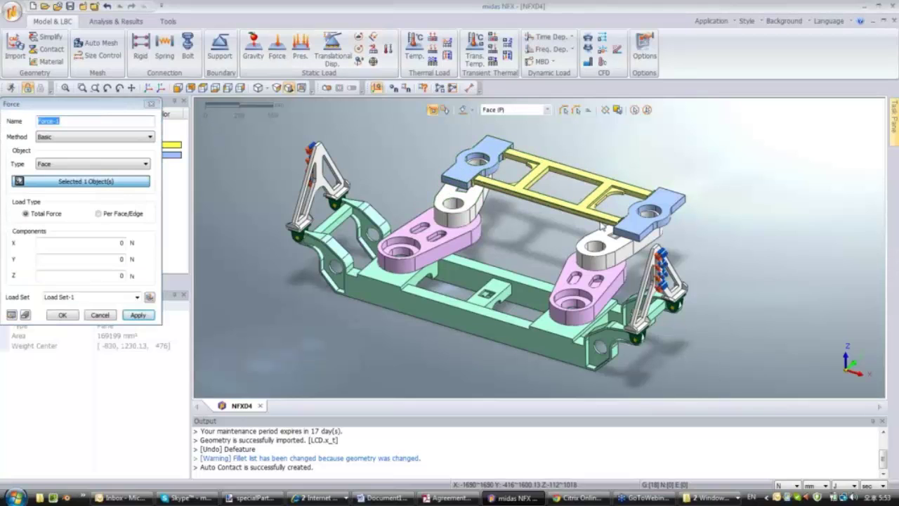
{"action": "left_click", "coordinate": [483, 156]}
{"action": "left_click", "coordinate": [652, 204]}
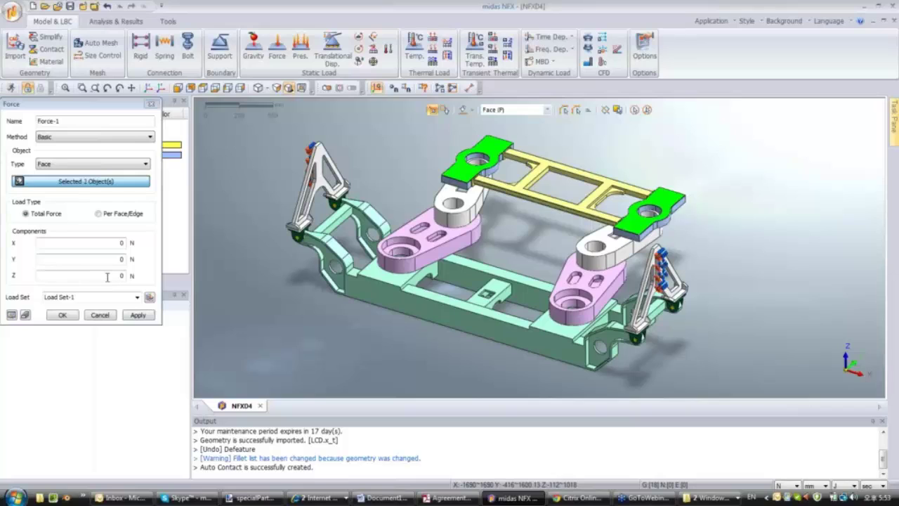
{"action": "left_click", "coordinate": [108, 276]}
{"action": "type", "text": "-200"}
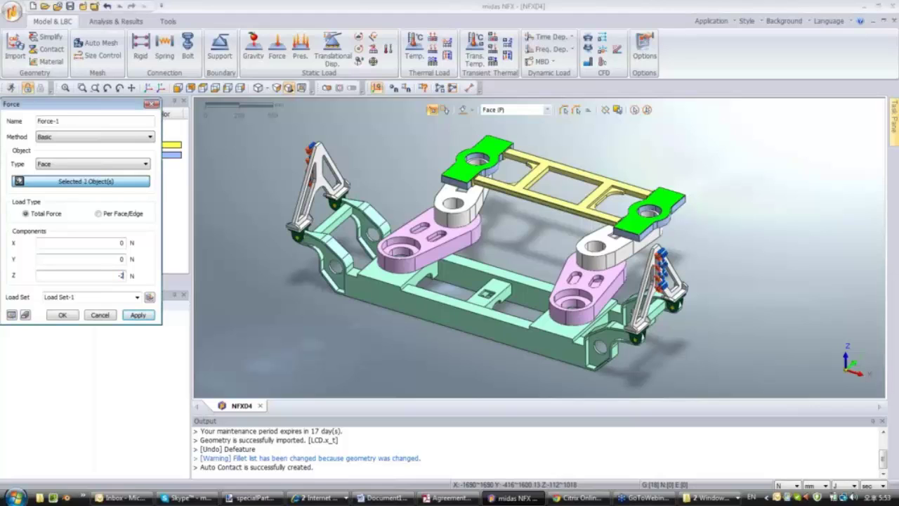
{"action": "left_click", "coordinate": [62, 314]}
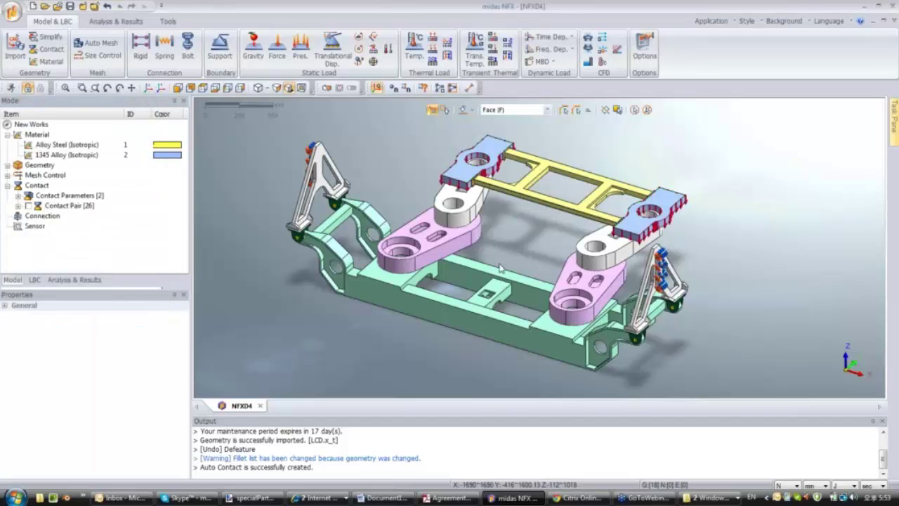
Mesh all parts except the two white triangular end brackets with the High Speed Tetra Mesher, previewing a maximum element size of 167.88 mm first.
{"action": "middle_click_drag", "start_coordinate": [483, 246], "coordinate": [485, 247]}
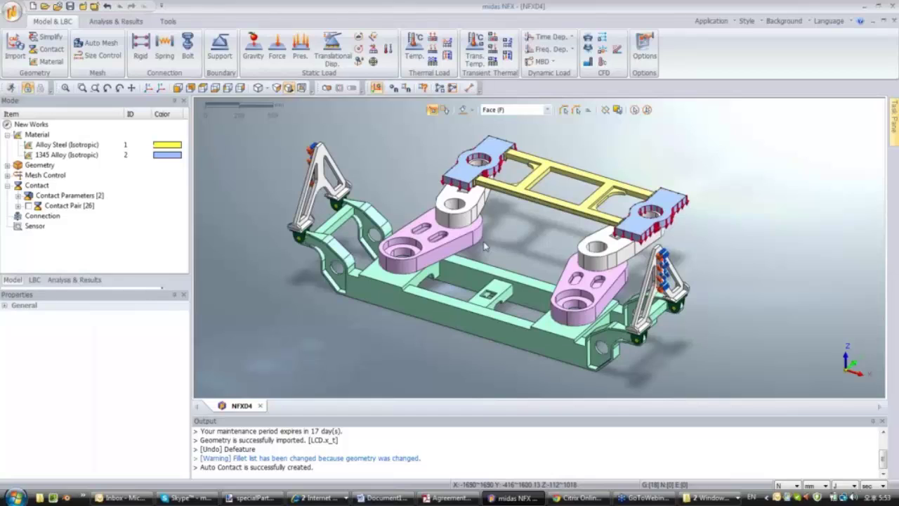
{"action": "middle_click_drag", "start_coordinate": [485, 247], "coordinate": [489, 251]}
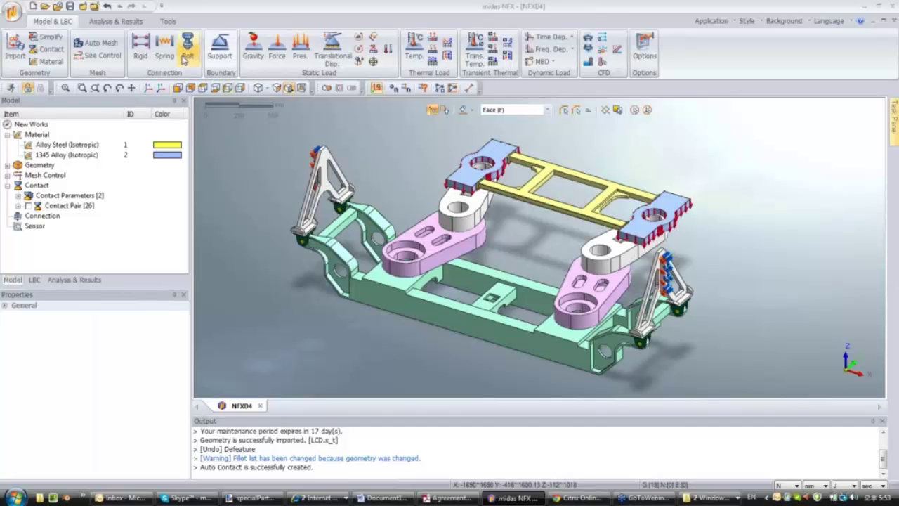
{"action": "left_click", "coordinate": [97, 45]}
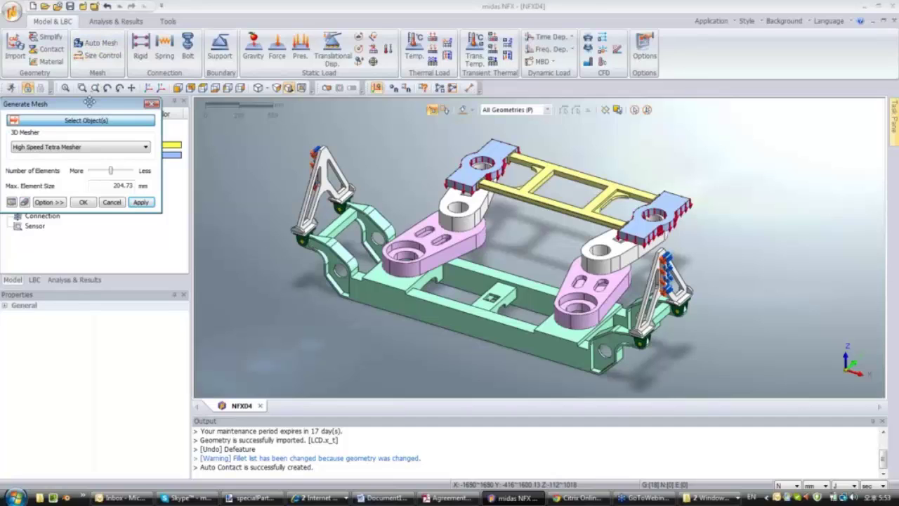
{"action": "left_click", "coordinate": [635, 112]}
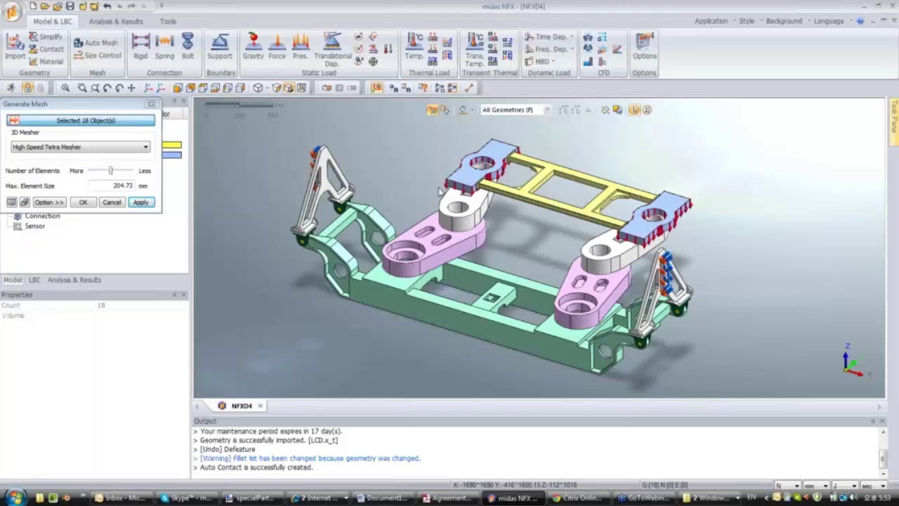
{"action": "left_click", "coordinate": [338, 184]}
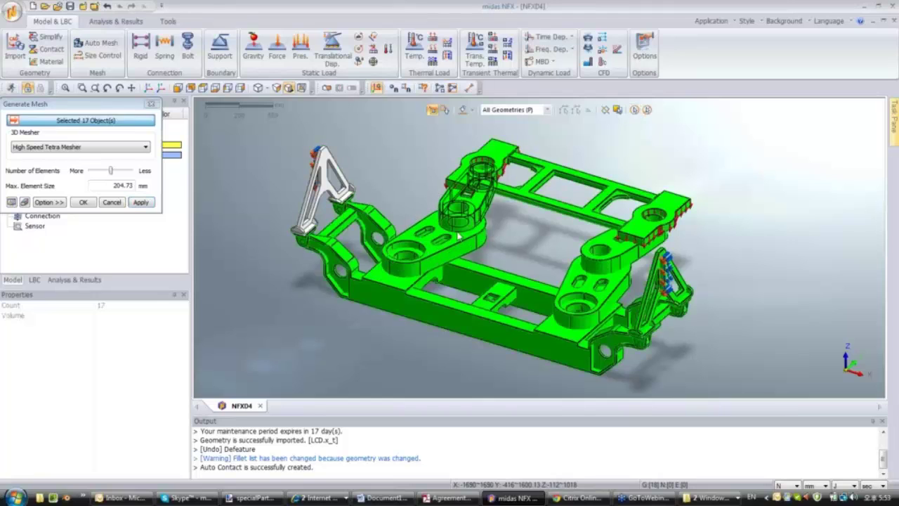
{"action": "left_click", "coordinate": [640, 299]}
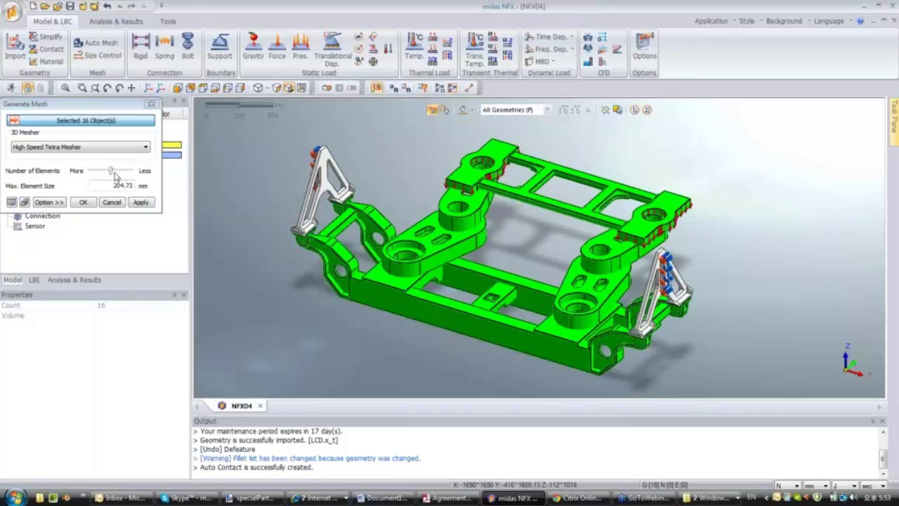
{"action": "left_click_drag", "start_coordinate": [110, 173], "coordinate": [107, 173]}
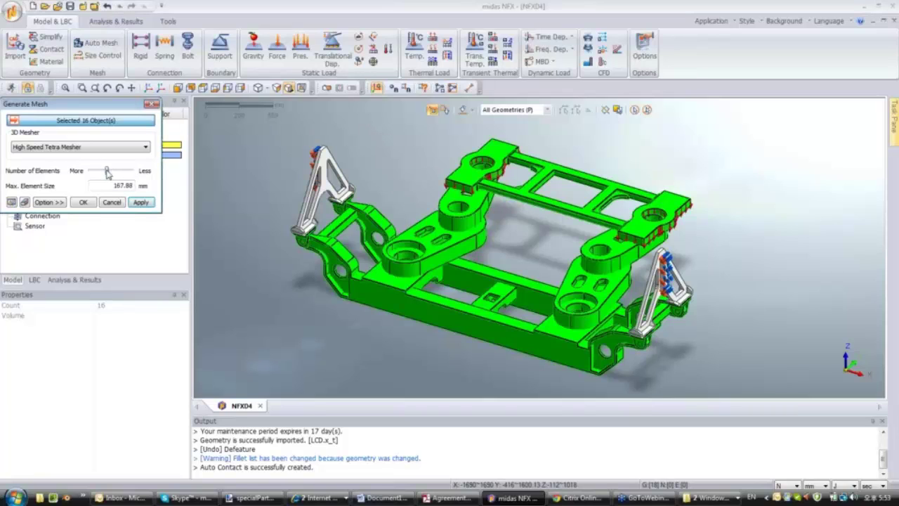
{"action": "left_click", "coordinate": [12, 202]}
{"action": "left_click", "coordinate": [132, 204]}
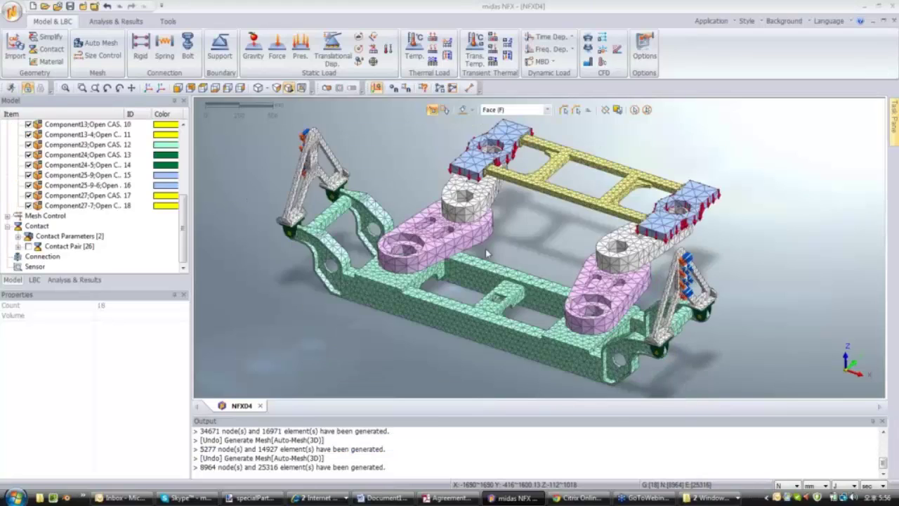
Examine the generated mesh up close, browse the component list and view the properties of Component25-9.
{"action": "scroll", "coordinate": [258, 162], "scroll_direction": "up", "scroll_amount": 2}
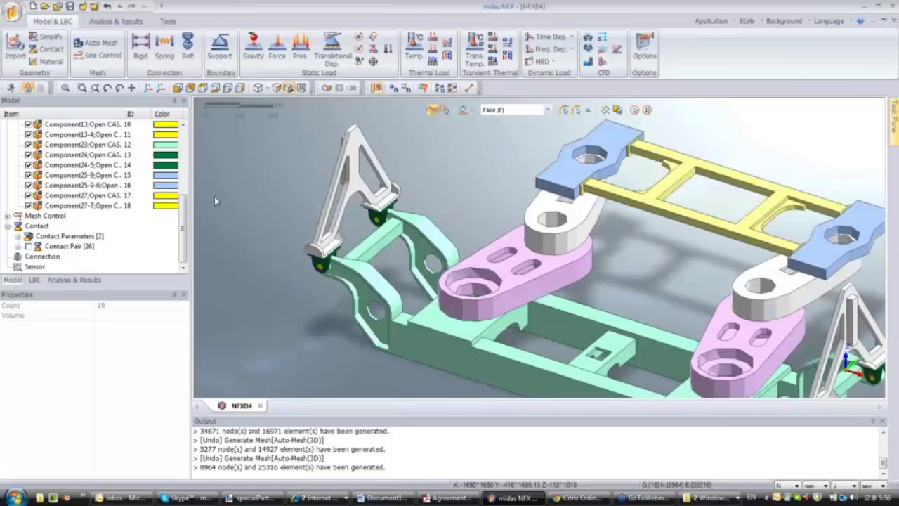
{"action": "scroll", "coordinate": [112, 247], "scroll_direction": "up", "scroll_amount": 2}
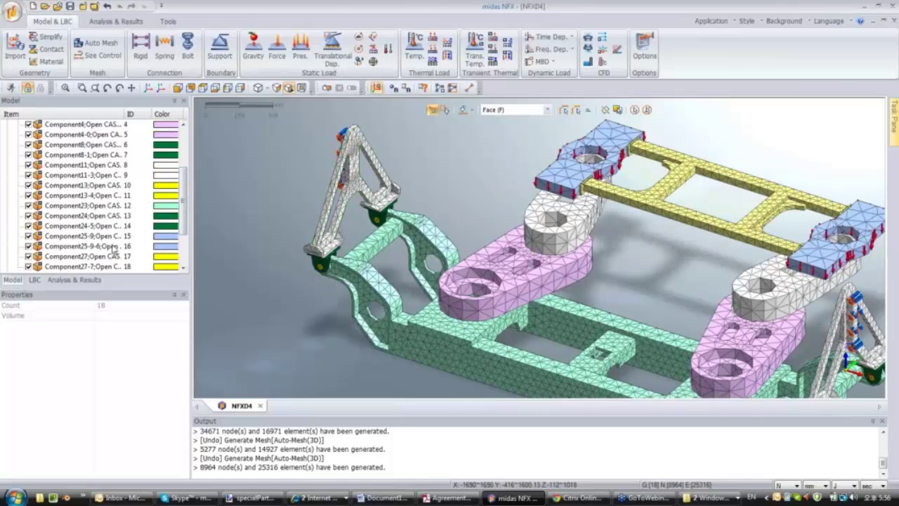
{"action": "left_click", "coordinate": [112, 247]}
{"action": "left_click", "coordinate": [112, 237]}
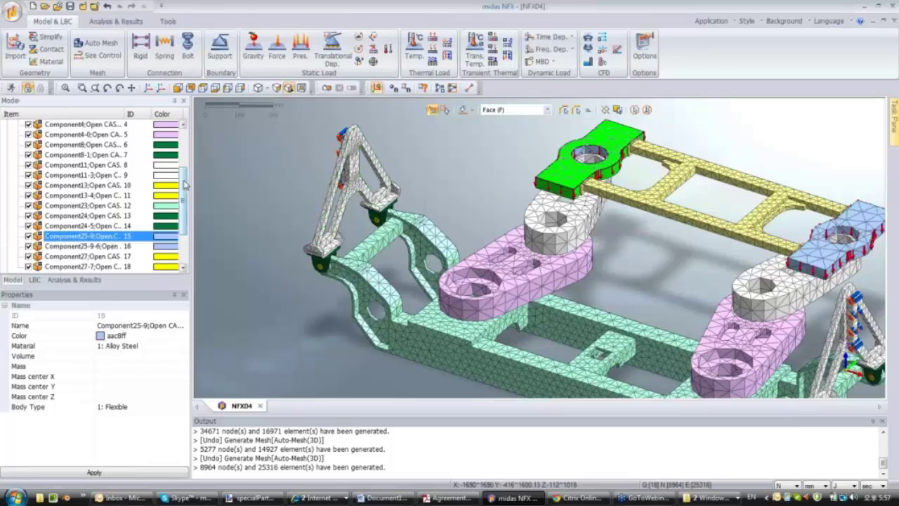
{"action": "scroll", "coordinate": [185, 184], "scroll_direction": "up", "scroll_amount": 1}
{"action": "scroll", "coordinate": [185, 184], "scroll_direction": "down", "scroll_amount": 2}
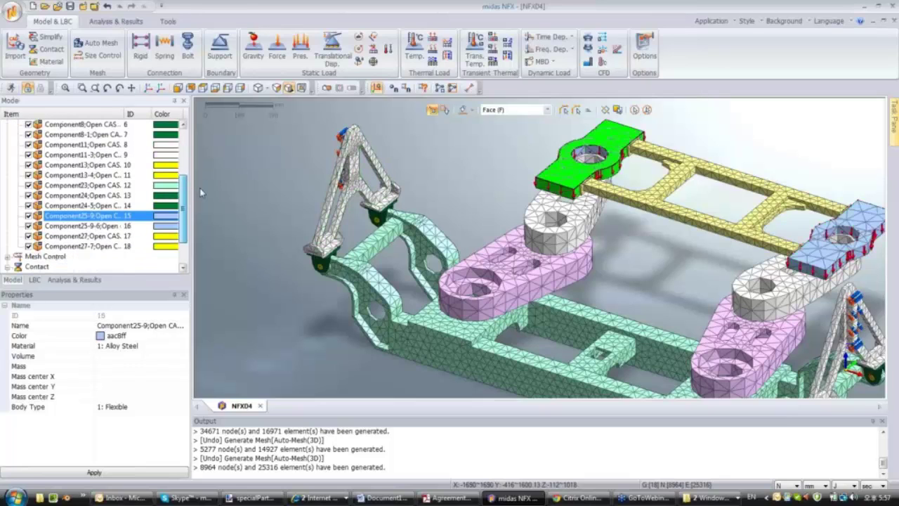
{"action": "scroll", "coordinate": [199, 187], "scroll_direction": "up", "scroll_amount": 2}
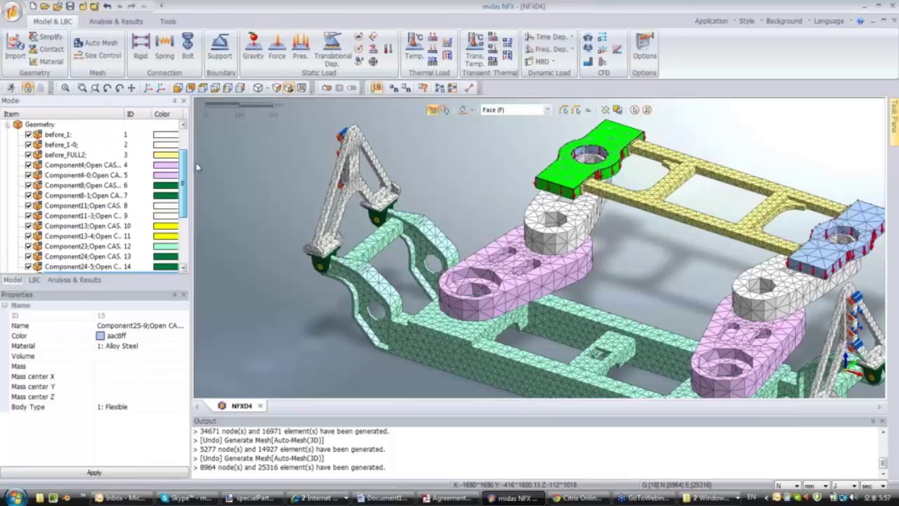
Set the selection filter to All Geometries and delete the mesh of the white triangular bracket Component11.
{"action": "left_click", "coordinate": [546, 110]}
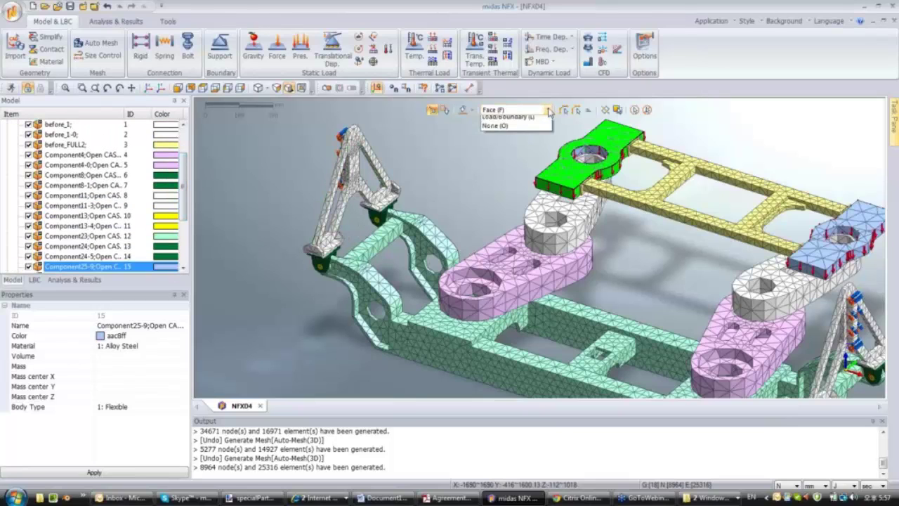
{"action": "left_click", "coordinate": [507, 119]}
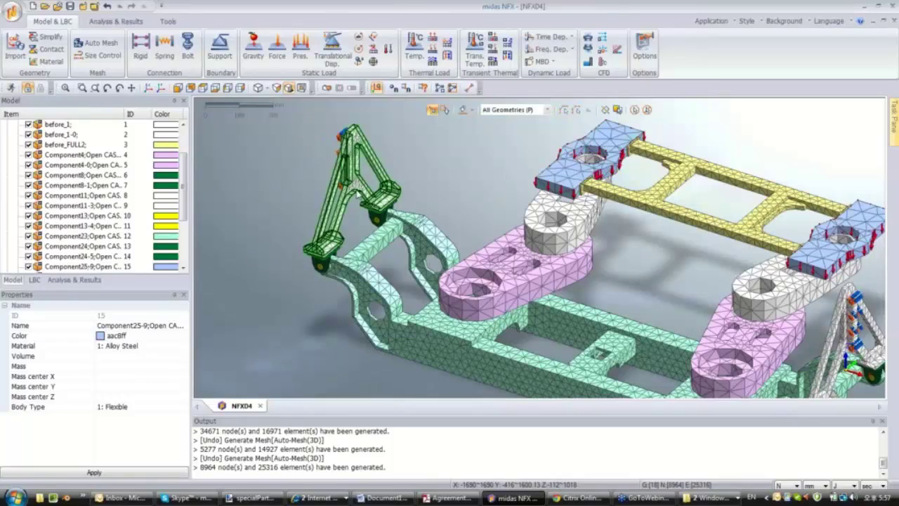
{"action": "left_click", "coordinate": [359, 192]}
{"action": "right_click", "coordinate": [137, 199]}
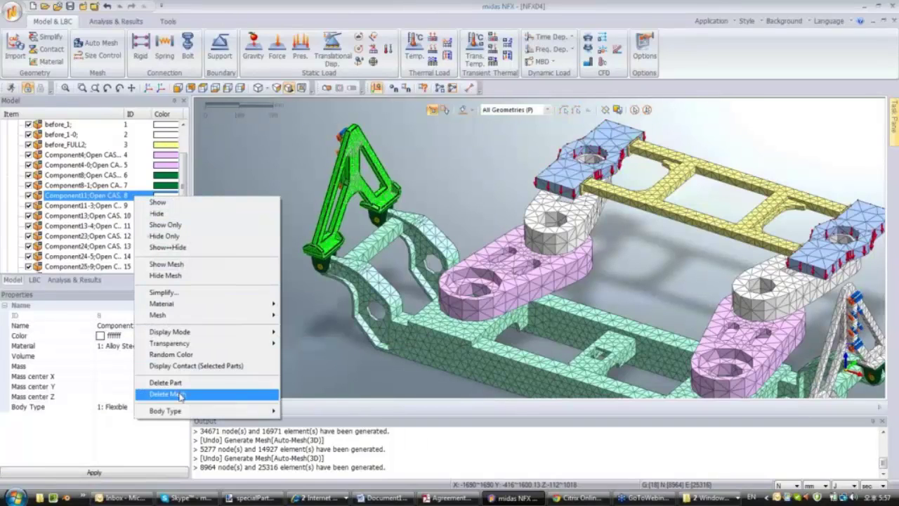
{"action": "left_click", "coordinate": [179, 395]}
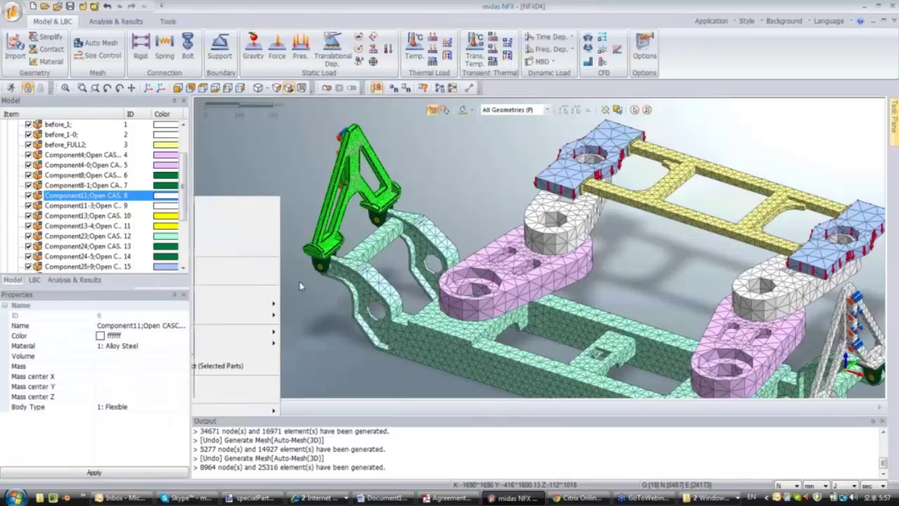
Mesh the unmeshed white triangular bracket Component11 with the Hybrid Mesher at a maximum element size of 36.852 mm.
{"action": "left_click", "coordinate": [96, 43]}
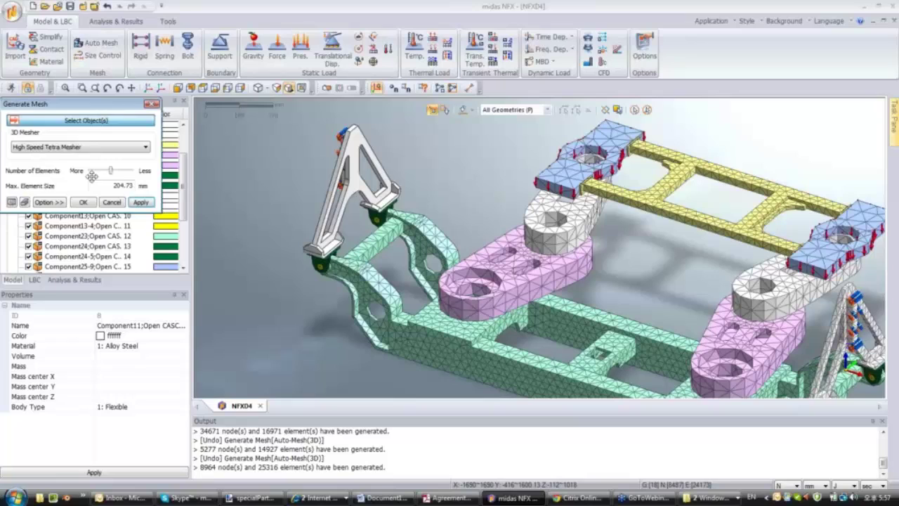
{"action": "left_click", "coordinate": [63, 147]}
{"action": "left_click", "coordinate": [62, 172]}
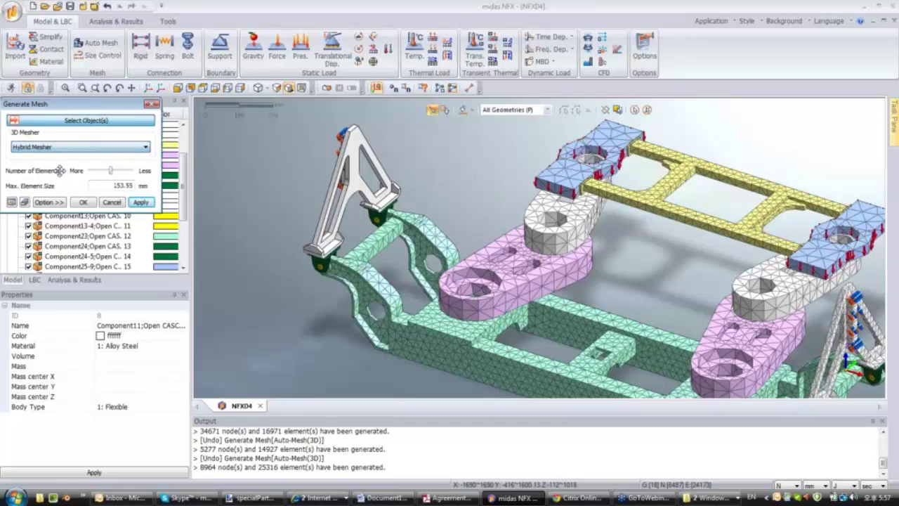
{"action": "left_click", "coordinate": [358, 199]}
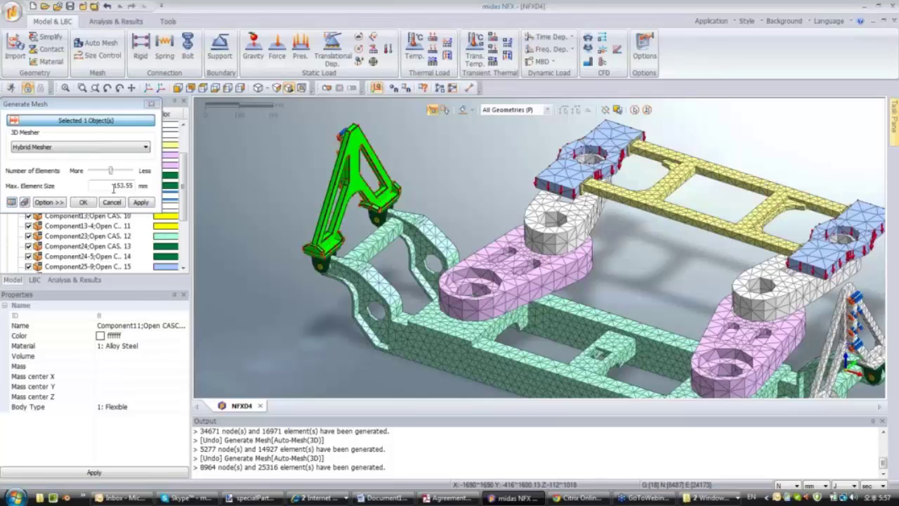
{"action": "left_click_drag", "start_coordinate": [117, 177], "coordinate": [94, 174]}
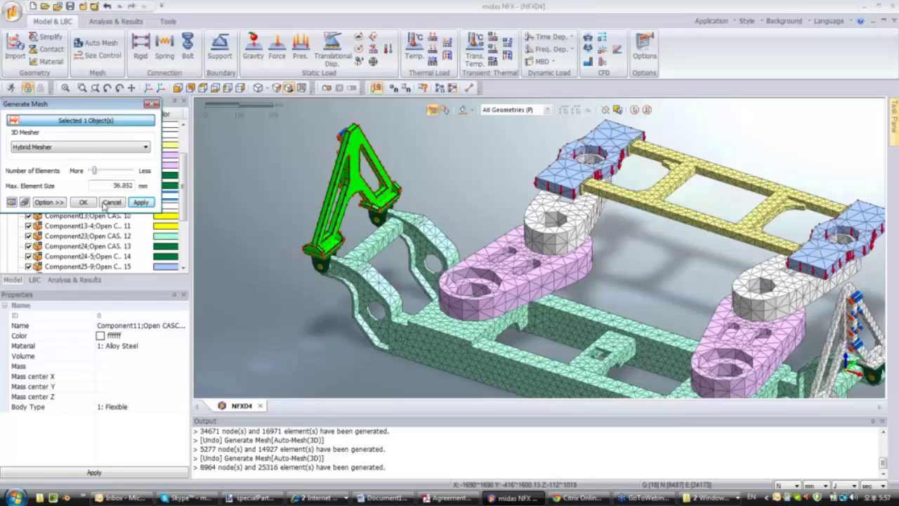
{"action": "left_click", "coordinate": [83, 202]}
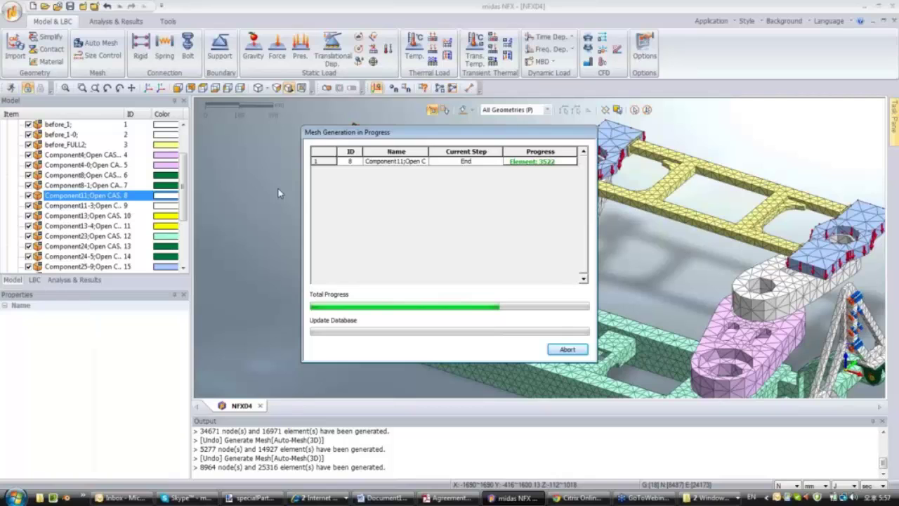
{"action": "left_click", "coordinate": [249, 199]}
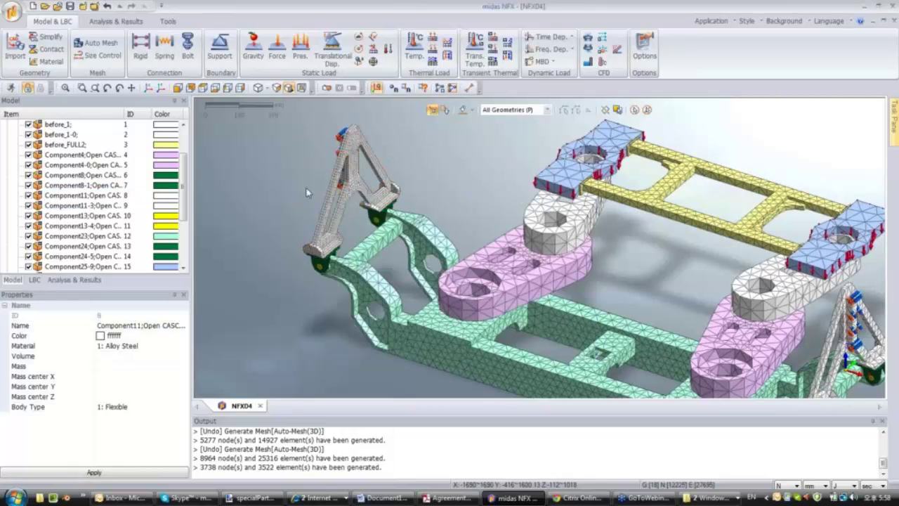
Examine the hybrid mesh of the triangular bracket up close and compare it with the surrounding tetrahedral mesh.
{"action": "scroll", "coordinate": [273, 162], "scroll_direction": "up", "scroll_amount": 5}
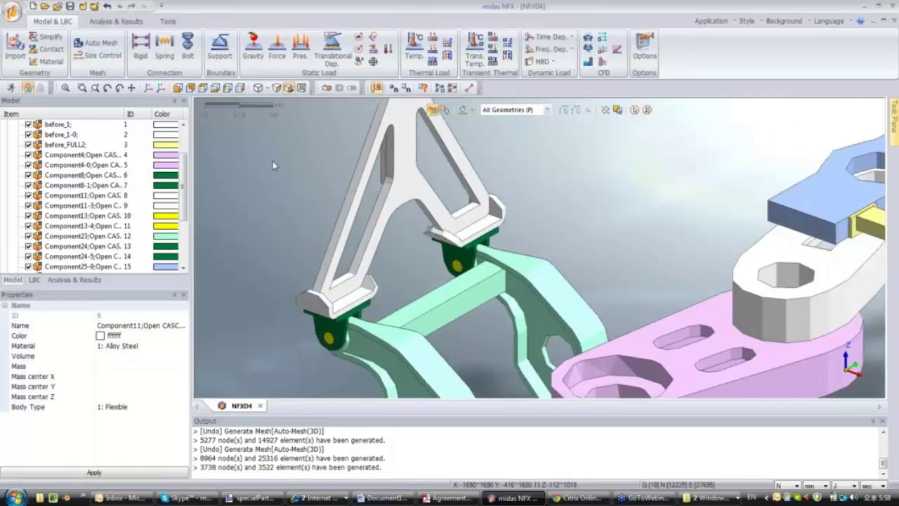
{"action": "scroll", "coordinate": [274, 165], "scroll_direction": "down", "scroll_amount": 3}
{"action": "scroll", "coordinate": [303, 342], "scroll_direction": "up", "scroll_amount": 1}
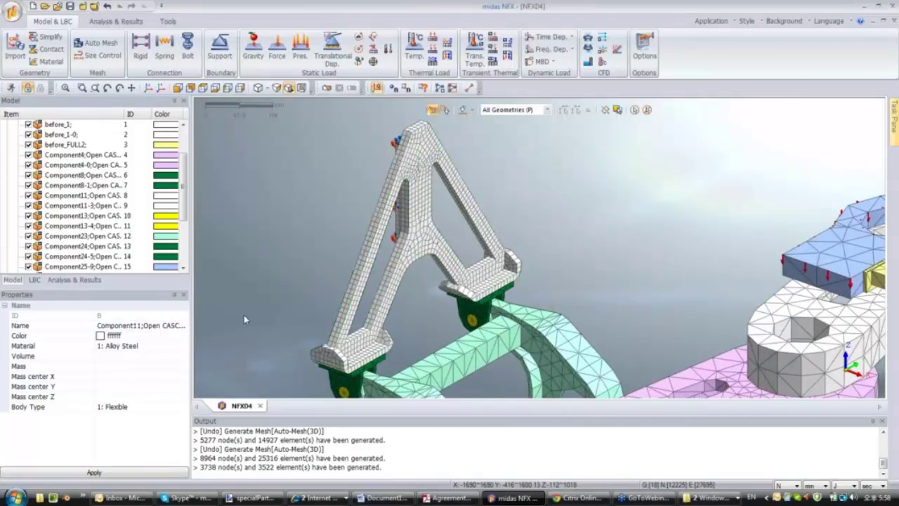
{"action": "scroll", "coordinate": [243, 316], "scroll_direction": "down", "scroll_amount": 1}
{"action": "scroll", "coordinate": [320, 283], "scroll_direction": "down", "scroll_amount": 2}
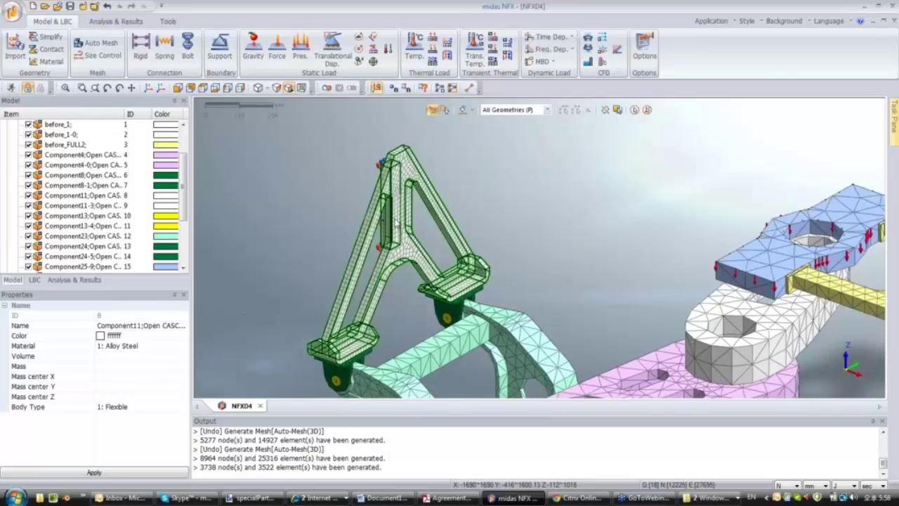
{"action": "scroll", "coordinate": [351, 283], "scroll_direction": "down", "scroll_amount": 3}
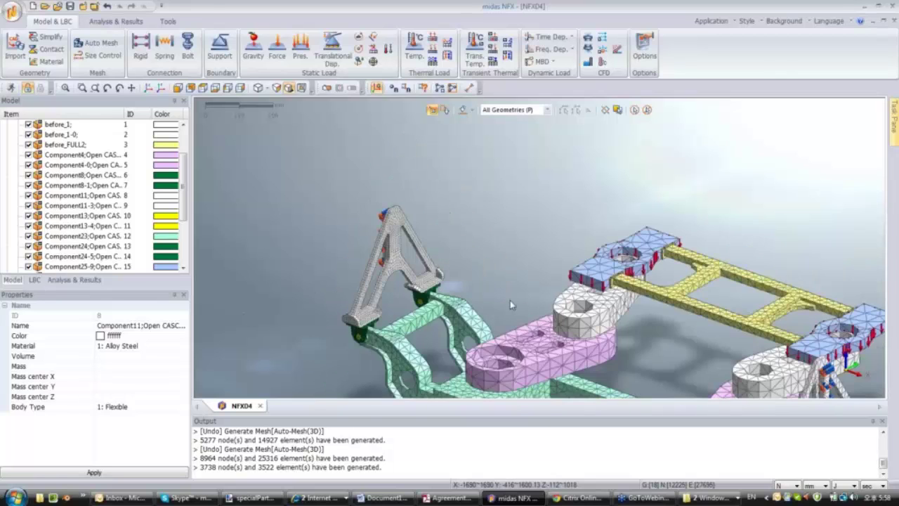
{"action": "middle_click_drag", "start_coordinate": [510, 301], "coordinate": [481, 239]}
Create a Linear Static analysis case titled case1 containing all parts, the boundary set, Load Set-1 and the contact pairs.
{"action": "left_click", "coordinate": [74, 280]}
{"action": "right_click", "coordinate": [45, 132]}
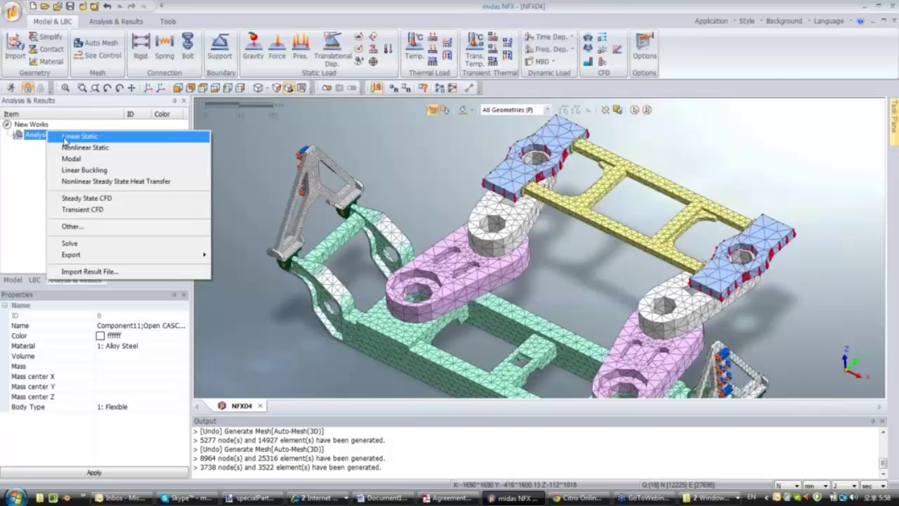
{"action": "left_click", "coordinate": [34, 151]}
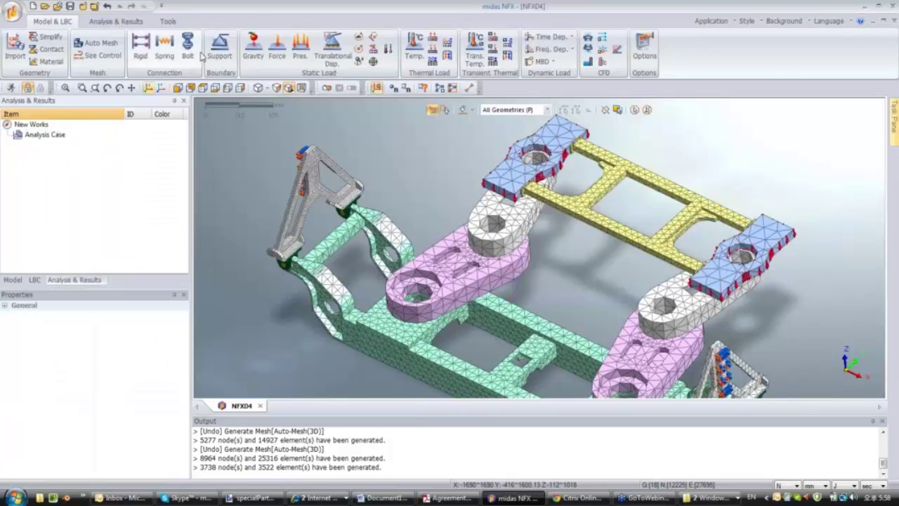
{"action": "left_click", "coordinate": [116, 22]}
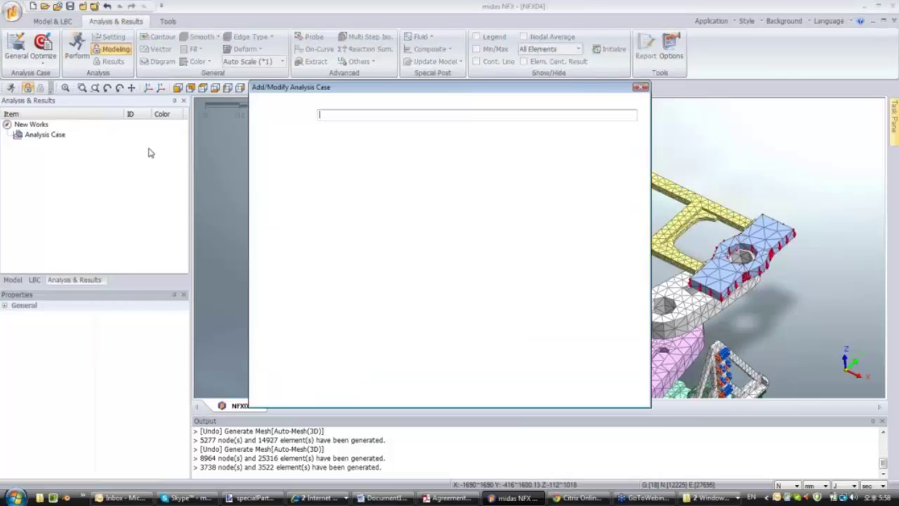
{"action": "type", "text": "case1"}
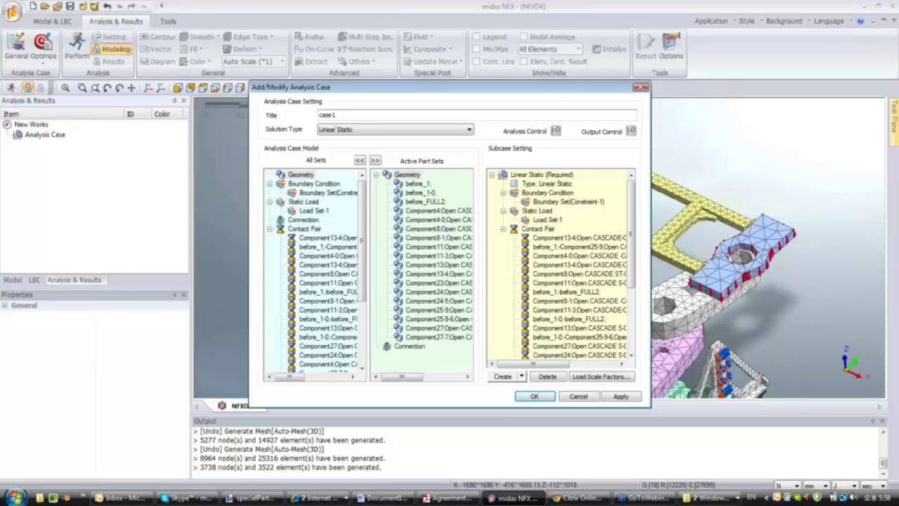
{"action": "left_click", "coordinate": [416, 130]}
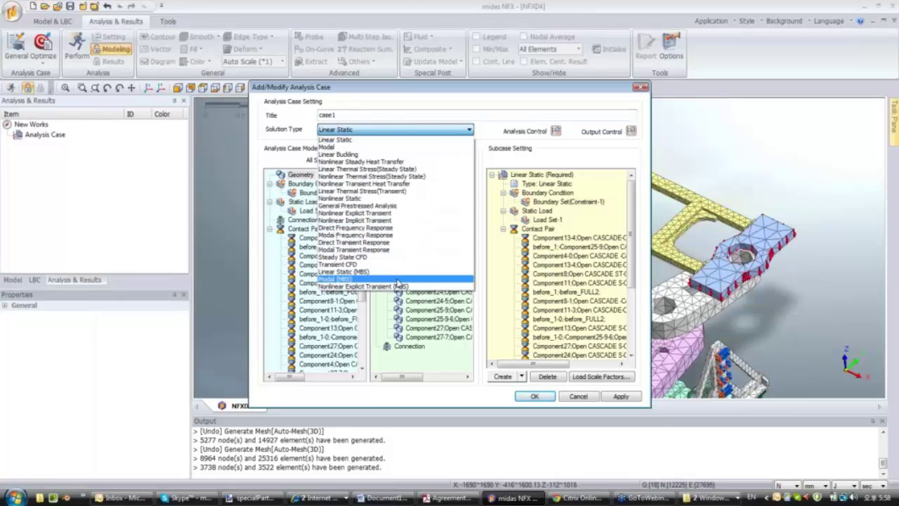
{"action": "left_click", "coordinate": [407, 131]}
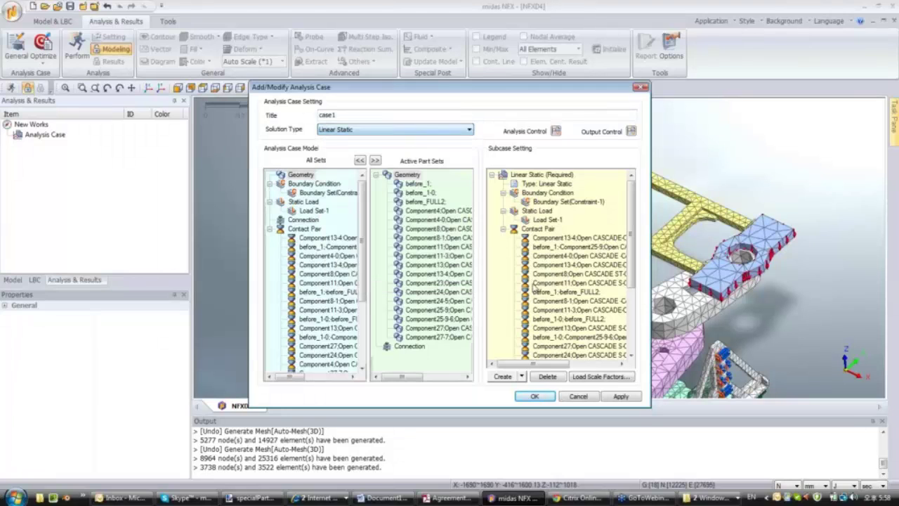
{"action": "left_click", "coordinate": [542, 395]}
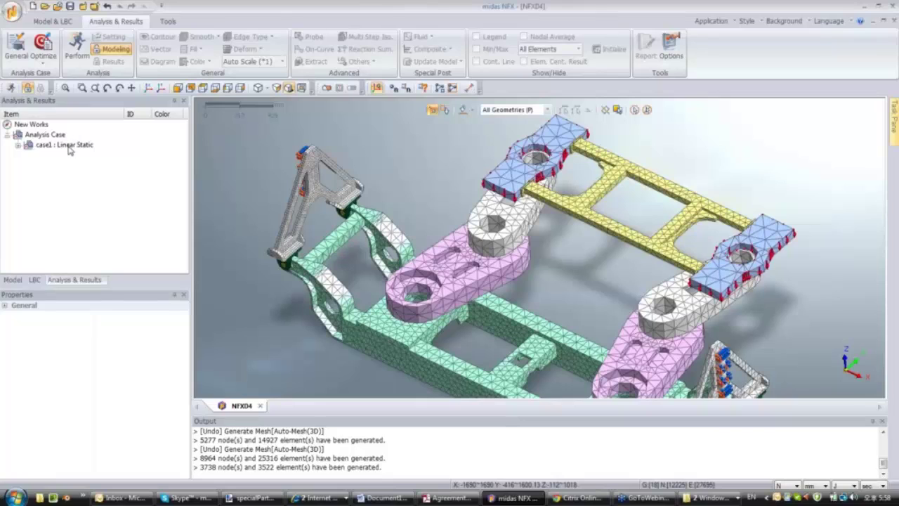
Solve the analysis case case1, saving the model as NFXD4.nfxd.
{"action": "left_click", "coordinate": [77, 48]}
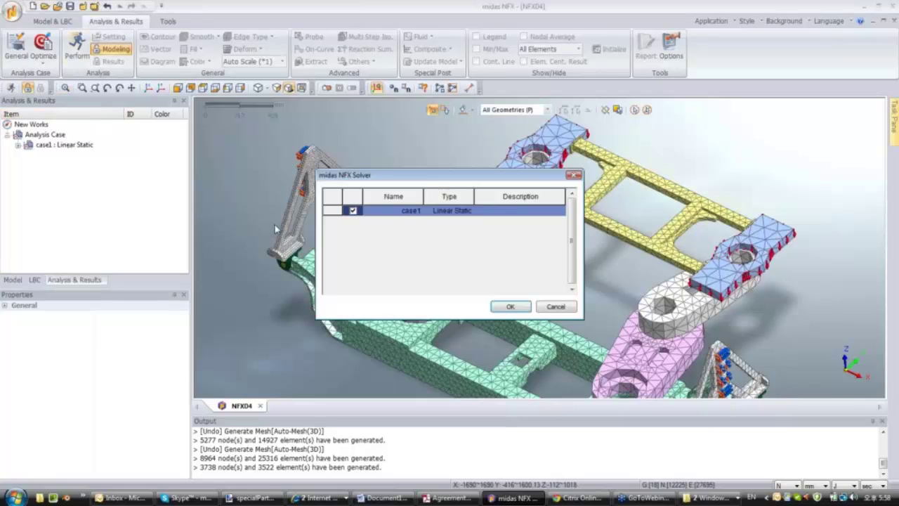
{"action": "left_click", "coordinate": [511, 307]}
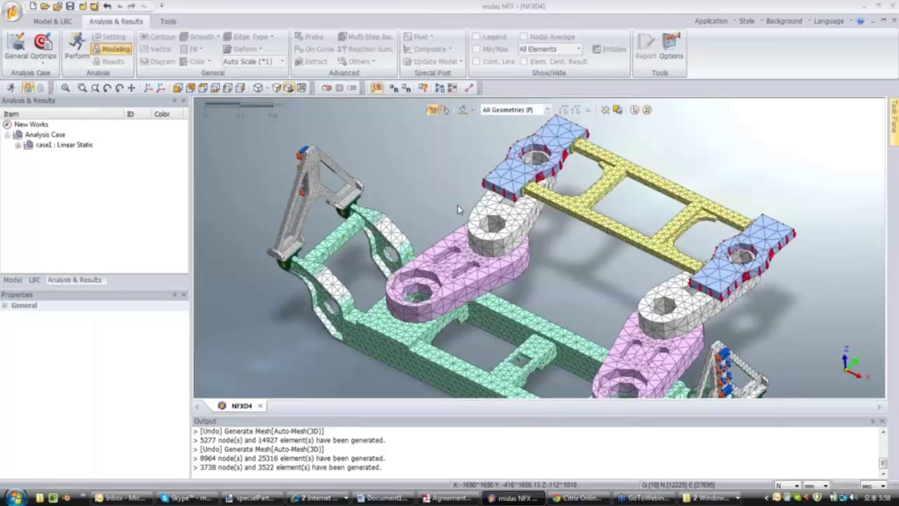
{"action": "left_click", "coordinate": [680, 431]}
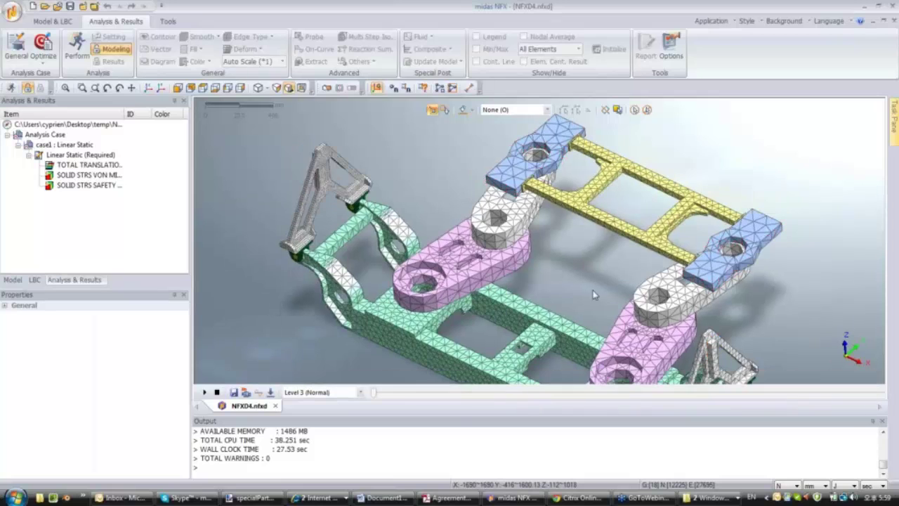
Display the Total Translation contour of the whole assembly and widen the results tree's item column to show full names.
{"action": "middle_click_drag", "start_coordinate": [529, 264], "coordinate": [506, 237]}
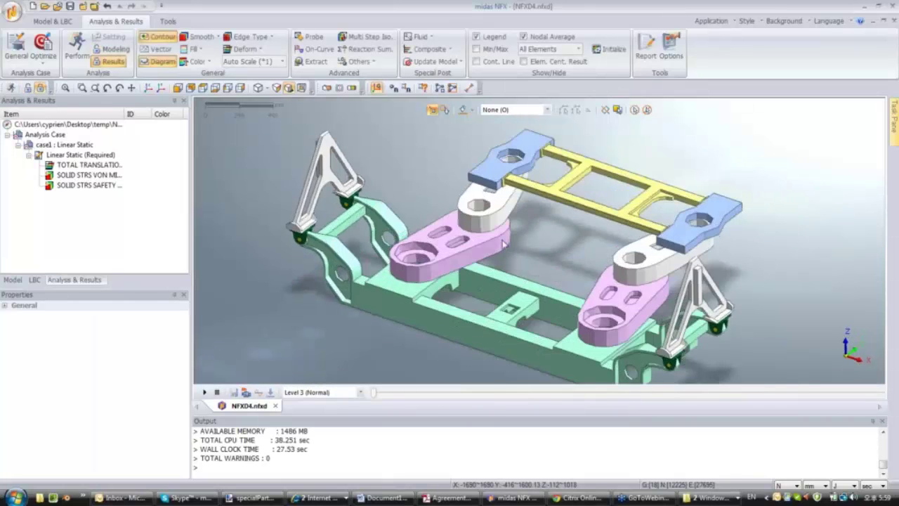
{"action": "left_click", "coordinate": [89, 165]}
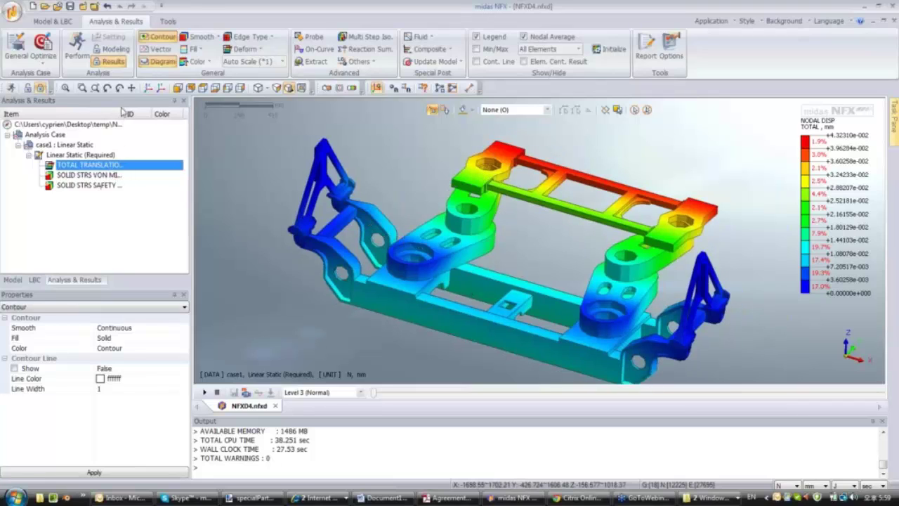
{"action": "left_click_drag", "start_coordinate": [125, 113], "coordinate": [156, 113]}
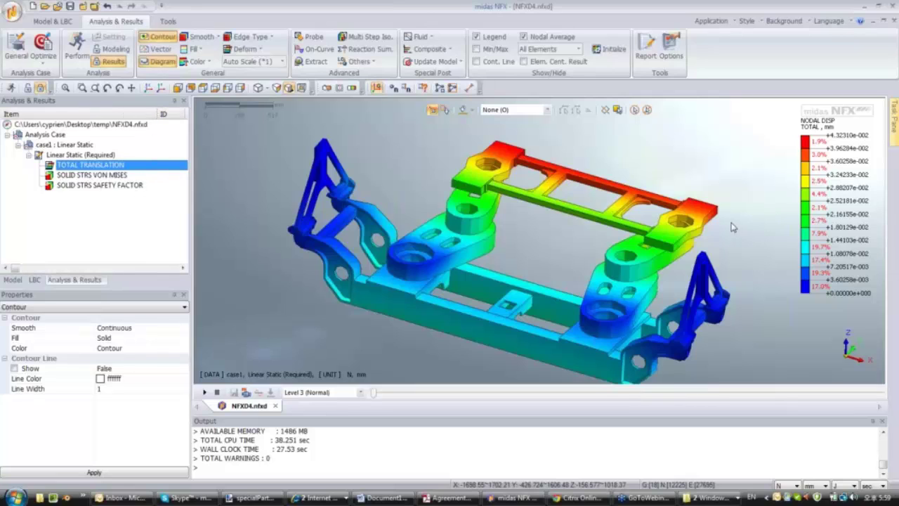
Insert the Total SPC Force, Total Applied Force and Total Contact Force (V) results into the Linear Static subcase.
{"action": "right_click", "coordinate": [72, 156]}
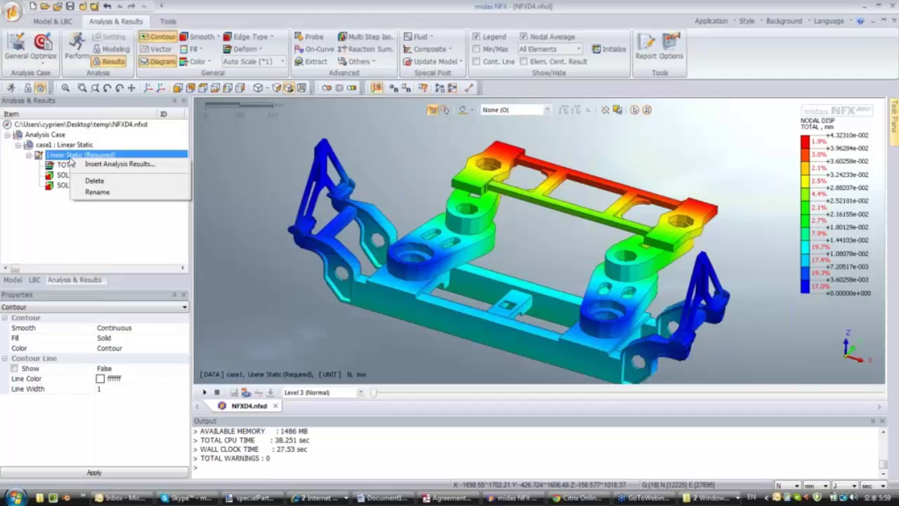
{"action": "left_click", "coordinate": [94, 166]}
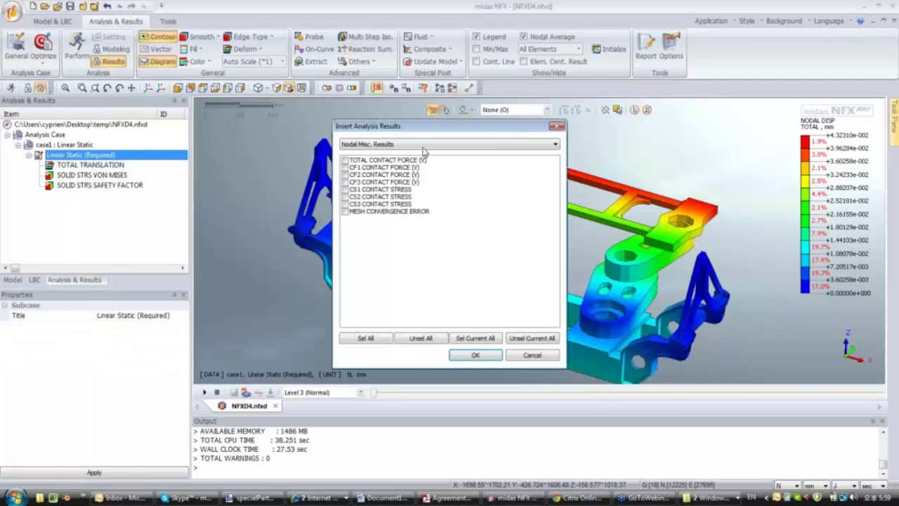
{"action": "left_click", "coordinate": [422, 144]}
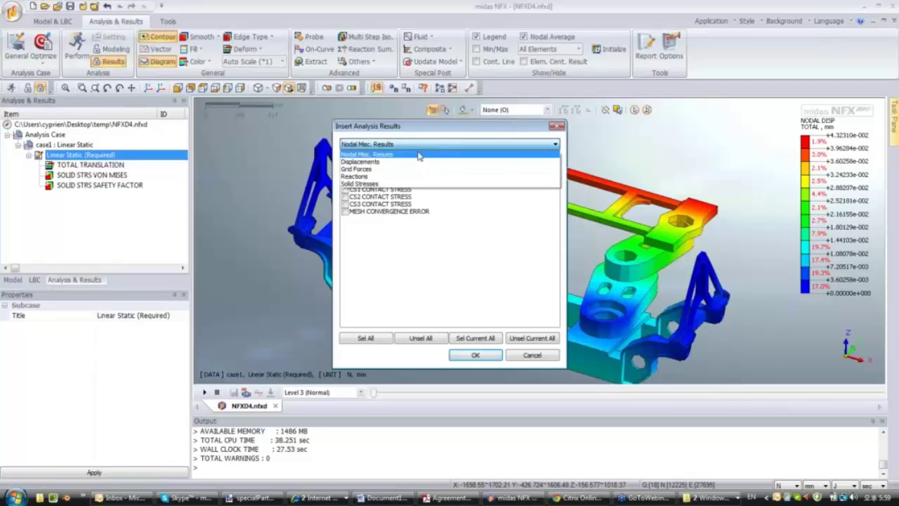
{"action": "left_click", "coordinate": [419, 176]}
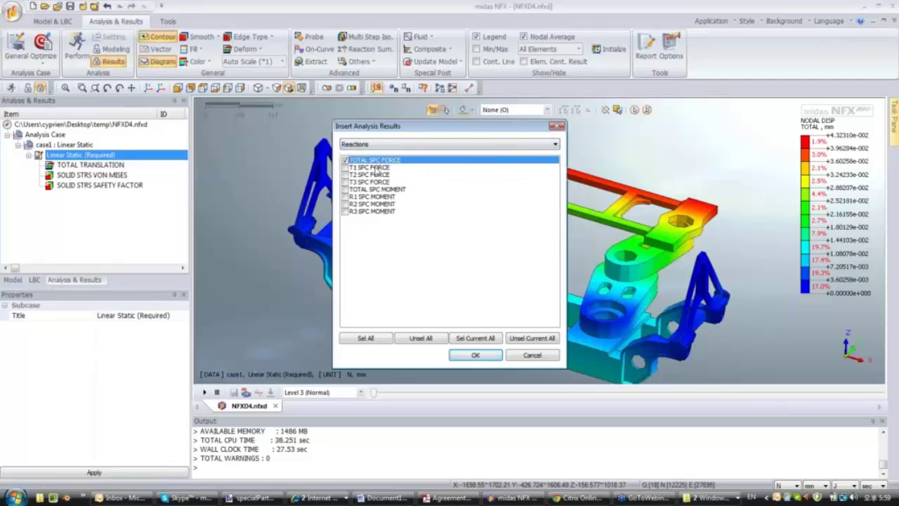
{"action": "left_click", "coordinate": [401, 145]}
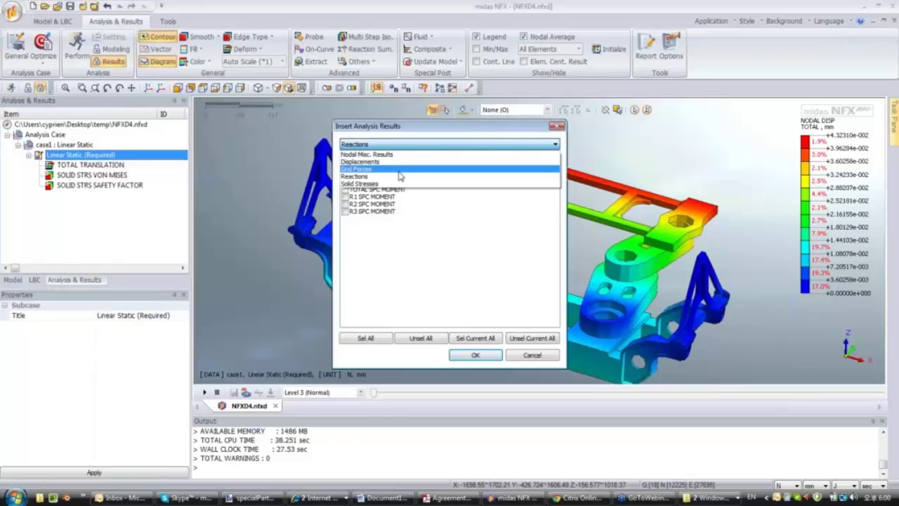
{"action": "left_click", "coordinate": [399, 170]}
{"action": "left_click", "coordinate": [402, 175]}
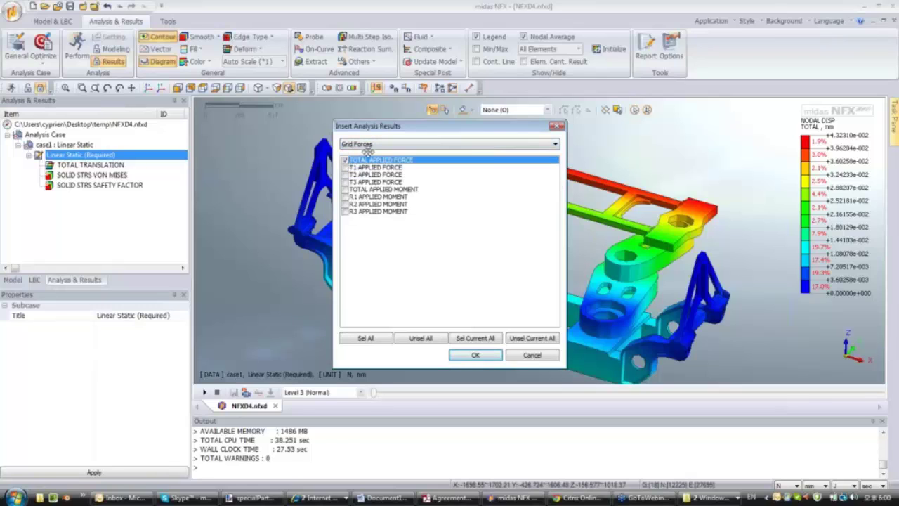
{"action": "left_click", "coordinate": [370, 149]}
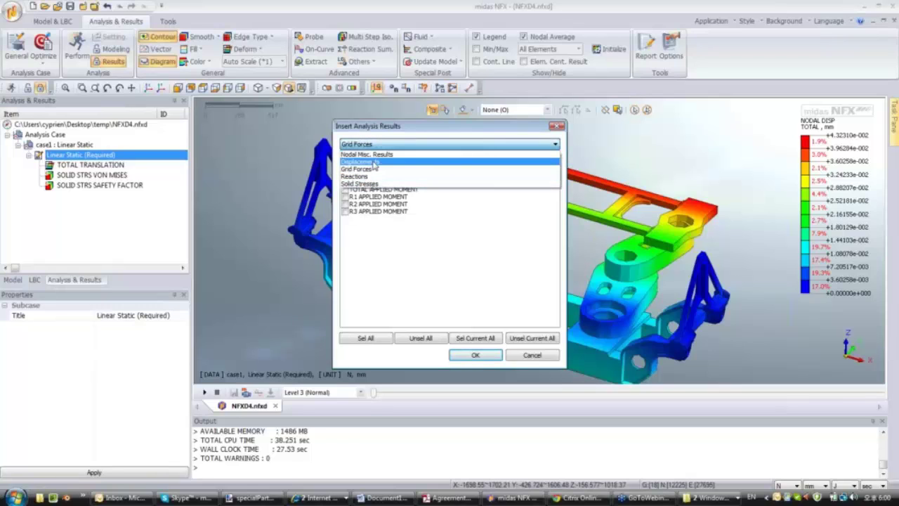
{"action": "left_click", "coordinate": [370, 154]}
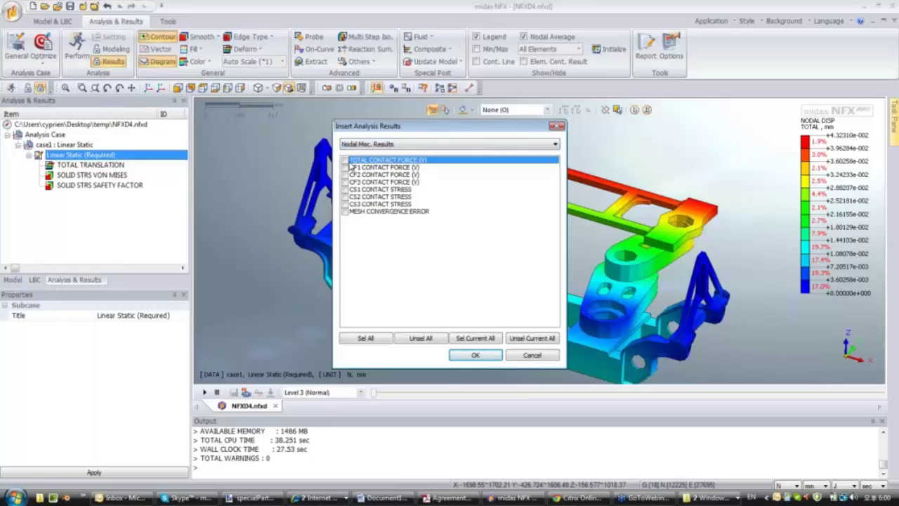
{"action": "left_click", "coordinate": [345, 161]}
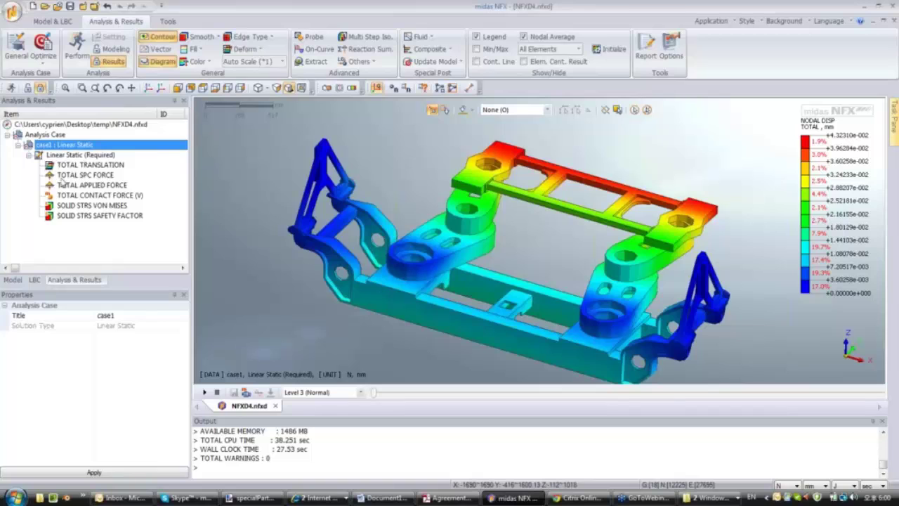
View the Total SPC Force, Total Applied Force and Total Contact Force (V) plots in turn.
{"action": "left_click", "coordinate": [84, 175]}
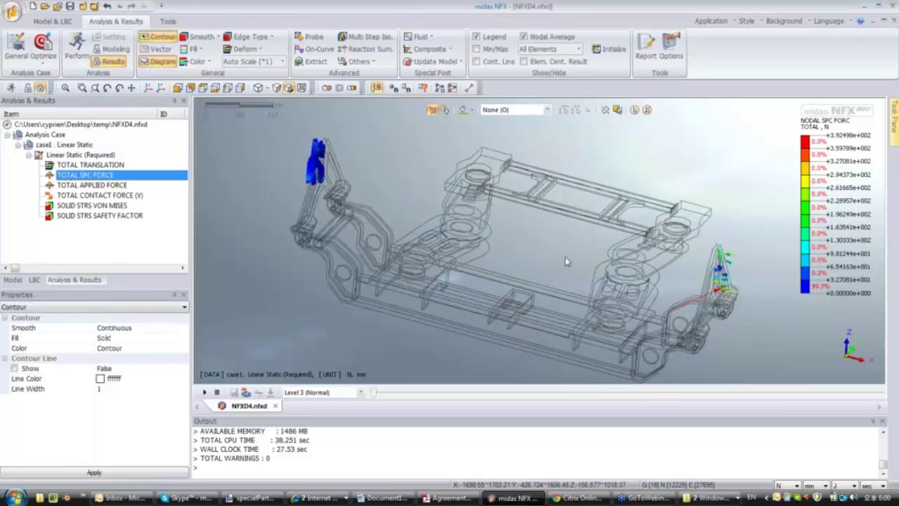
{"action": "left_click", "coordinate": [91, 186]}
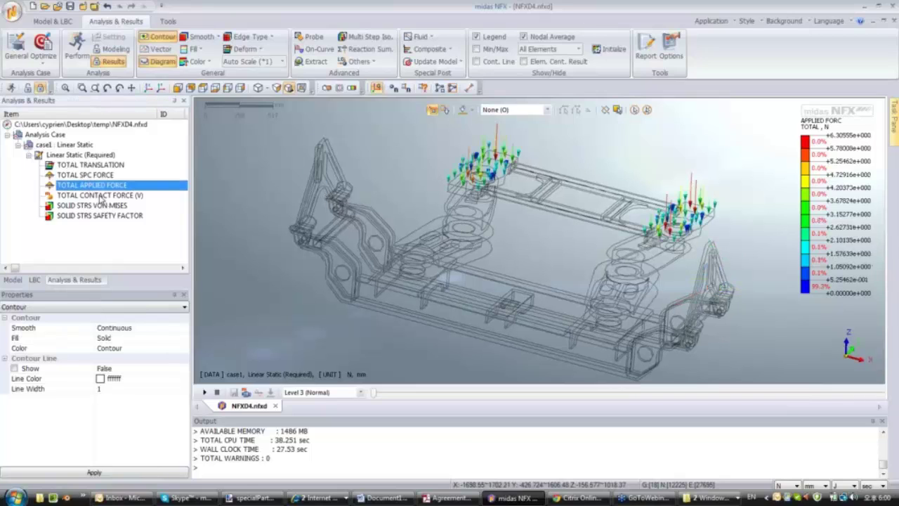
{"action": "left_click", "coordinate": [100, 195]}
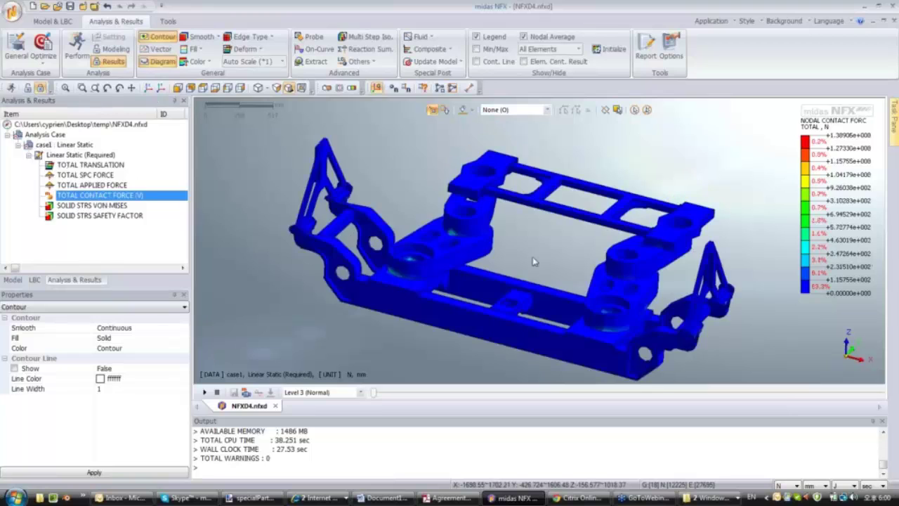
Display the Solid Stress Von Mises contour and inspect the stress on the triangular end brackets up close.
{"action": "middle_click_drag", "start_coordinate": [532, 255], "coordinate": [530, 299]}
{"action": "left_click", "coordinate": [93, 206]}
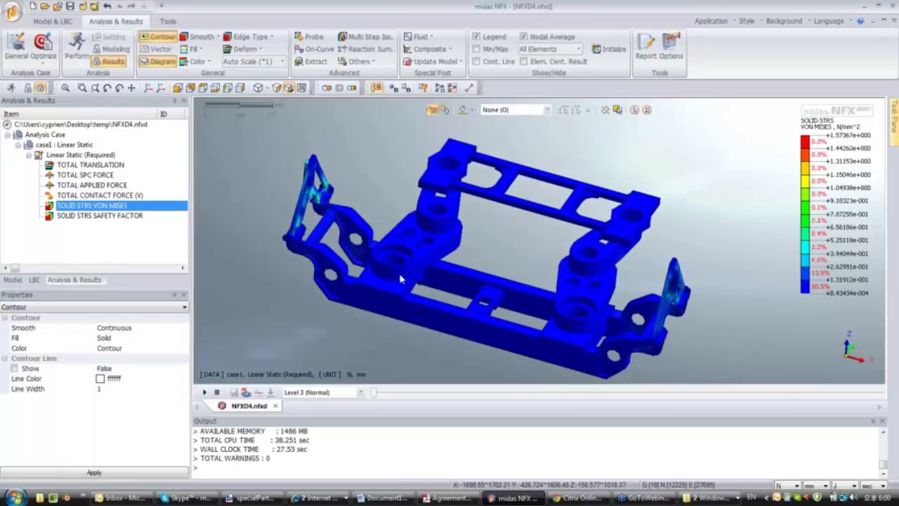
{"action": "middle_click_drag", "start_coordinate": [406, 281], "coordinate": [587, 246]}
{"action": "scroll", "coordinate": [261, 171], "scroll_direction": "up", "scroll_amount": 5}
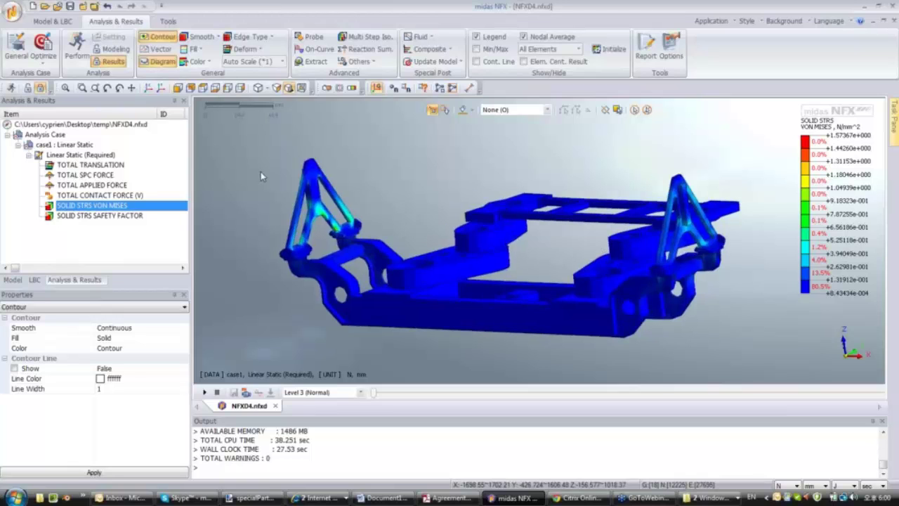
{"action": "middle_click_drag", "start_coordinate": [316, 191], "coordinate": [393, 214]}
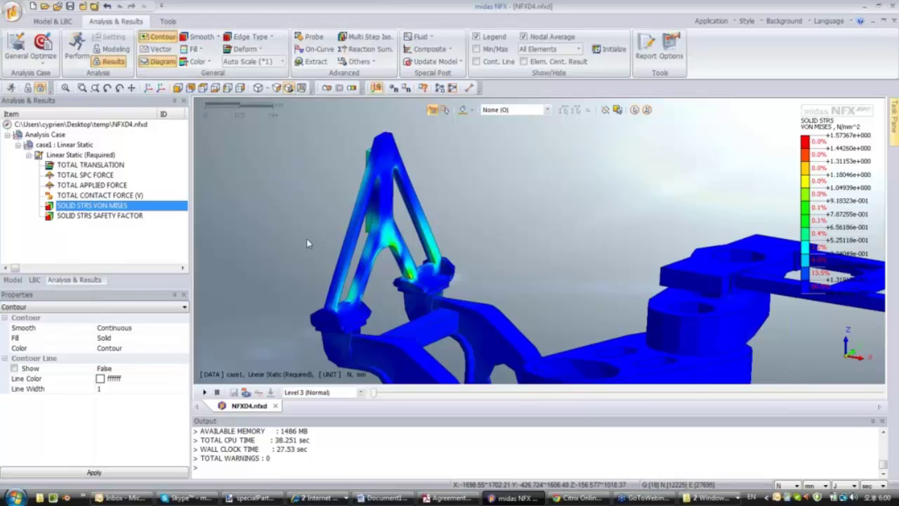
{"action": "scroll", "coordinate": [281, 222], "scroll_direction": "down", "scroll_amount": 5}
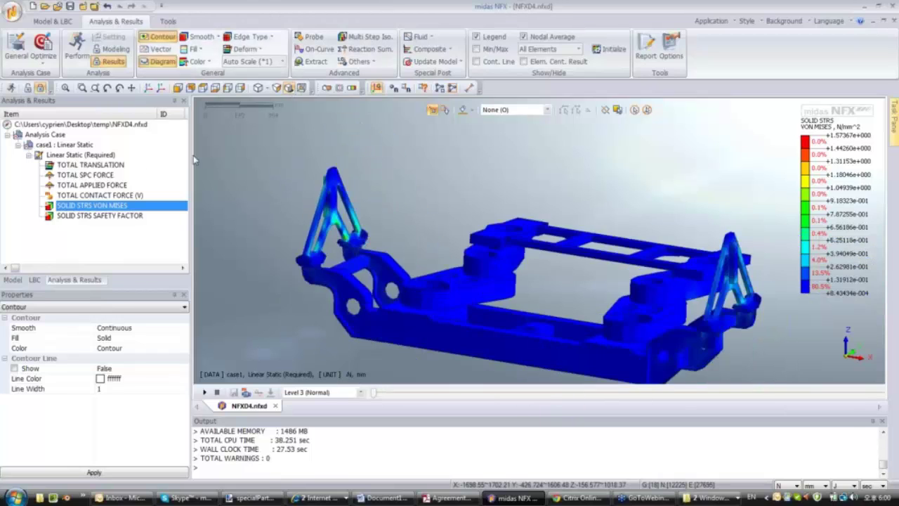
Display the Total Translation contour of the whole assembly and play its deformation animation.
{"action": "left_click", "coordinate": [85, 166]}
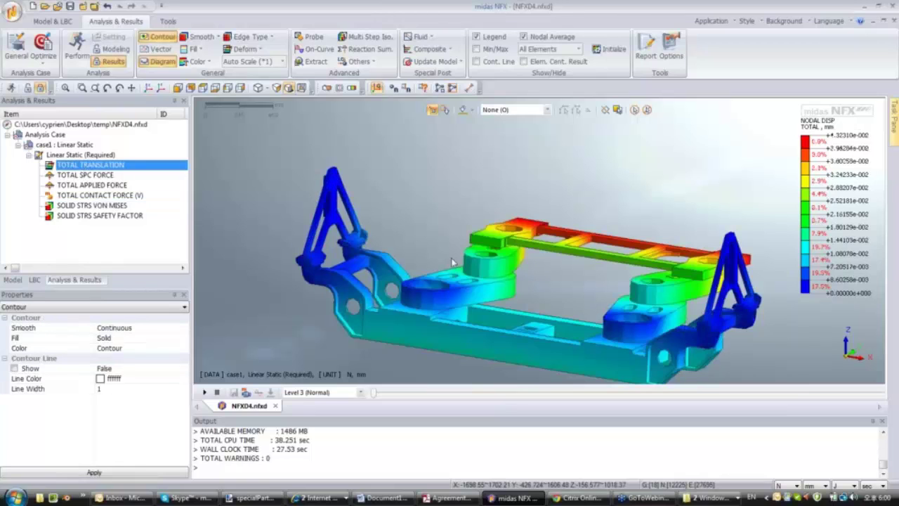
{"action": "middle_click_drag", "start_coordinate": [451, 262], "coordinate": [454, 267]}
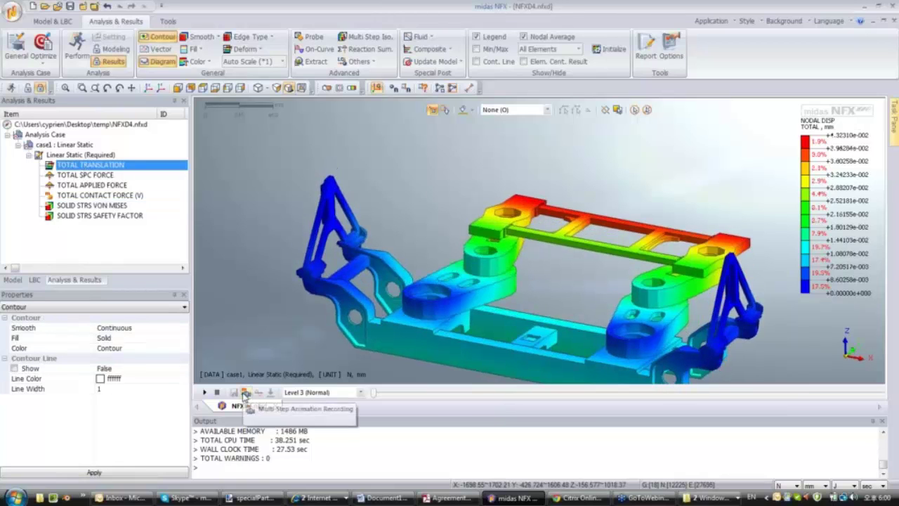
{"action": "left_click", "coordinate": [218, 394]}
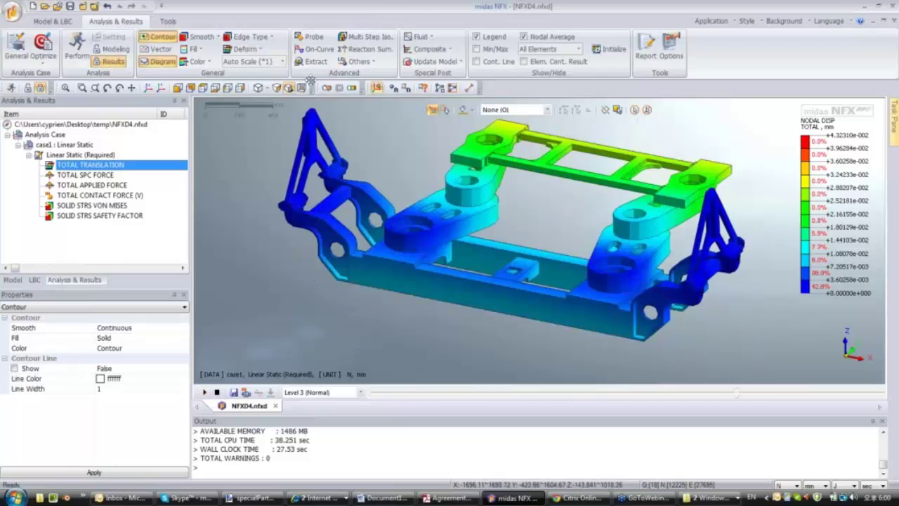
Set the deformation display to Deformed+Undeformed (Transparent), compare both shapes during the animation, and stop it.
{"action": "left_click", "coordinate": [259, 49]}
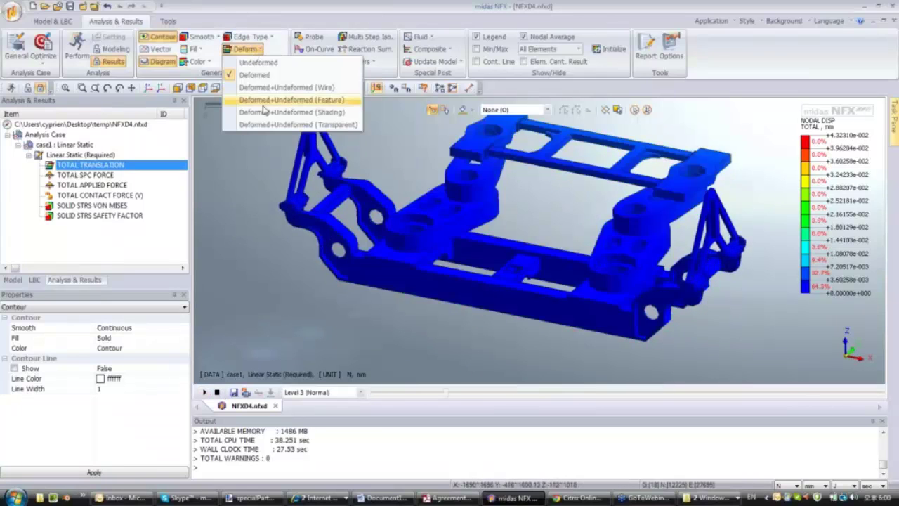
{"action": "left_click", "coordinate": [322, 124]}
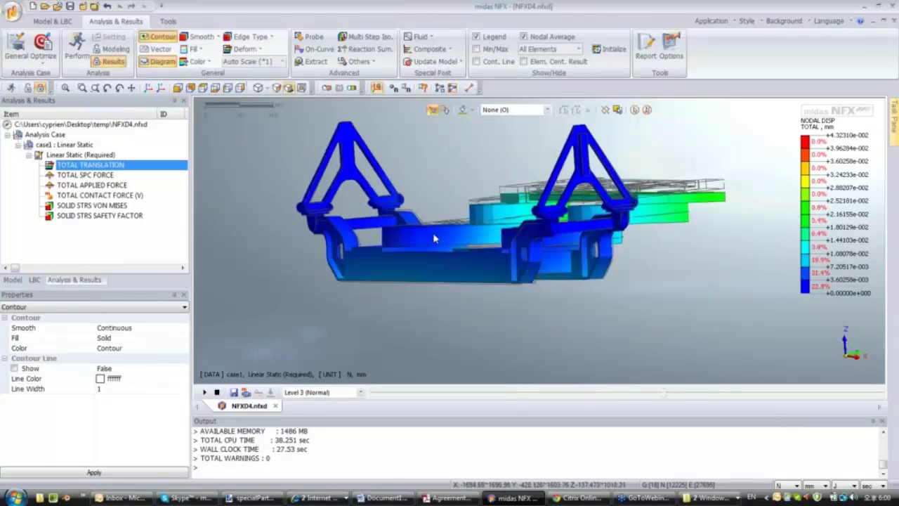
{"action": "middle_click_drag", "start_coordinate": [437, 237], "coordinate": [482, 258]}
{"action": "middle_click_drag", "start_coordinate": [471, 166], "coordinate": [461, 216]}
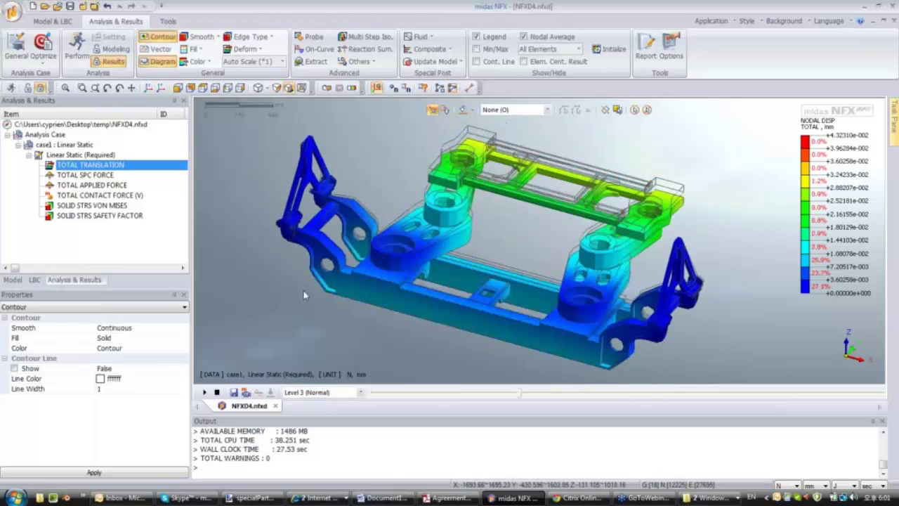
{"action": "left_click", "coordinate": [218, 392]}
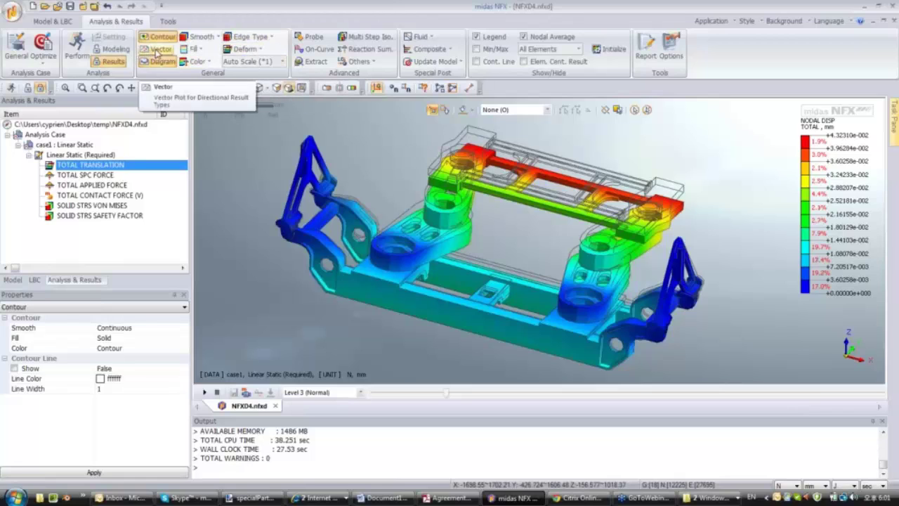
{"action": "left_click", "coordinate": [207, 38]}
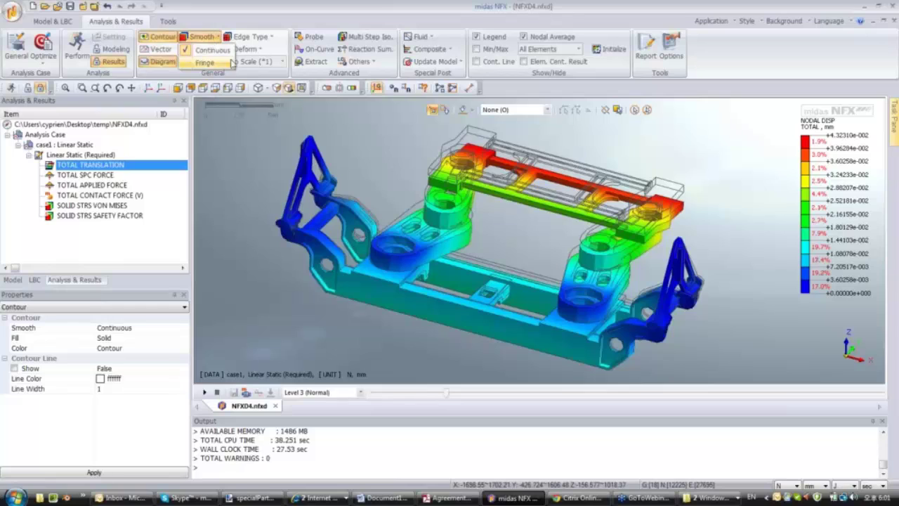
{"action": "left_click", "coordinate": [243, 175]}
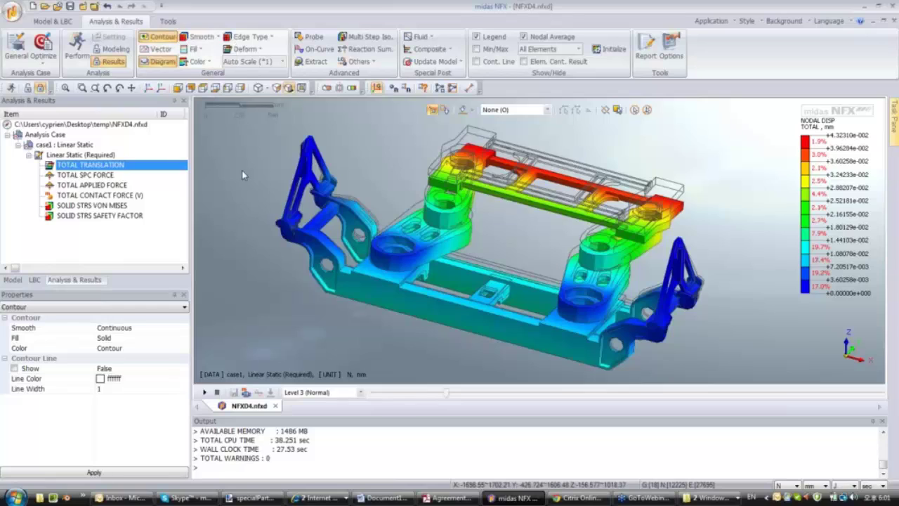
Section the displacement contour with an X-direction clip plane moved towards one end bracket, then switch clipping off.
{"action": "left_click", "coordinate": [327, 90]}
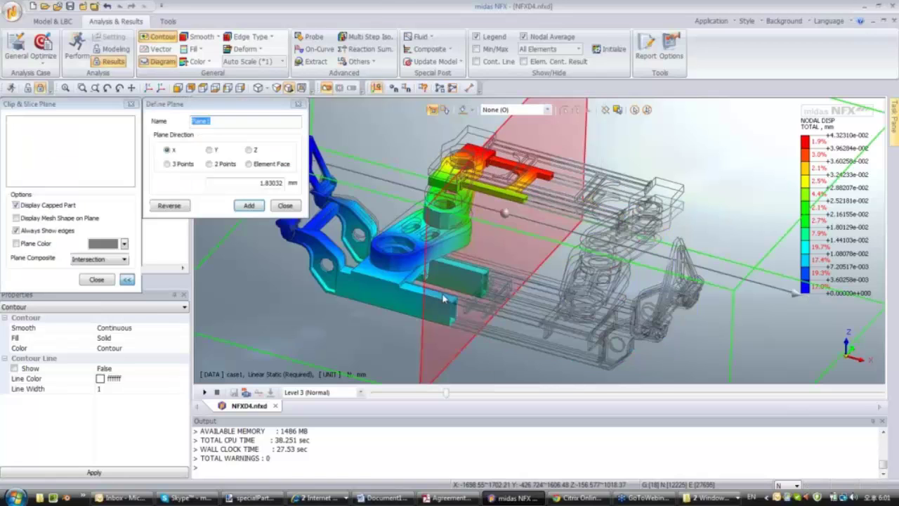
{"action": "left_click_drag", "start_coordinate": [444, 297], "coordinate": [329, 270]}
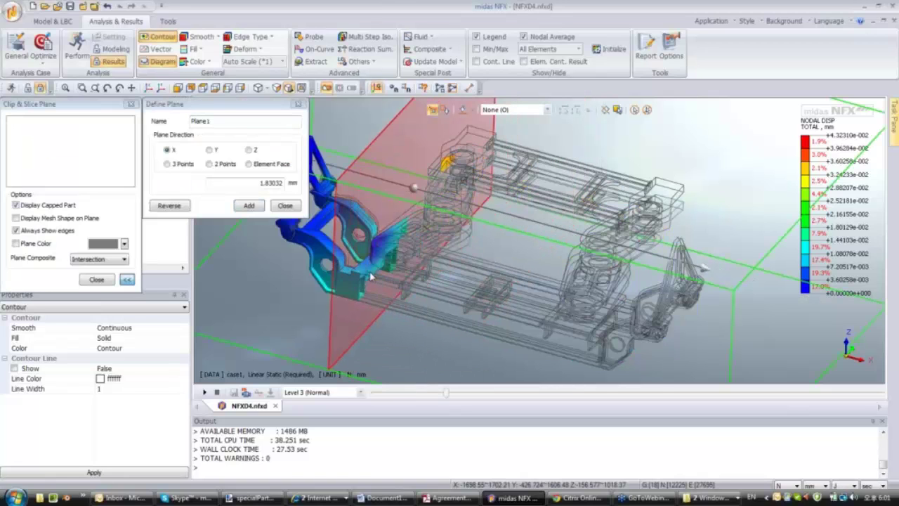
{"action": "left_click_drag", "start_coordinate": [704, 270], "coordinate": [648, 282]}
{"action": "middle_click_drag", "start_coordinate": [404, 252], "coordinate": [425, 267]}
{"action": "left_click", "coordinate": [98, 280]}
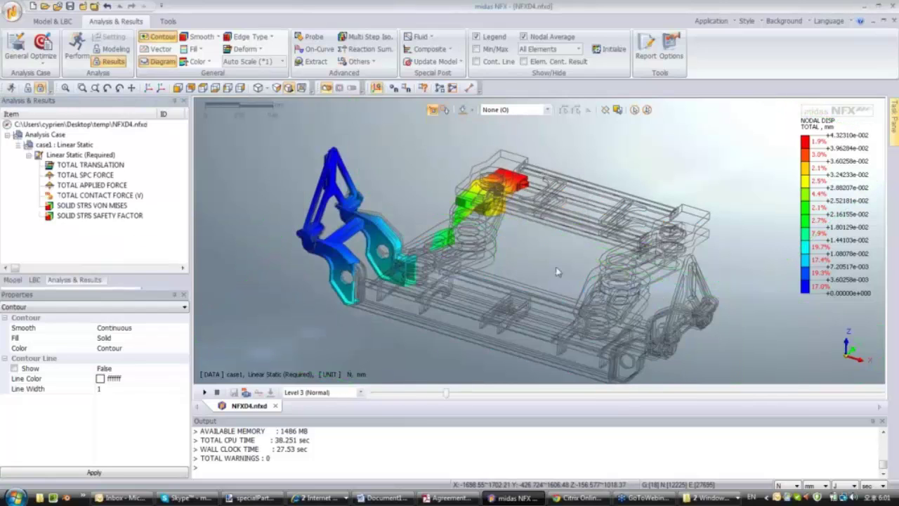
{"action": "middle_click_drag", "start_coordinate": [557, 269], "coordinate": [554, 266]}
{"action": "middle_click_drag", "start_coordinate": [419, 281], "coordinate": [431, 291]}
{"action": "left_click", "coordinate": [328, 89]}
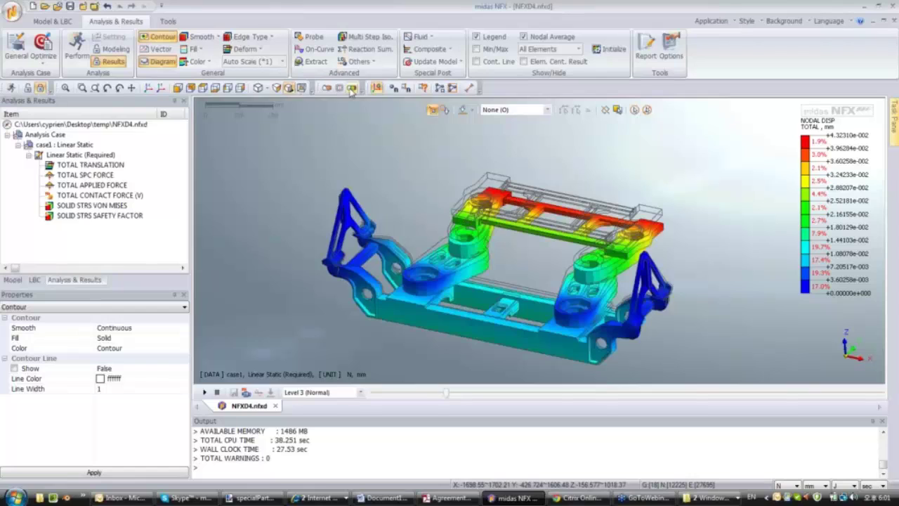
Show the displacement iso surface in capped style, upper part, with the iso value set to 0.01535.
{"action": "left_click", "coordinate": [353, 91]}
{"action": "left_click", "coordinate": [351, 88]}
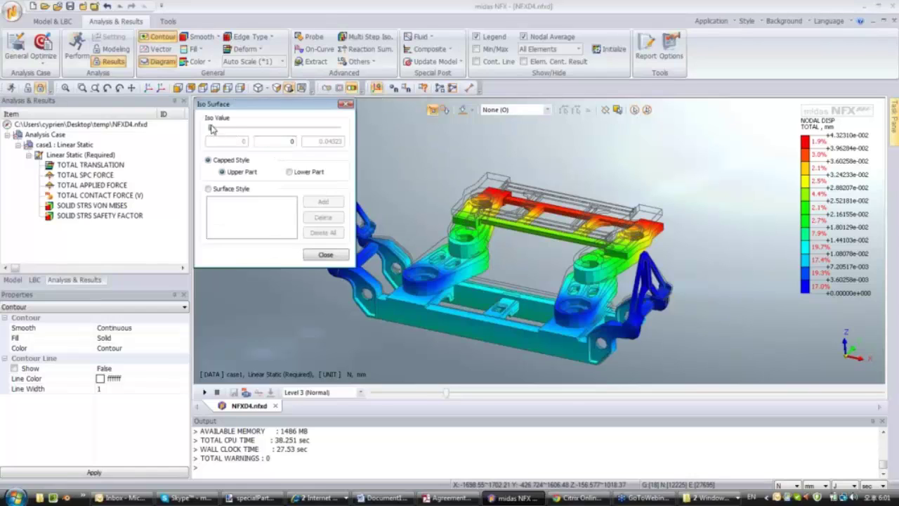
{"action": "left_click_drag", "start_coordinate": [212, 128], "coordinate": [256, 134]}
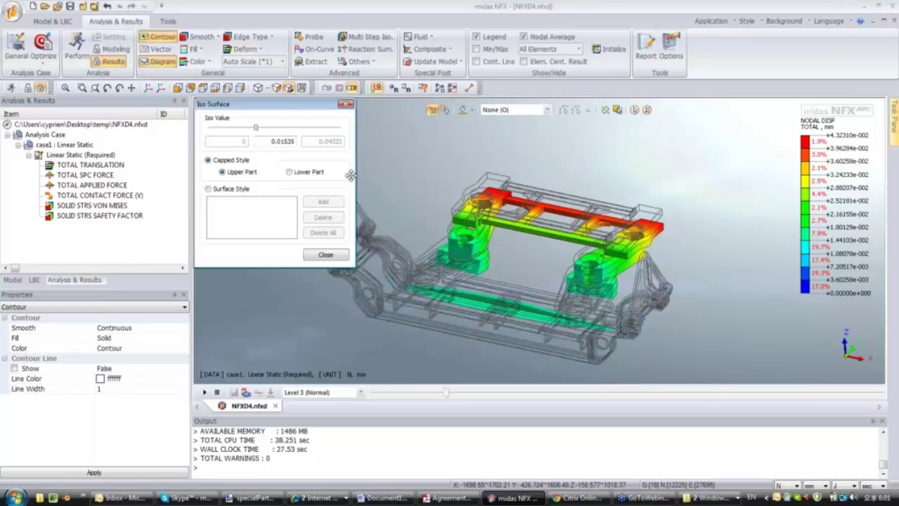
{"action": "left_click", "coordinate": [265, 40]}
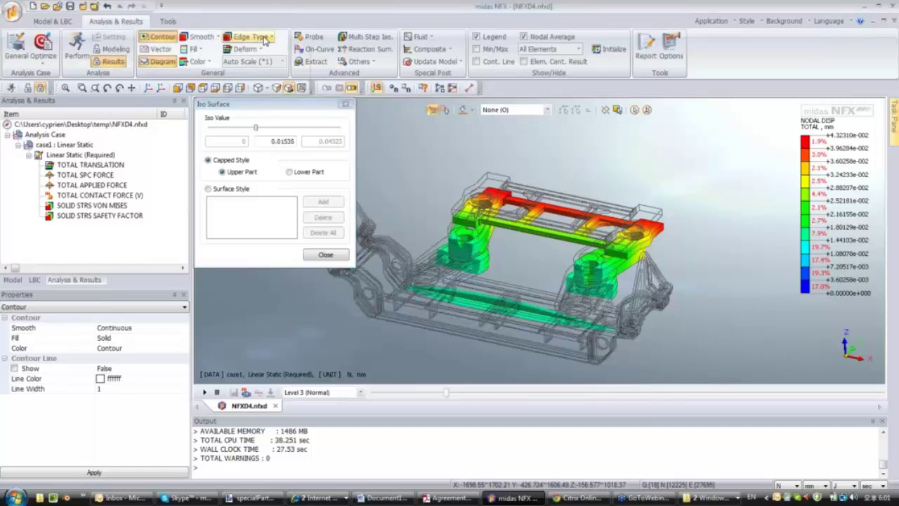
{"action": "left_click", "coordinate": [265, 41]}
{"action": "left_click", "coordinate": [272, 88]}
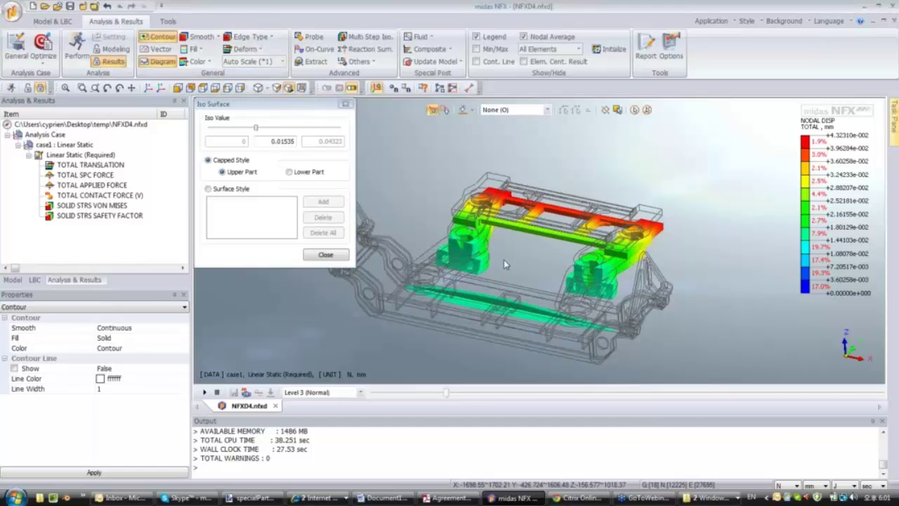
{"action": "middle_click_drag", "start_coordinate": [504, 260], "coordinate": [492, 253]}
{"action": "scroll", "coordinate": [491, 252], "scroll_direction": "up", "scroll_amount": 4}
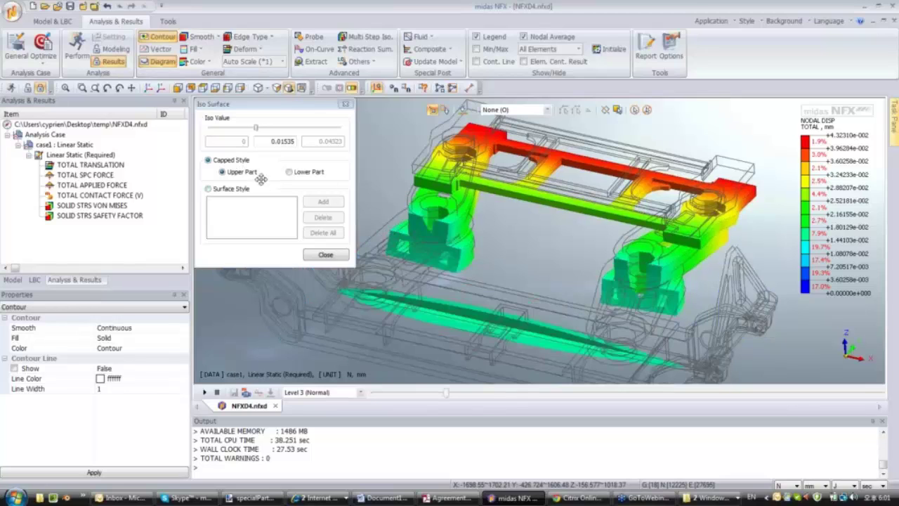
{"action": "left_click", "coordinate": [326, 254]}
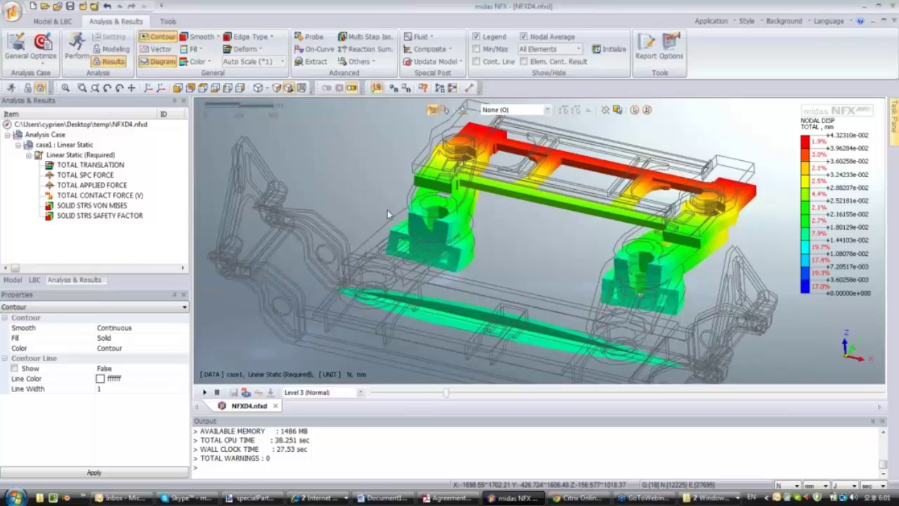
Restore the full contour and probe the nodal displacement at six points on the base frame, arms and upper frame.
{"action": "left_click", "coordinate": [313, 37]}
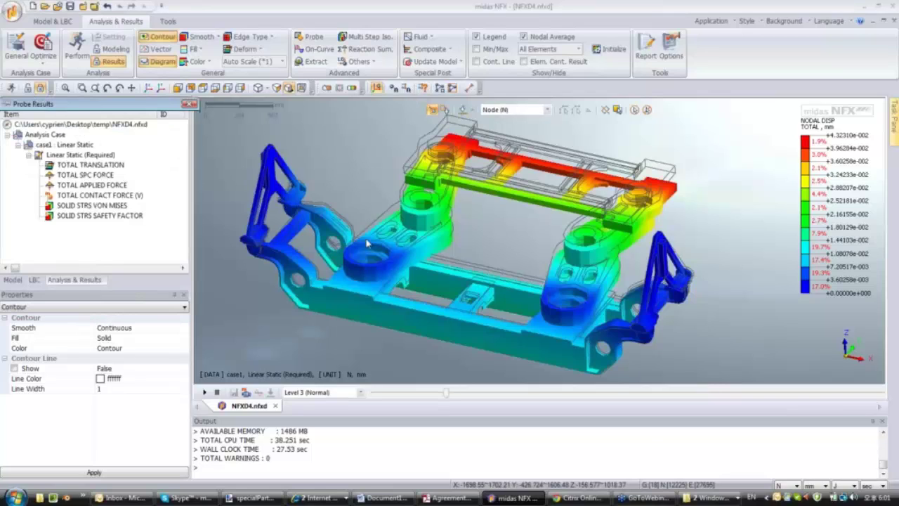
{"action": "left_click", "coordinate": [360, 287]}
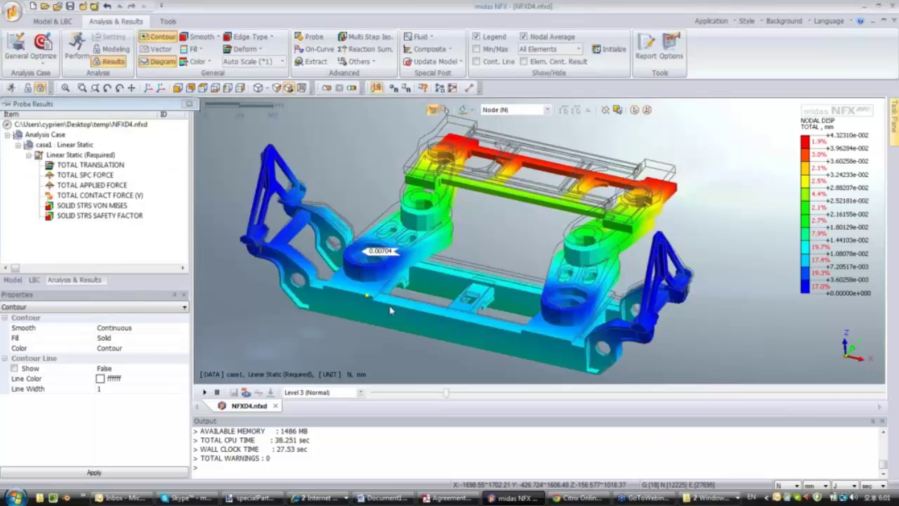
{"action": "left_click", "coordinate": [391, 310]}
{"action": "left_click", "coordinate": [521, 324]}
{"action": "left_click", "coordinate": [527, 296]}
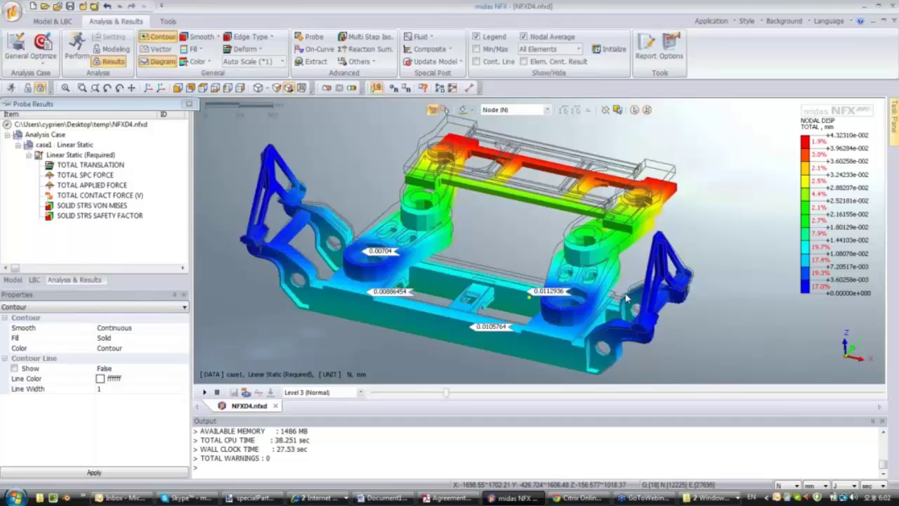
{"action": "left_click", "coordinate": [597, 288]}
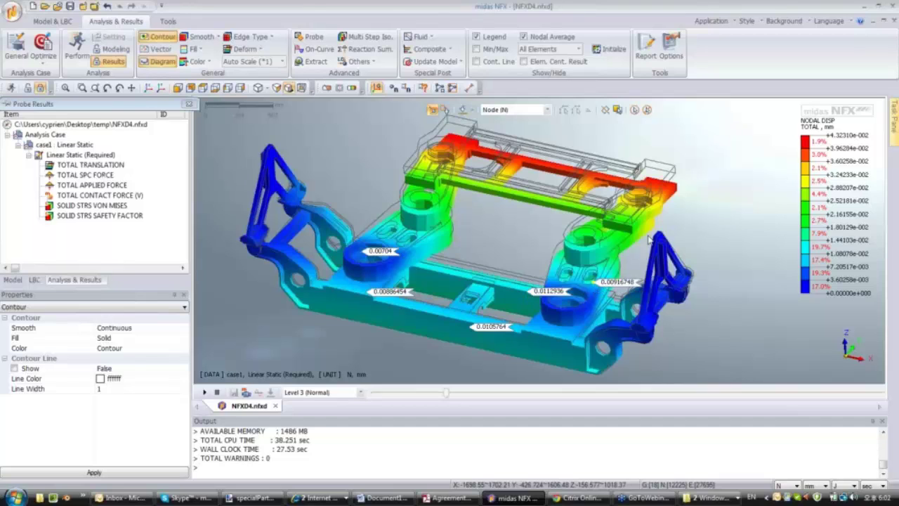
{"action": "left_click", "coordinate": [529, 197]}
{"action": "left_click_drag", "start_coordinate": [79, 105], "coordinate": [80, 102]}
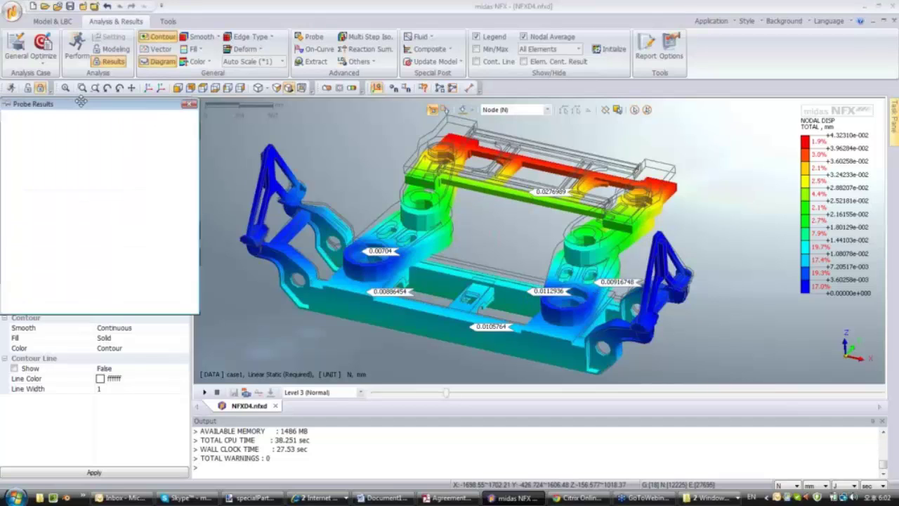
{"action": "left_click", "coordinate": [189, 104]}
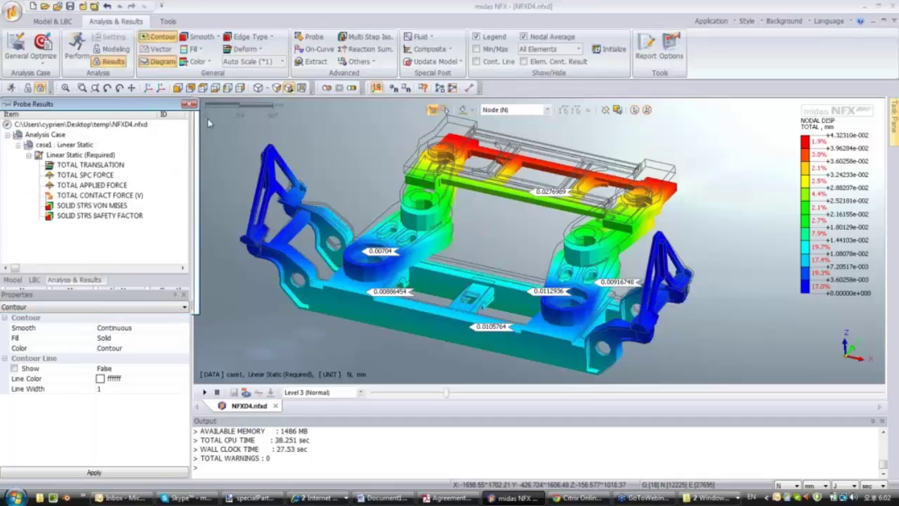
{"action": "left_click", "coordinate": [288, 89]}
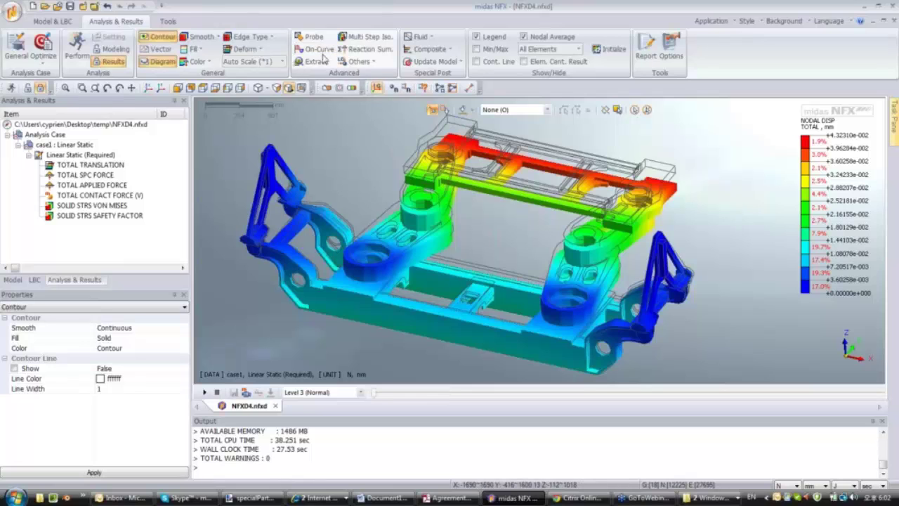
Create an on-curve displacement diagram along a two-point line from 830, 860.133, 476 to 830, 1600.13, 476 with 20 divisions.
{"action": "left_click", "coordinate": [320, 50]}
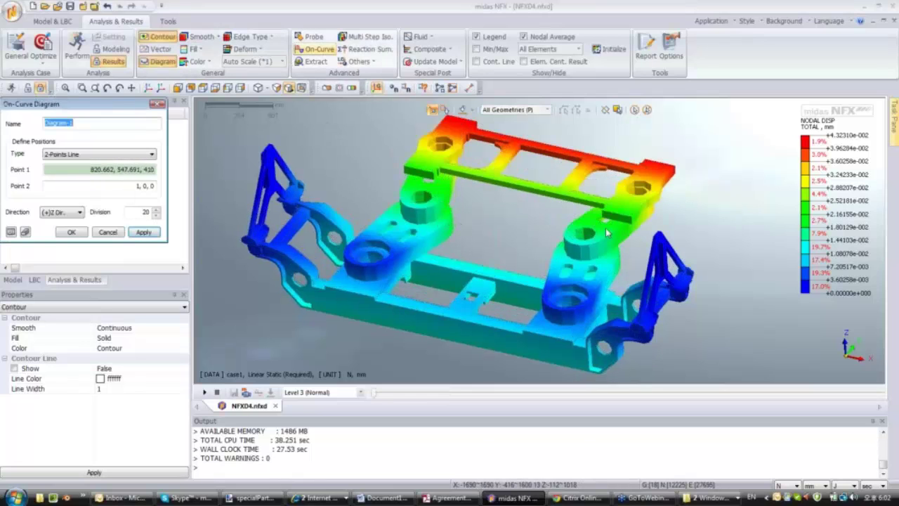
{"action": "left_click", "coordinate": [659, 166]}
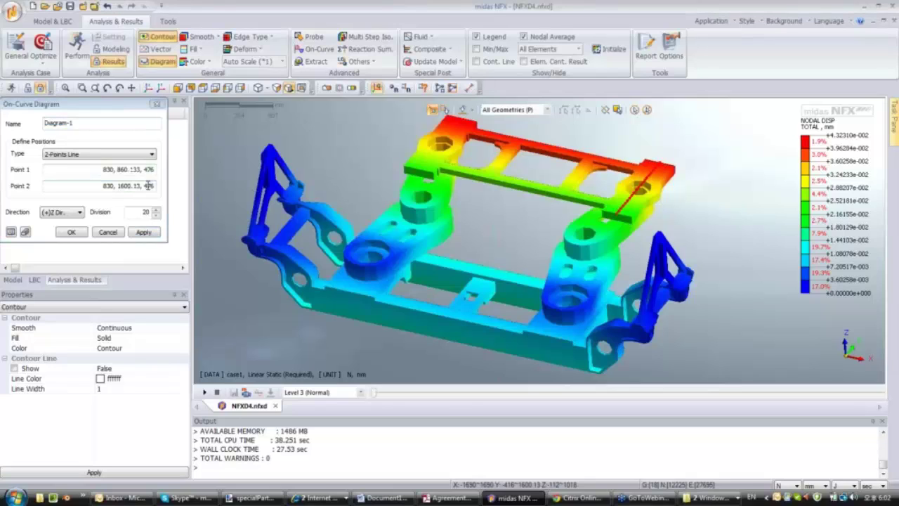
{"action": "left_click", "coordinate": [62, 232]}
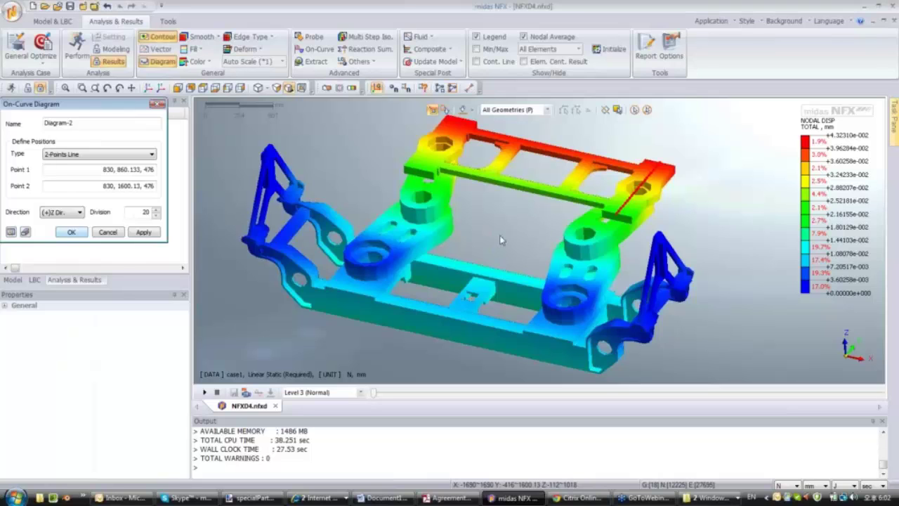
{"action": "middle_click_drag", "start_coordinate": [527, 321], "coordinate": [473, 321]}
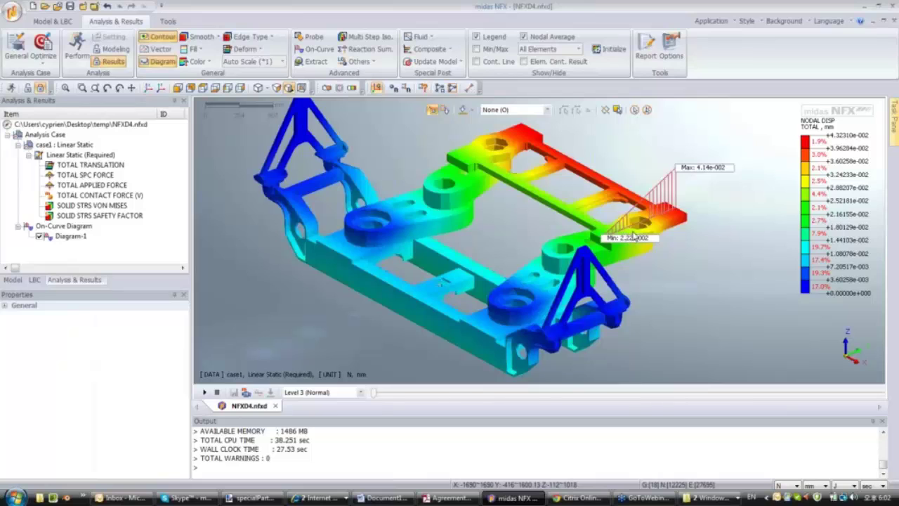
{"action": "middle_click_drag", "start_coordinate": [403, 244], "coordinate": [411, 248]}
Isolate the Component4 arm so that only its displacement contour is displayed.
{"action": "left_click", "coordinate": [14, 280]}
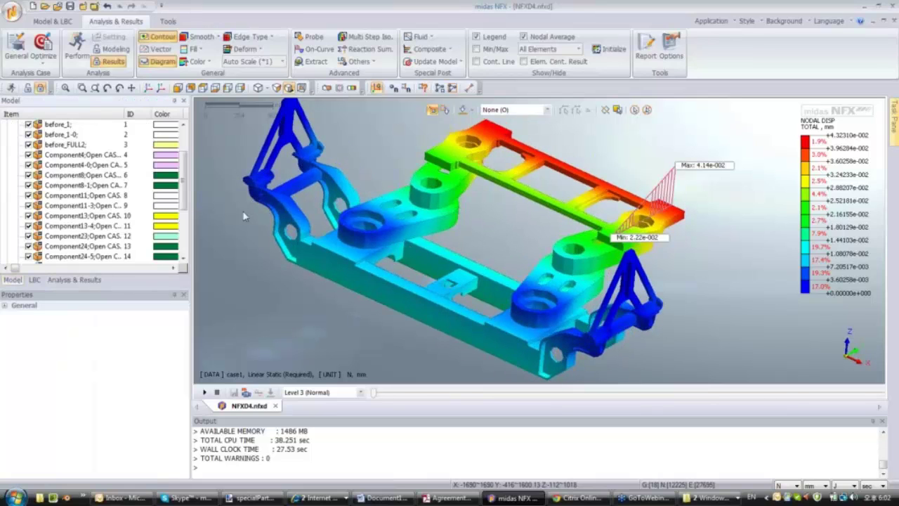
{"action": "middle_click_drag", "start_coordinate": [249, 221], "coordinate": [246, 229]}
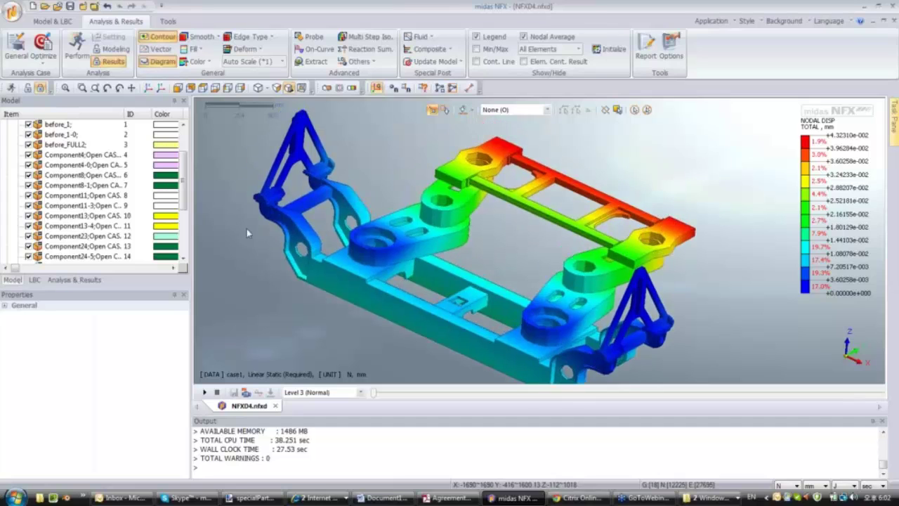
{"action": "left_click_drag", "start_coordinate": [183, 196], "coordinate": [182, 188]}
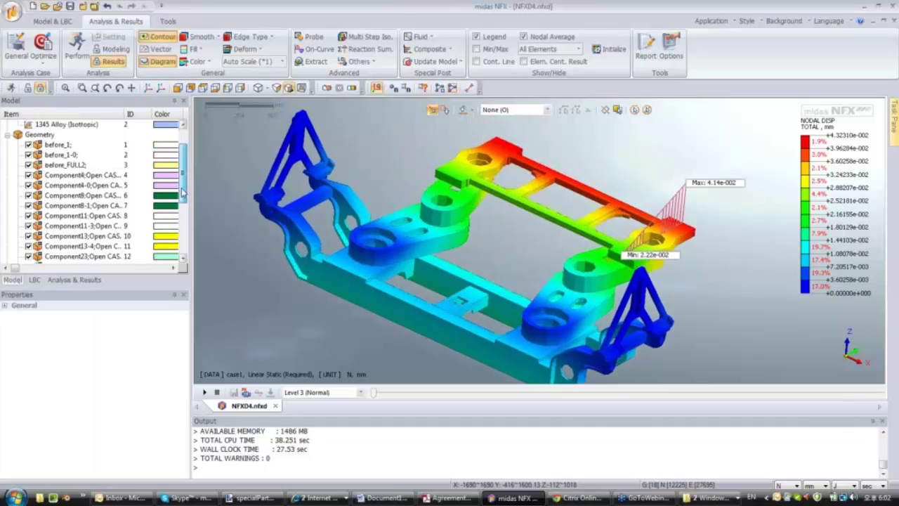
{"action": "left_click", "coordinate": [67, 177]}
{"action": "right_click", "coordinate": [70, 176]}
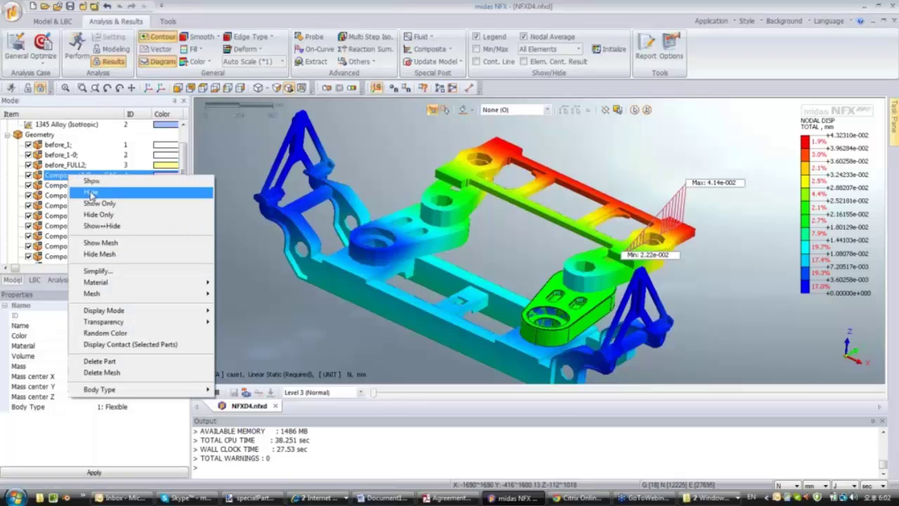
{"action": "left_click", "coordinate": [91, 194]}
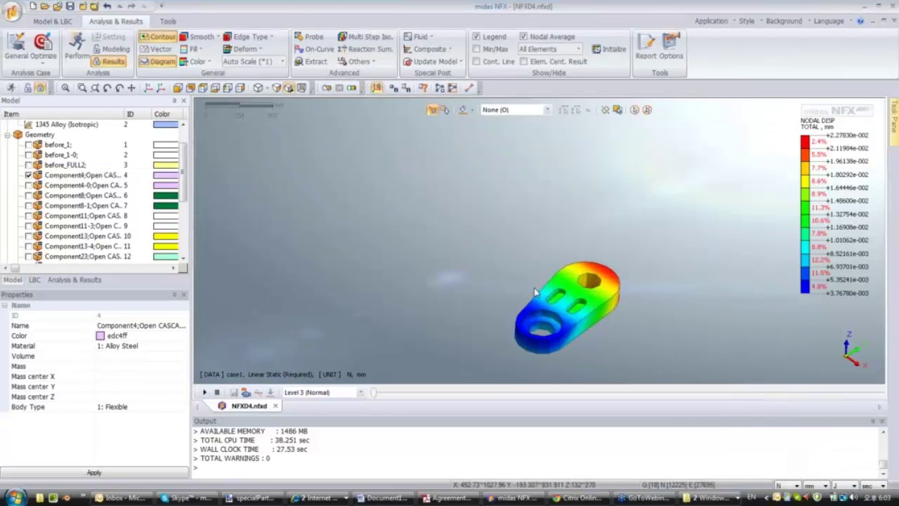
Adjust the edge display type and switch the contour shading from smooth continuous colours to Fringe.
{"action": "left_click", "coordinate": [253, 37]}
{"action": "left_click", "coordinate": [260, 75]}
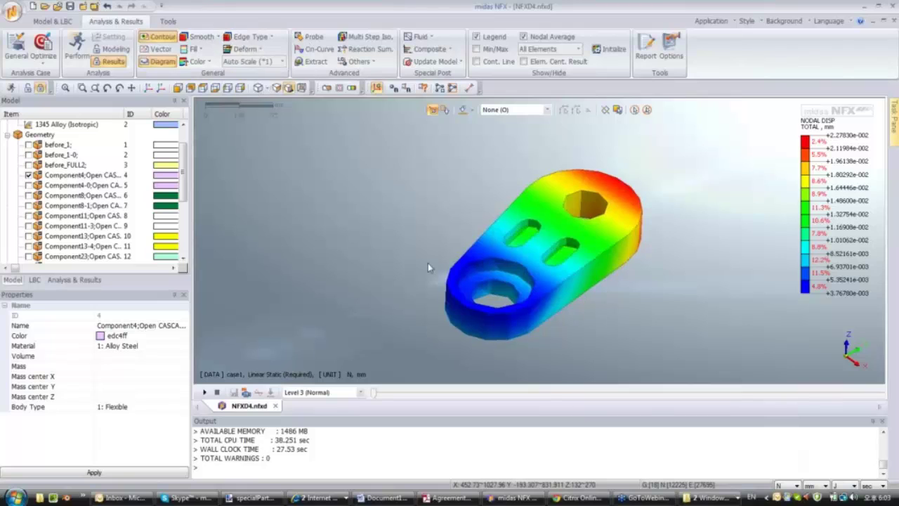
{"action": "scroll", "coordinate": [447, 276], "scroll_direction": "up", "scroll_amount": 2}
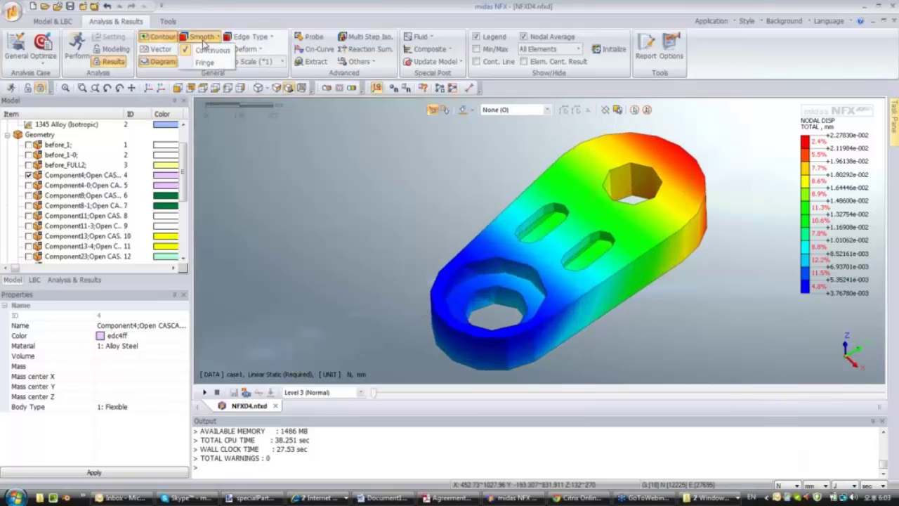
{"action": "left_click", "coordinate": [200, 62]}
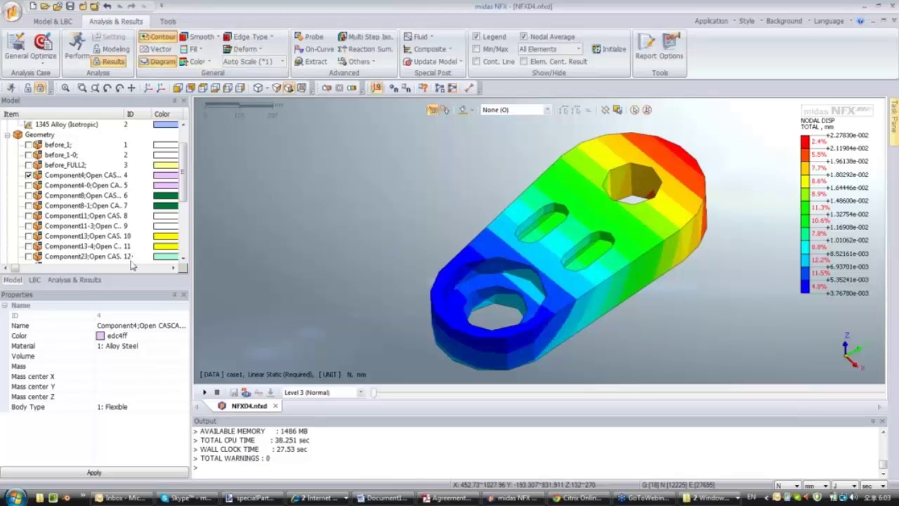
Plot the solid von Mises stress contour on the isolated Component4 arm and view it from a lower angle.
{"action": "left_click", "coordinate": [83, 279]}
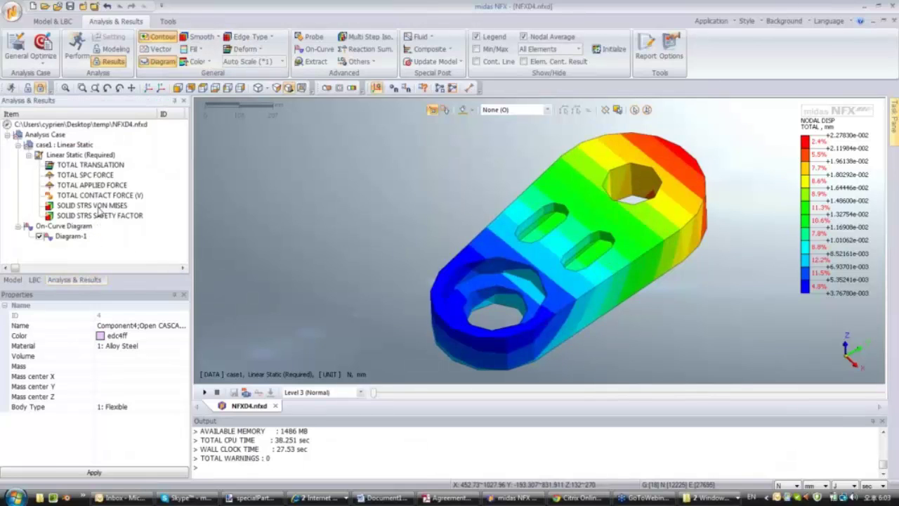
{"action": "left_click", "coordinate": [98, 205]}
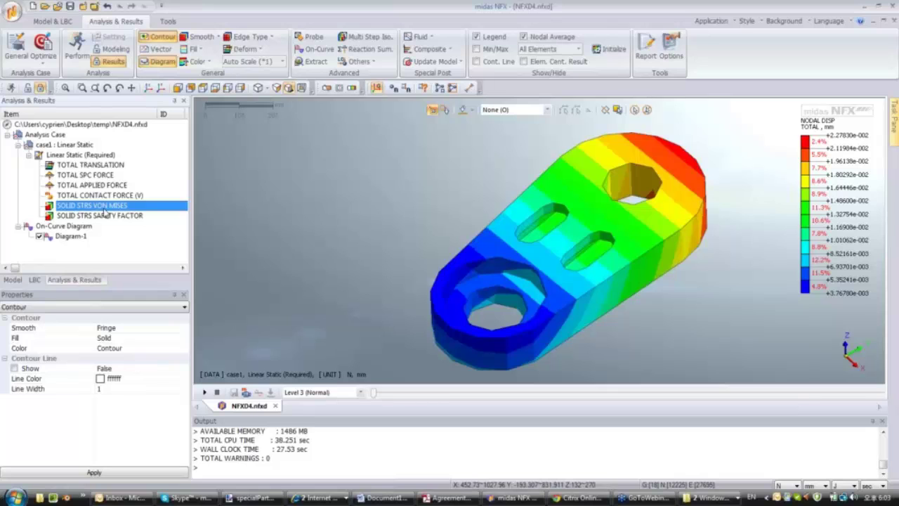
{"action": "double_click", "coordinate": [104, 209]}
{"action": "middle_click_drag", "start_coordinate": [452, 285], "coordinate": [540, 218]}
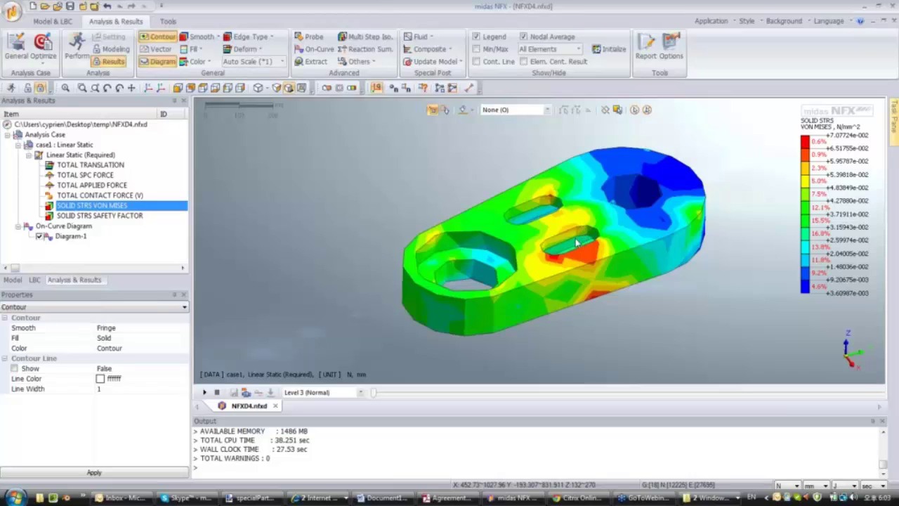
Show all geometry parts again to view the von Mises stress on the whole assembly.
{"action": "left_click", "coordinate": [13, 279]}
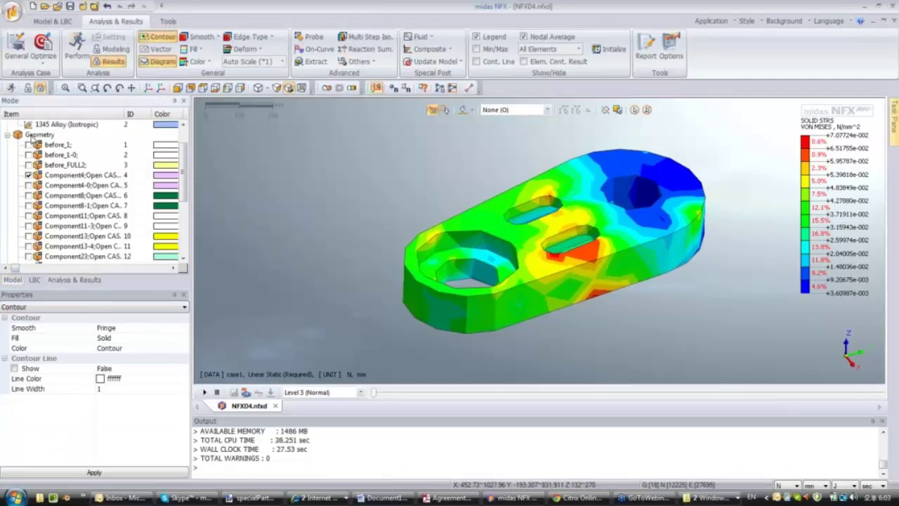
{"action": "left_click", "coordinate": [40, 135]}
{"action": "right_click", "coordinate": [41, 134]}
{"action": "left_click", "coordinate": [82, 176]}
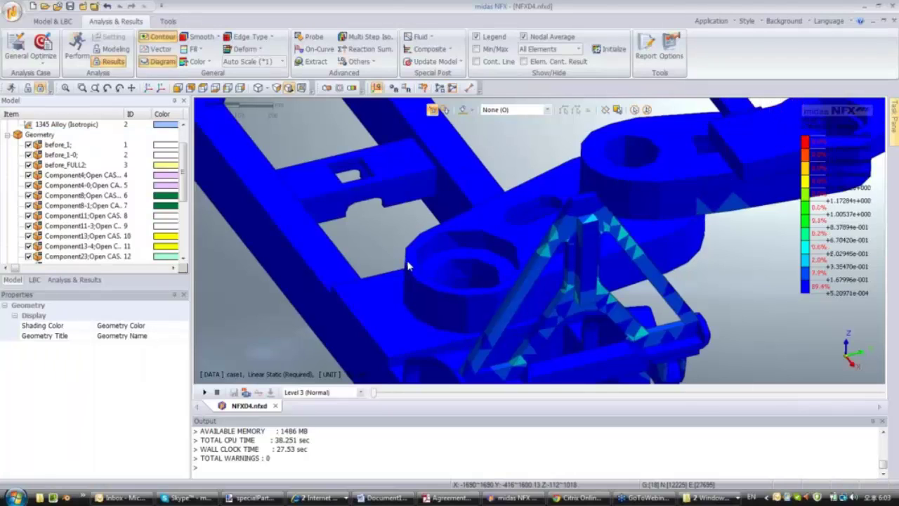
{"action": "scroll", "coordinate": [408, 265], "scroll_direction": "down", "scroll_amount": 6}
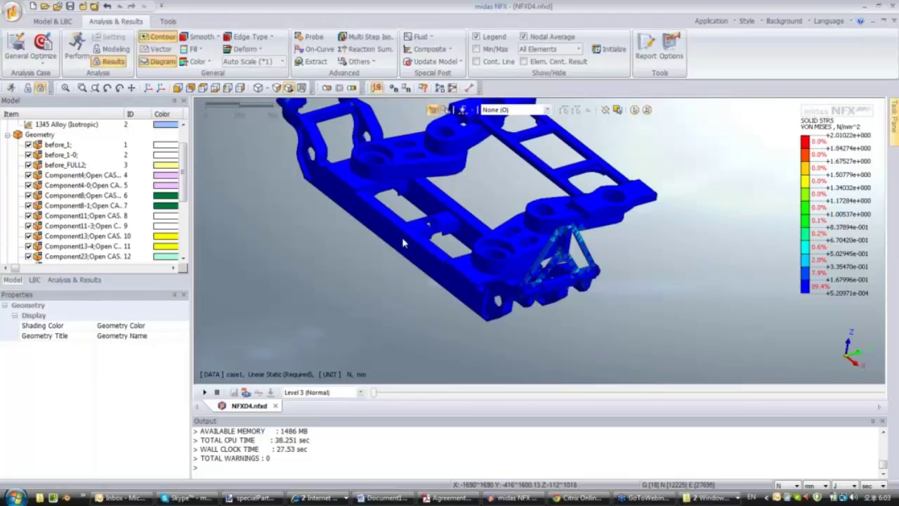
{"action": "middle_click_drag", "start_coordinate": [403, 244], "coordinate": [481, 274]}
Switch the application mode to the one with the full geometry, mesh, dynamic and CFD toolsets.
{"action": "left_click", "coordinate": [717, 23]}
{"action": "left_click", "coordinate": [722, 49]}
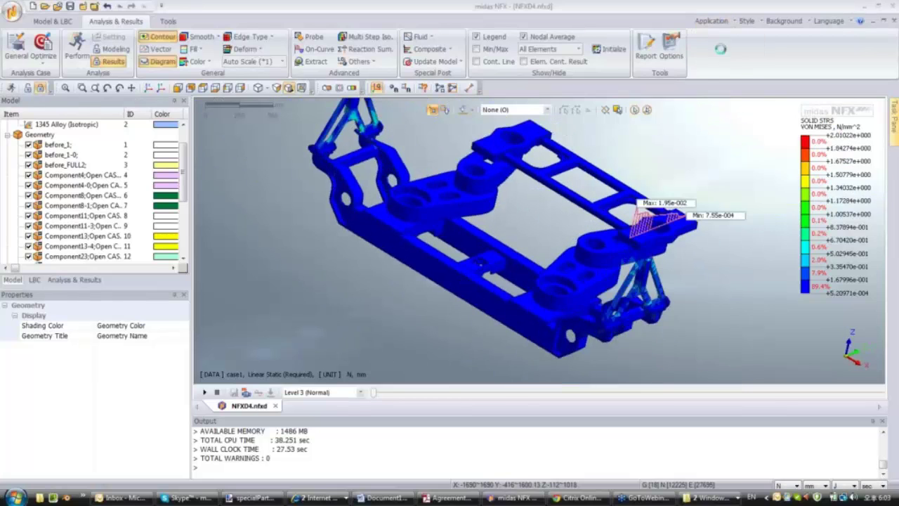
{"action": "left_click", "coordinate": [503, 276]}
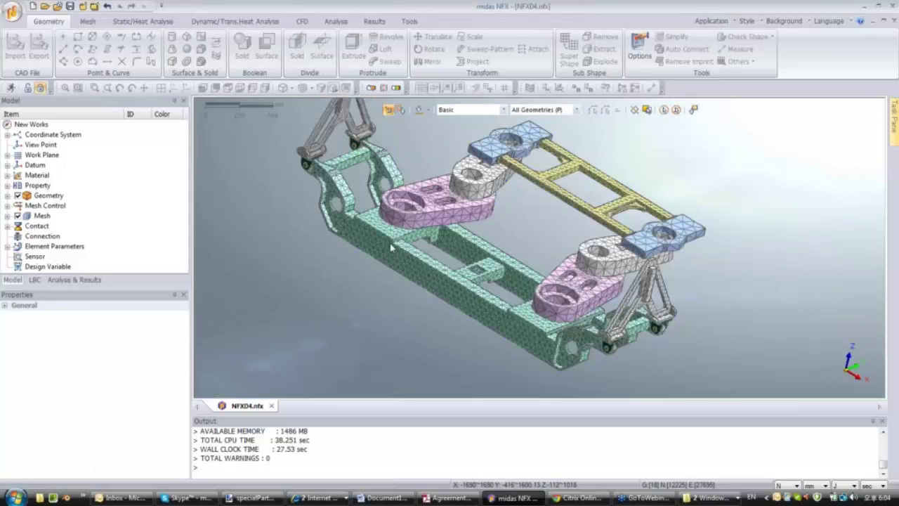
Examine the meshed assembly from several angles, including the base frame, arms and upper frame.
{"action": "left_click", "coordinate": [391, 246]}
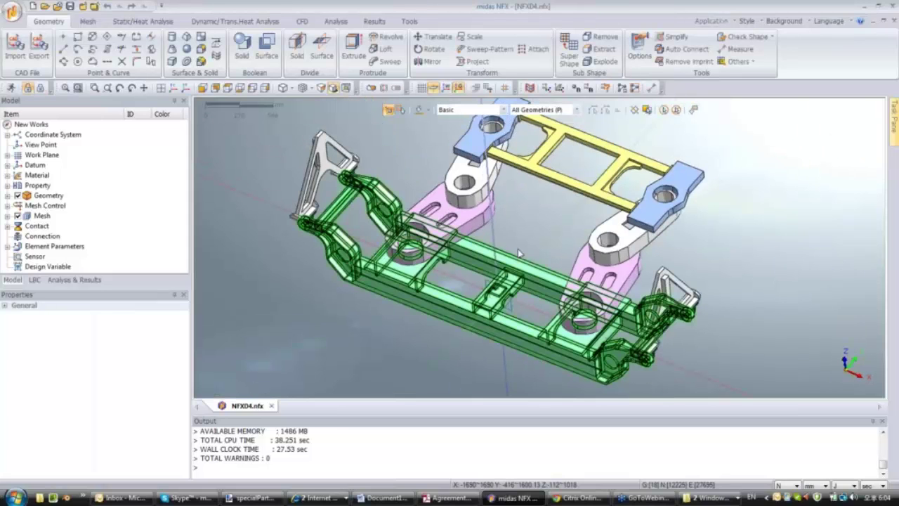
{"action": "middle_click_drag", "start_coordinate": [492, 246], "coordinate": [520, 243]}
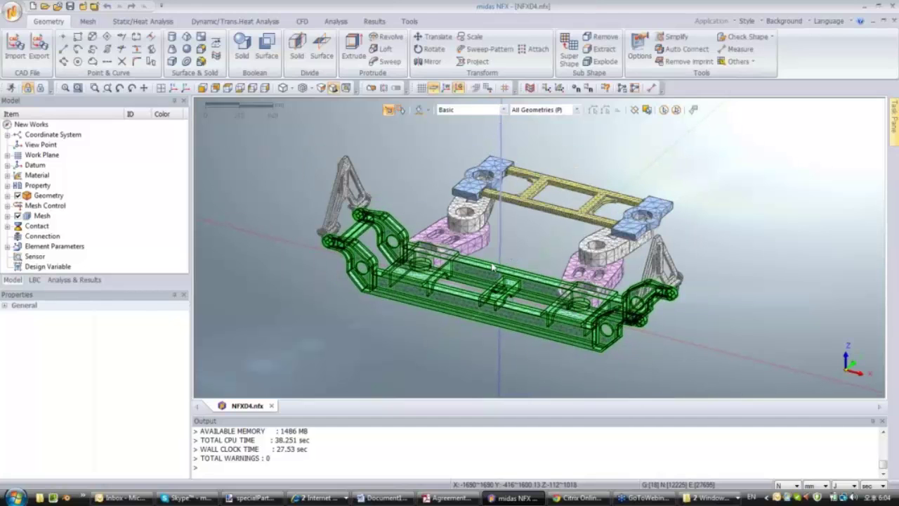
{"action": "scroll", "coordinate": [492, 267], "scroll_direction": "up", "scroll_amount": 1}
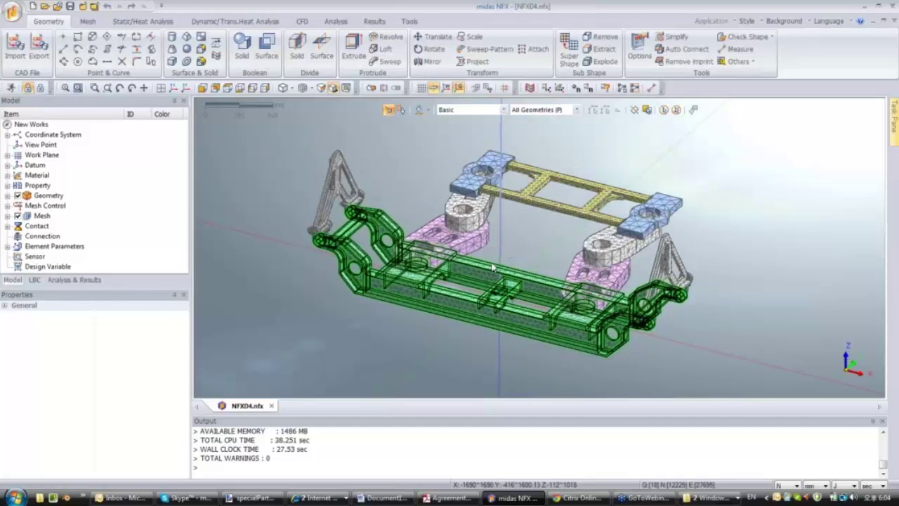
{"action": "scroll", "coordinate": [492, 267], "scroll_direction": "up", "scroll_amount": 2}
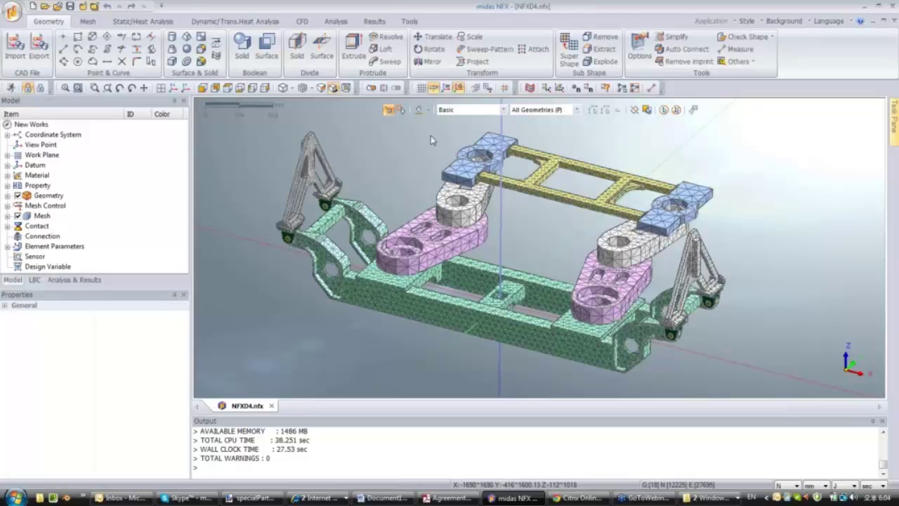
{"action": "left_click", "coordinate": [450, 257]}
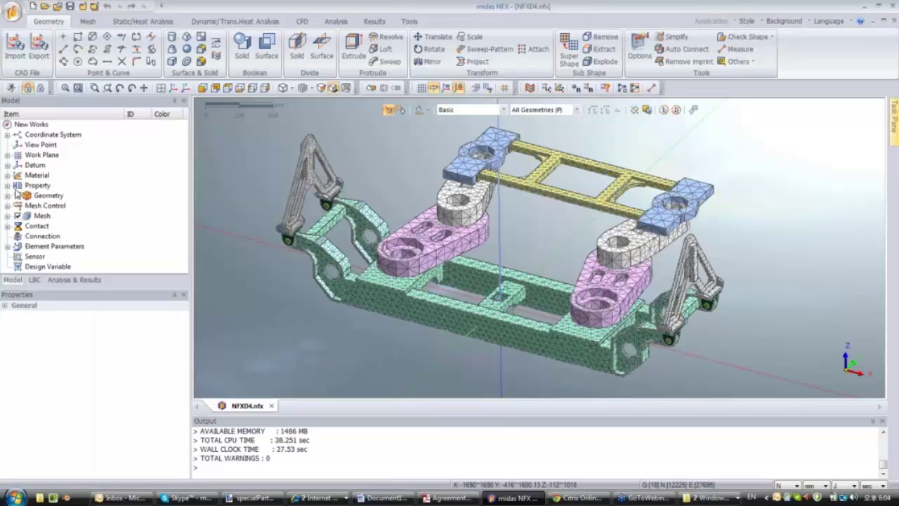
{"action": "left_click", "coordinate": [390, 276]}
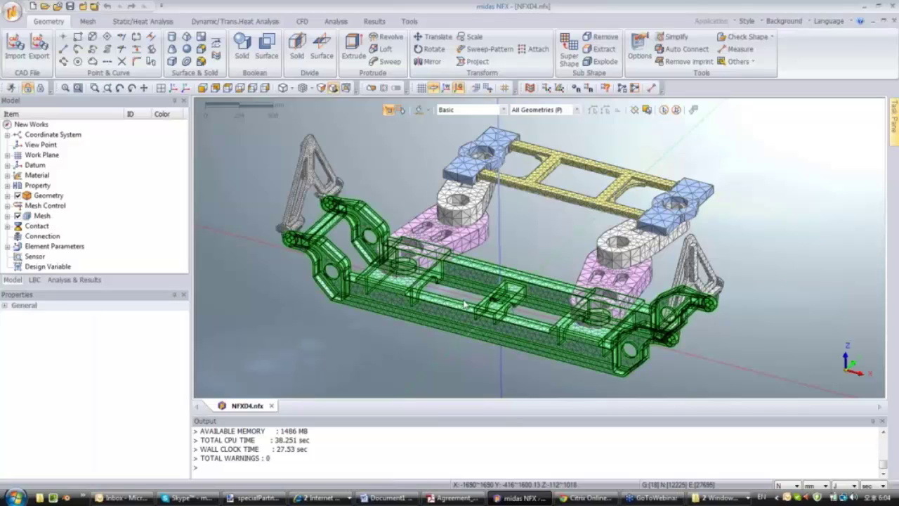
{"action": "middle_click_drag", "start_coordinate": [463, 303], "coordinate": [442, 277]}
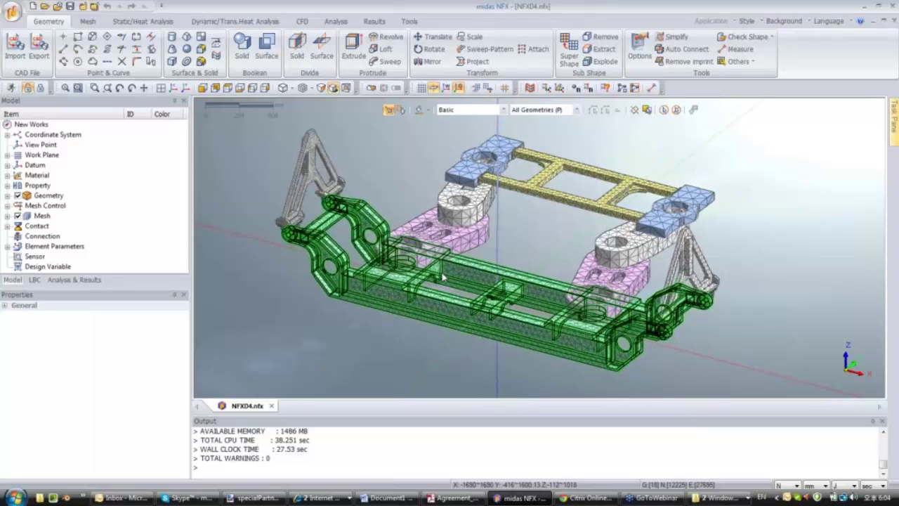
{"action": "scroll", "coordinate": [442, 277], "scroll_direction": "up", "scroll_amount": 1}
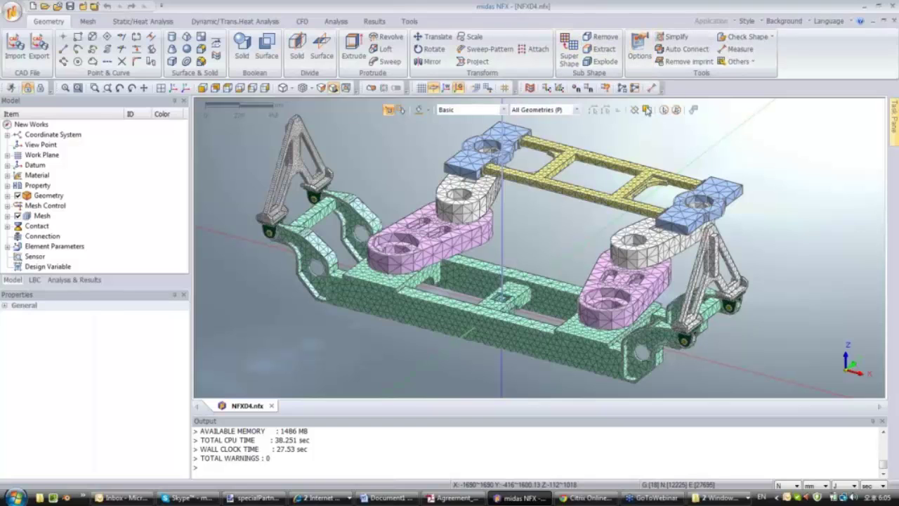
{"action": "left_click", "coordinate": [644, 186]}
{"action": "middle_click_drag", "start_coordinate": [646, 188], "coordinate": [640, 200]}
{"action": "scroll", "coordinate": [640, 199], "scroll_direction": "down", "scroll_amount": 1}
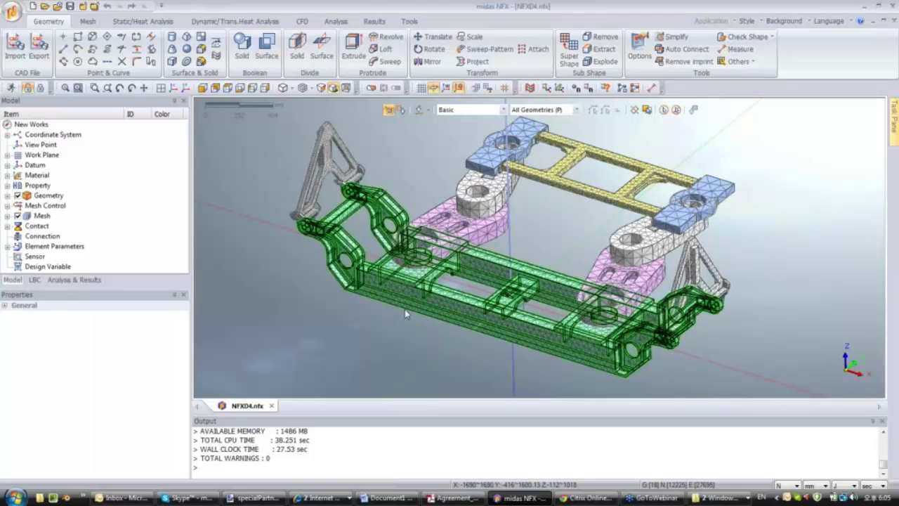
{"action": "middle_click_drag", "start_coordinate": [404, 310], "coordinate": [407, 308]}
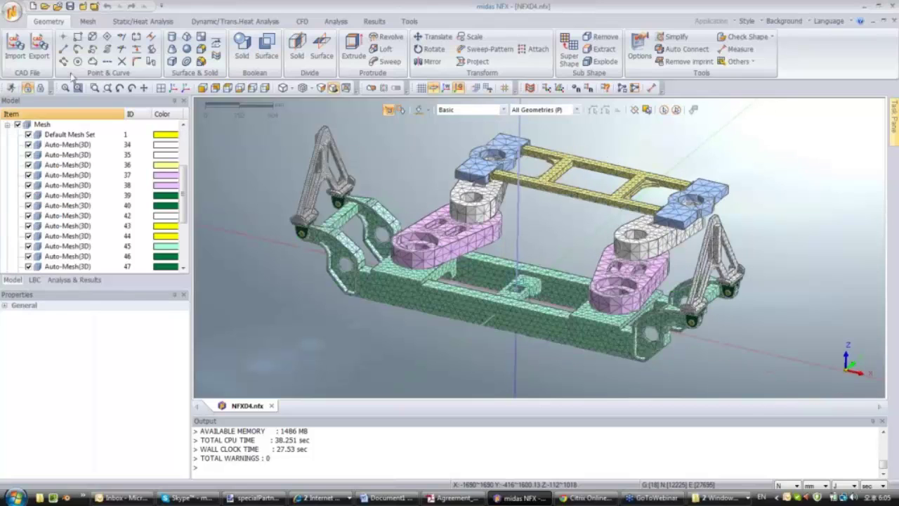
Create a new mesh set under the model's Mesh group.
{"action": "right_click", "coordinate": [48, 125]}
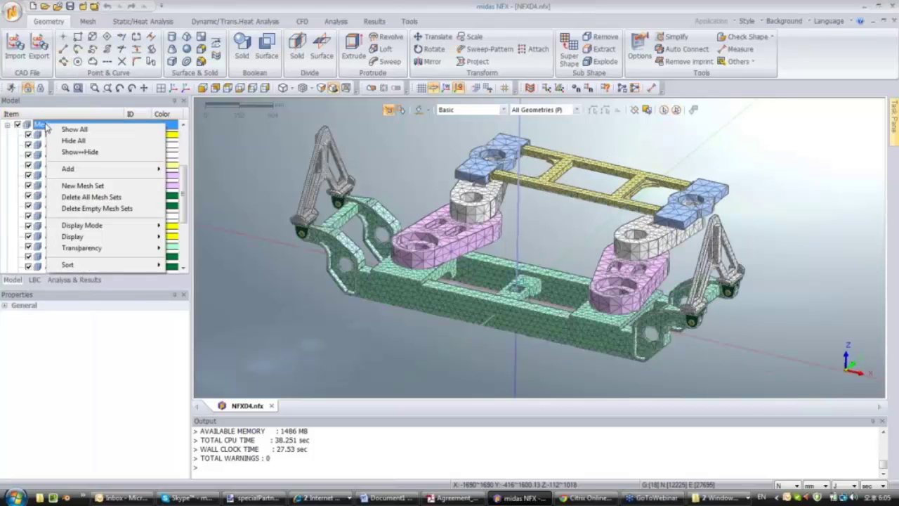
{"action": "left_click", "coordinate": [41, 126]}
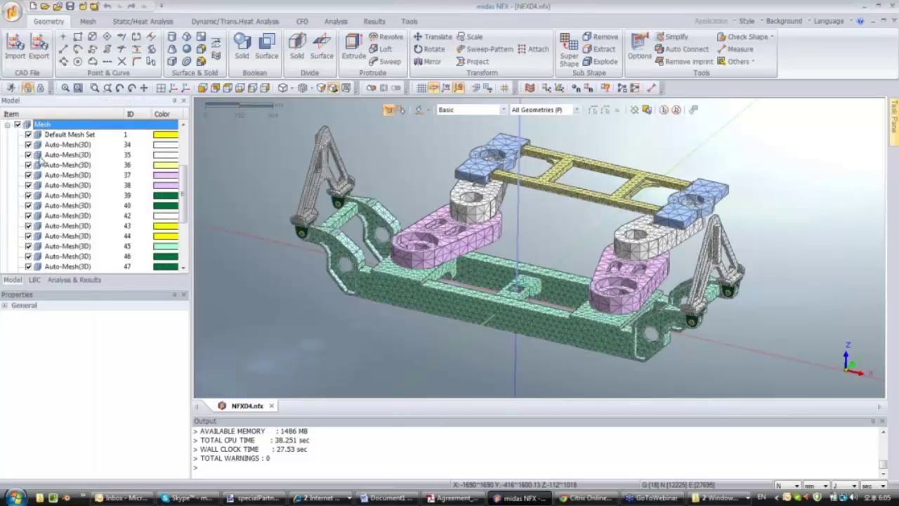
{"action": "scroll", "coordinate": [42, 160], "scroll_direction": "up", "scroll_amount": 1}
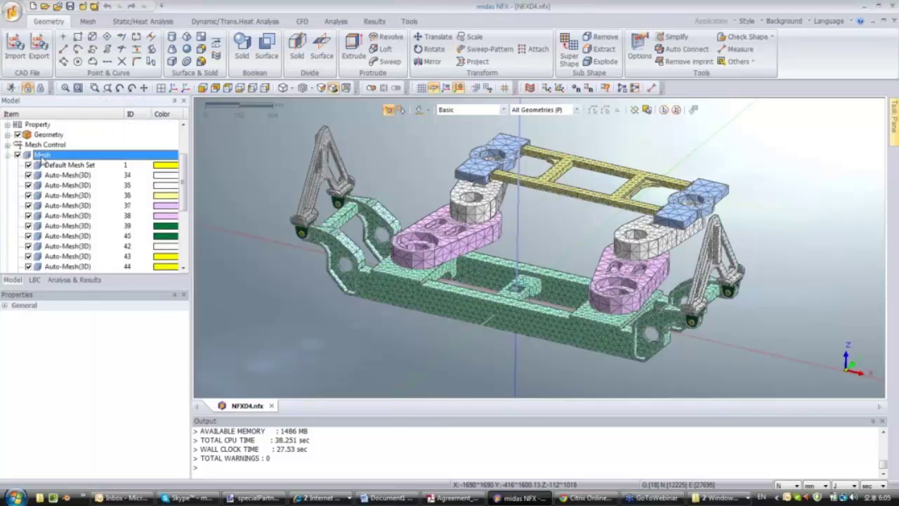
{"action": "right_click", "coordinate": [42, 159]}
{"action": "left_click", "coordinate": [74, 220]}
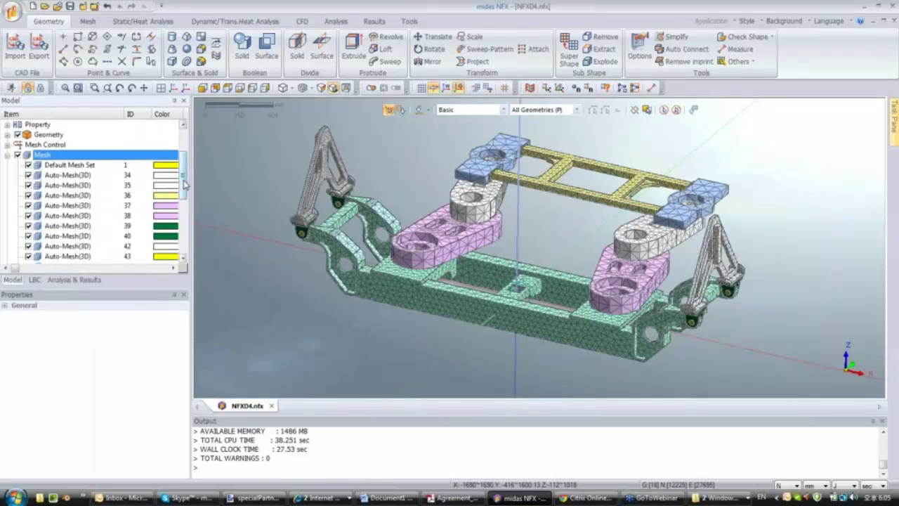
Rename the new mesh set with ID 53 as Set2.
{"action": "scroll", "coordinate": [184, 184], "scroll_direction": "down", "scroll_amount": 4}
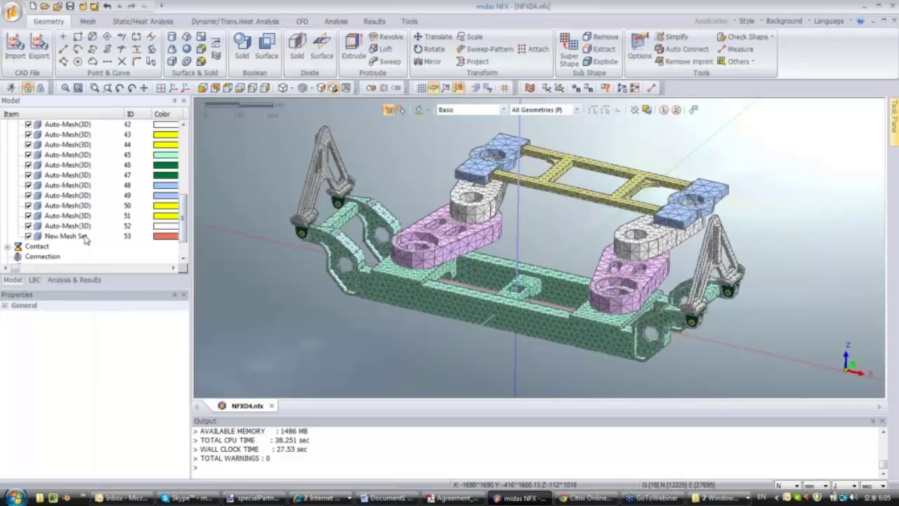
{"action": "left_click", "coordinate": [70, 236]}
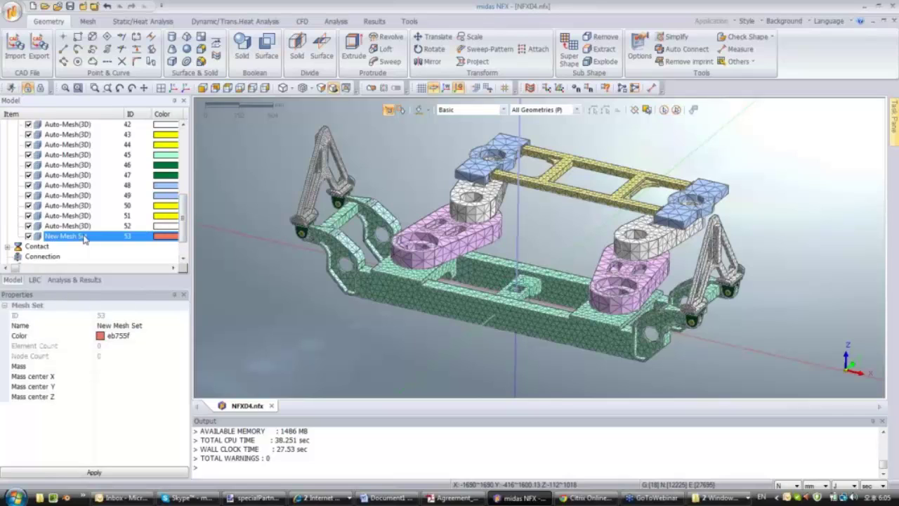
{"action": "left_click", "coordinate": [84, 238]}
{"action": "type", "text": "Set2"}
{"action": "key", "text": "Return"}
Include the elements across the middle of the green base frame, with its central crosspiece, in mesh set Set2.
{"action": "right_click", "coordinate": [70, 238]}
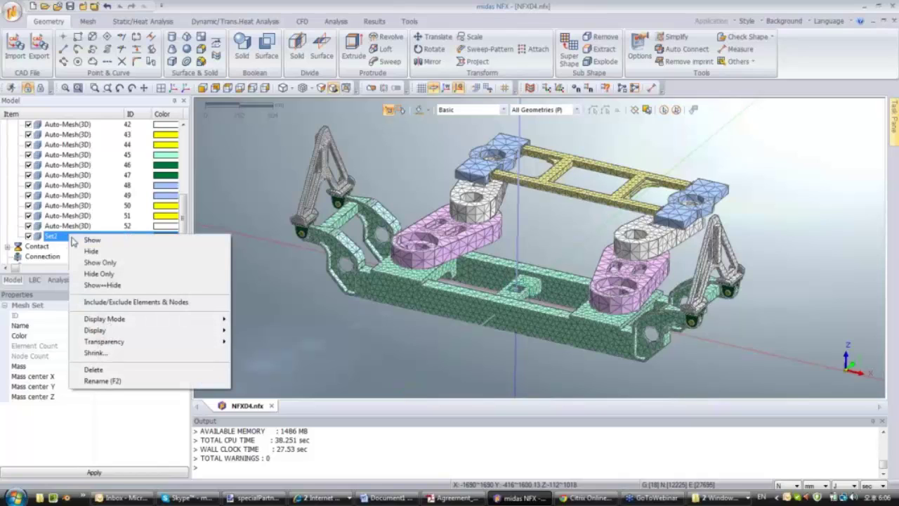
{"action": "left_click", "coordinate": [104, 302]}
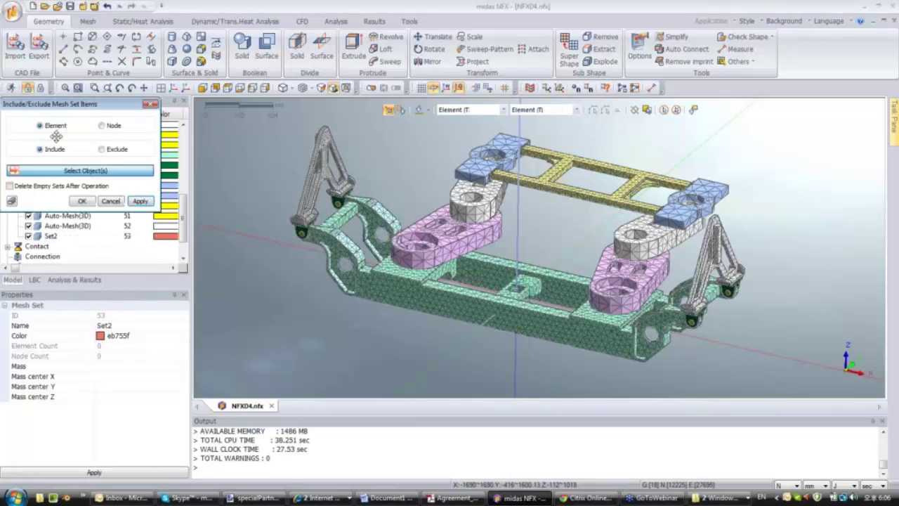
{"action": "left_click_drag", "start_coordinate": [91, 112], "coordinate": [205, 136]}
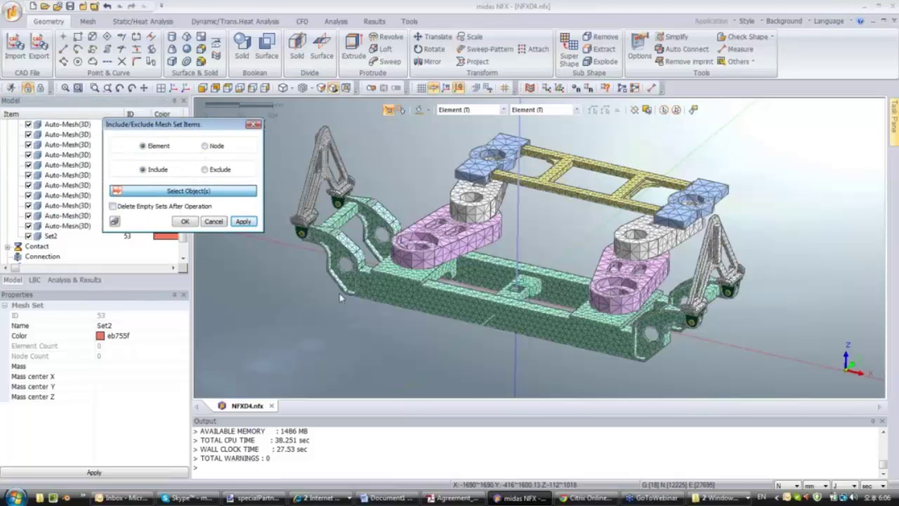
{"action": "left_click", "coordinate": [451, 317]}
{"action": "middle_click_drag", "start_coordinate": [475, 322], "coordinate": [478, 322]}
{"action": "scroll", "coordinate": [492, 324], "scroll_direction": "up", "scroll_amount": 3}
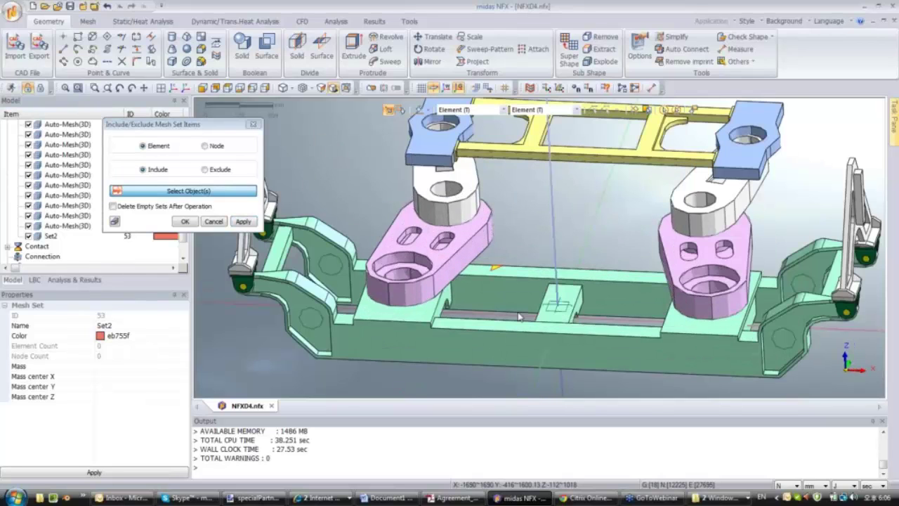
{"action": "scroll", "coordinate": [520, 320], "scroll_direction": "up", "scroll_amount": 1}
{"action": "left_click", "coordinate": [521, 322]}
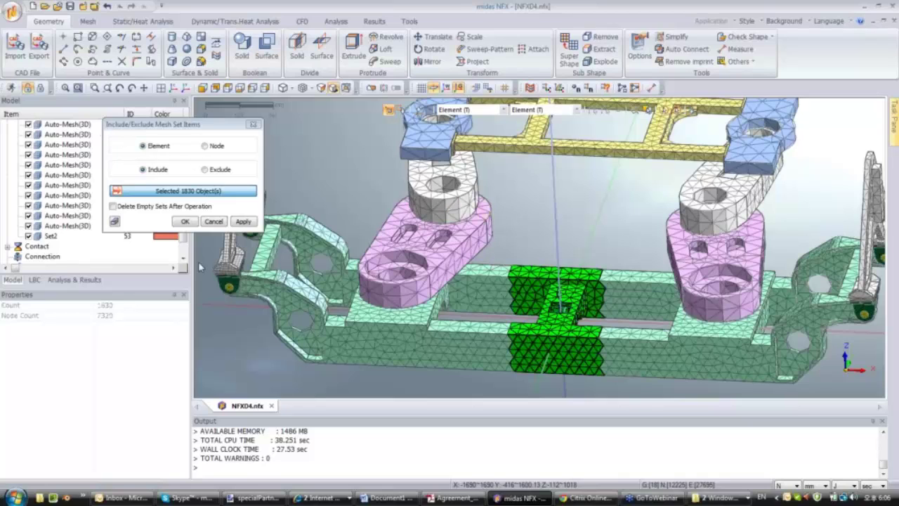
{"action": "left_click", "coordinate": [185, 221]}
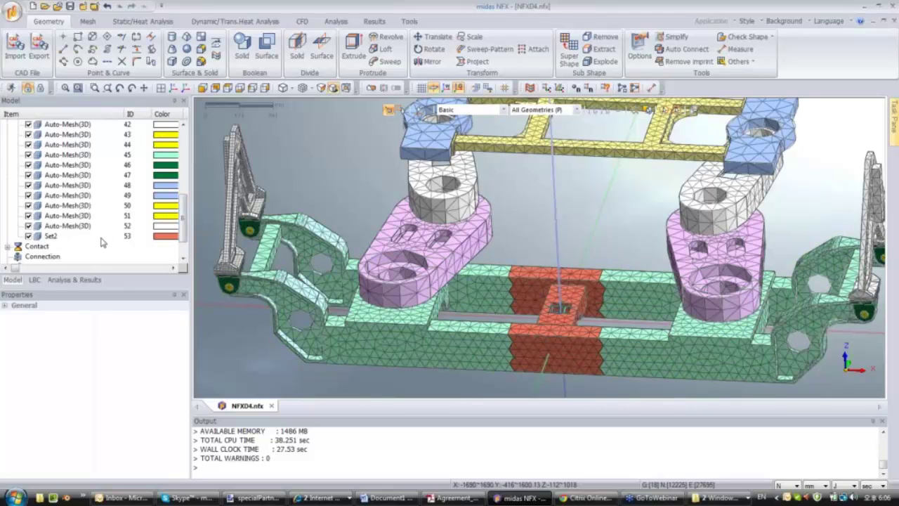
Show only mesh set Set2, hide the Geometry group, and inspect the isolated elements from several angles.
{"action": "right_click", "coordinate": [62, 238]}
{"action": "left_click", "coordinate": [91, 270]}
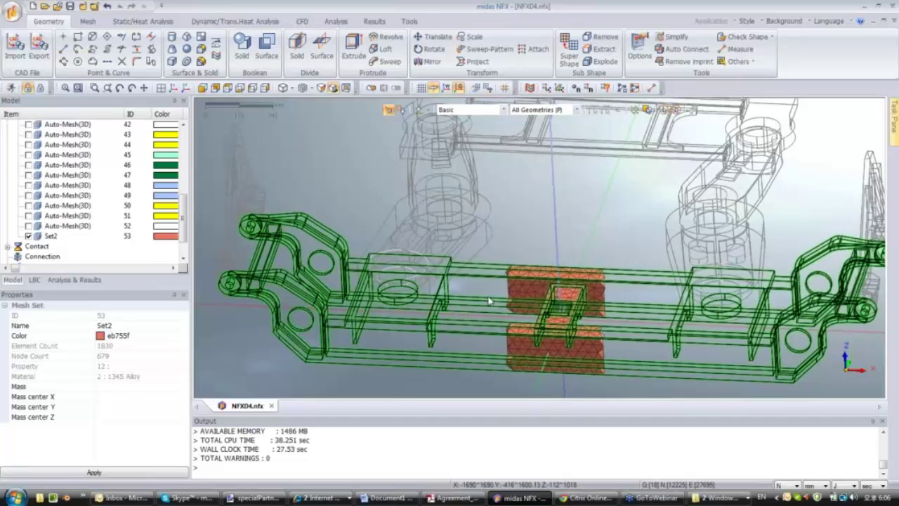
{"action": "mouse_move", "coordinate": [490, 300]}
{"action": "middle_mouse_down"}
{"action": "mouse_move", "coordinate": [452, 288]}
{"action": "mouse_move", "coordinate": [496, 298]}
{"action": "middle_mouse_up"}
{"action": "left_click_drag", "start_coordinate": [184, 217], "coordinate": [199, 158]}
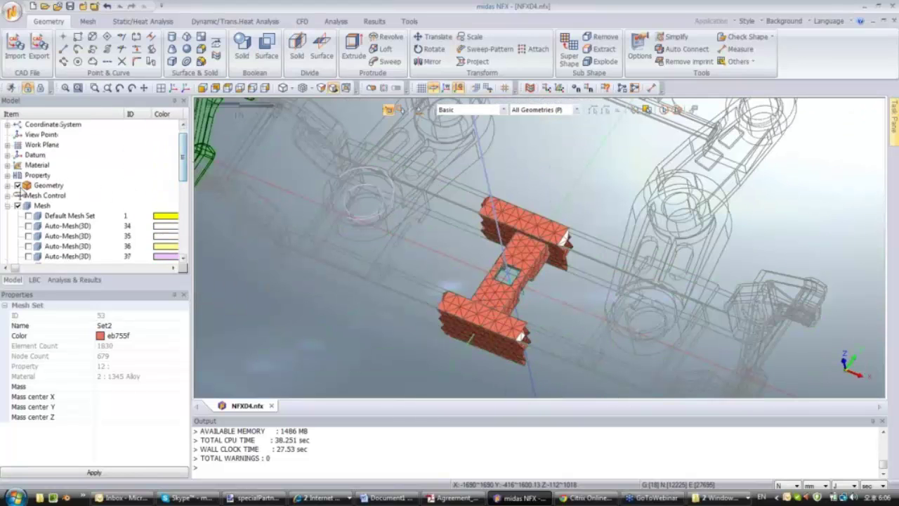
{"action": "left_click", "coordinate": [17, 185]}
{"action": "middle_click_drag", "start_coordinate": [506, 362], "coordinate": [495, 295]}
{"action": "scroll", "coordinate": [496, 292], "scroll_direction": "up", "scroll_amount": 3}
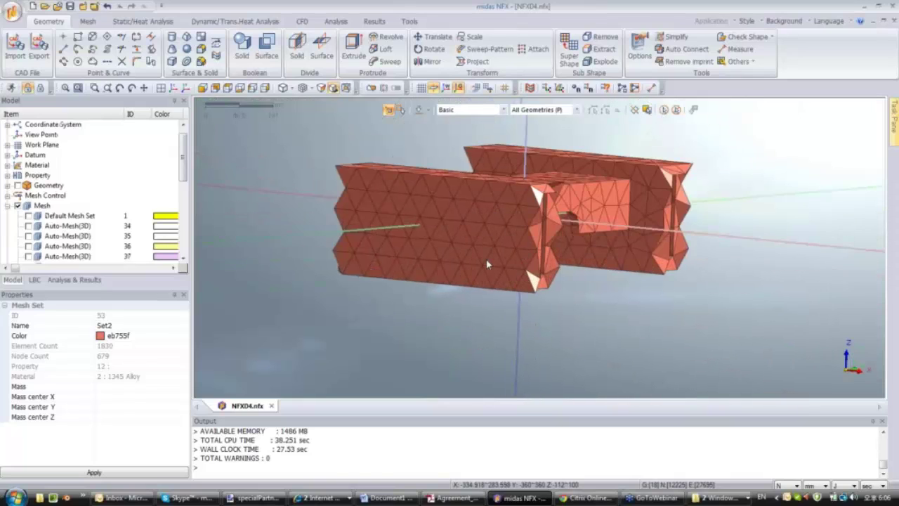
{"action": "mouse_move", "coordinate": [486, 260]}
{"action": "middle_mouse_down"}
{"action": "mouse_move", "coordinate": [448, 265]}
{"action": "mouse_move", "coordinate": [633, 263]}
{"action": "mouse_move", "coordinate": [453, 258]}
{"action": "mouse_move", "coordinate": [480, 262]}
{"action": "middle_mouse_up"}
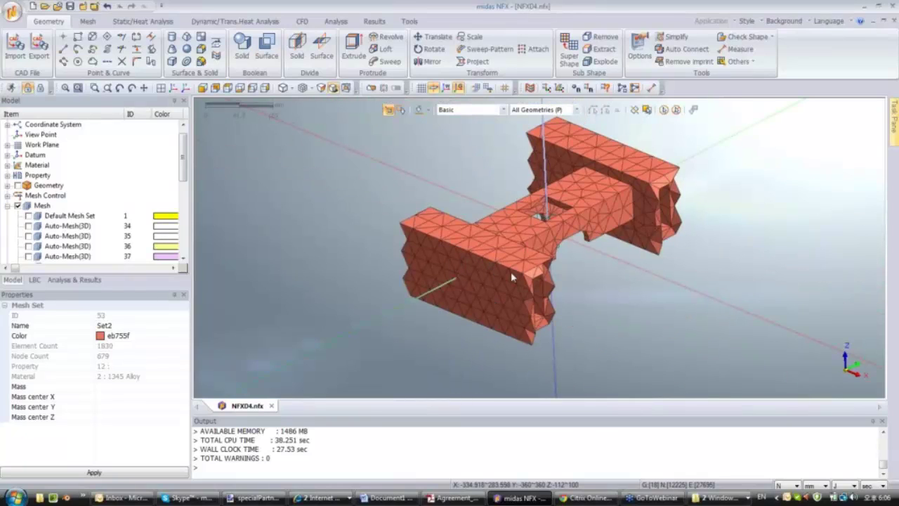
{"action": "middle_click_drag", "start_coordinate": [512, 274], "coordinate": [512, 286]}
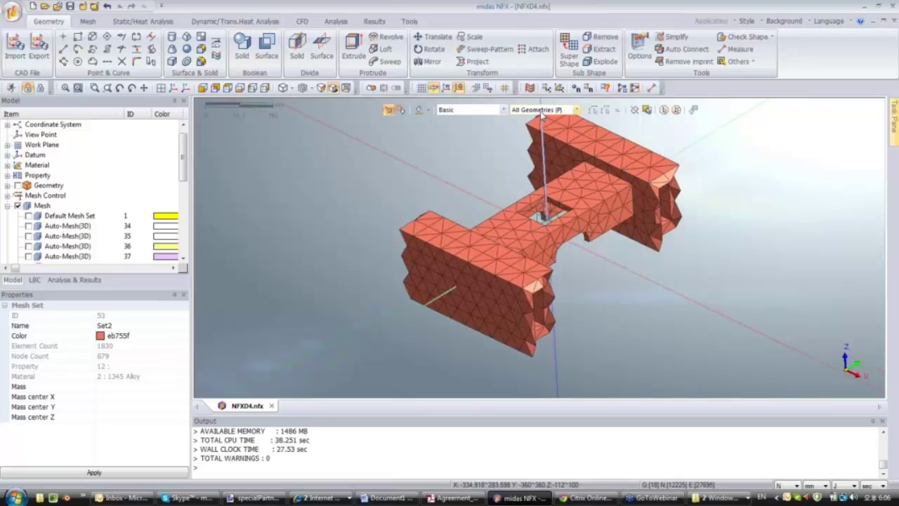
{"action": "scroll", "coordinate": [542, 115], "scroll_direction": "up", "scroll_amount": 2}
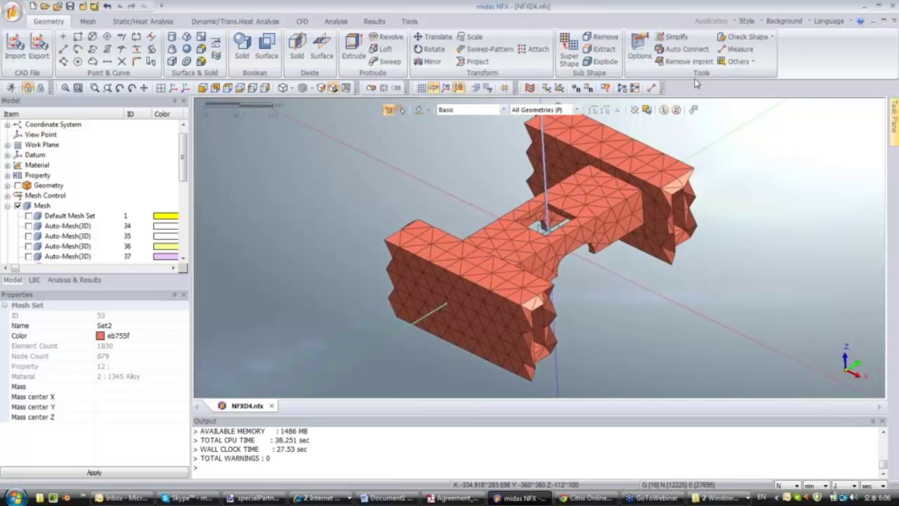
Open the node/element query and display all the mesh sets again.
{"action": "left_click", "coordinate": [605, 89]}
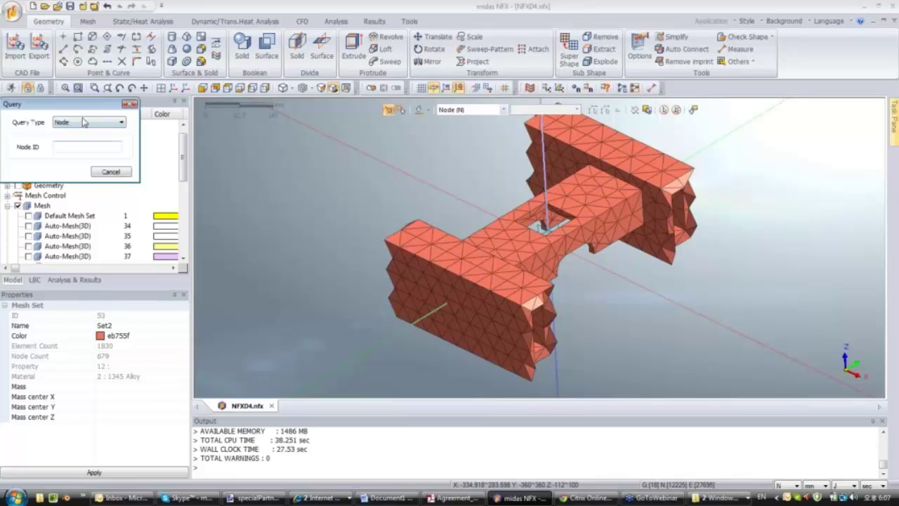
{"action": "left_click_drag", "start_coordinate": [90, 103], "coordinate": [333, 134]}
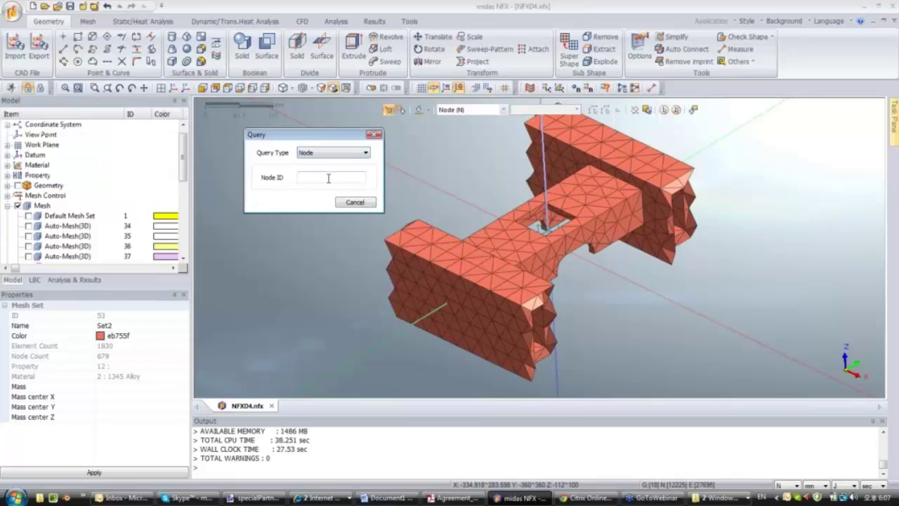
{"action": "left_click", "coordinate": [320, 153]}
{"action": "left_click", "coordinate": [319, 156]}
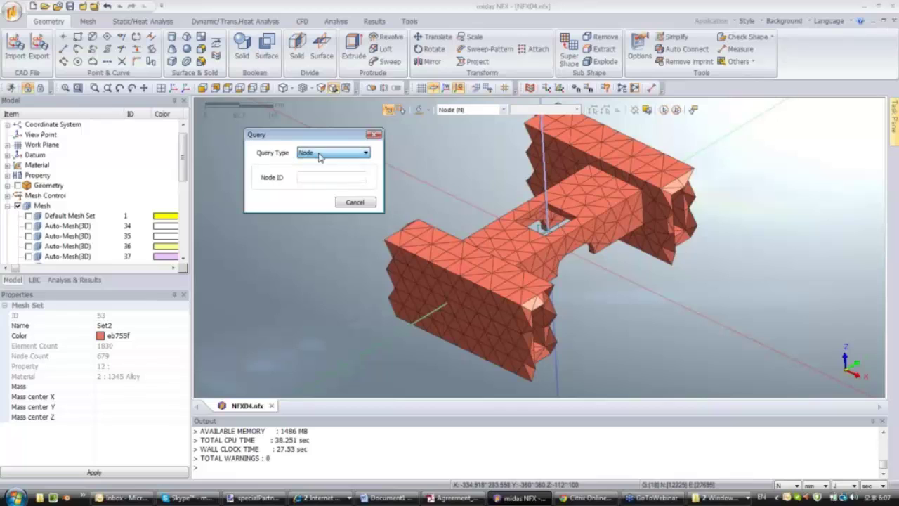
{"action": "left_click", "coordinate": [451, 275]}
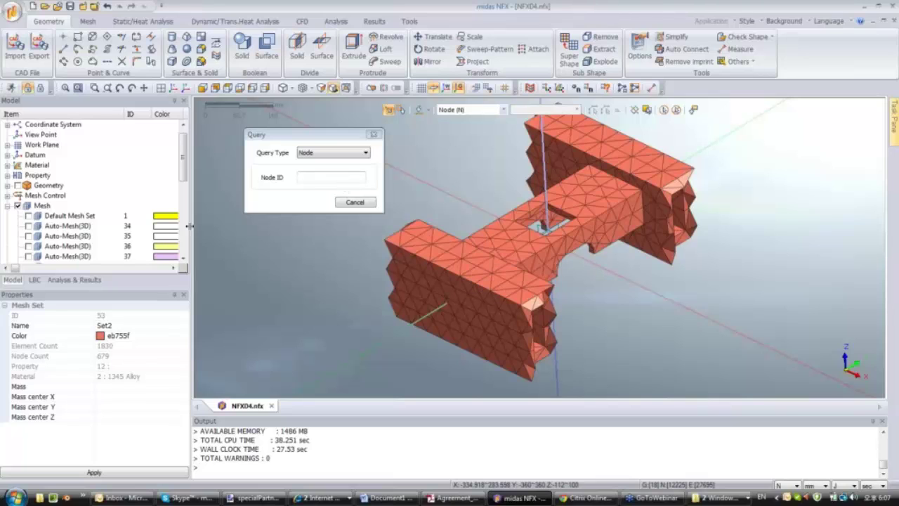
{"action": "left_click", "coordinate": [18, 205]}
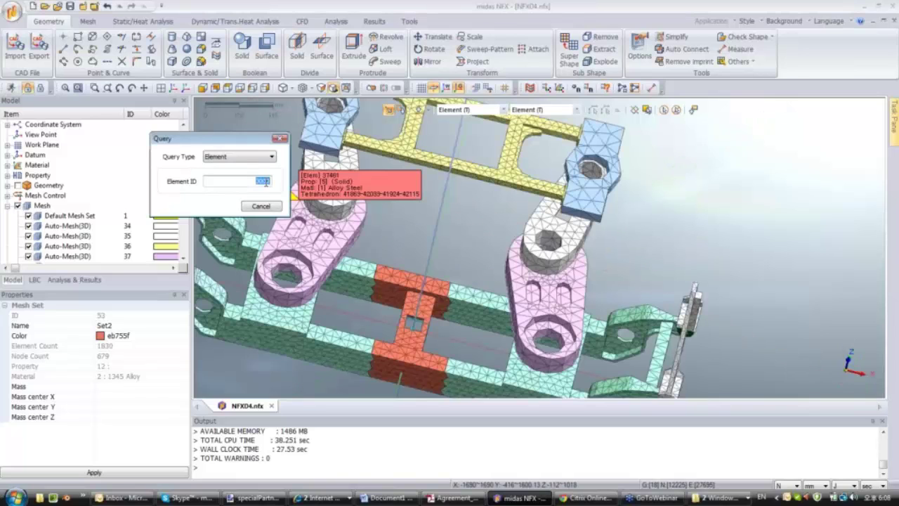
Query the element with ID 51440, examine its location in the assembly mesh up close, and close the query.
{"action": "key", "text": "BackSpace"}
{"action": "type", "text": "51440"}
{"action": "key", "text": "Return"}
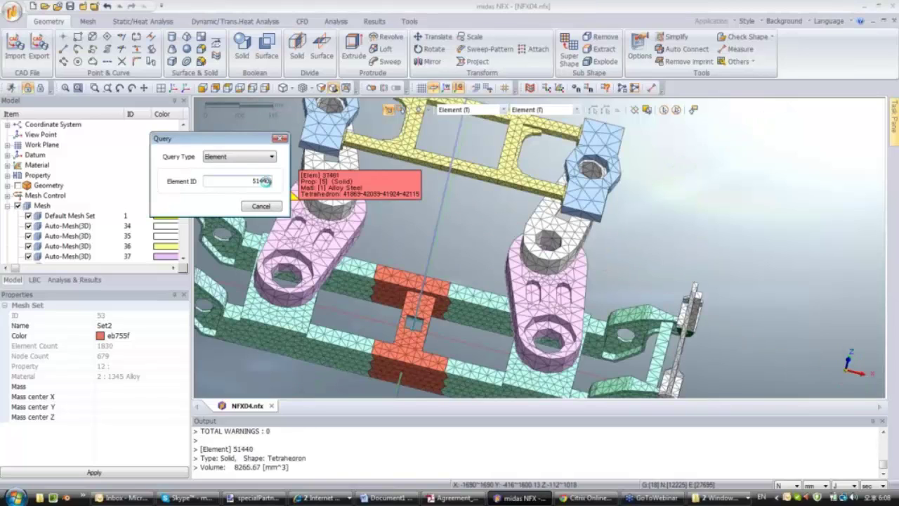
{"action": "left_click", "coordinate": [448, 239]}
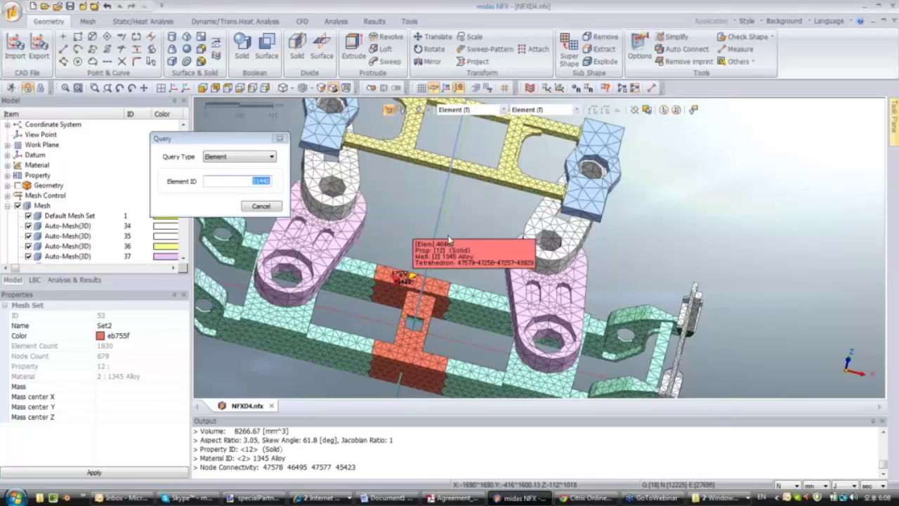
{"action": "scroll", "coordinate": [501, 192], "scroll_direction": "up", "scroll_amount": 5}
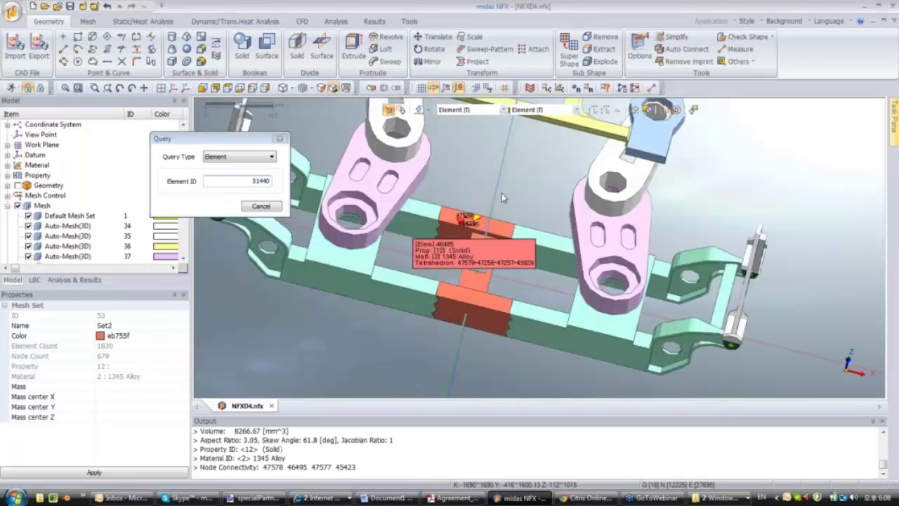
{"action": "scroll", "coordinate": [463, 190], "scroll_direction": "up", "scroll_amount": 2}
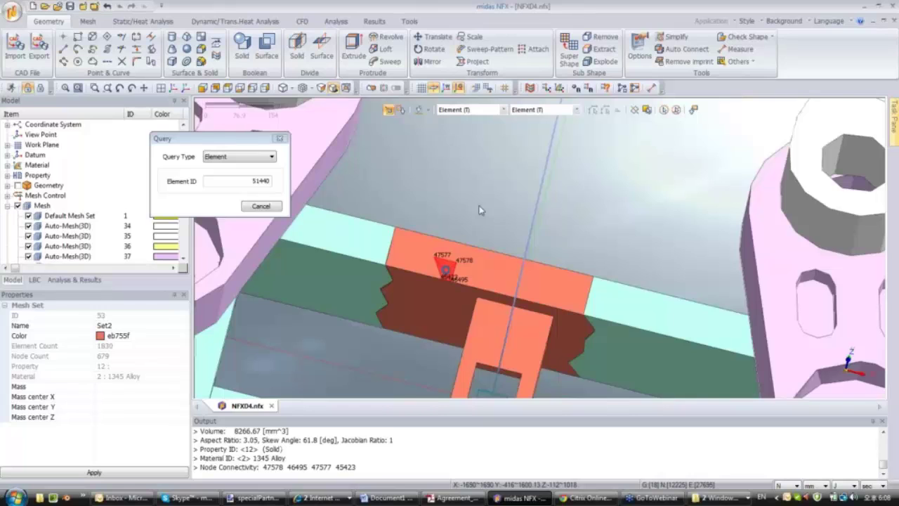
{"action": "scroll", "coordinate": [506, 176], "scroll_direction": "up", "scroll_amount": 2}
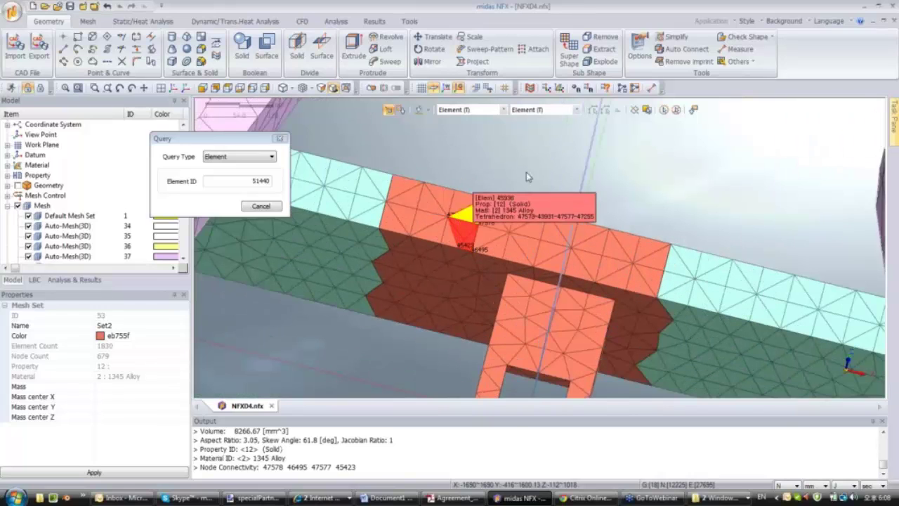
{"action": "middle_click_drag", "start_coordinate": [535, 153], "coordinate": [494, 228]}
{"action": "scroll", "coordinate": [517, 209], "scroll_direction": "down", "scroll_amount": 6}
{"action": "scroll", "coordinate": [510, 210], "scroll_direction": "up", "scroll_amount": 3}
{"action": "scroll", "coordinate": [507, 201], "scroll_direction": "down", "scroll_amount": 4}
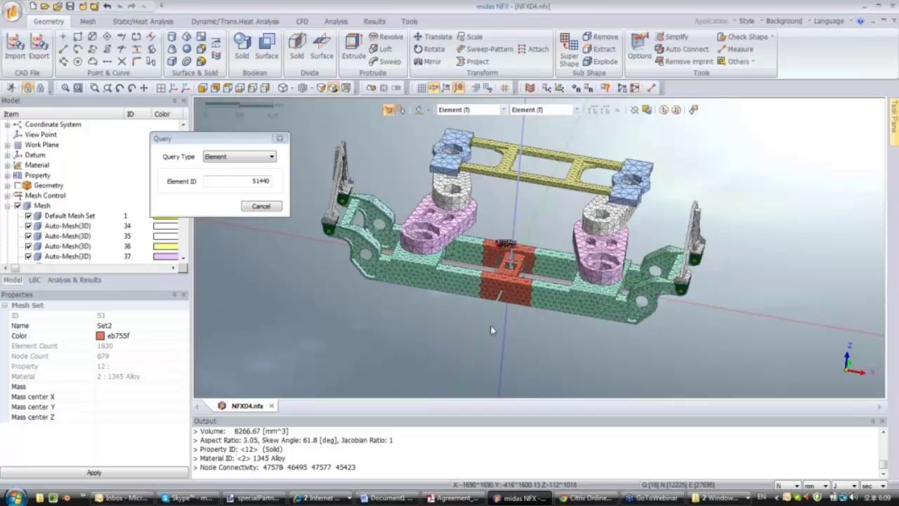
{"action": "left_click", "coordinate": [280, 139]}
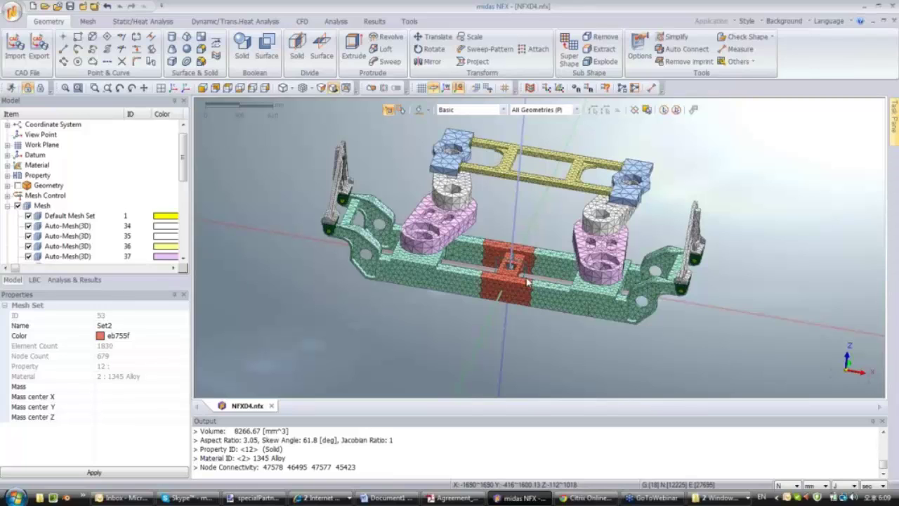
Run a mesh topology check for Free Faces on the whole assembly and examine the highlighted faces up close around the pink arm.
{"action": "middle_click_drag", "start_coordinate": [527, 281], "coordinate": [531, 244]}
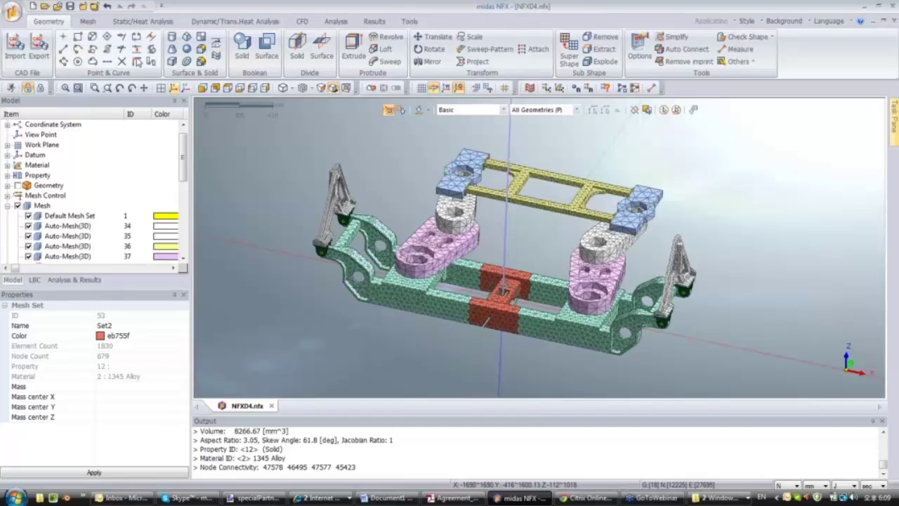
{"action": "left_click", "coordinate": [87, 21]}
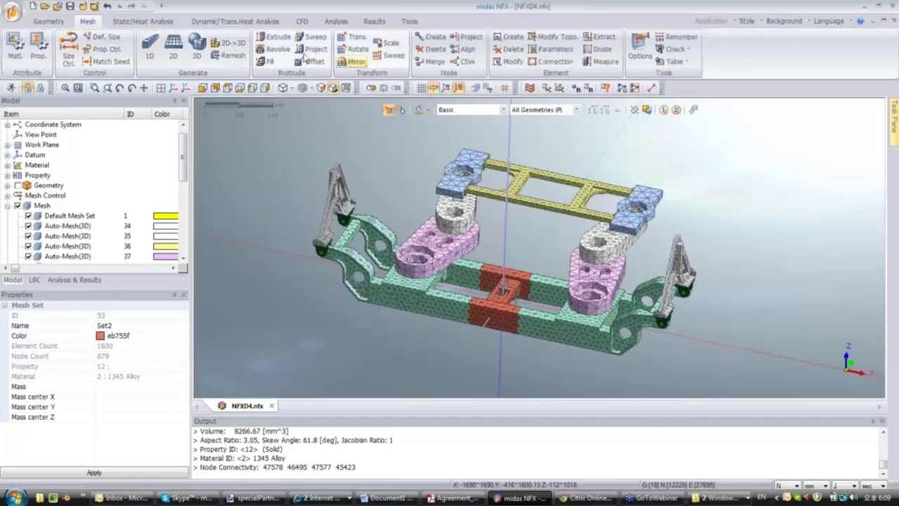
{"action": "left_click", "coordinate": [689, 51]}
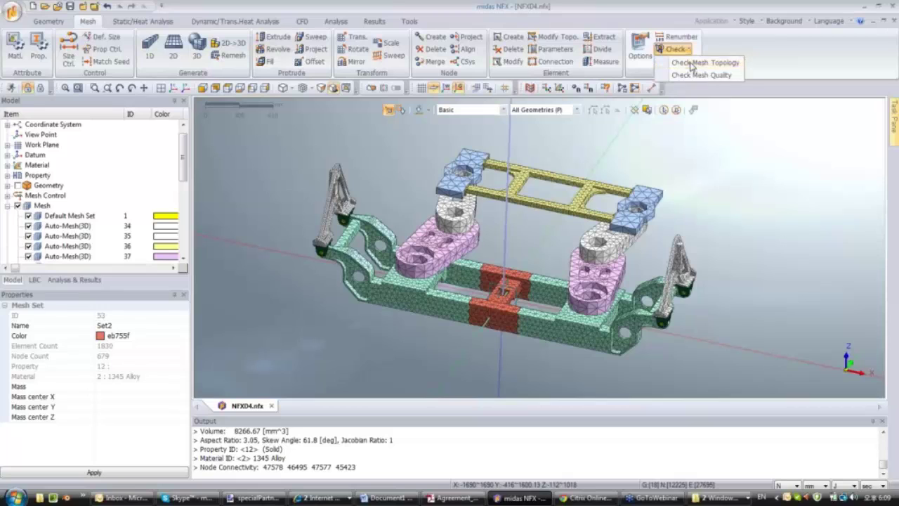
{"action": "left_click", "coordinate": [692, 63]}
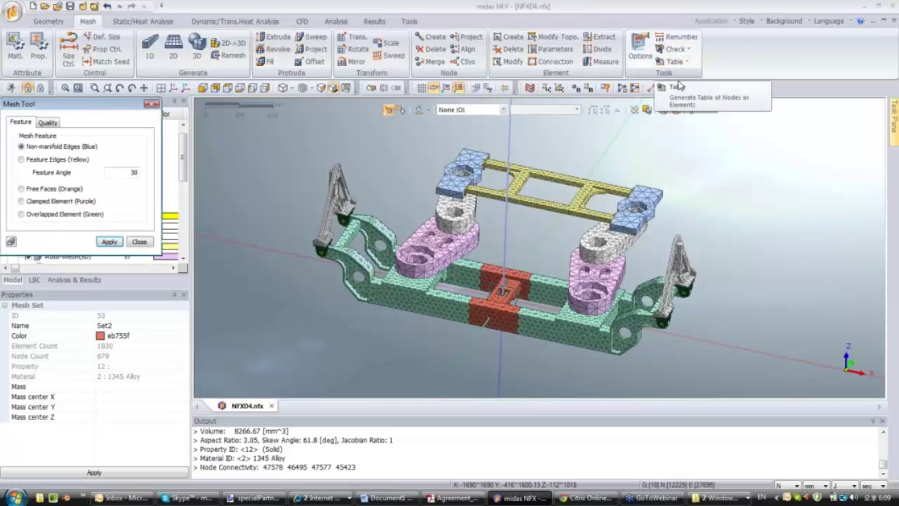
{"action": "left_click_drag", "start_coordinate": [99, 105], "coordinate": [222, 111]}
{"action": "left_click", "coordinate": [144, 194]}
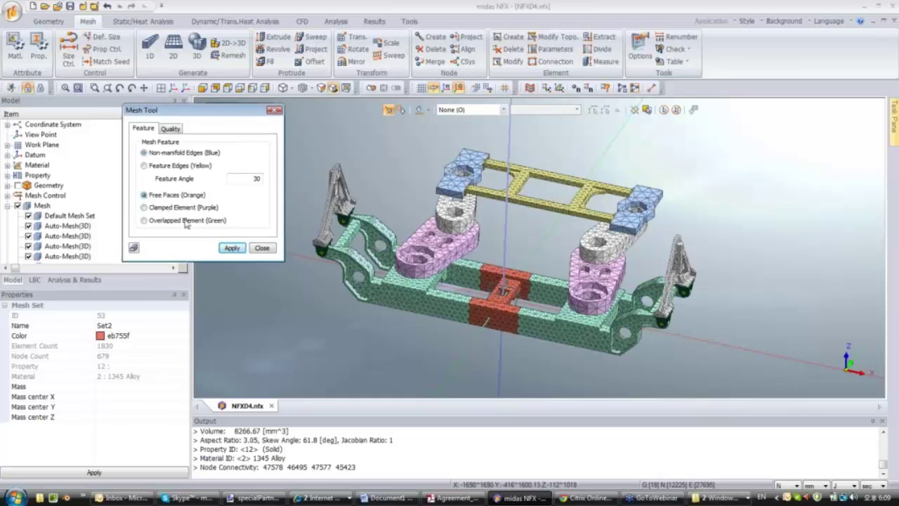
{"action": "left_click", "coordinate": [231, 250]}
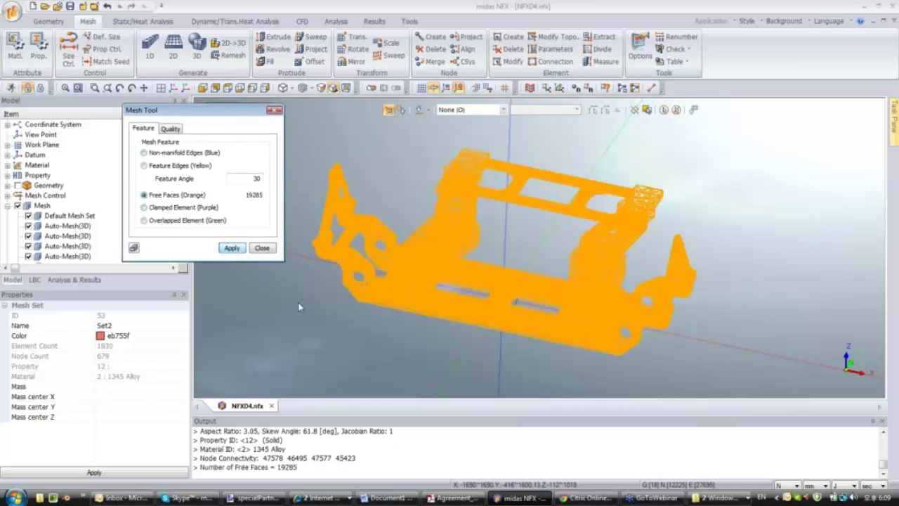
{"action": "left_click", "coordinate": [376, 337]}
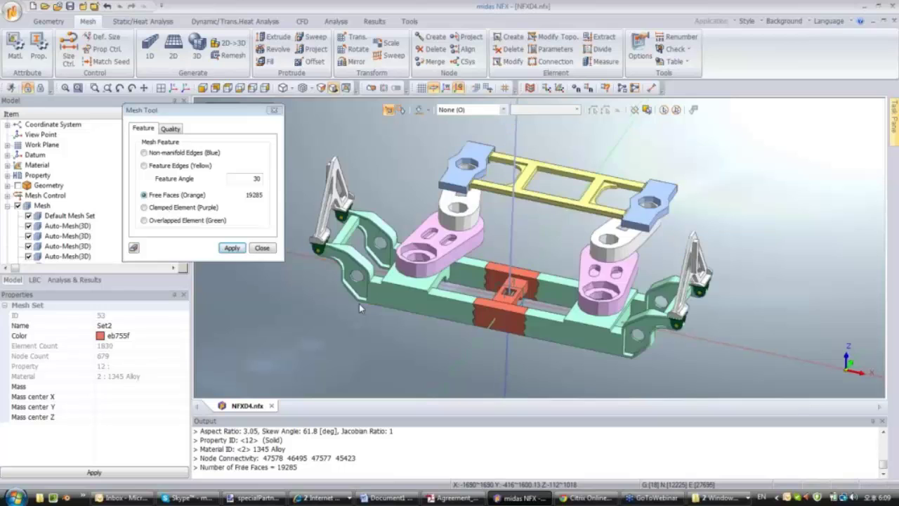
{"action": "scroll", "coordinate": [359, 303], "scroll_direction": "up", "scroll_amount": 5}
{"action": "scroll", "coordinate": [437, 201], "scroll_direction": "up", "scroll_amount": 2}
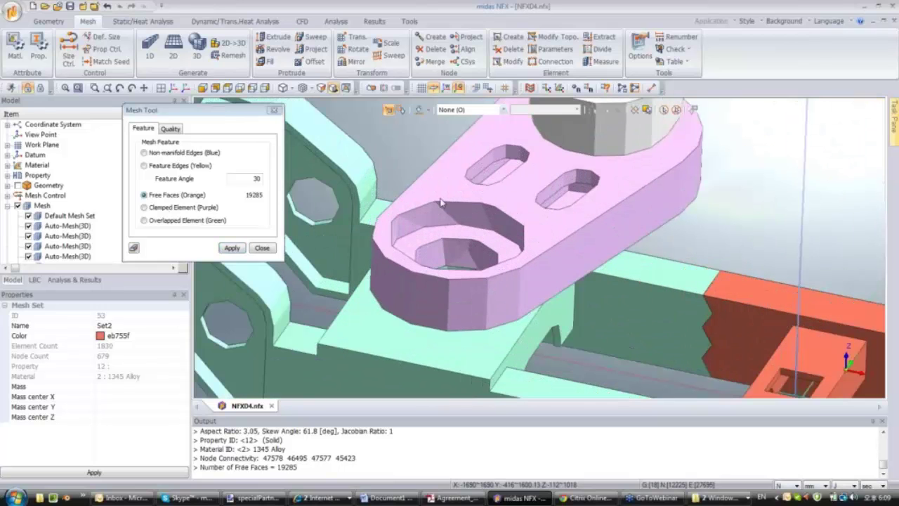
{"action": "scroll", "coordinate": [441, 202], "scroll_direction": "up", "scroll_amount": 2}
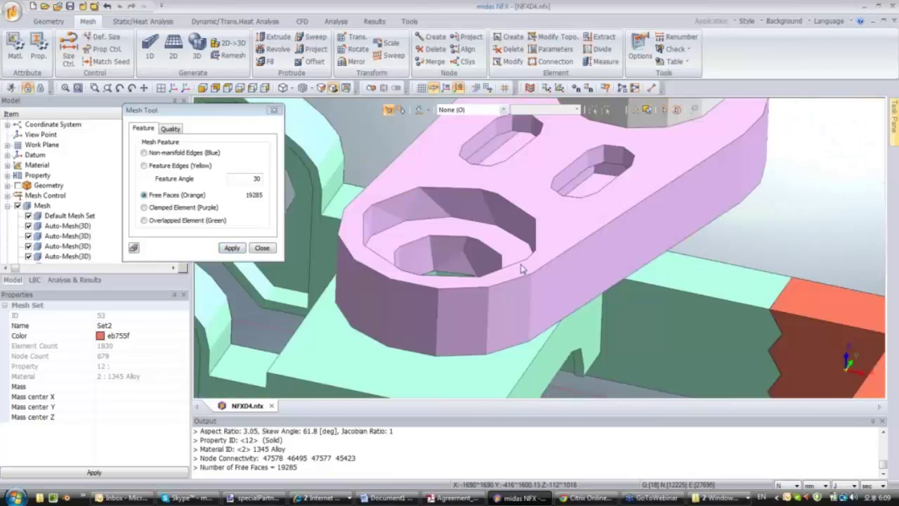
{"action": "middle_click_drag", "start_coordinate": [521, 268], "coordinate": [510, 247]}
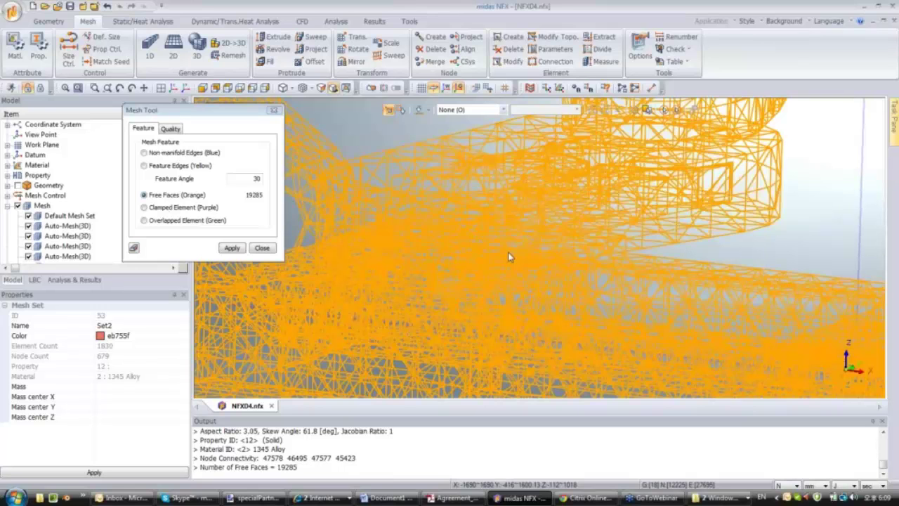
{"action": "middle_click_drag", "start_coordinate": [508, 253], "coordinate": [432, 274]}
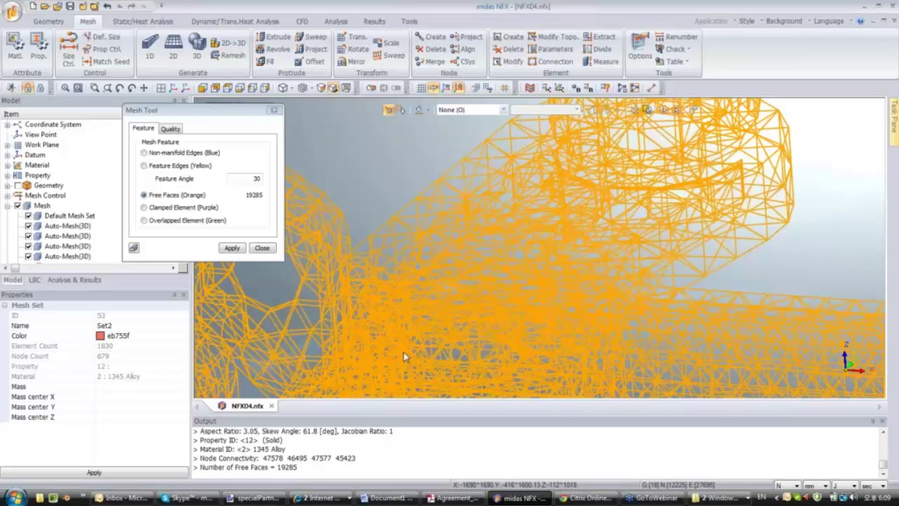
Close the mesh topology check and view the whole meshed assembly.
{"action": "scroll", "coordinate": [415, 311], "scroll_direction": "down", "scroll_amount": 4}
{"action": "mouse_move", "coordinate": [535, 239]}
{"action": "middle_mouse_down"}
{"action": "mouse_move", "coordinate": [468, 220]}
{"action": "mouse_move", "coordinate": [490, 160]}
{"action": "mouse_move", "coordinate": [503, 218]}
{"action": "mouse_move", "coordinate": [525, 210]}
{"action": "middle_mouse_up"}
{"action": "scroll", "coordinate": [468, 220], "scroll_direction": "down", "scroll_amount": 2}
{"action": "scroll", "coordinate": [489, 160], "scroll_direction": "down", "scroll_amount": 3}
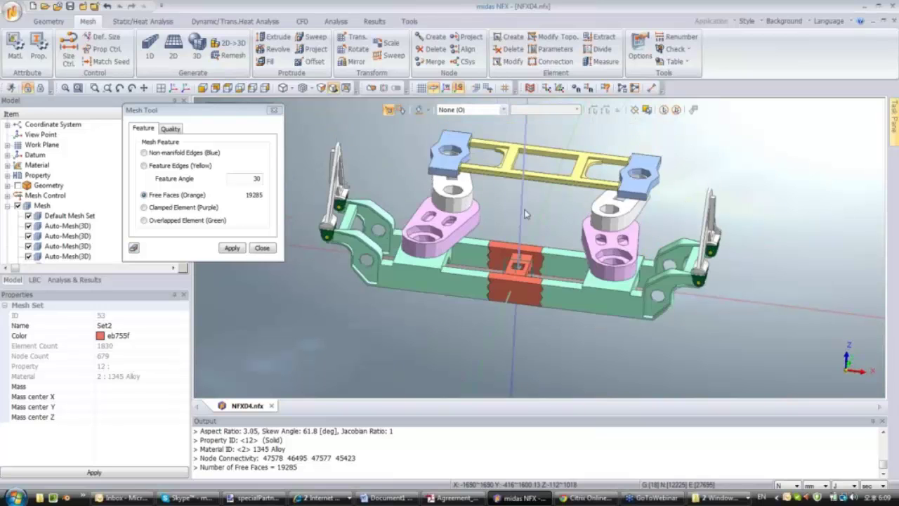
{"action": "left_click", "coordinate": [274, 111]}
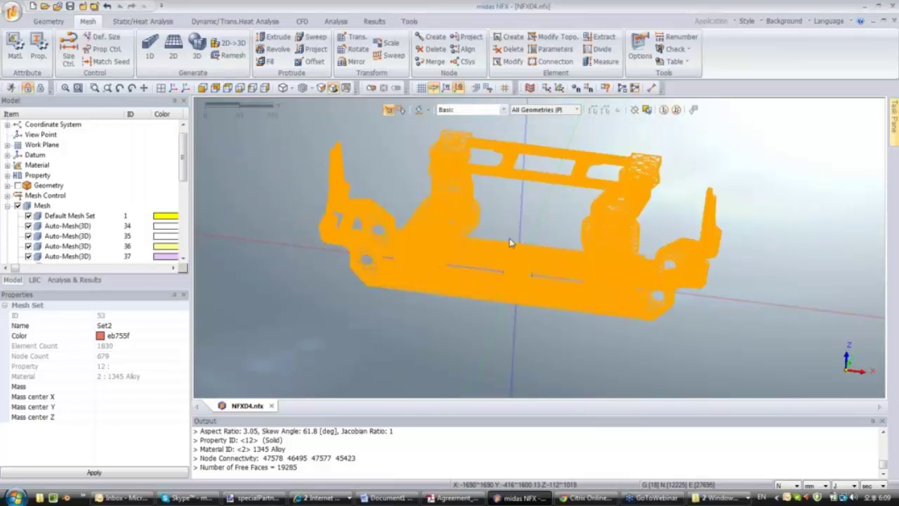
{"action": "middle_click_drag", "start_coordinate": [510, 239], "coordinate": [421, 266]}
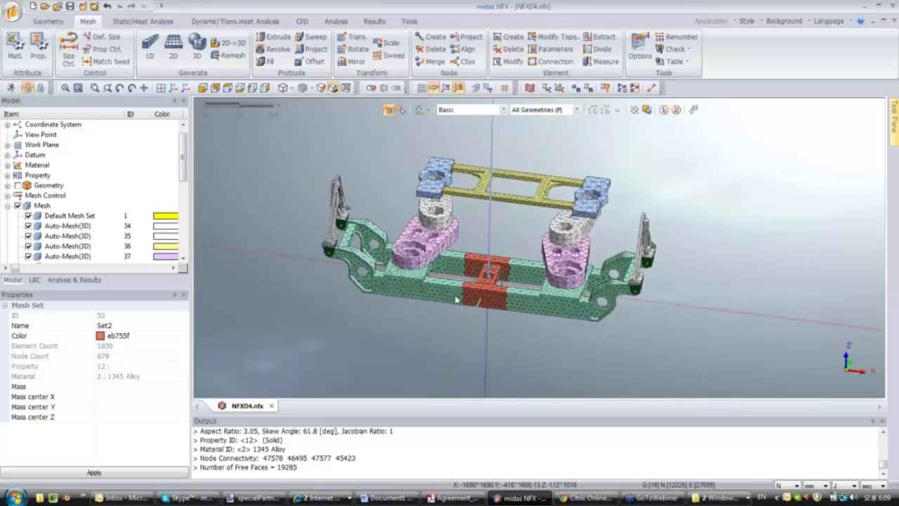
{"action": "middle_click_drag", "start_coordinate": [470, 305], "coordinate": [458, 305]}
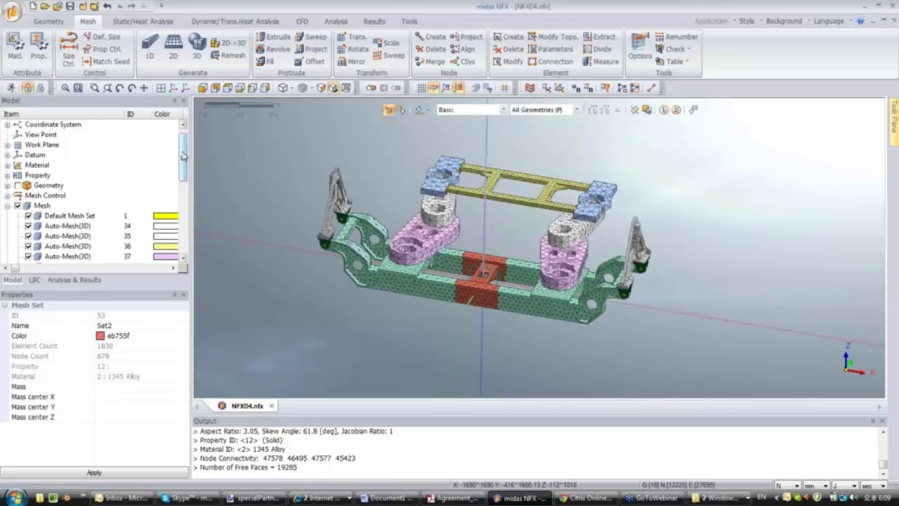
Hide all the mesh sets and display the Geometry group instead.
{"action": "left_click_drag", "start_coordinate": [184, 156], "coordinate": [183, 160]}
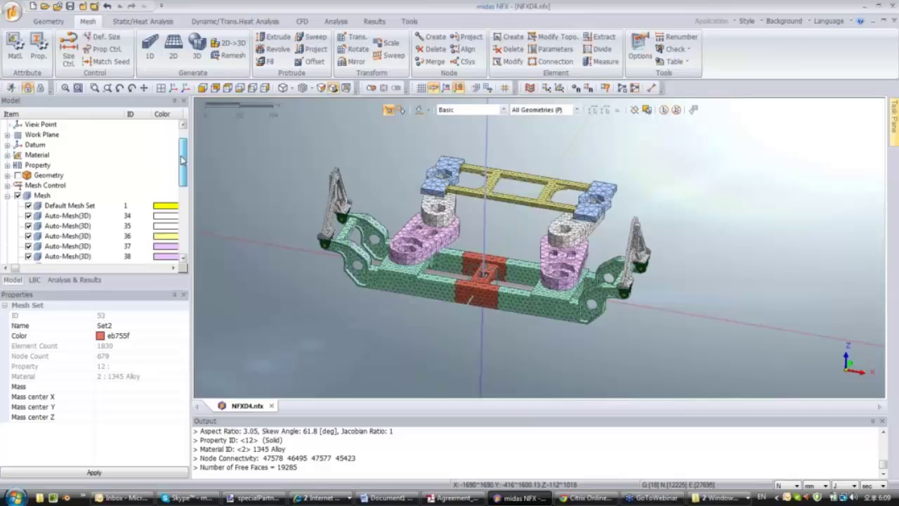
{"action": "left_click", "coordinate": [18, 196]}
{"action": "left_click", "coordinate": [18, 175]}
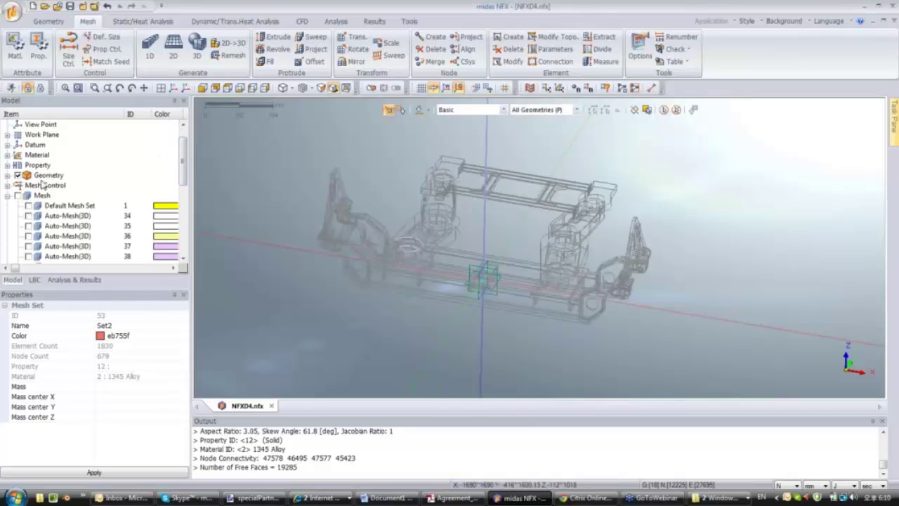
Change the display mode of the whole Geometry group from wireframe to shaded.
{"action": "left_click", "coordinate": [53, 176]}
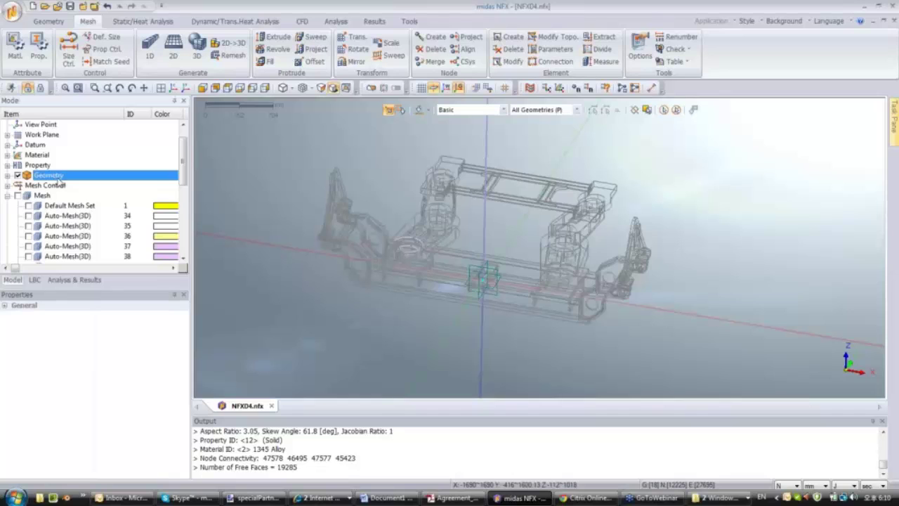
{"action": "right_click", "coordinate": [59, 183]}
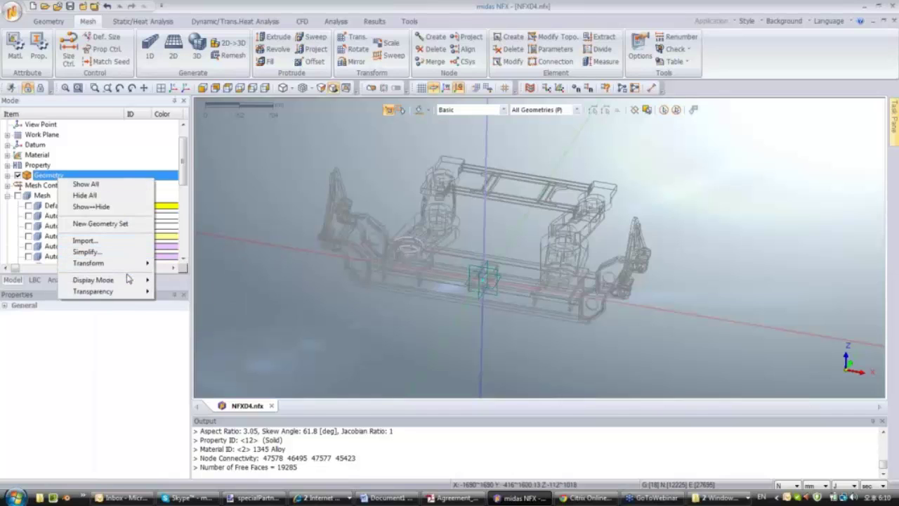
{"action": "mouse_move", "coordinate": [129, 279]}
{"action": "left_click", "coordinate": [189, 280]}
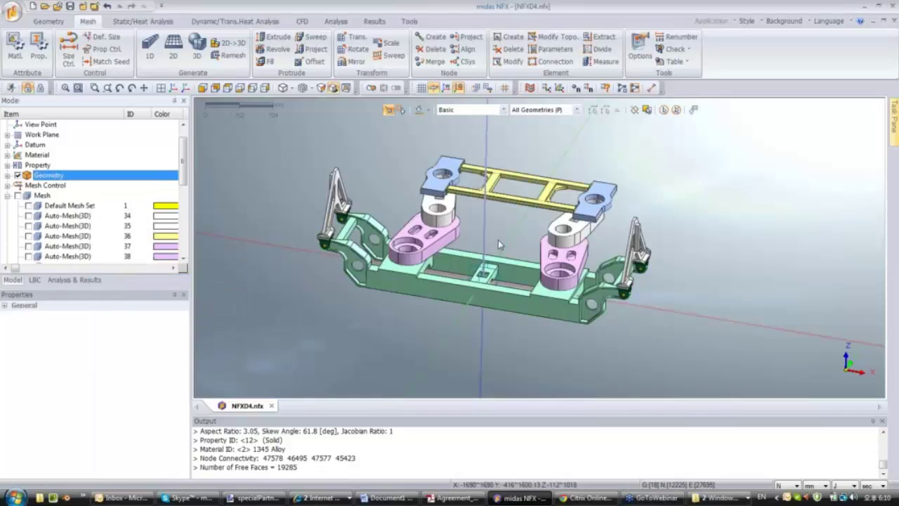
Start Auto Connect with the Share Face option, select all displayed solids of the assembly as targets, and preview the shared faces.
{"action": "middle_click_drag", "start_coordinate": [498, 239], "coordinate": [517, 238]}
{"action": "scroll", "coordinate": [522, 240], "scroll_direction": "up", "scroll_amount": 1}
{"action": "scroll", "coordinate": [517, 239], "scroll_direction": "up", "scroll_amount": 1}
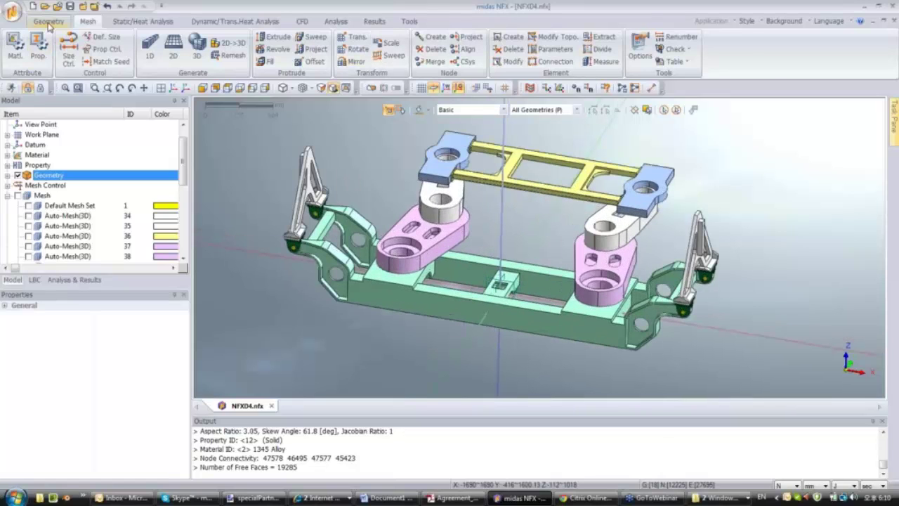
{"action": "left_click", "coordinate": [49, 22]}
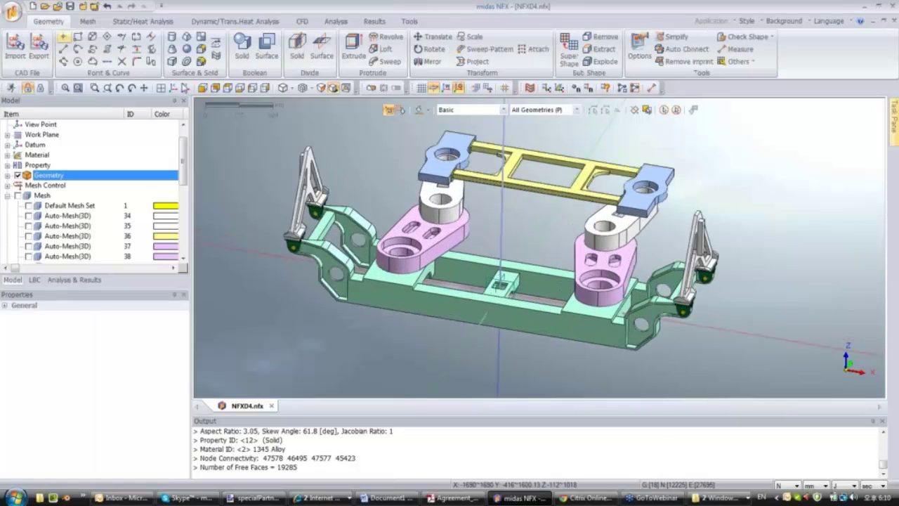
{"action": "left_click", "coordinate": [687, 50]}
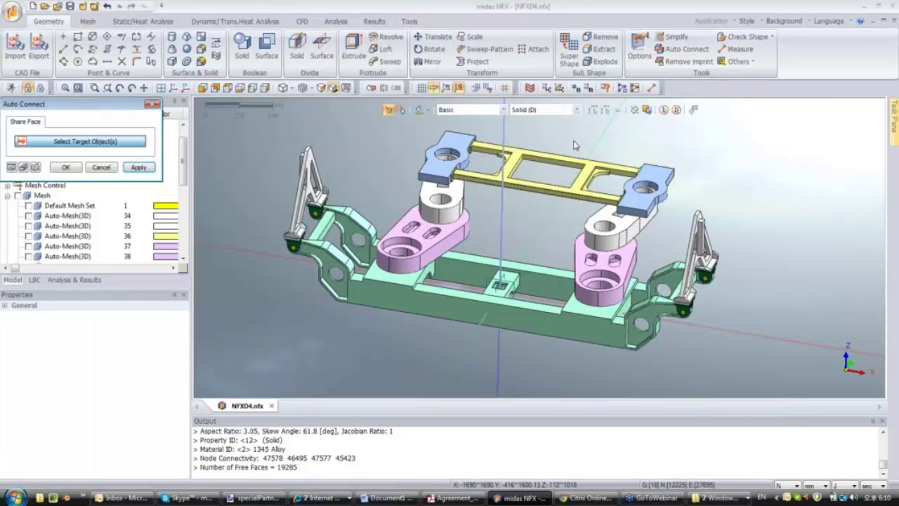
{"action": "left_click", "coordinate": [663, 111]}
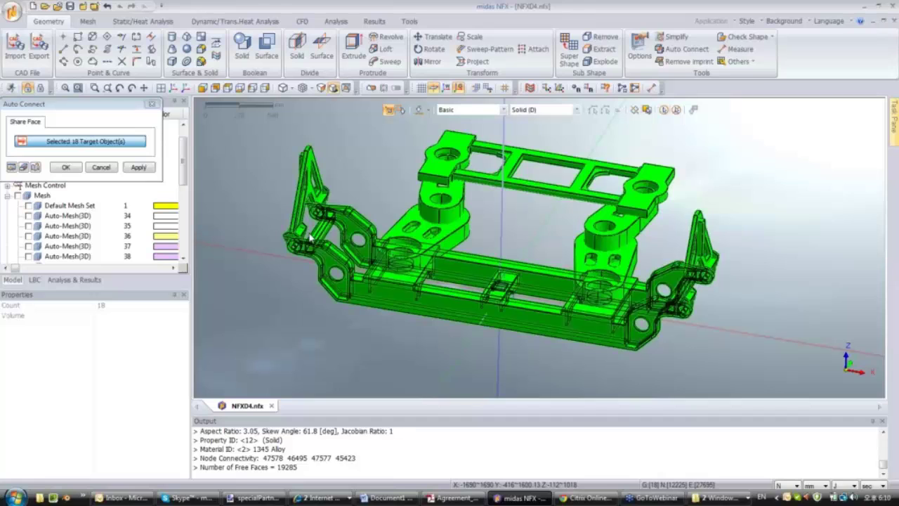
{"action": "left_click", "coordinate": [12, 167]}
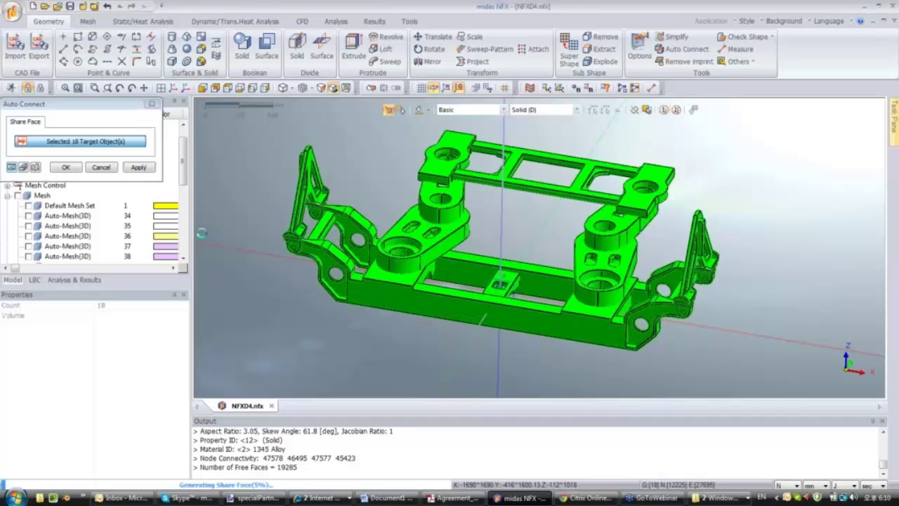
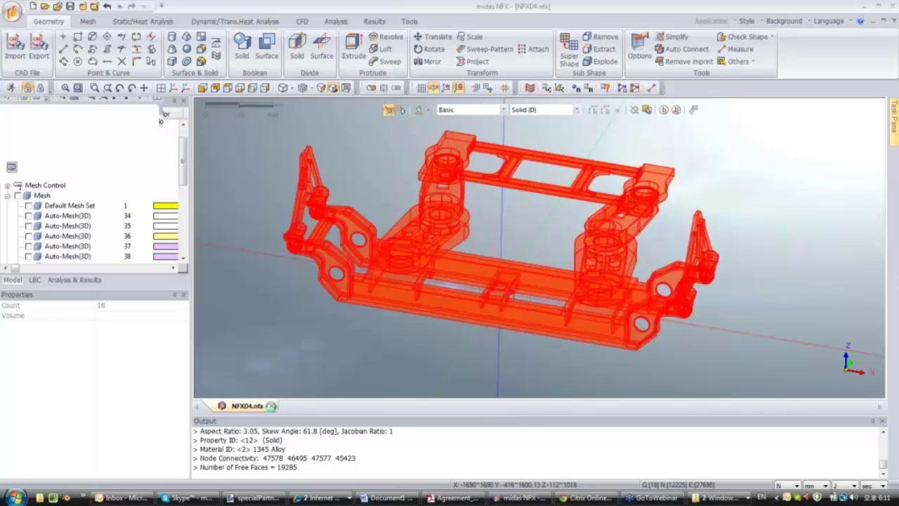
Close the current assembly model and create a new blank model.
{"action": "left_click", "coordinate": [272, 405]}
{"action": "left_click", "coordinate": [465, 275]}
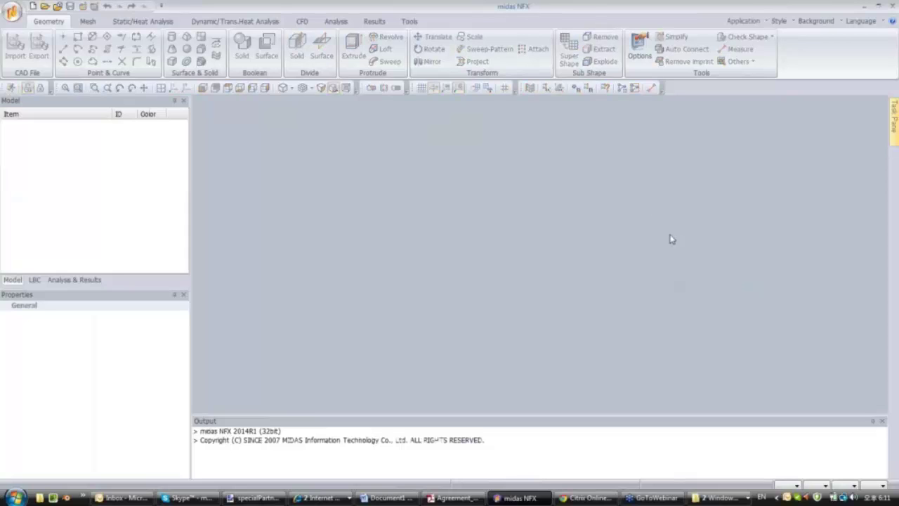
{"action": "left_click", "coordinate": [34, 9]}
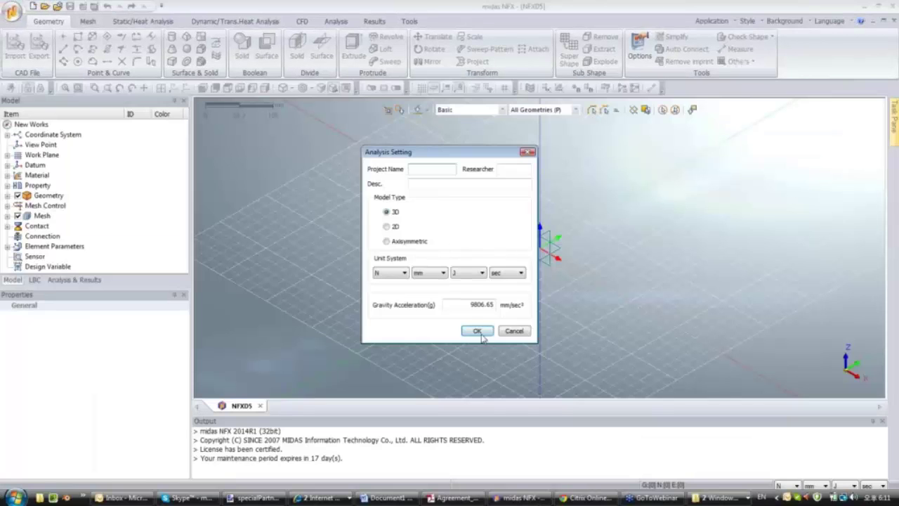
{"action": "left_click", "coordinate": [479, 331]}
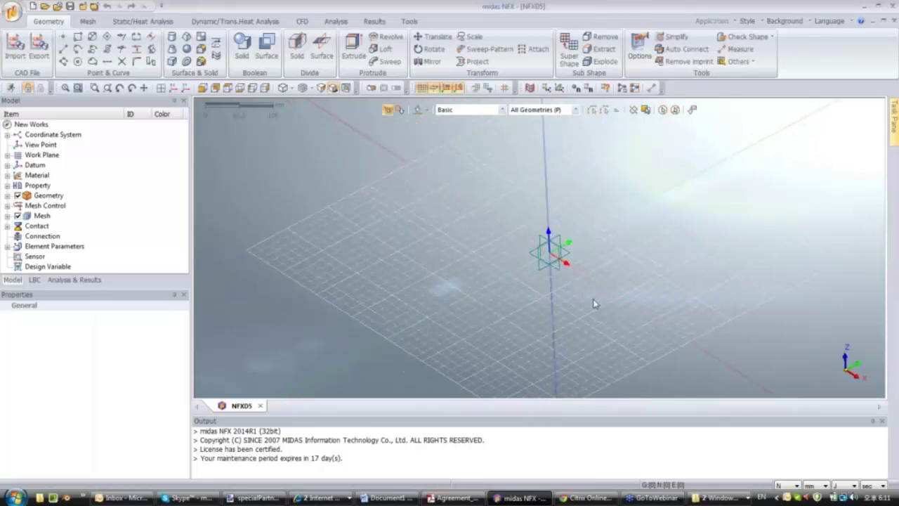
Move the work plane onto the vertical XZ datum plane at the origin with zero offset.
{"action": "middle_click_drag", "start_coordinate": [594, 300], "coordinate": [541, 275]}
{"action": "scroll", "coordinate": [590, 231], "scroll_direction": "up", "scroll_amount": 3}
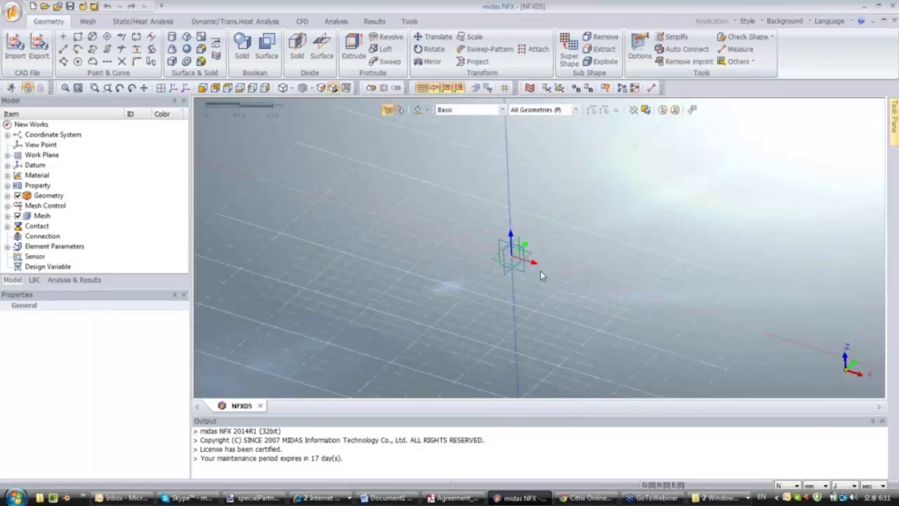
{"action": "right_click", "coordinate": [472, 211]}
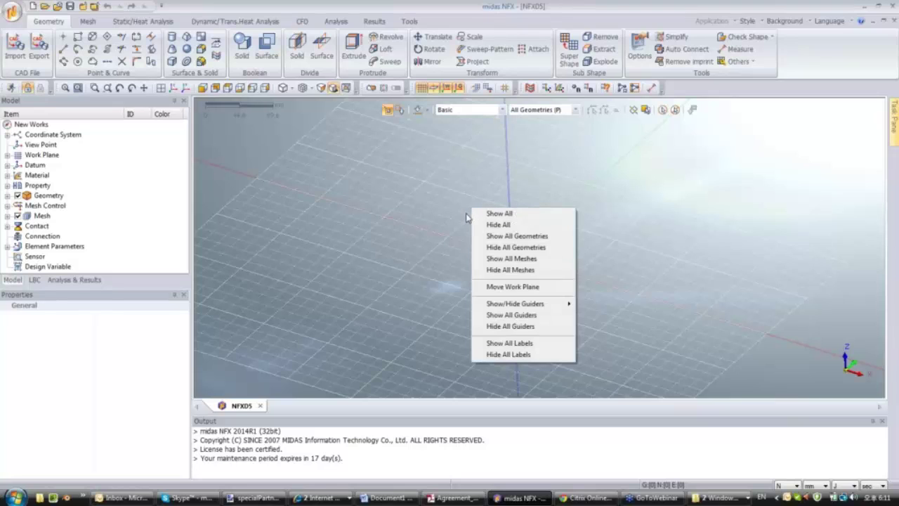
{"action": "left_click", "coordinate": [500, 290]}
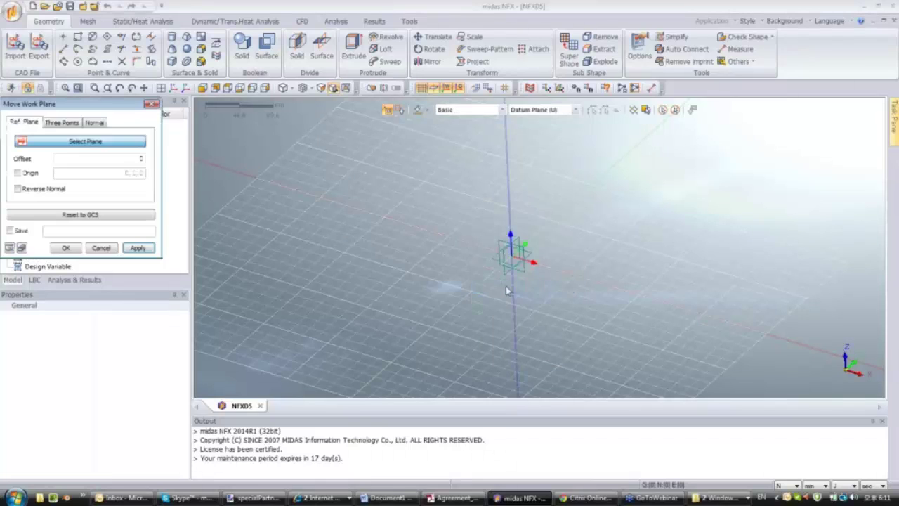
{"action": "left_click_drag", "start_coordinate": [137, 105], "coordinate": [329, 169]}
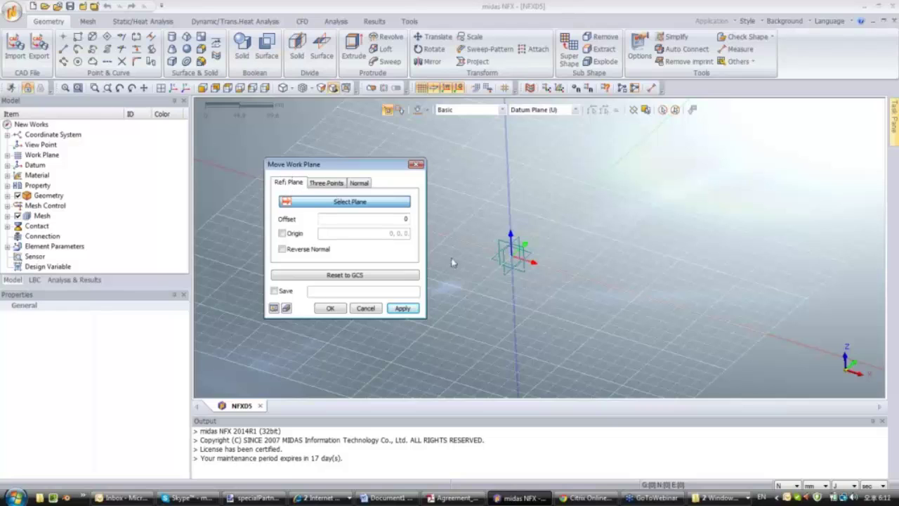
{"action": "left_click", "coordinate": [503, 245]}
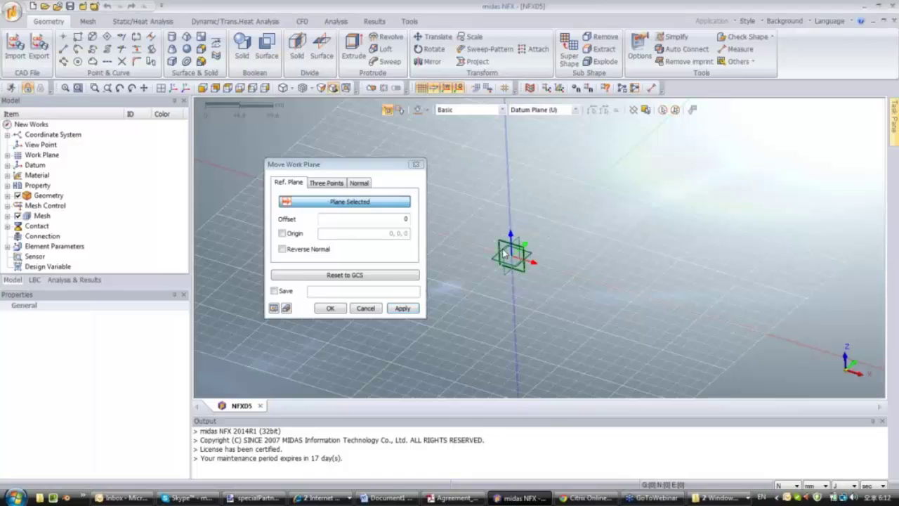
{"action": "left_click", "coordinate": [354, 308]}
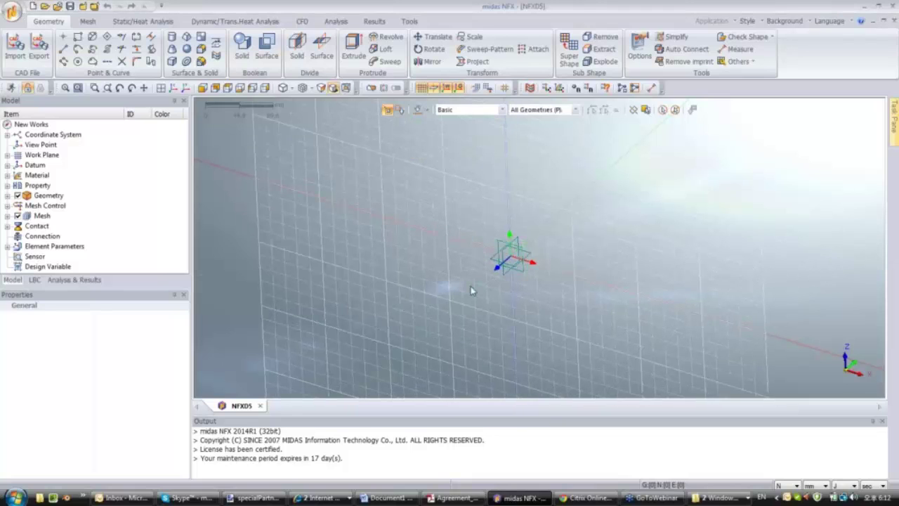
Draw a closed stepped polyline profile with a sloped shoulder from the origin in front view, 240 mm wide and 100 mm high.
{"action": "middle_click_drag", "start_coordinate": [471, 289], "coordinate": [433, 271]}
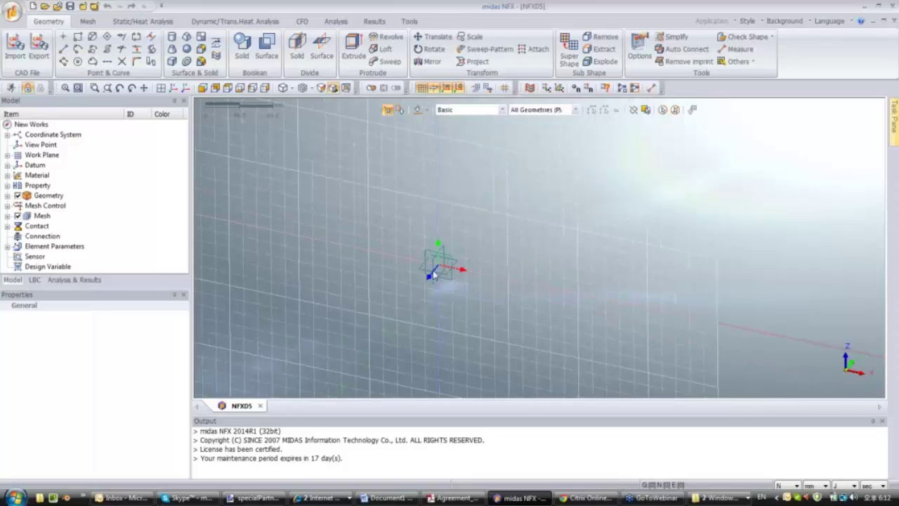
{"action": "left_click", "coordinate": [202, 88]}
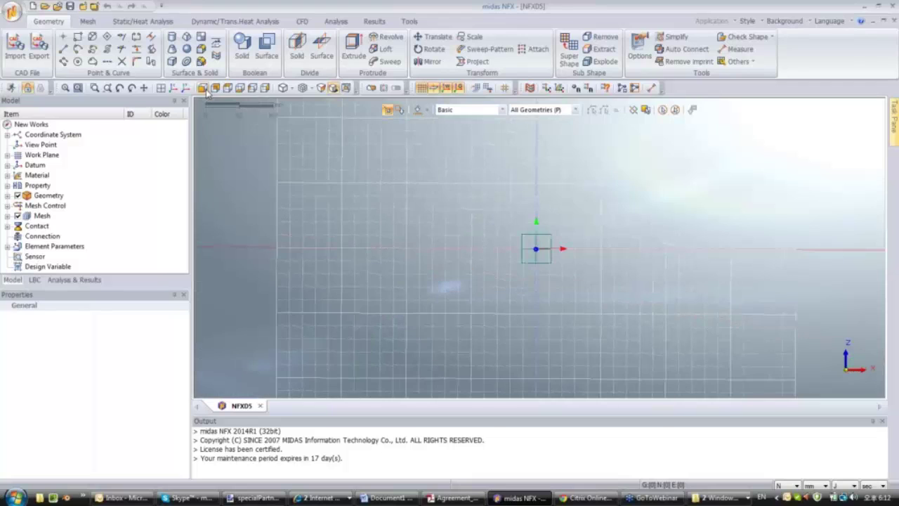
{"action": "middle_click_drag", "start_coordinate": [522, 277], "coordinate": [385, 234]}
{"action": "scroll", "coordinate": [390, 223], "scroll_direction": "up", "scroll_amount": 3}
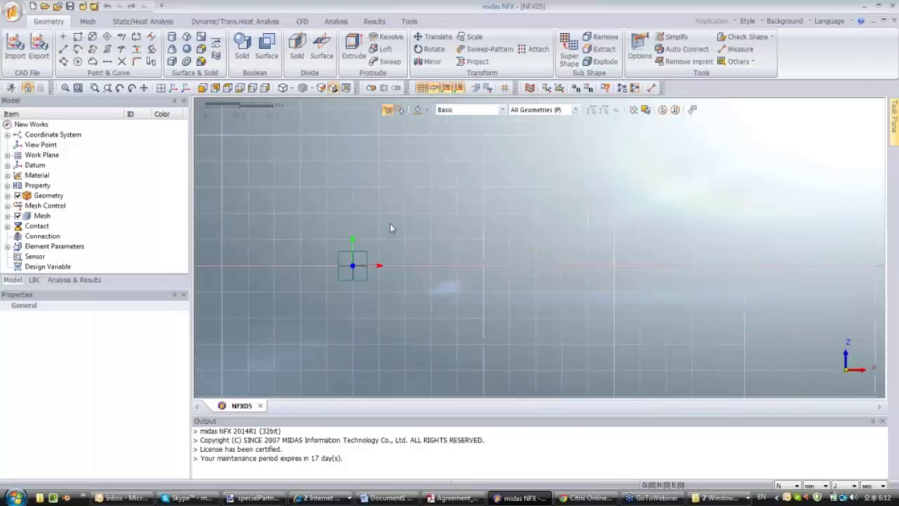
{"action": "left_click", "coordinate": [64, 62]}
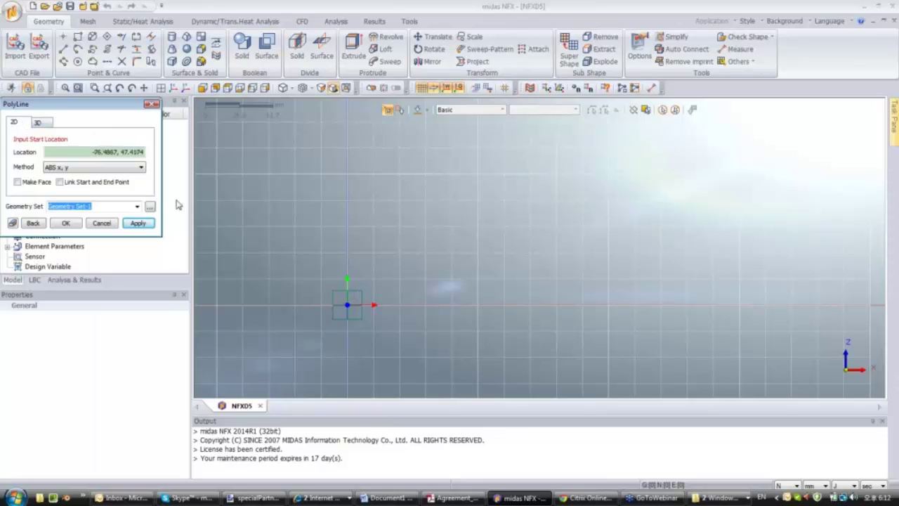
{"action": "left_click", "coordinate": [348, 304]}
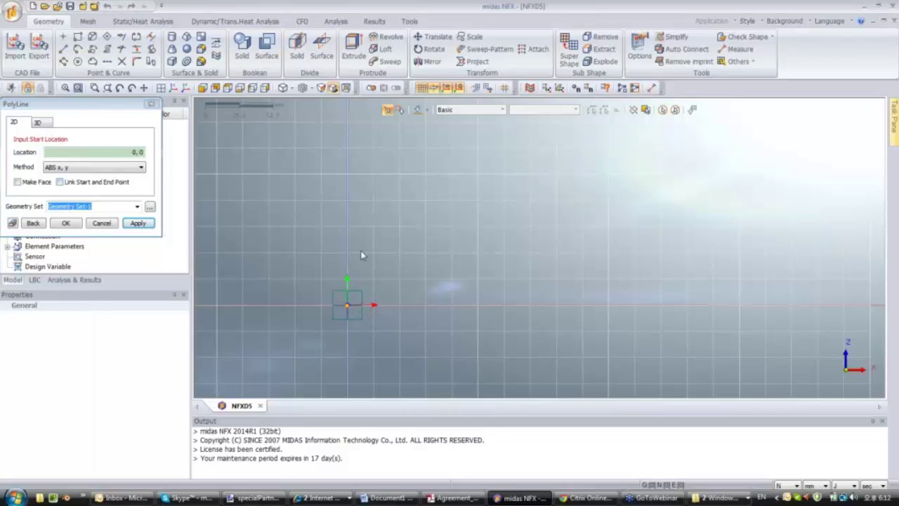
{"action": "left_click", "coordinate": [347, 174]}
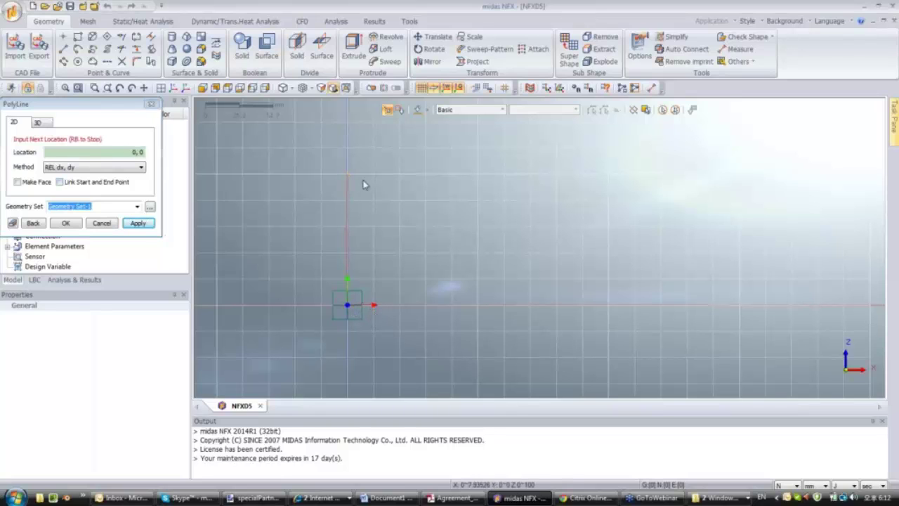
{"action": "left_click", "coordinate": [506, 176]}
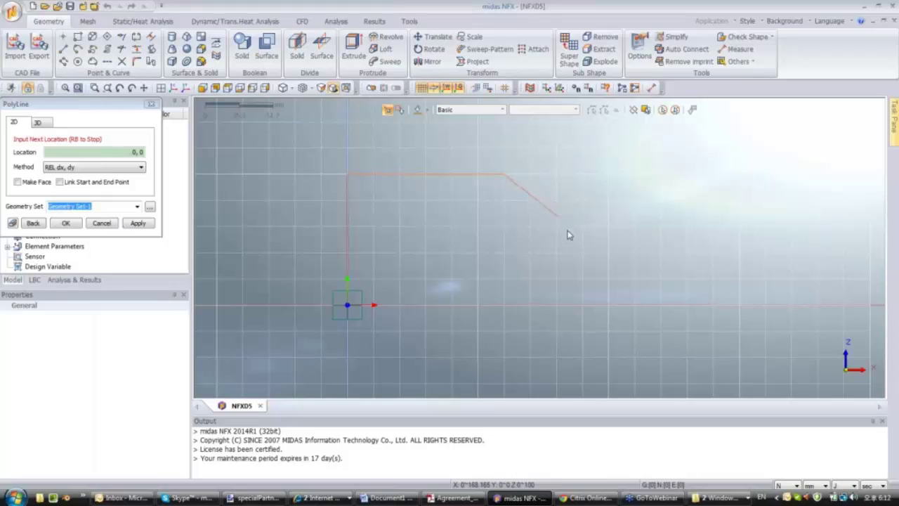
{"action": "left_click", "coordinate": [582, 254]}
{"action": "left_click", "coordinate": [661, 254]}
{"action": "left_click", "coordinate": [660, 304]}
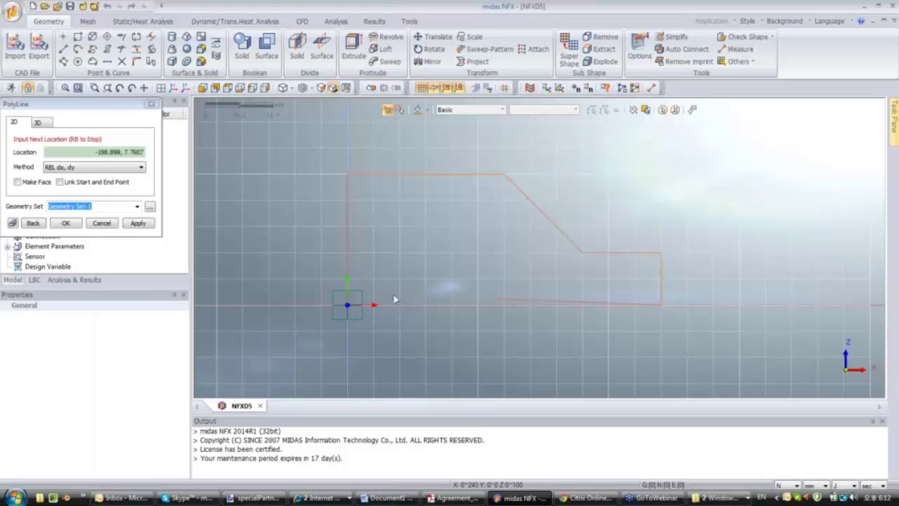
{"action": "left_click", "coordinate": [347, 304]}
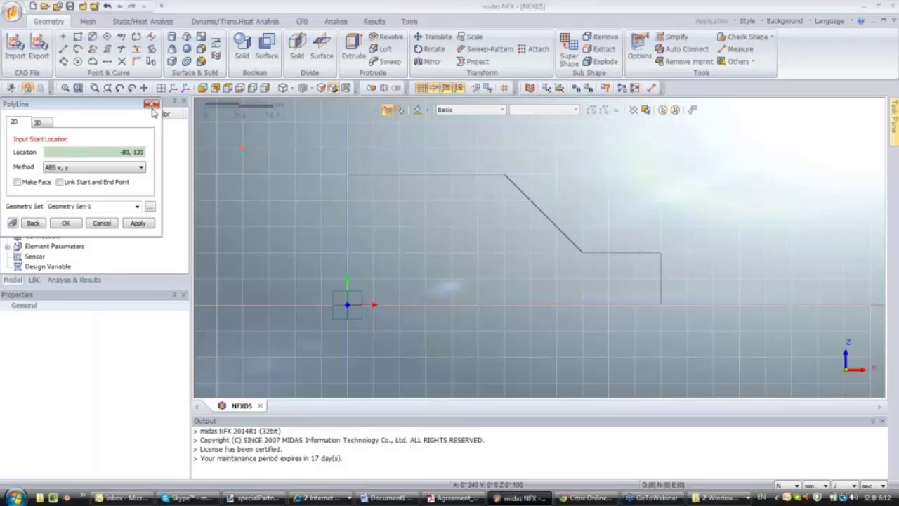
{"action": "left_click", "coordinate": [152, 106]}
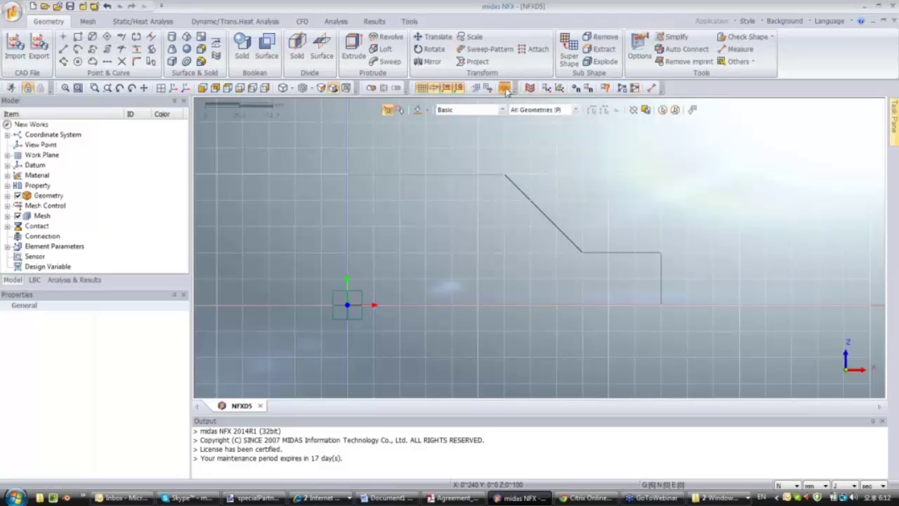
Review the snap options available for sketching, including Grid Snap.
{"action": "left_click", "coordinate": [506, 91]}
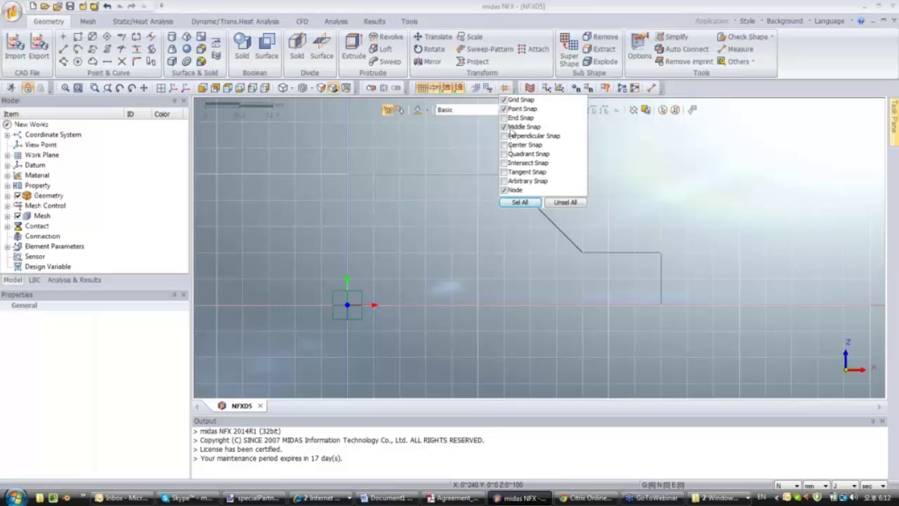
{"action": "left_click", "coordinate": [504, 99]}
{"action": "left_click", "coordinate": [504, 87]}
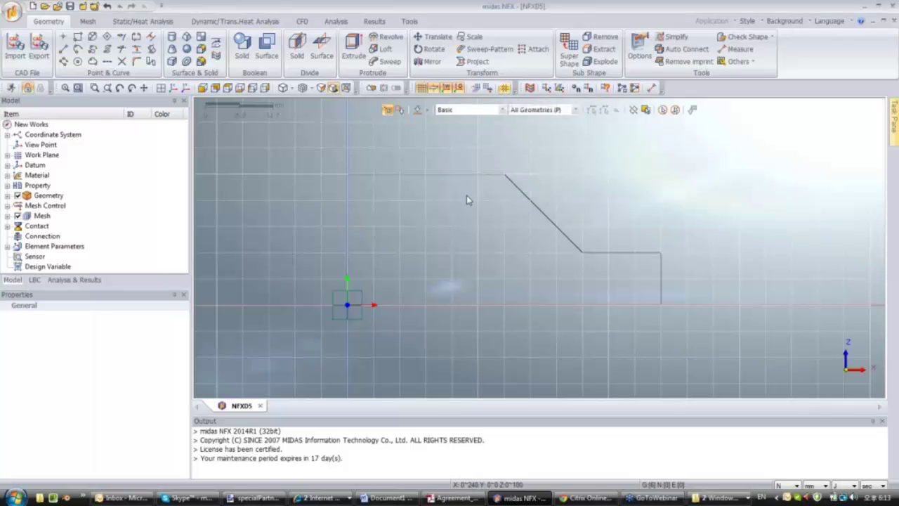
Move the work plane onto the YZ datum plane with its origin at the profile's lower far corner, 240, 0, 0.
{"action": "middle_click_drag", "start_coordinate": [467, 195], "coordinate": [469, 193]}
{"action": "scroll", "coordinate": [469, 198], "scroll_direction": "up", "scroll_amount": 1}
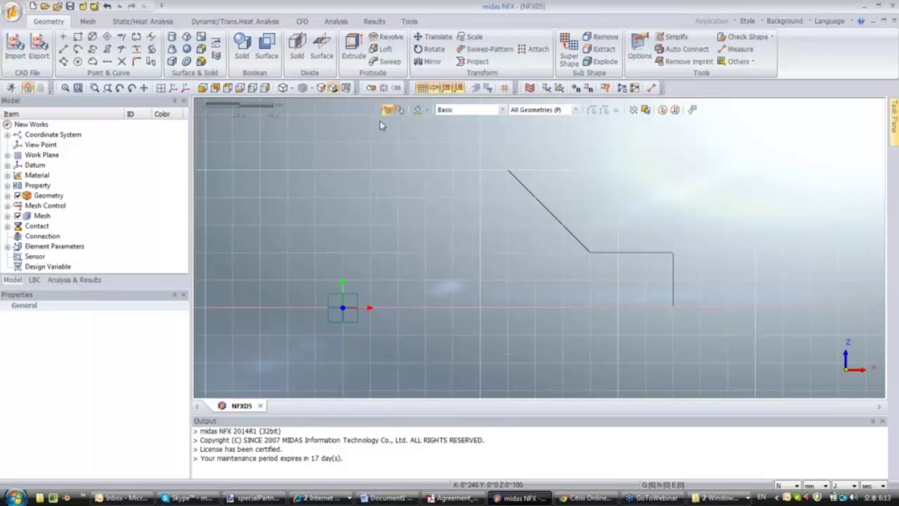
{"action": "left_click", "coordinate": [173, 88]}
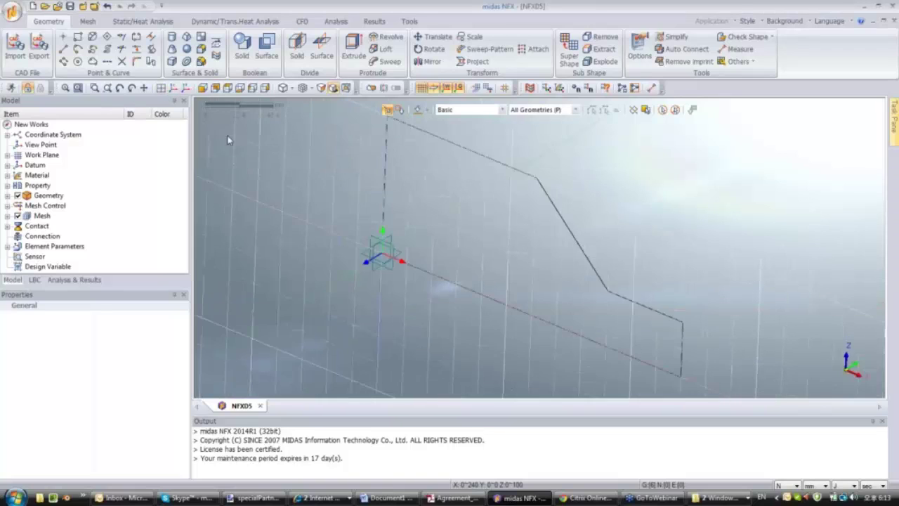
{"action": "scroll", "coordinate": [472, 294], "scroll_direction": "down", "scroll_amount": 2}
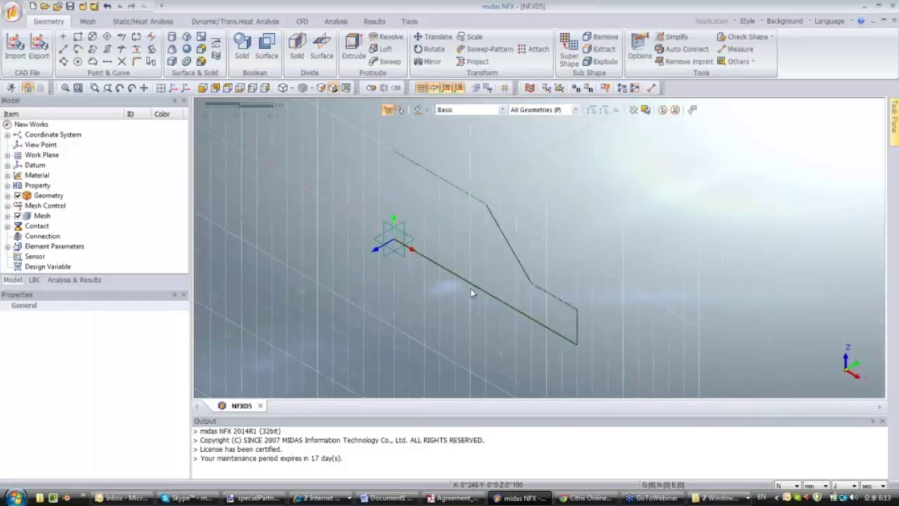
{"action": "scroll", "coordinate": [471, 288], "scroll_direction": "down", "scroll_amount": 2}
{"action": "middle_click_drag", "start_coordinate": [516, 195], "coordinate": [422, 174]}
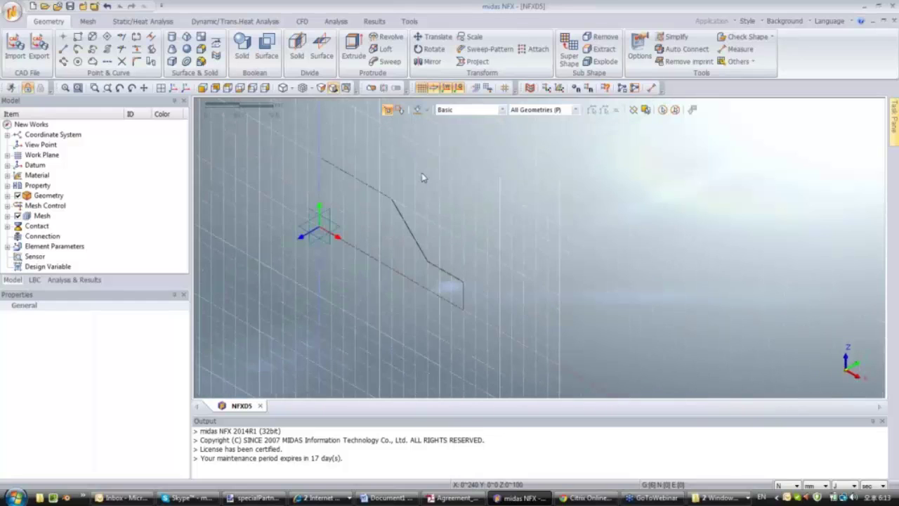
{"action": "right_click", "coordinate": [422, 174]}
{"action": "left_click", "coordinate": [453, 255]}
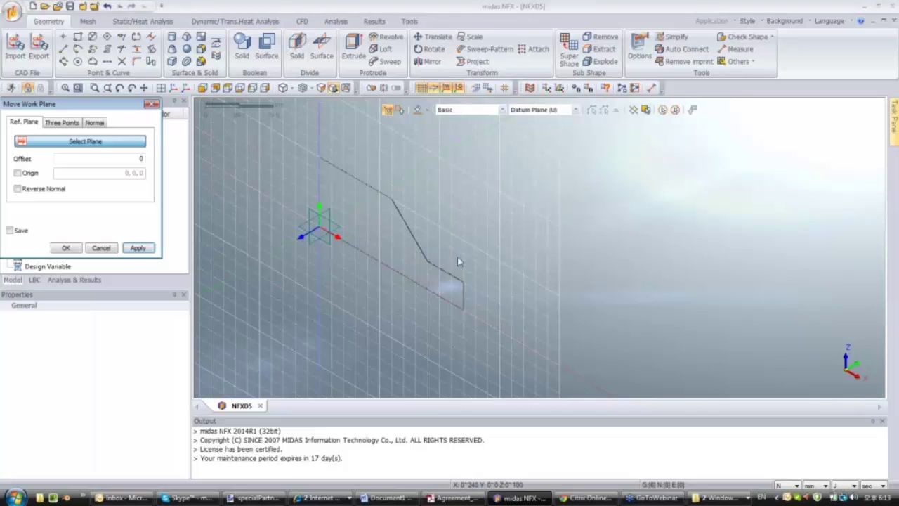
{"action": "left_click", "coordinate": [311, 239]}
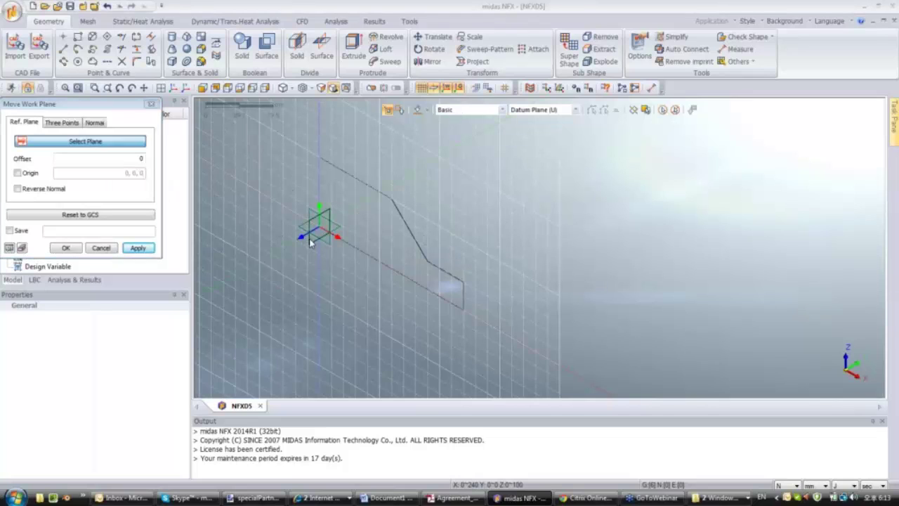
{"action": "left_click", "coordinate": [314, 242]}
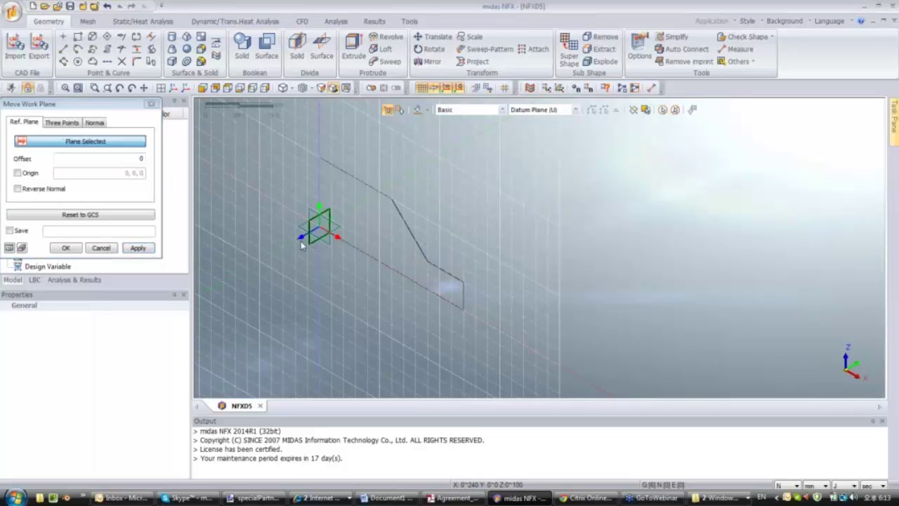
{"action": "left_click", "coordinate": [17, 173]}
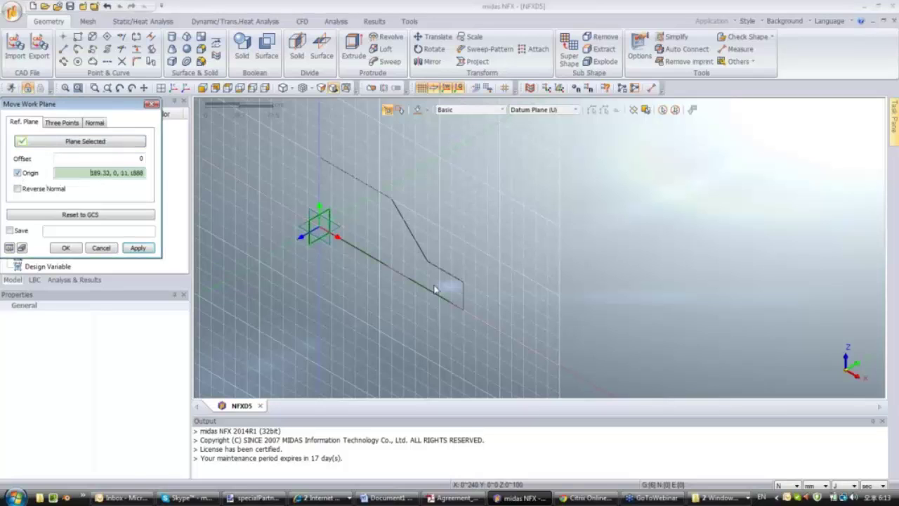
{"action": "left_click", "coordinate": [462, 309]}
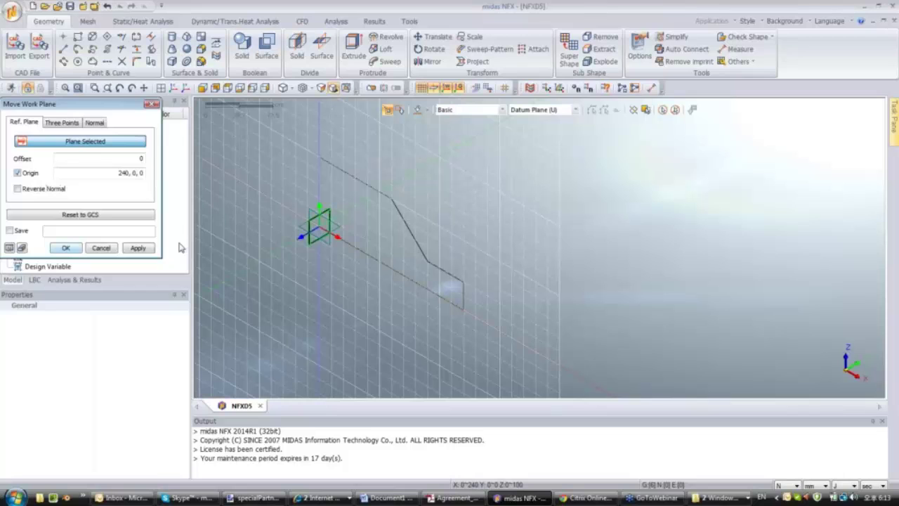
{"action": "key", "text": "Return"}
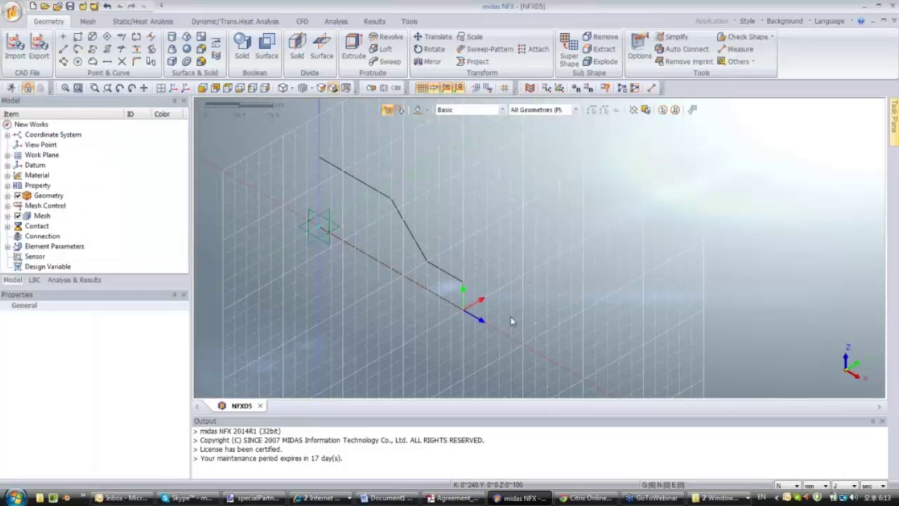
Draw a 120 by 40 mm rectangle on the work plane, starting from its origin at the profile's end.
{"action": "scroll", "coordinate": [373, 220], "scroll_direction": "up", "scroll_amount": 1}
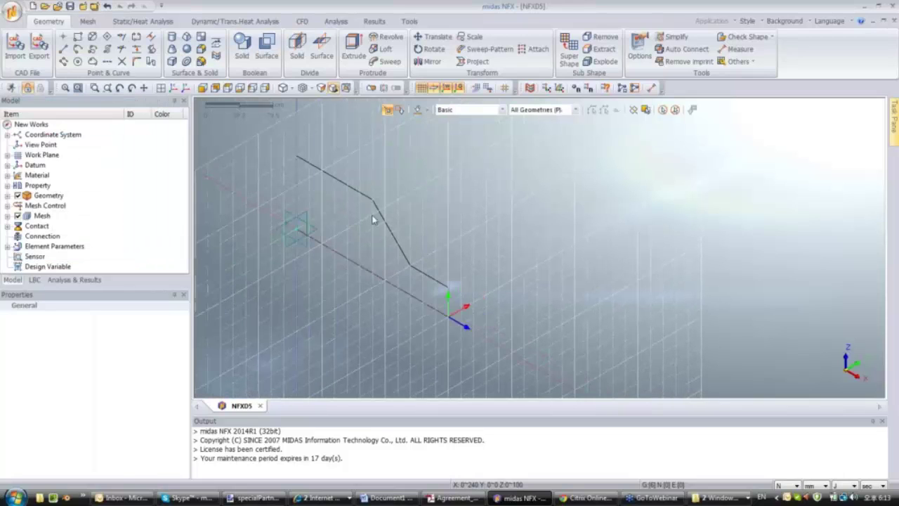
{"action": "left_click", "coordinate": [77, 37]}
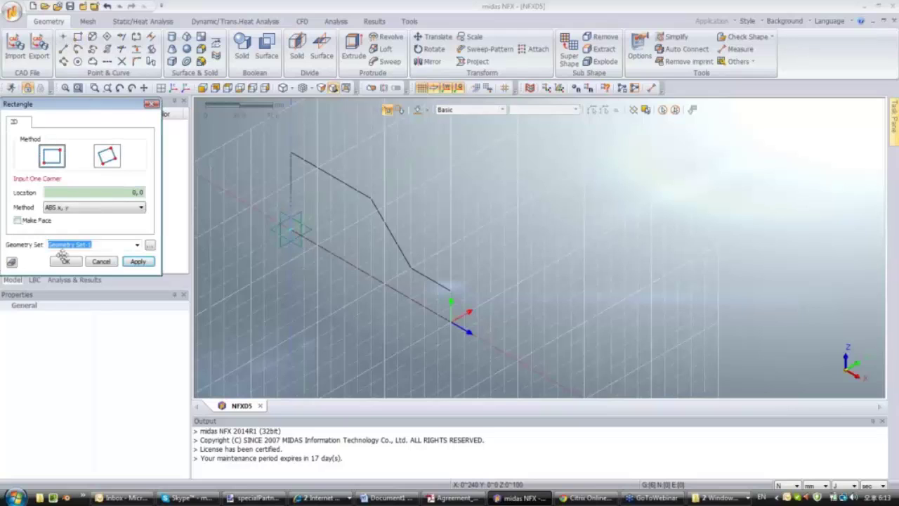
{"action": "left_click", "coordinate": [453, 323]}
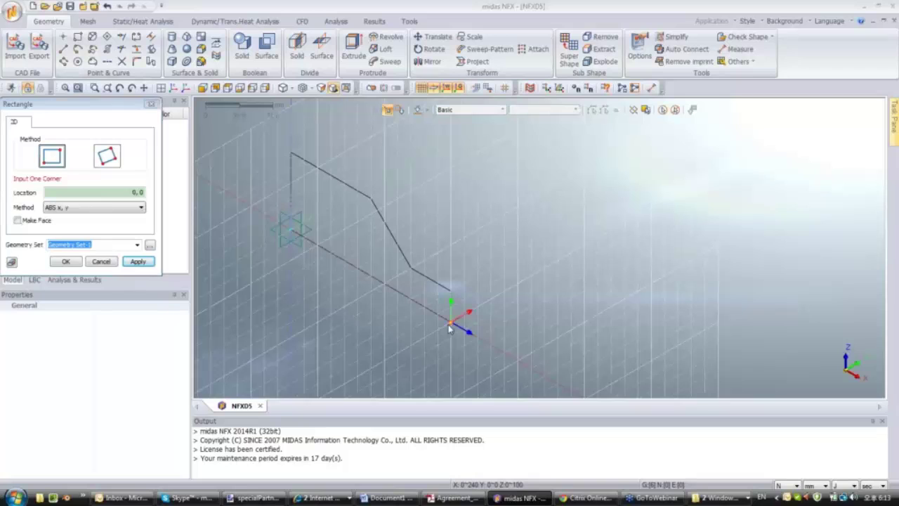
{"action": "left_click", "coordinate": [531, 247]}
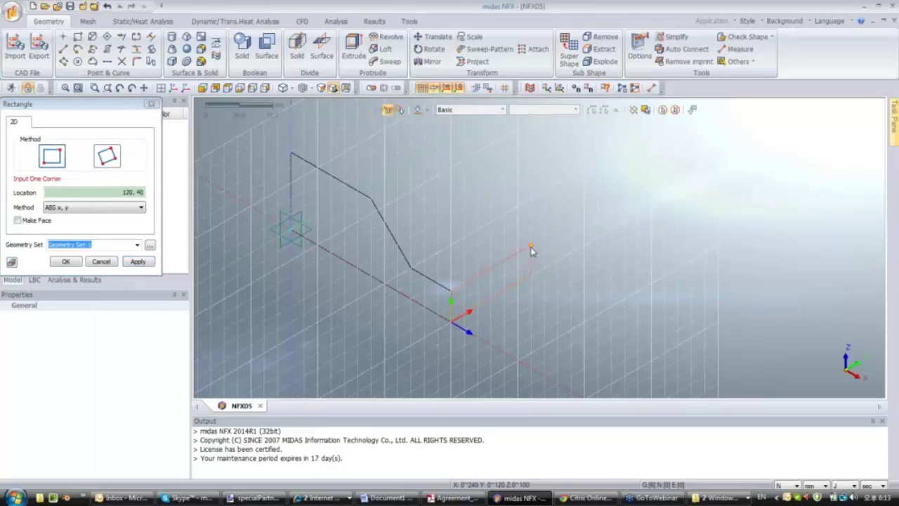
Finish the rectangle and move the work plane onto the vertical XZ datum plane, back at the global origin.
{"action": "left_click", "coordinate": [151, 104]}
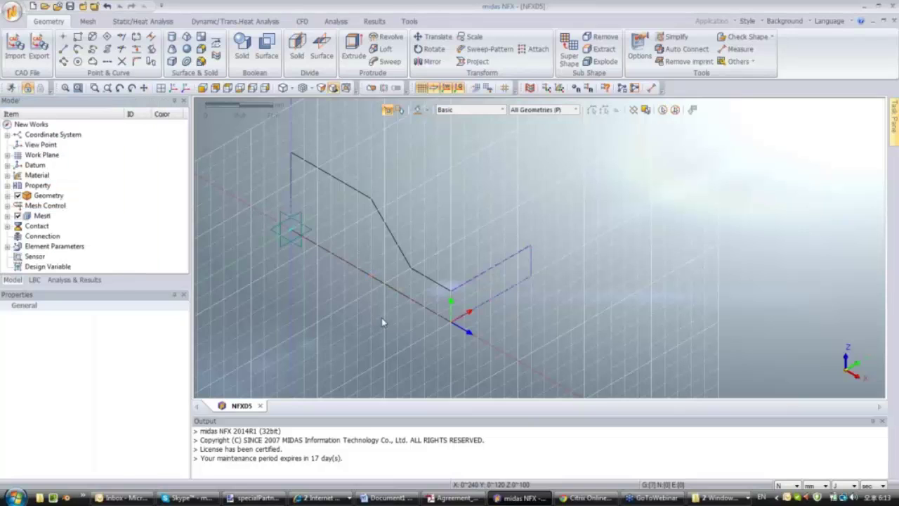
{"action": "mouse_move", "coordinate": [381, 318]}
{"action": "middle_mouse_down"}
{"action": "mouse_move", "coordinate": [355, 253]}
{"action": "mouse_move", "coordinate": [364, 258]}
{"action": "mouse_move", "coordinate": [339, 288]}
{"action": "middle_mouse_up"}
{"action": "right_click", "coordinate": [377, 281]}
{"action": "left_click", "coordinate": [419, 361]}
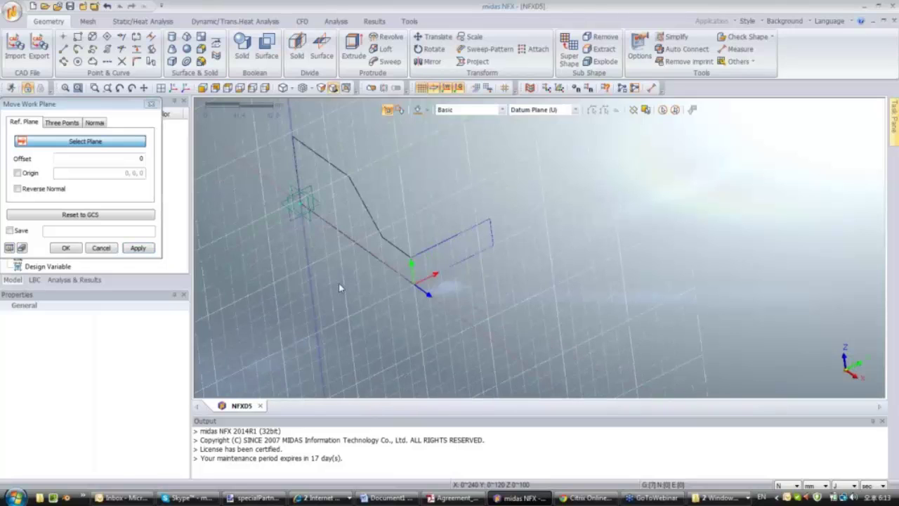
{"action": "left_click", "coordinate": [305, 216]}
{"action": "left_click", "coordinate": [65, 248]}
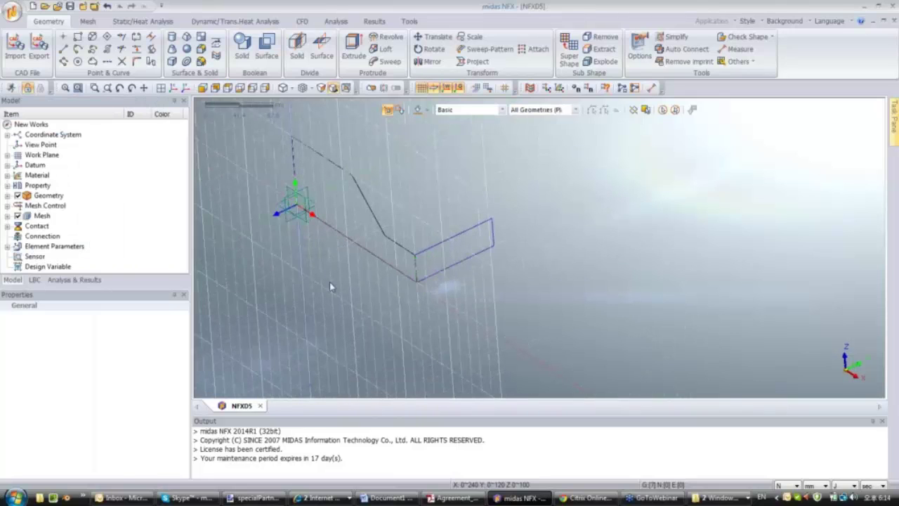
Extend the work plane grid by switching its number setting from automatic to user defined, keeping the 20 mm grid width.
{"action": "mouse_move", "coordinate": [330, 284]}
{"action": "middle_mouse_down"}
{"action": "mouse_move", "coordinate": [581, 311]}
{"action": "mouse_move", "coordinate": [497, 207]}
{"action": "middle_mouse_up"}
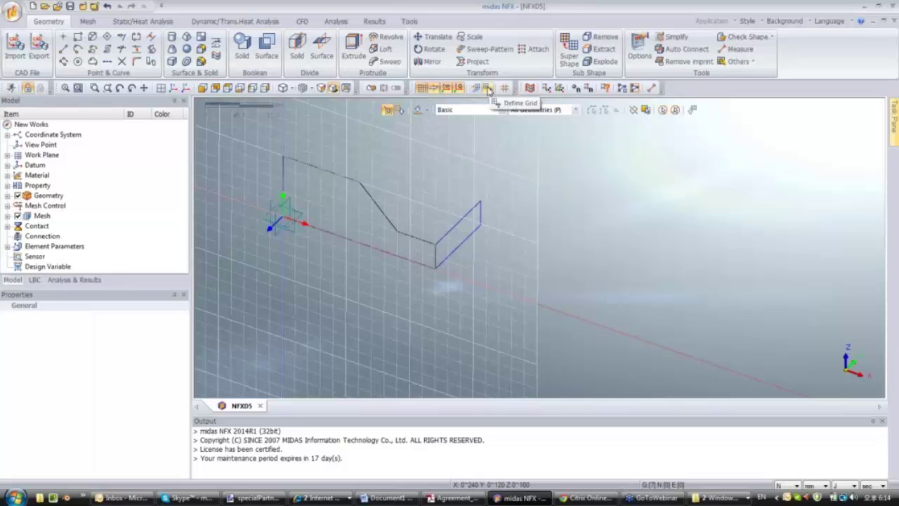
{"action": "left_click", "coordinate": [489, 90]}
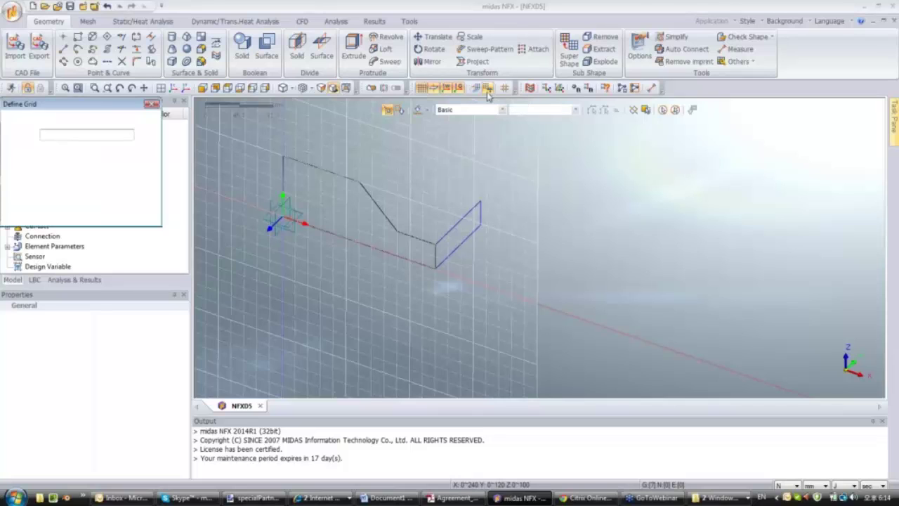
{"action": "left_click_drag", "start_coordinate": [124, 106], "coordinate": [152, 121]}
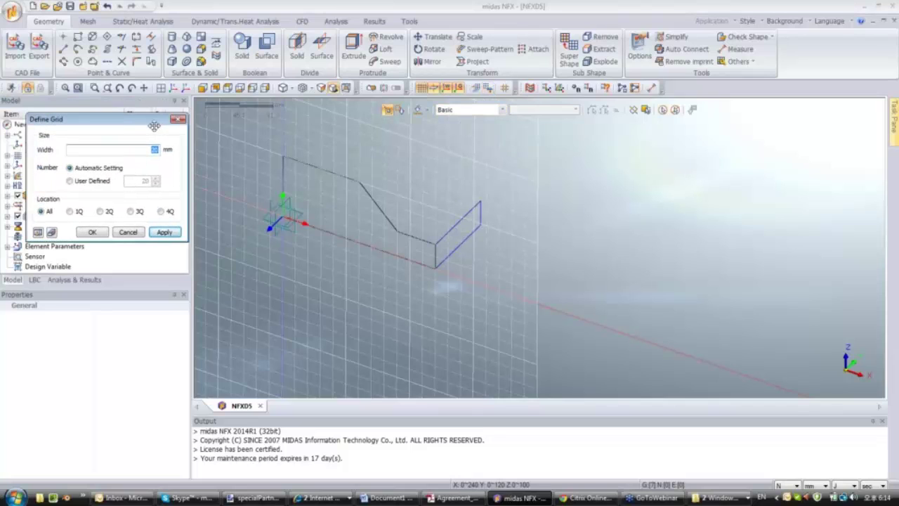
{"action": "double_click", "coordinate": [153, 149]}
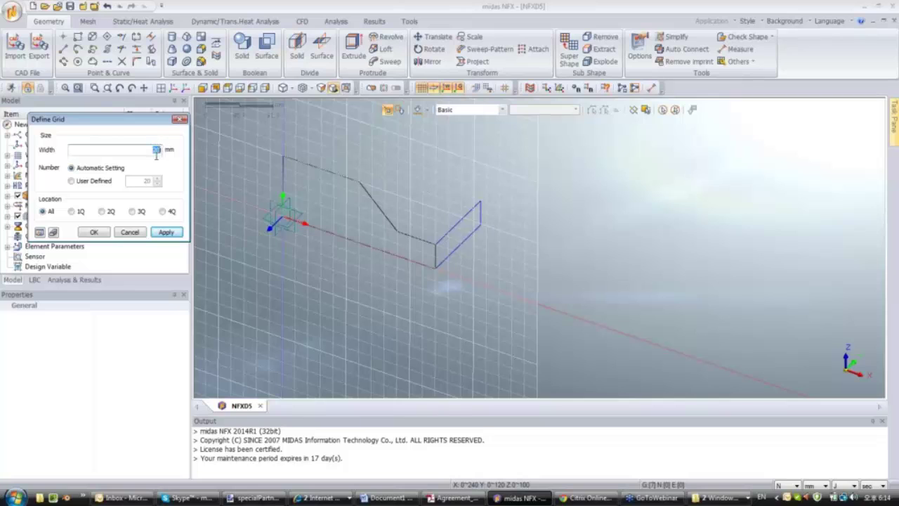
{"action": "left_click", "coordinate": [75, 182]}
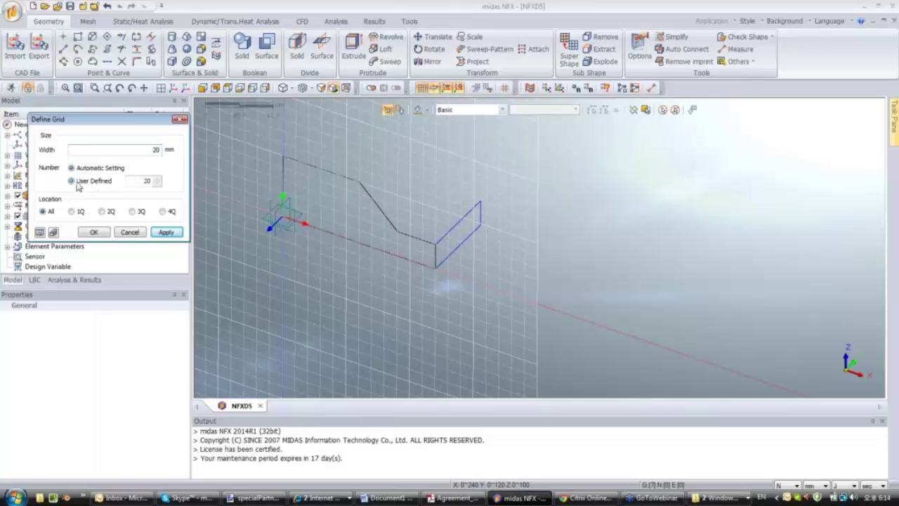
{"action": "left_click_drag", "start_coordinate": [153, 181], "coordinate": [161, 177]}
{"action": "type", "text": "100"}
{"action": "left_click", "coordinate": [94, 232]}
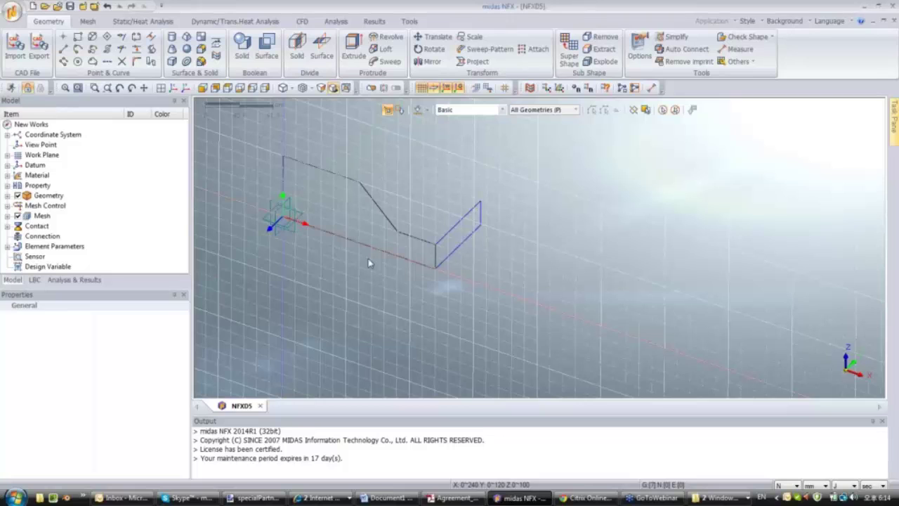
Draw a 340 mm straight line along the X axis from the stepped profile's lower far corner at 240, 0.
{"action": "middle_click_drag", "start_coordinate": [365, 262], "coordinate": [392, 204]}
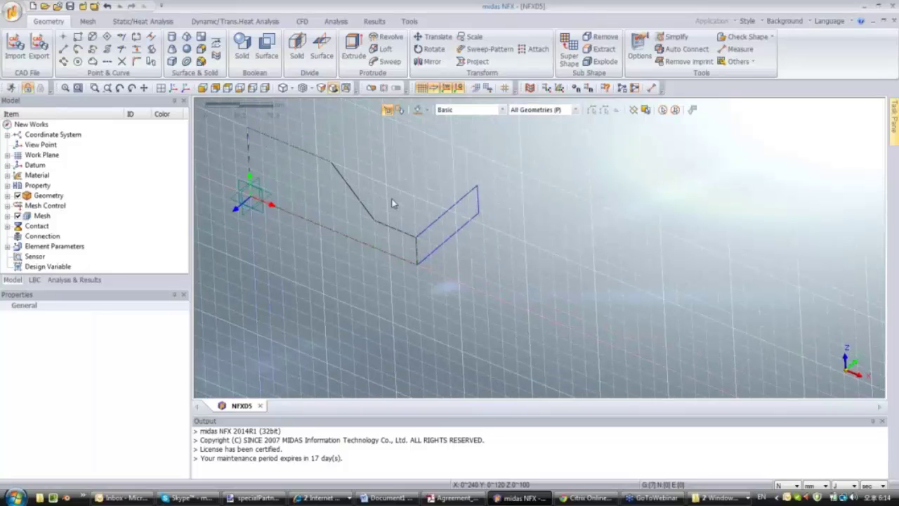
{"action": "left_click", "coordinate": [63, 49]}
{"action": "left_click", "coordinate": [419, 265]}
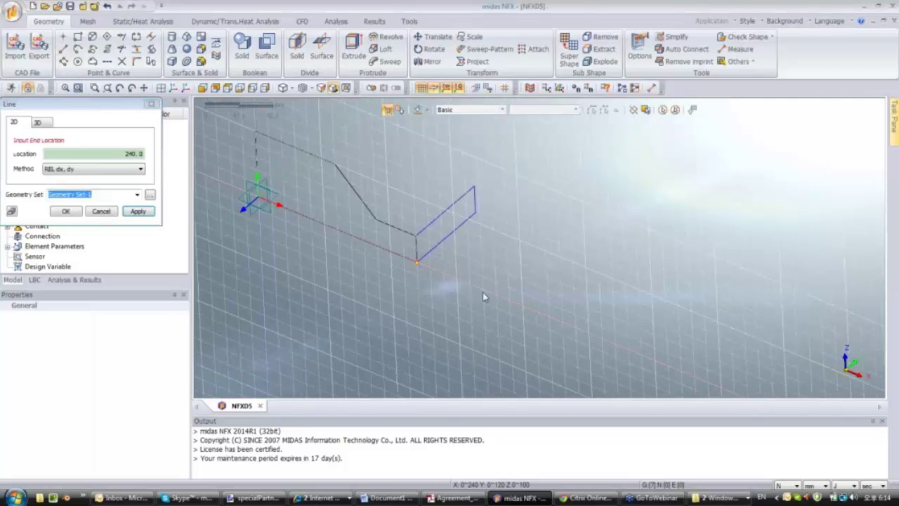
{"action": "left_click", "coordinate": [640, 356]}
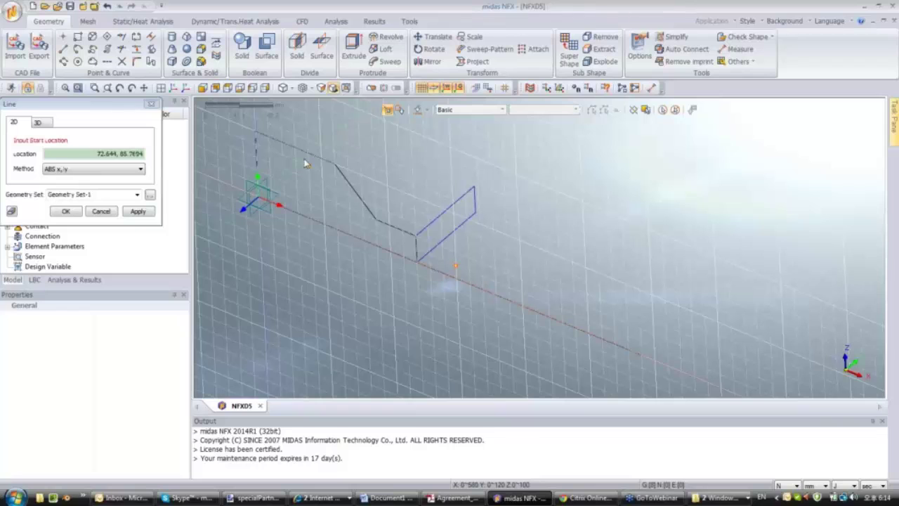
{"action": "left_click", "coordinate": [151, 104]}
{"action": "key", "text": "Escape"}
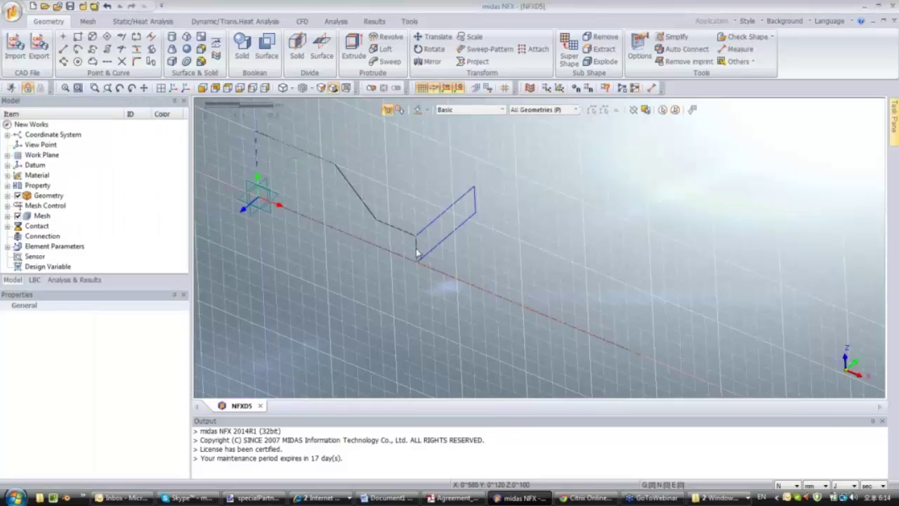
{"action": "mouse_move", "coordinate": [417, 248]}
{"action": "middle_mouse_down"}
{"action": "mouse_move", "coordinate": [426, 293]}
{"action": "mouse_move", "coordinate": [422, 287]}
{"action": "middle_mouse_up"}
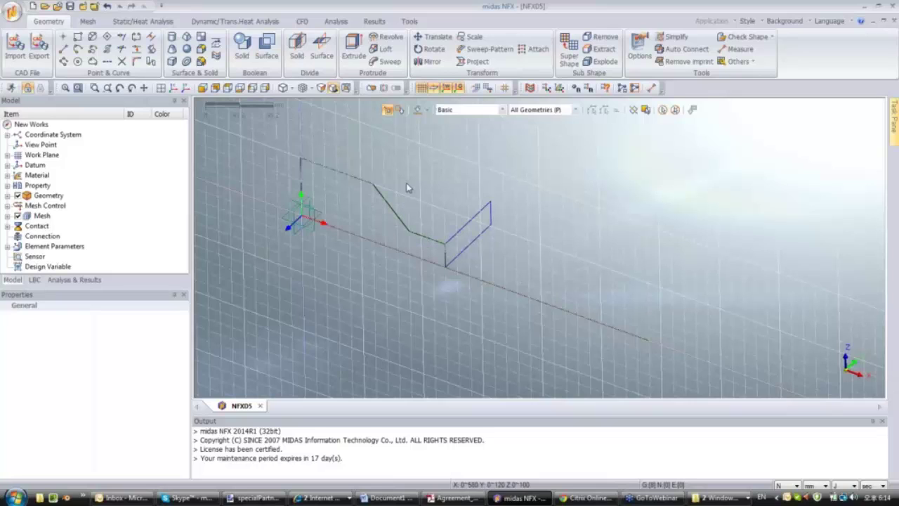
Set up a 2D Map-Area mesh with automatic mapped boundaries on the stepped profile's six edges and preview it.
{"action": "left_click", "coordinate": [87, 22]}
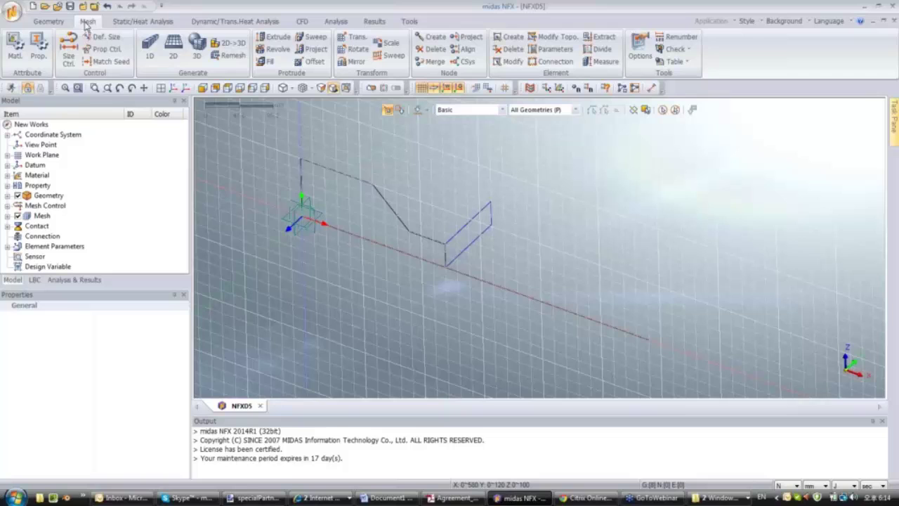
{"action": "left_click", "coordinate": [175, 49]}
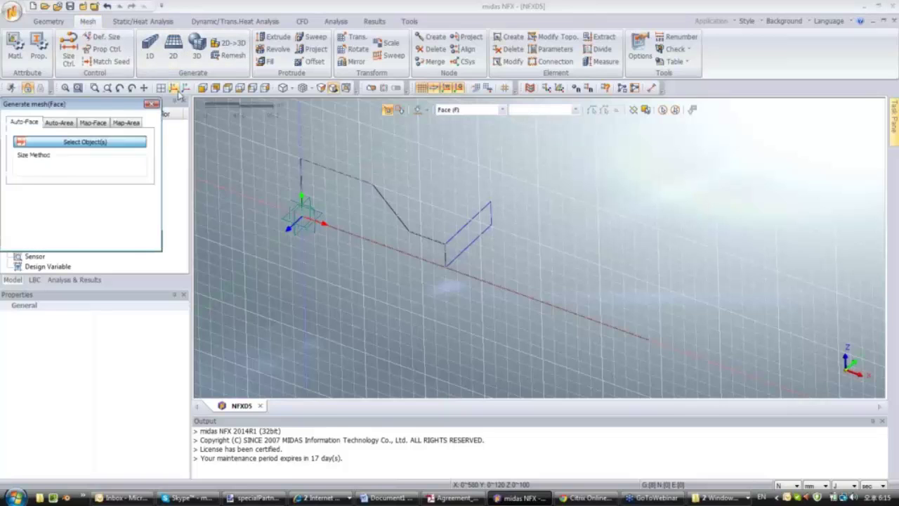
{"action": "left_click_drag", "start_coordinate": [108, 106], "coordinate": [172, 130]}
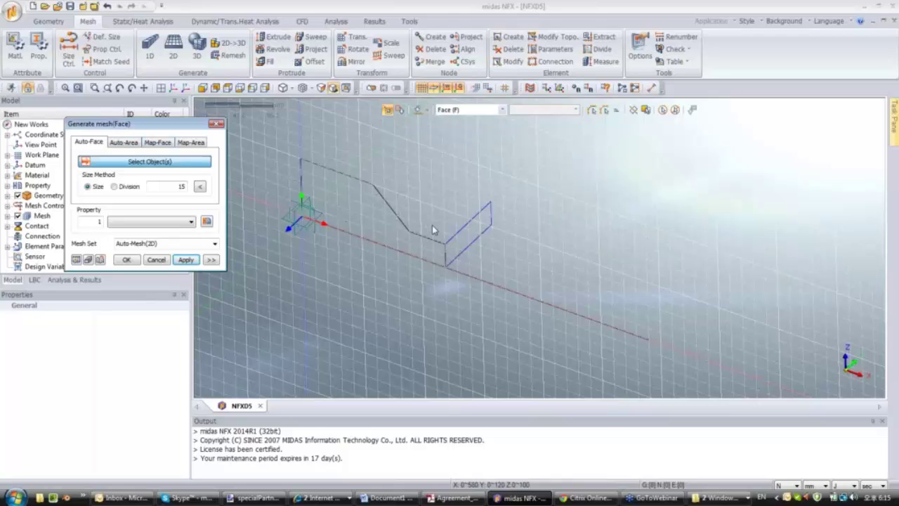
{"action": "left_click", "coordinate": [192, 142]}
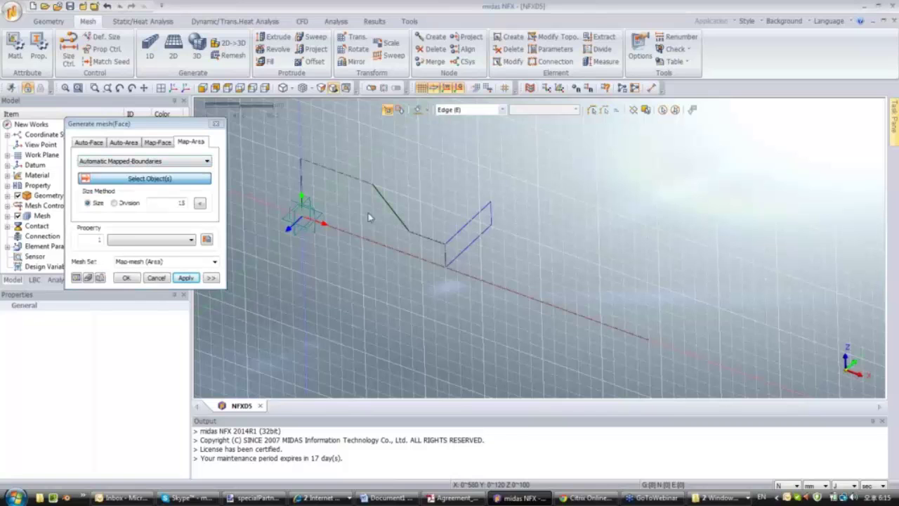
{"action": "middle_click_drag", "start_coordinate": [369, 214], "coordinate": [367, 213]}
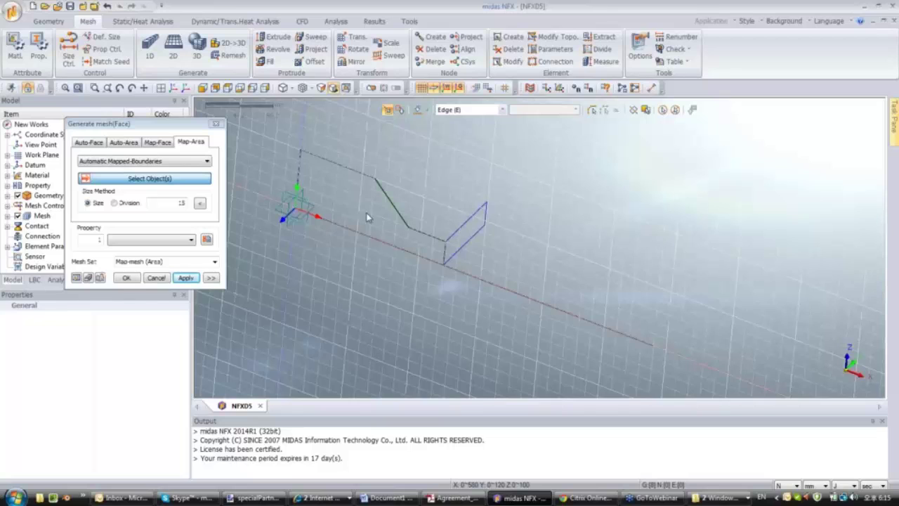
{"action": "scroll", "coordinate": [367, 213], "scroll_direction": "up", "scroll_amount": 1}
{"action": "middle_click_drag", "start_coordinate": [314, 178], "coordinate": [316, 180]}
{"action": "left_click", "coordinate": [313, 180]}
{"action": "left_click", "coordinate": [342, 186]}
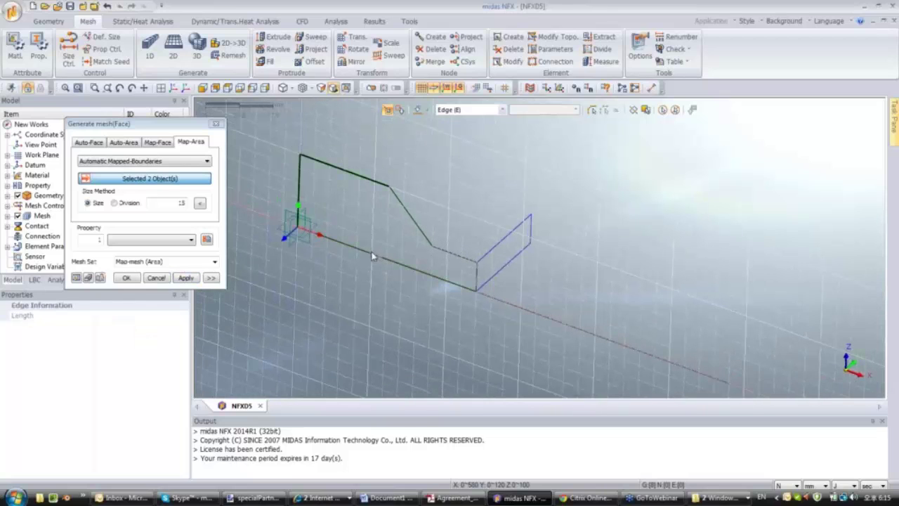
{"action": "left_click", "coordinate": [373, 257]}
{"action": "left_click", "coordinate": [415, 226]}
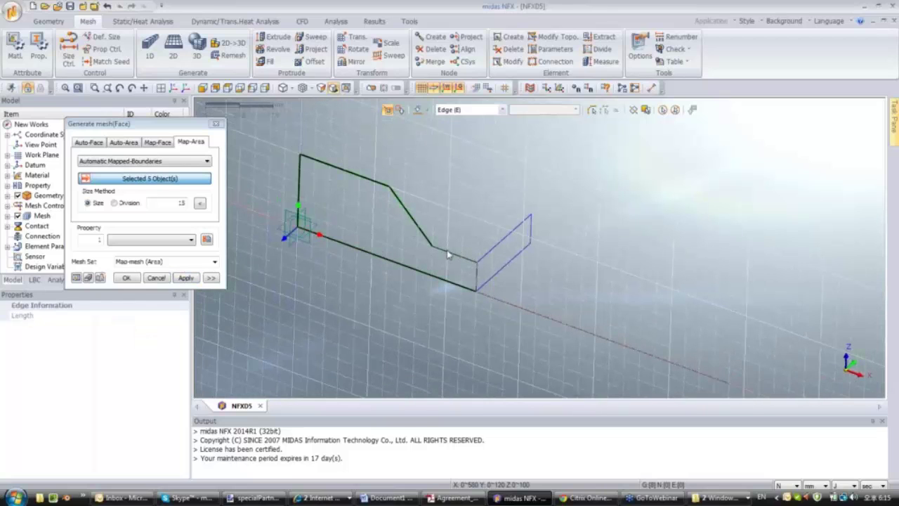
{"action": "left_click", "coordinate": [449, 251]}
{"action": "left_click", "coordinate": [477, 276]}
{"action": "left_click", "coordinate": [74, 278]}
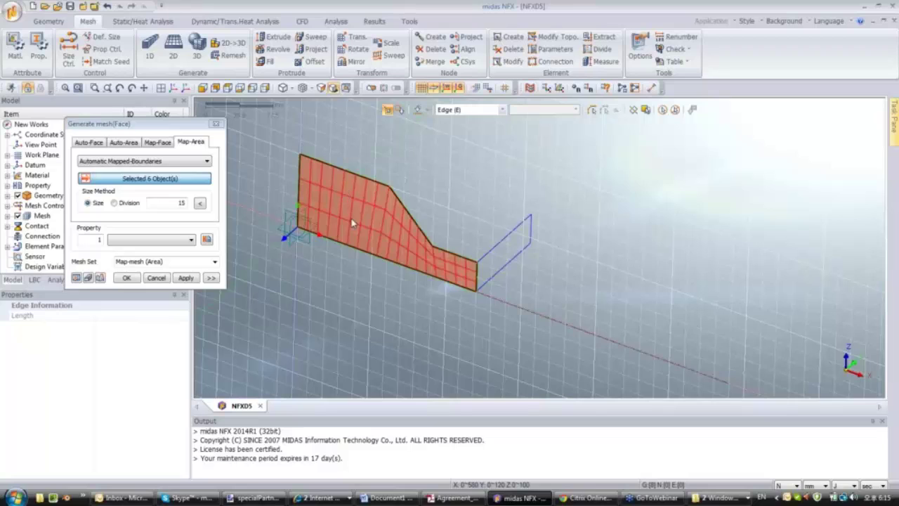
Set the element size to 10 and generate the mapped mesh on the stepped profile.
{"action": "left_click_drag", "start_coordinate": [188, 204], "coordinate": [174, 203]}
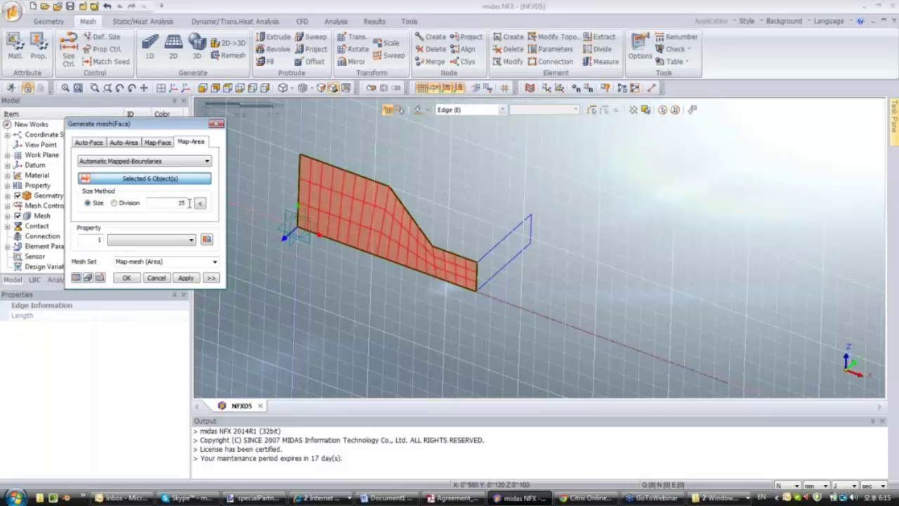
{"action": "type", "text": "100"}
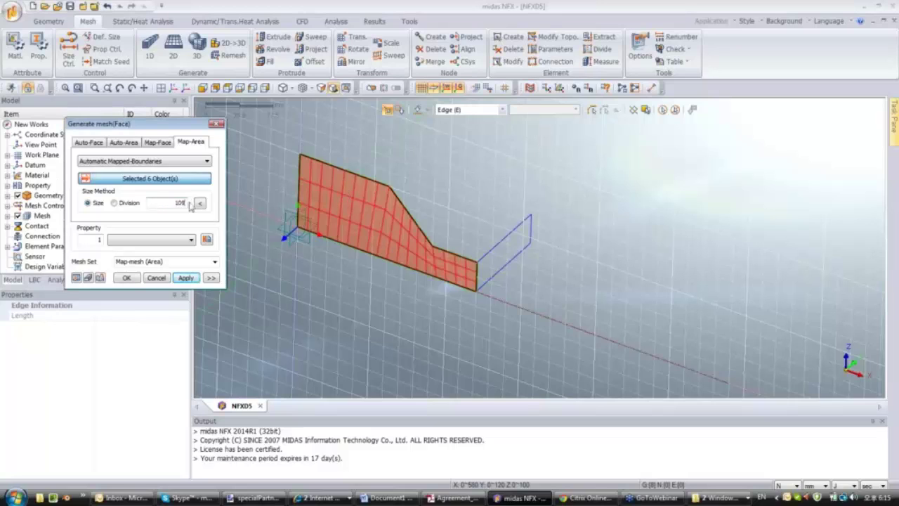
{"action": "key", "text": "BackSpace"}
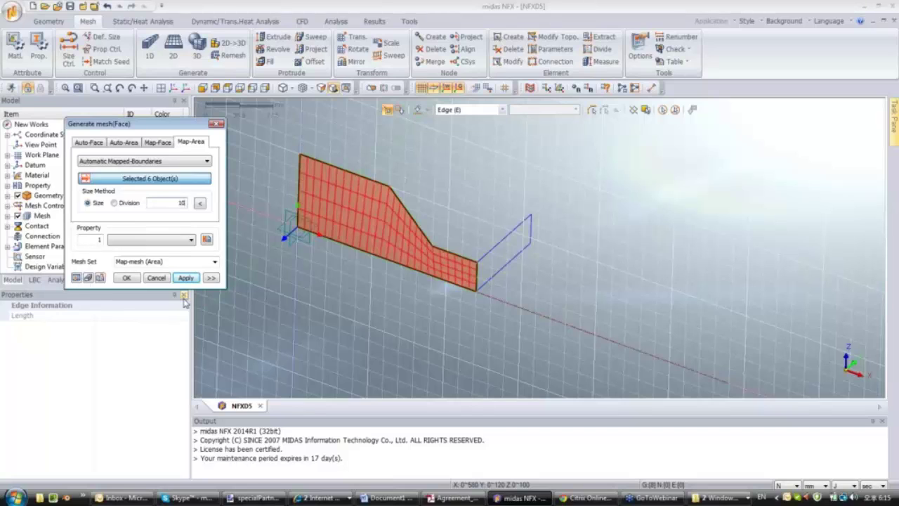
{"action": "left_click", "coordinate": [185, 278]}
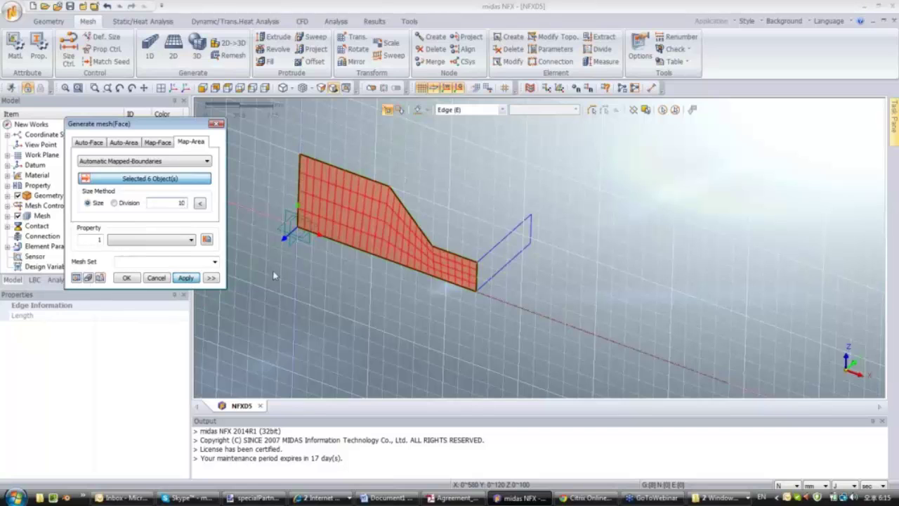
Generate a mapped area mesh with element size 10 from the rectangle's four edges, previewing it first.
{"action": "left_click", "coordinate": [409, 293]}
{"action": "key", "text": "Left"}
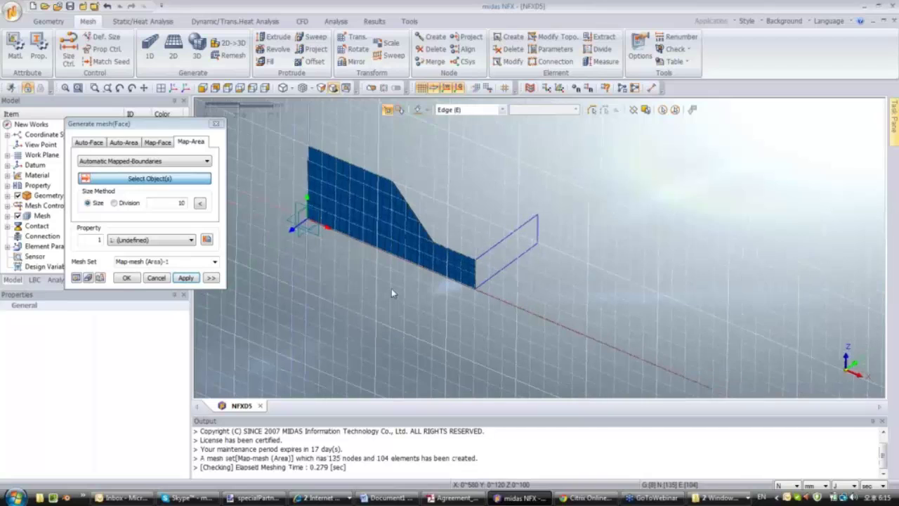
{"action": "key", "text": "Left"}
{"action": "left_click", "coordinate": [517, 262]}
{"action": "left_click", "coordinate": [549, 229]}
{"action": "left_click", "coordinate": [532, 226]}
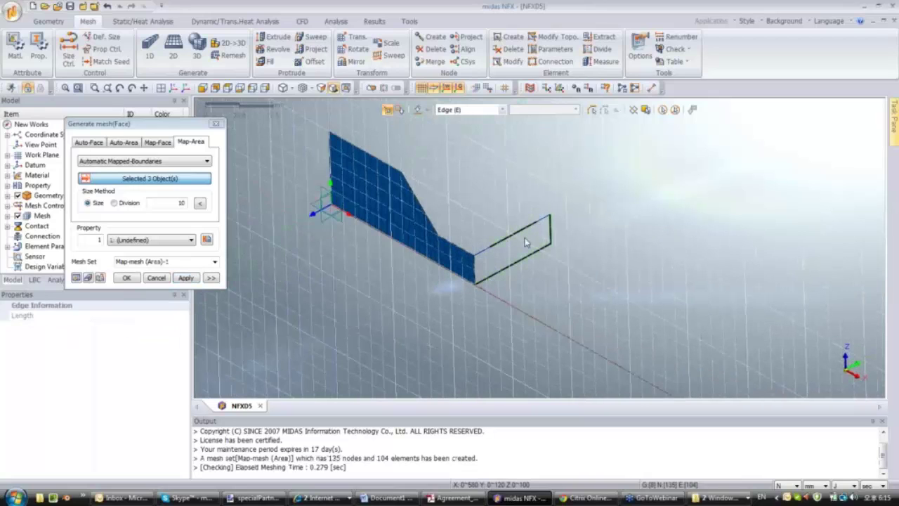
{"action": "left_click", "coordinate": [477, 274]}
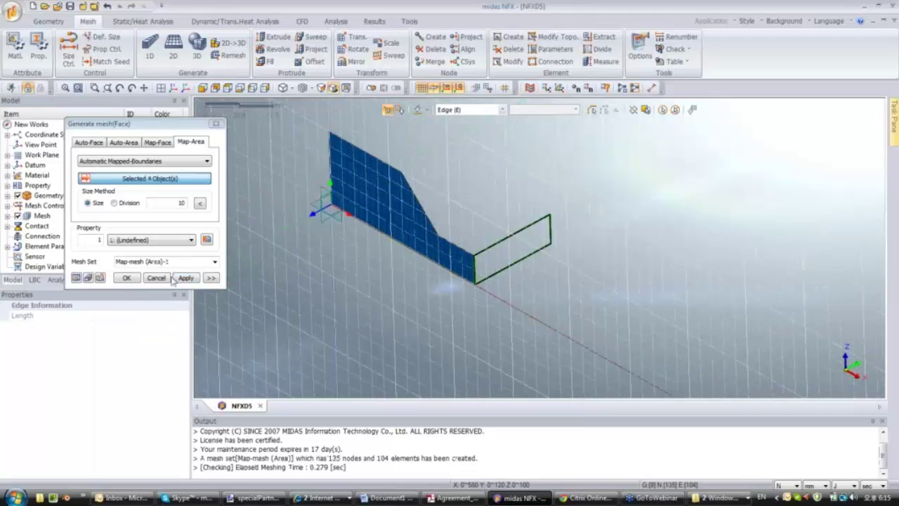
{"action": "left_click", "coordinate": [76, 278]}
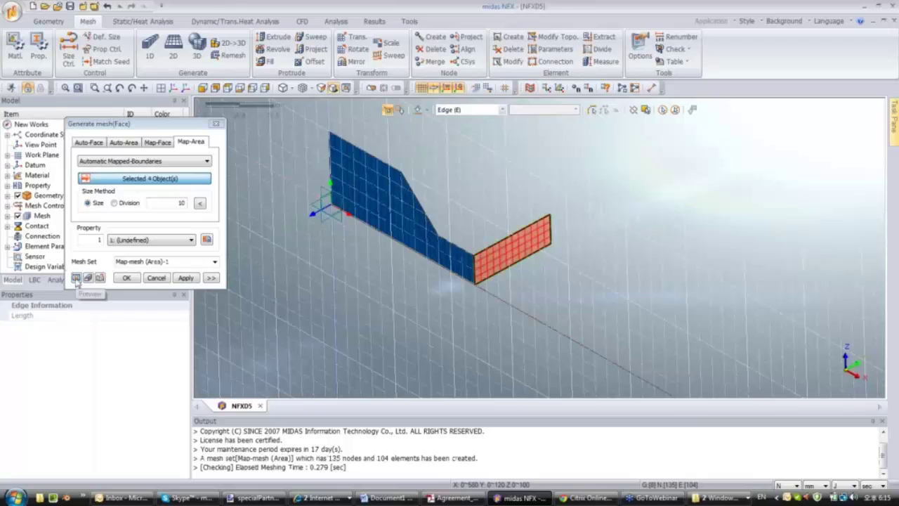
{"action": "left_click", "coordinate": [127, 277]}
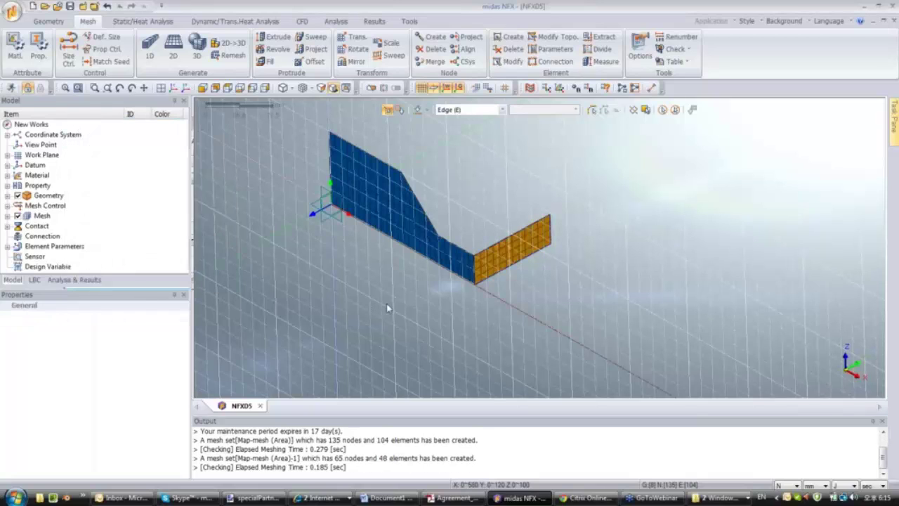
Set up a 2D-to-3D Sweep Mesh on the stepped profile's mesh elements, with the source elements set to Delete.
{"action": "middle_click_drag", "start_coordinate": [416, 287], "coordinate": [367, 280]}
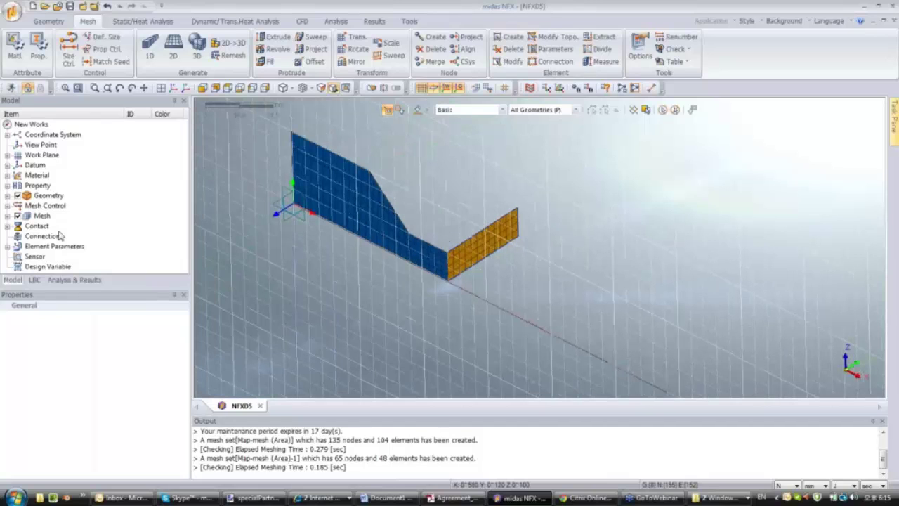
{"action": "middle_click_drag", "start_coordinate": [357, 270], "coordinate": [356, 182], "text": "ctrl"}
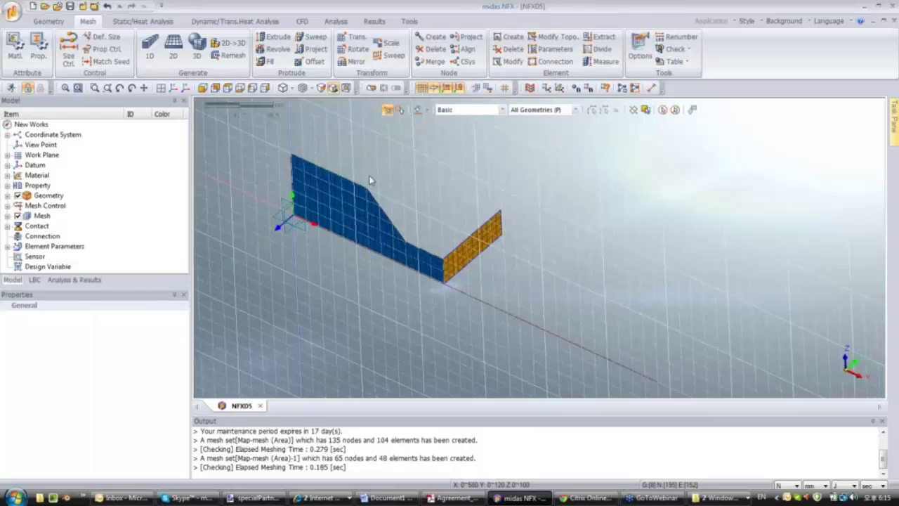
{"action": "left_click", "coordinate": [315, 38]}
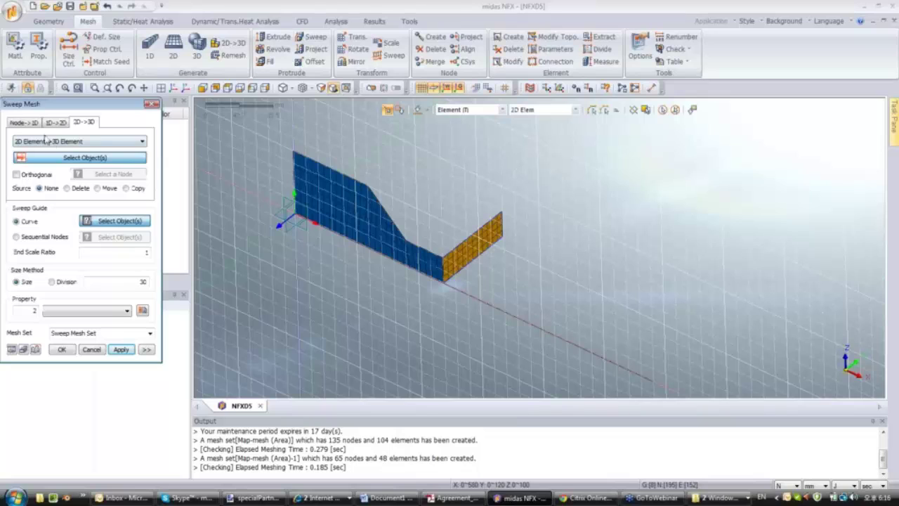
{"action": "left_click", "coordinate": [48, 142]}
{"action": "left_click", "coordinate": [47, 142]}
{"action": "left_click_drag", "start_coordinate": [273, 142], "coordinate": [450, 333]}
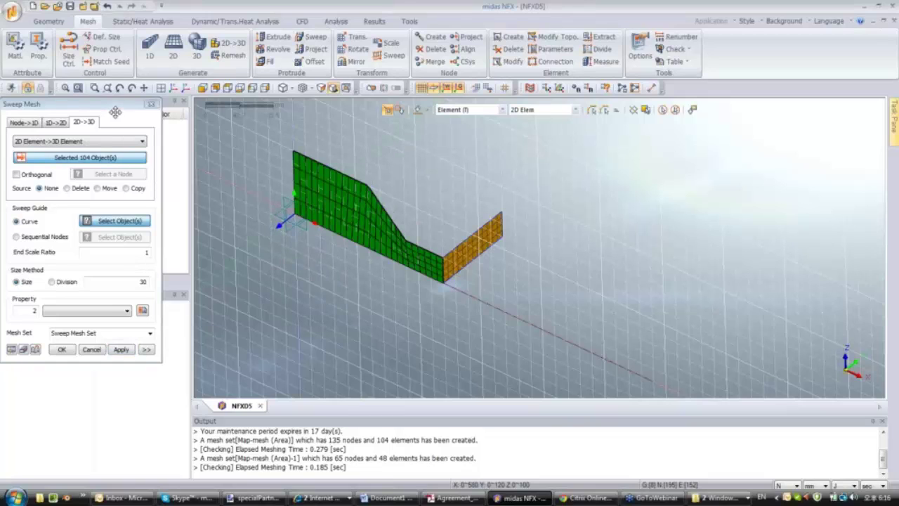
{"action": "left_click_drag", "start_coordinate": [120, 104], "coordinate": [222, 143]}
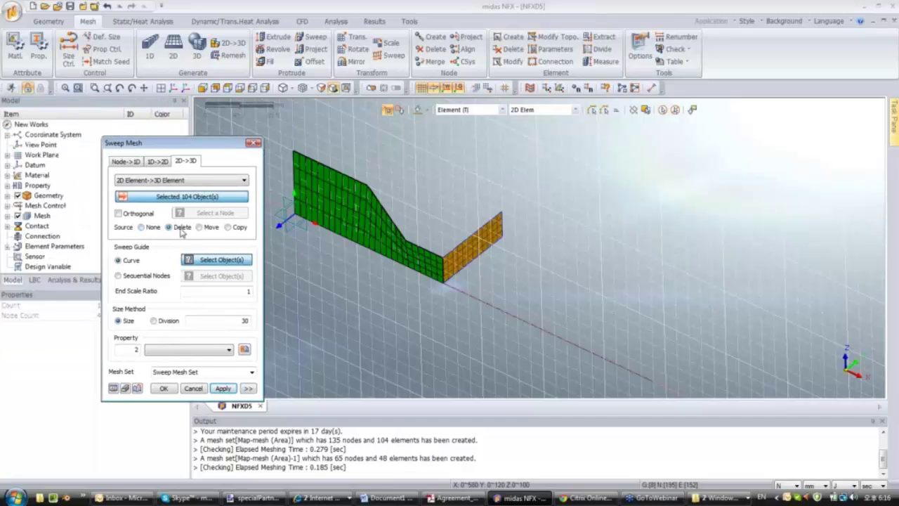
Use the rectangle's upper long edge as the sweep guide curve, preview the sweep and generate the 3D mesh.
{"action": "left_click", "coordinate": [210, 260]}
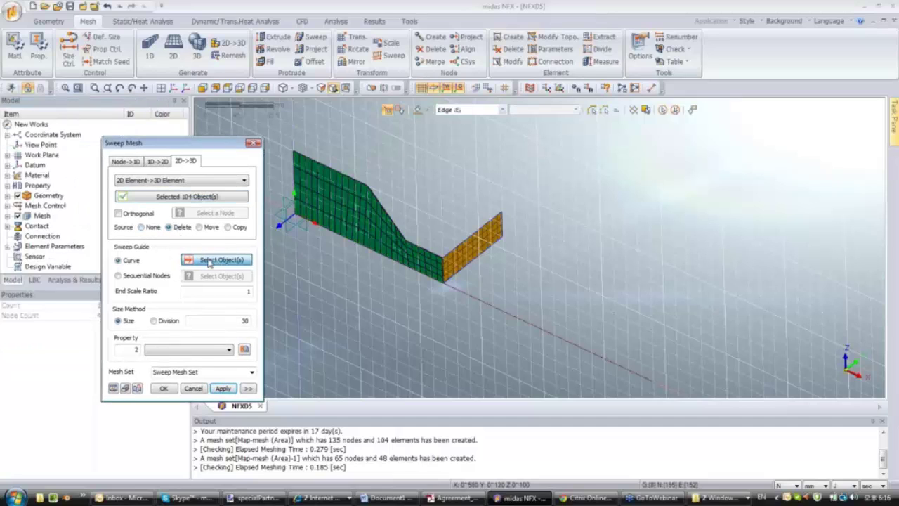
{"action": "left_click", "coordinate": [457, 252]}
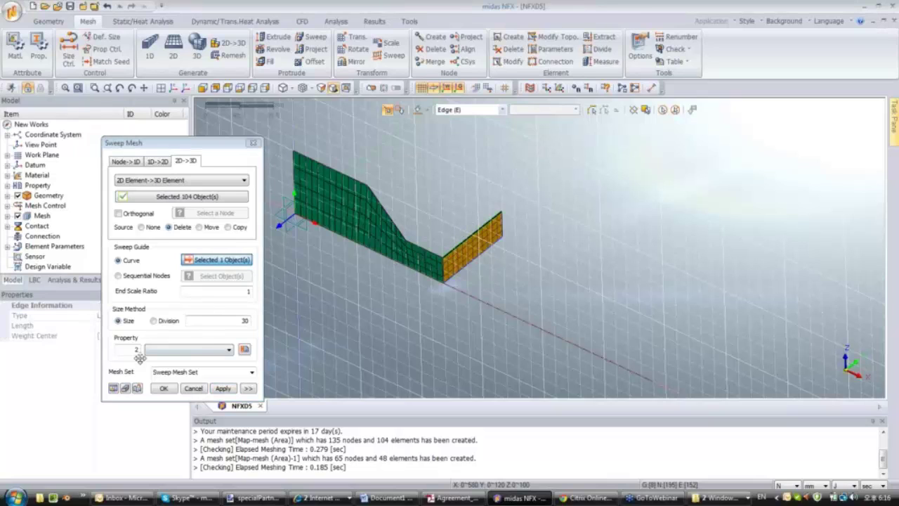
{"action": "left_click", "coordinate": [113, 388]}
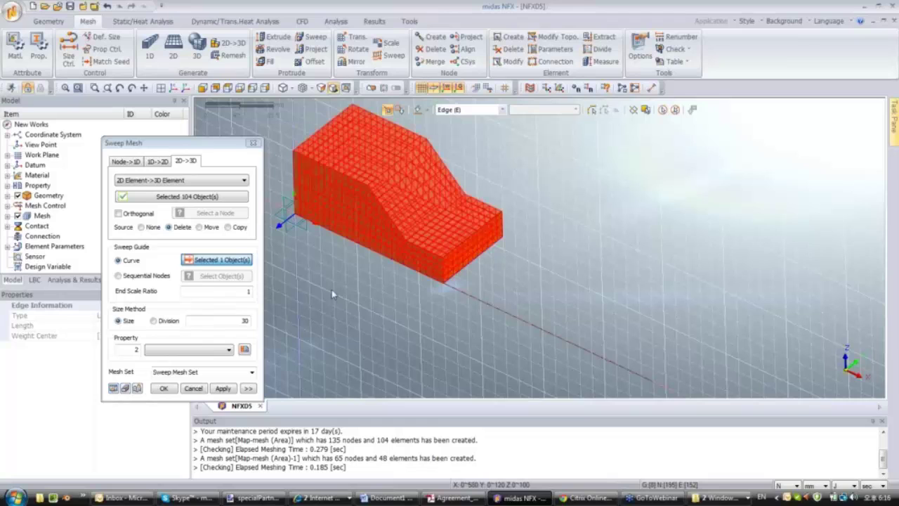
{"action": "left_click", "coordinate": [223, 389]}
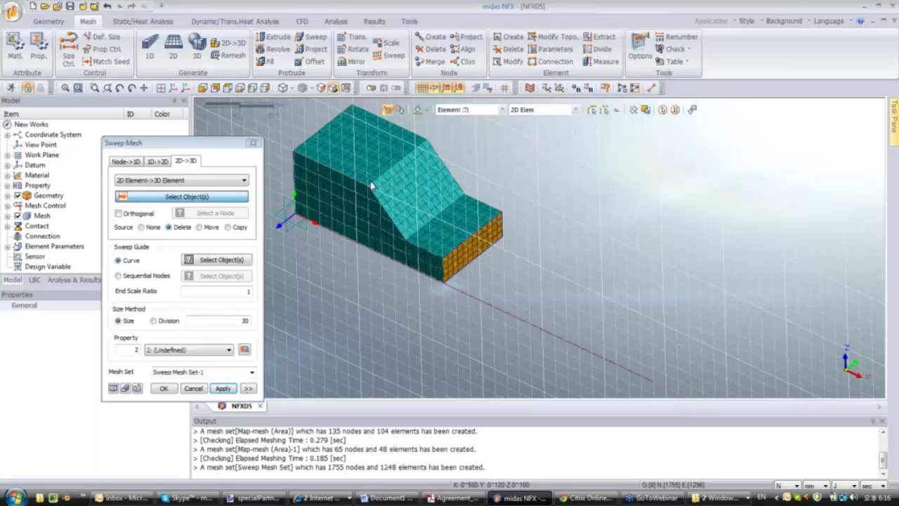
Select the Map-mesh (Area)-1 elements as the sweep source and the 340 mm line as the guide curve.
{"action": "middle_click_drag", "start_coordinate": [371, 185], "coordinate": [406, 243]}
{"action": "left_click_drag", "start_coordinate": [213, 141], "coordinate": [305, 127]}
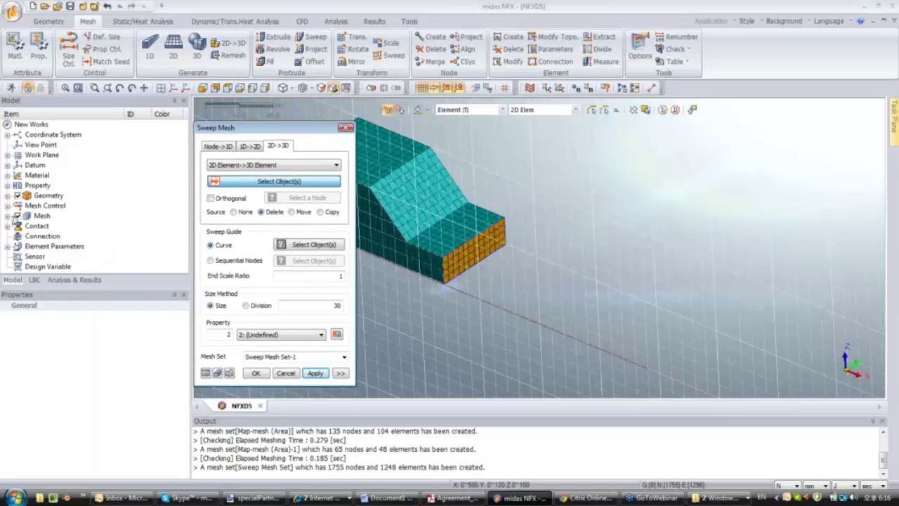
{"action": "left_click", "coordinate": [8, 217]}
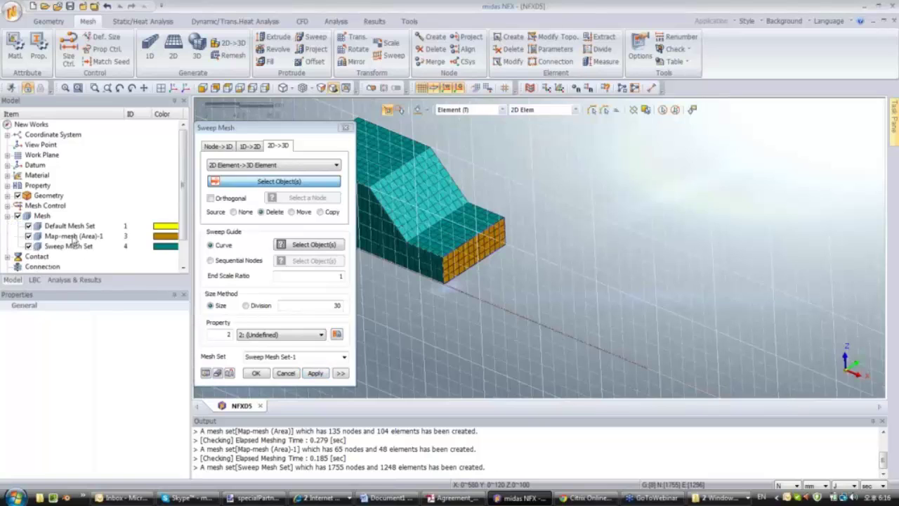
{"action": "left_click", "coordinate": [73, 237]}
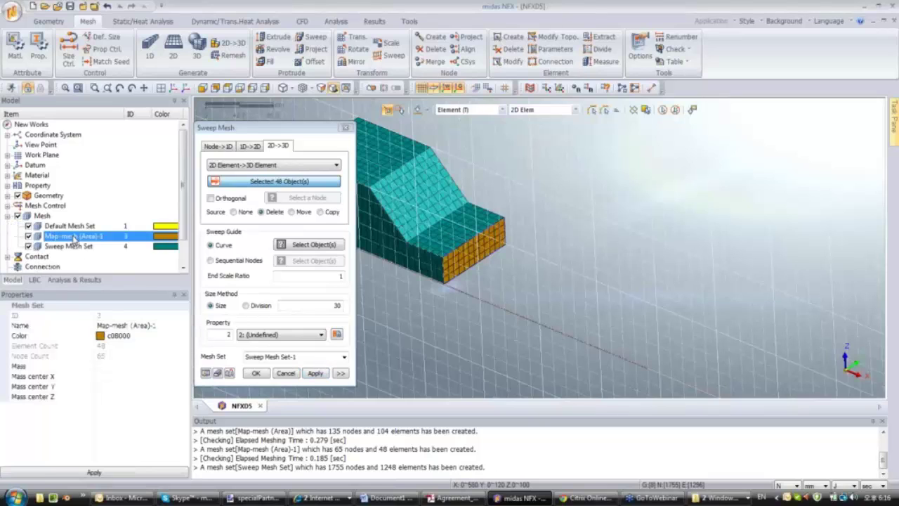
{"action": "left_click", "coordinate": [304, 248]}
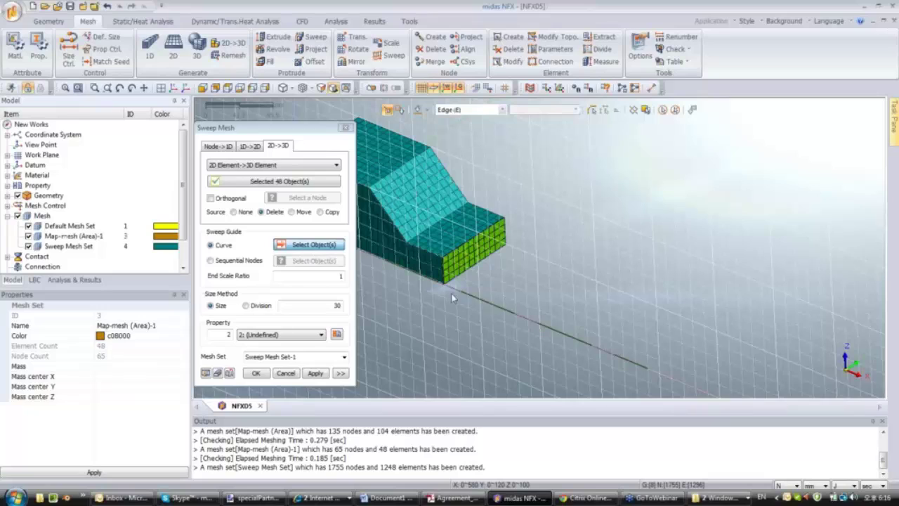
{"action": "left_click", "coordinate": [477, 299]}
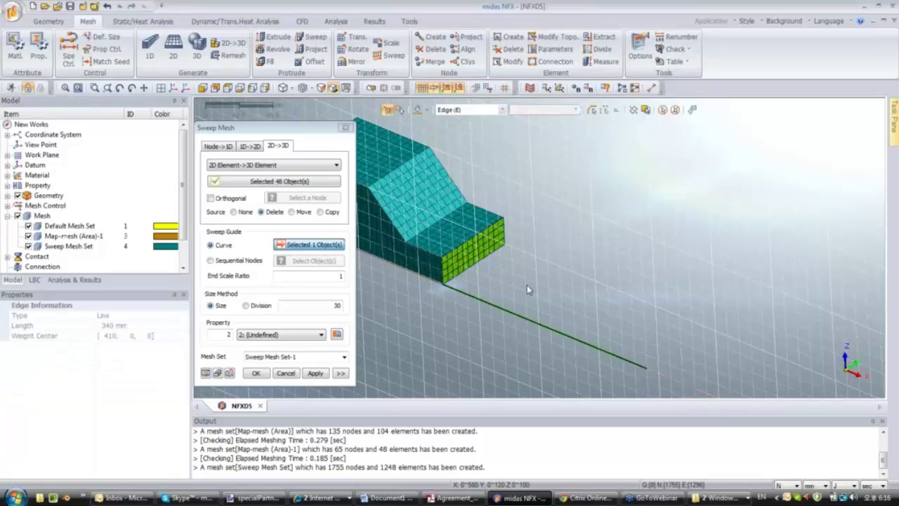
Set the end scale ratio to 0.5, preview the tapered sweep, generate its 3D mesh and close the sweep settings.
{"action": "middle_click_drag", "start_coordinate": [526, 285], "coordinate": [506, 231]}
{"action": "double_click", "coordinate": [343, 277]}
{"action": "type", "text": "0"}
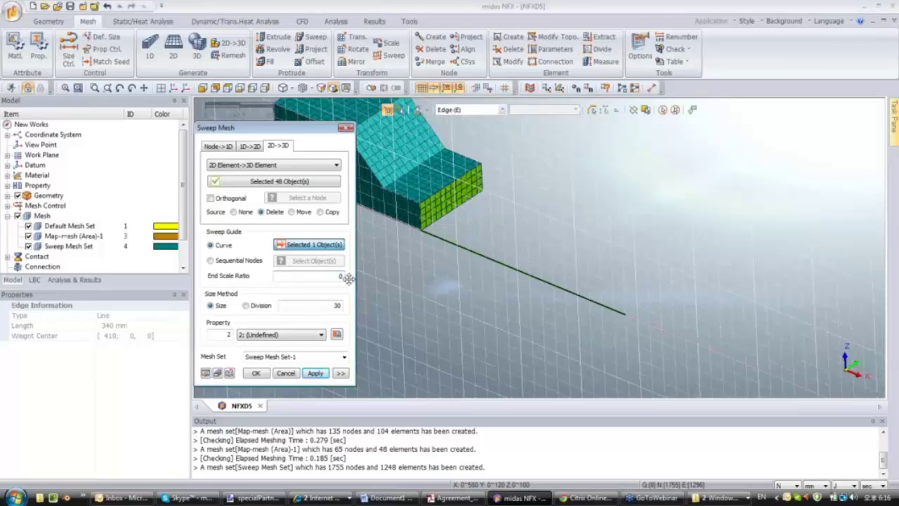
{"action": "type", "text": ".5"}
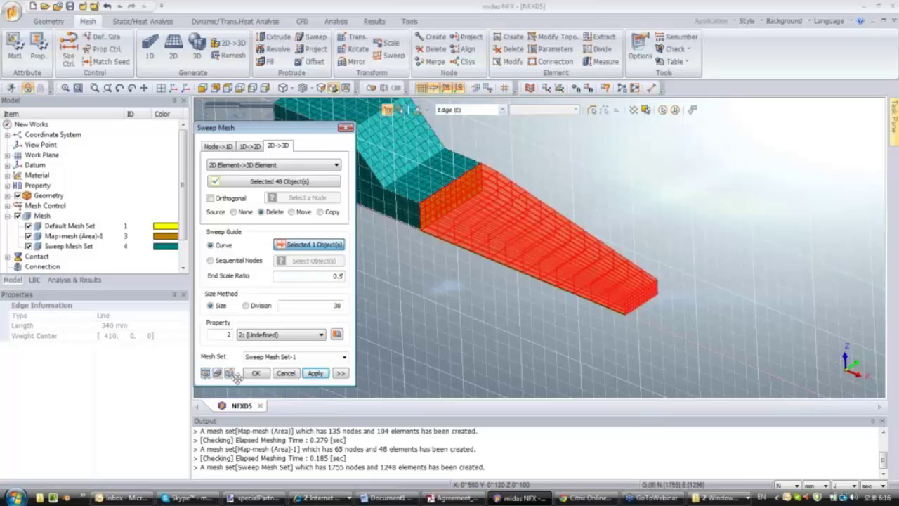
{"action": "left_click", "coordinate": [256, 376]}
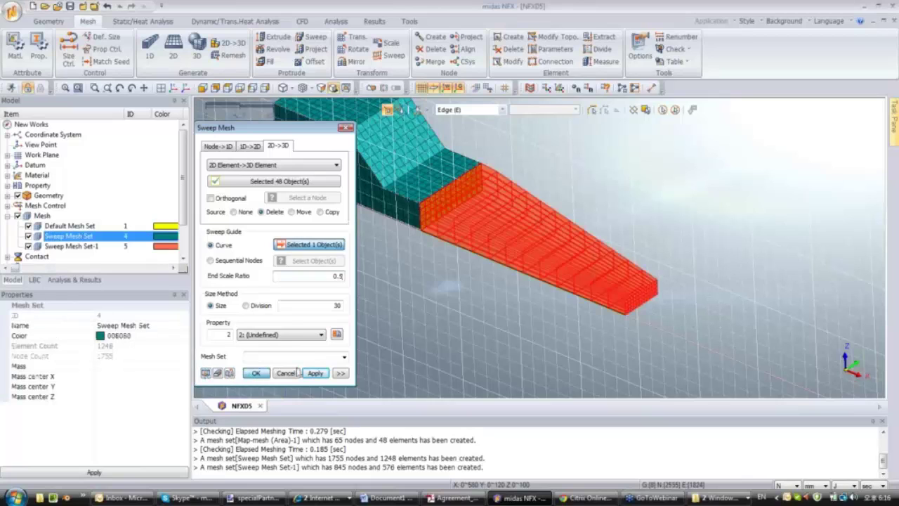
{"action": "left_click", "coordinate": [295, 373]}
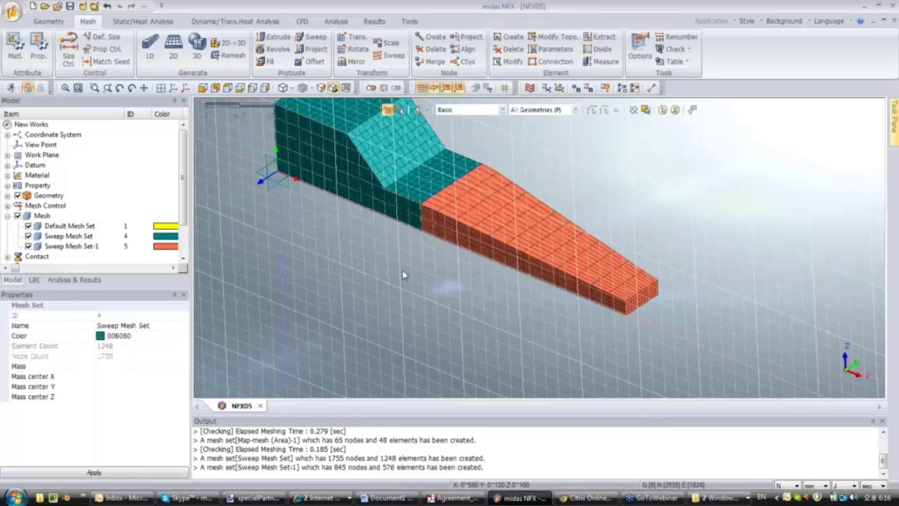
Mirror-copy both swept mesh sets about the XZ datum plane.
{"action": "middle_click_drag", "start_coordinate": [404, 274], "coordinate": [449, 283]}
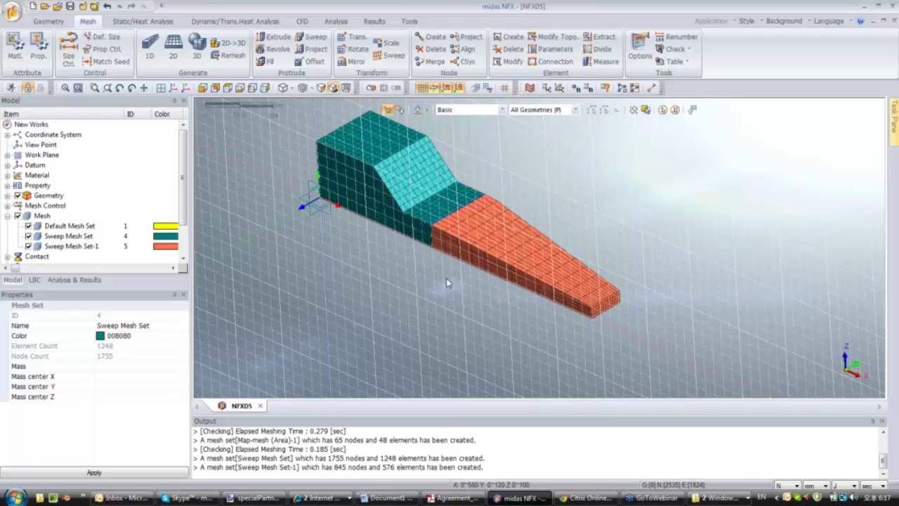
{"action": "scroll", "coordinate": [448, 283], "scroll_direction": "down", "scroll_amount": 1}
{"action": "left_click", "coordinate": [360, 62]}
{"action": "left_click", "coordinate": [354, 73]}
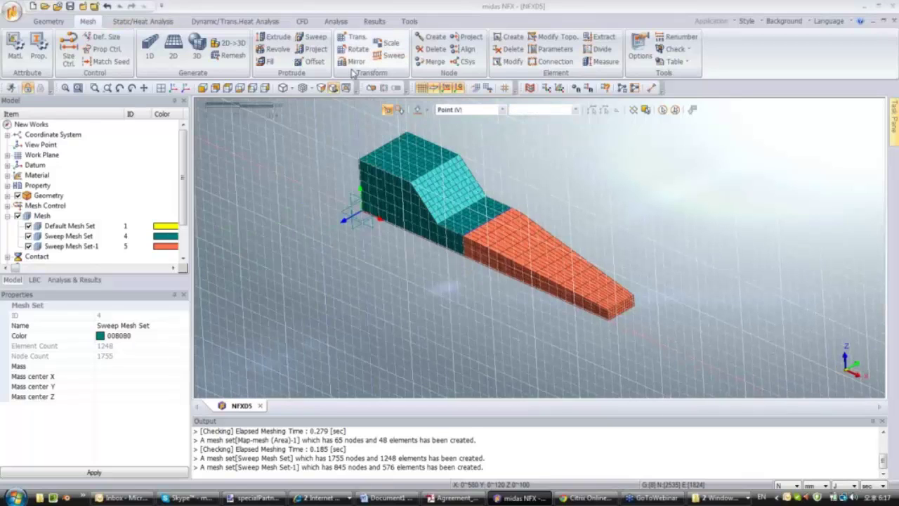
{"action": "left_click", "coordinate": [356, 61]}
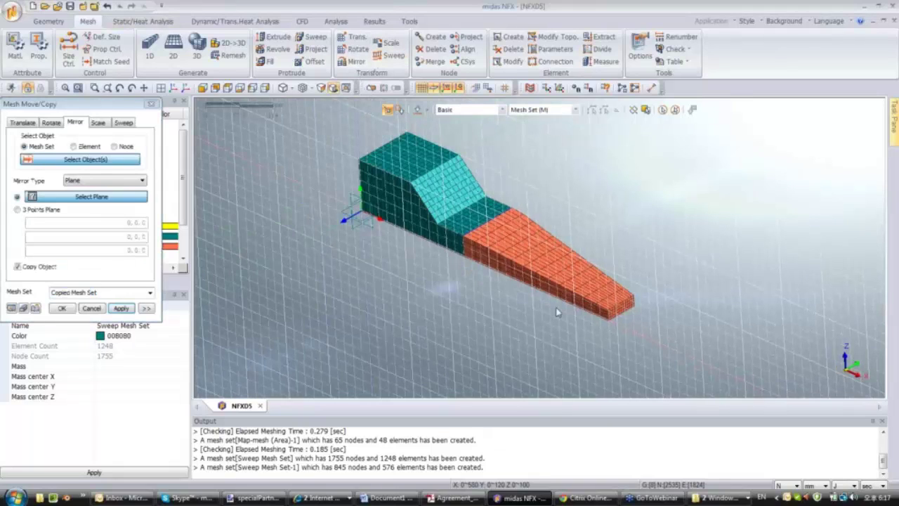
{"action": "left_click_drag", "start_coordinate": [326, 116], "coordinate": [641, 380]}
{"action": "left_click", "coordinate": [361, 222]}
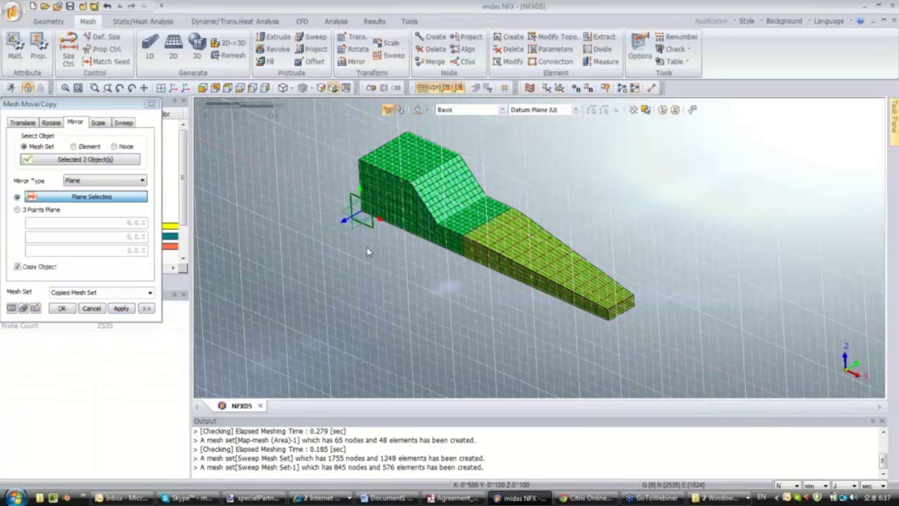
{"action": "left_click", "coordinate": [121, 308]}
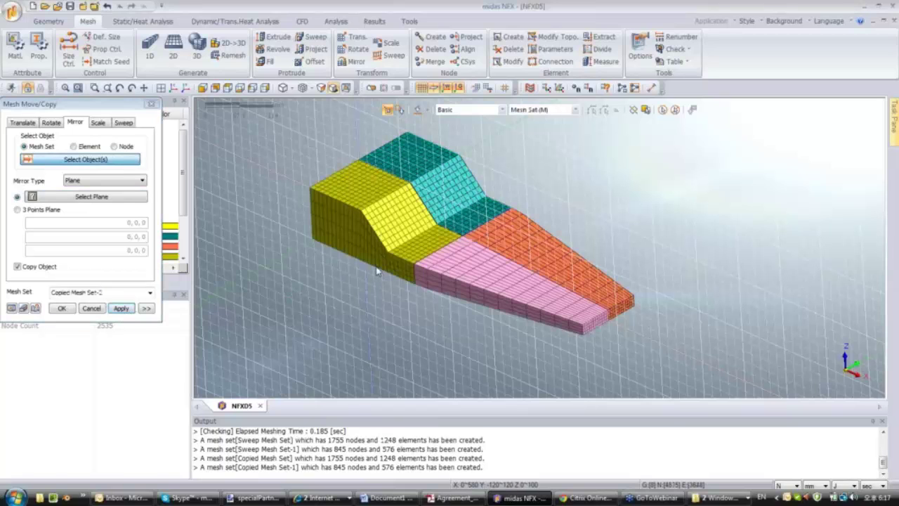
Mirror-copy all four 3D mesh sets about the XY datum plane and finish the mirror command.
{"action": "middle_click_drag", "start_coordinate": [377, 271], "coordinate": [377, 271]}
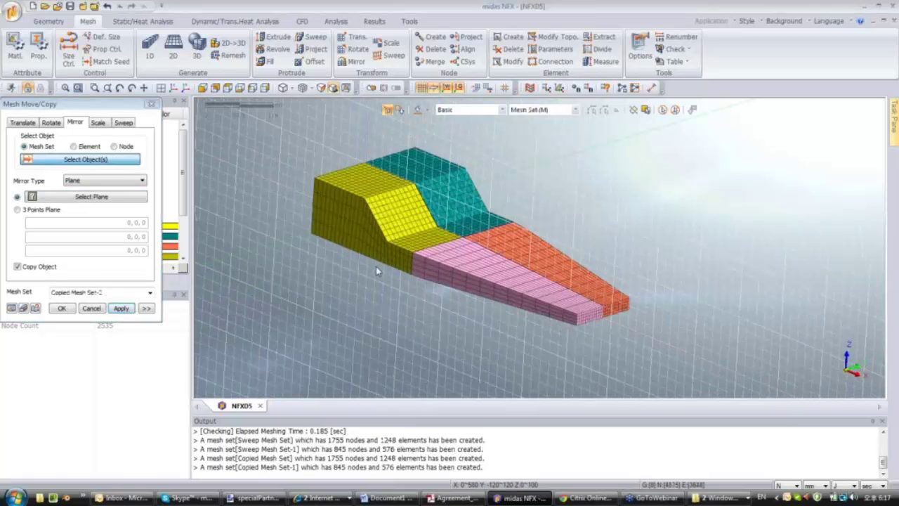
{"action": "left_click_drag", "start_coordinate": [283, 117], "coordinate": [573, 375]}
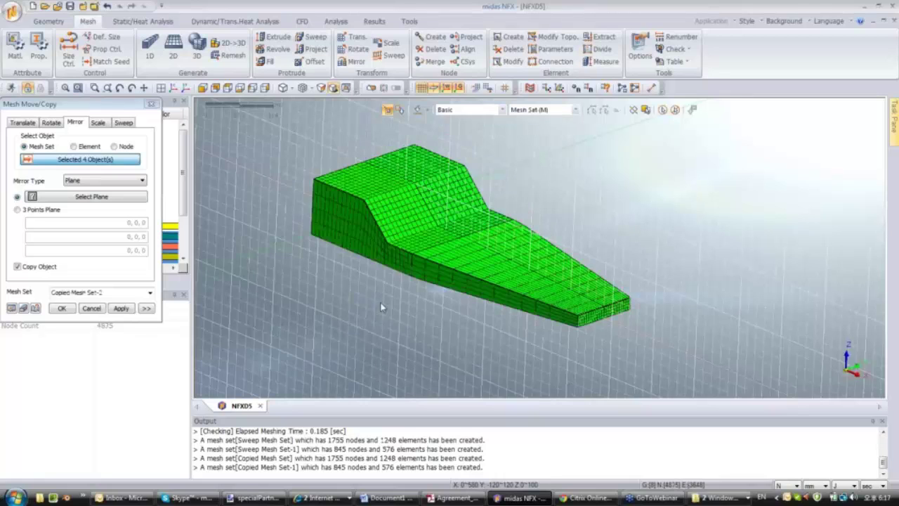
{"action": "middle_click_drag", "start_coordinate": [380, 303], "coordinate": [380, 242]}
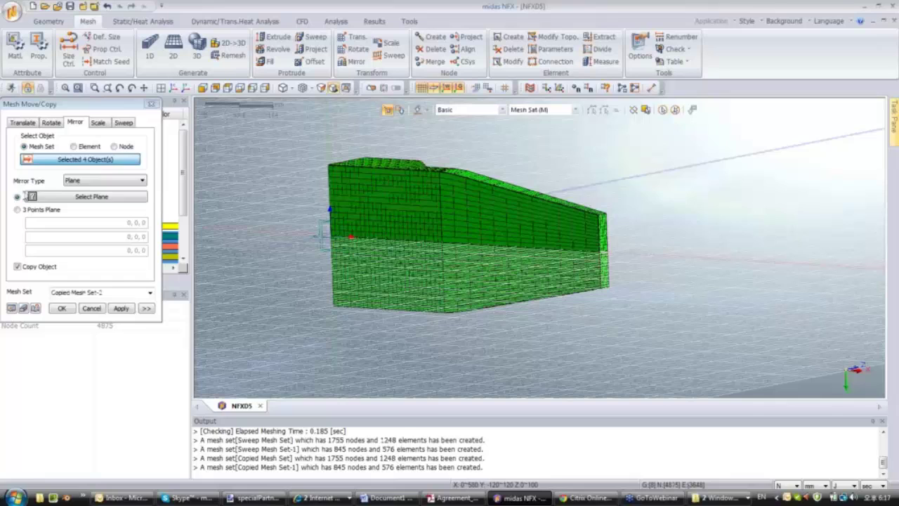
{"action": "left_click", "coordinate": [31, 196]}
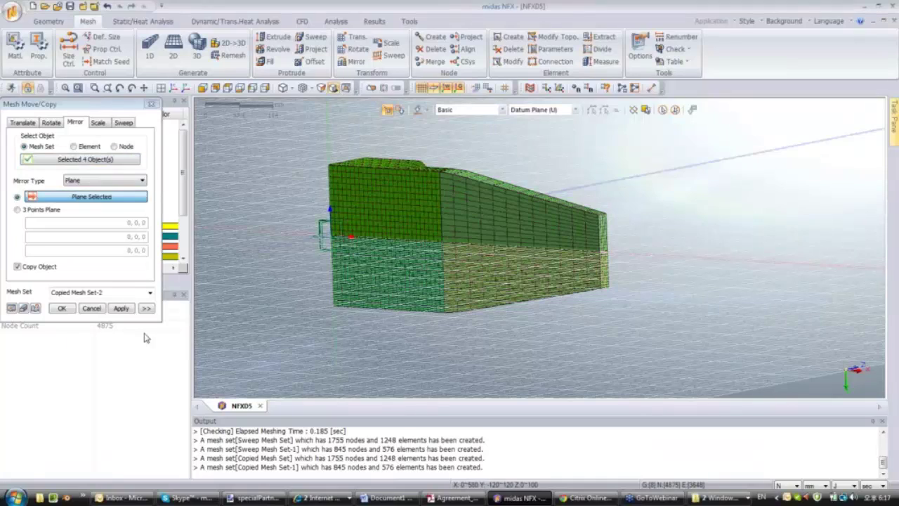
{"action": "left_click", "coordinate": [62, 308]}
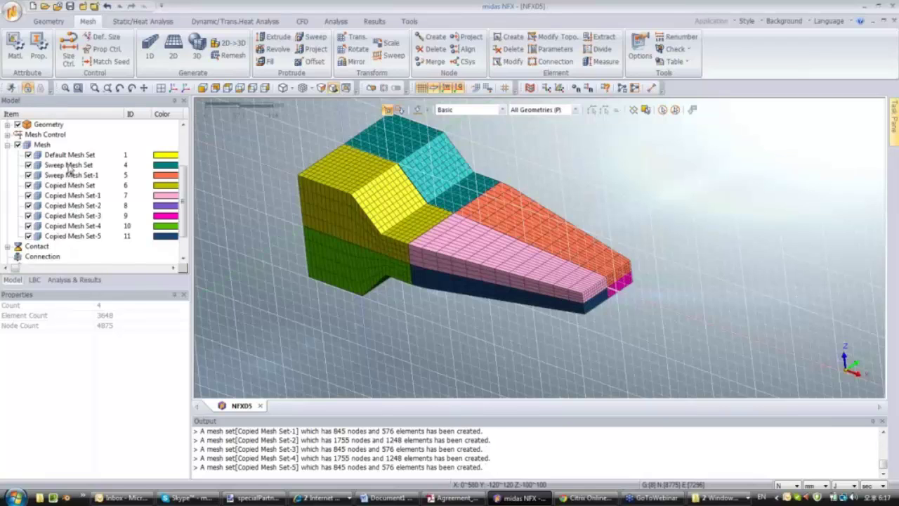
Merge the eight mesh sets from Sweep Mesh Set through Copied Mesh Set-5 into one mesh set.
{"action": "left_click", "coordinate": [69, 166]}
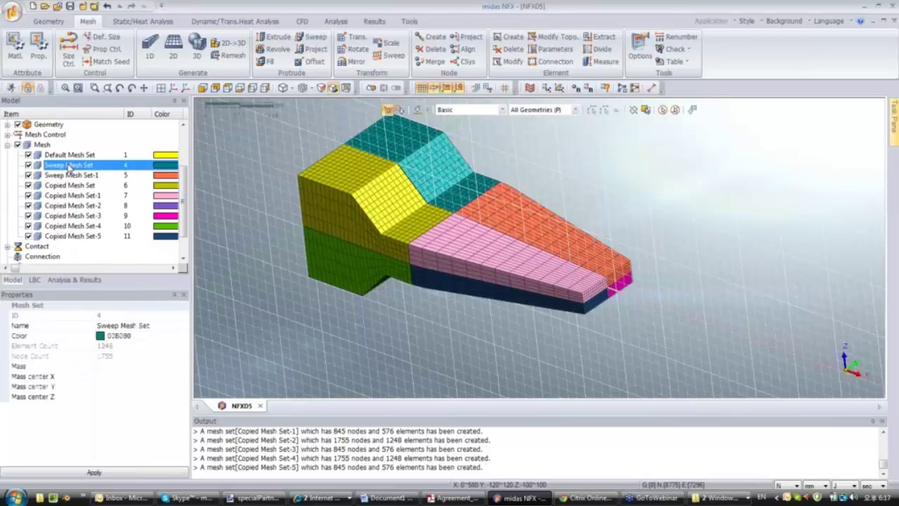
{"action": "left_click", "coordinate": [73, 236], "text": "shift"}
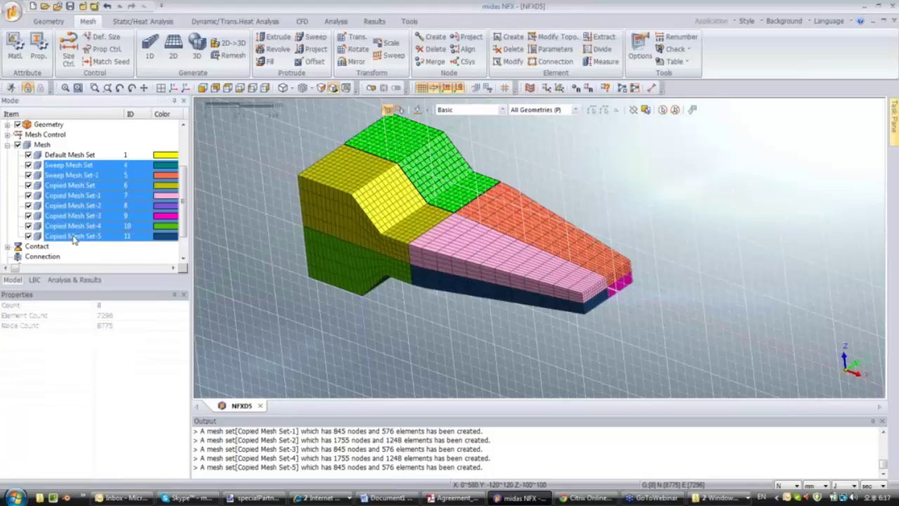
{"action": "right_click", "coordinate": [73, 238]}
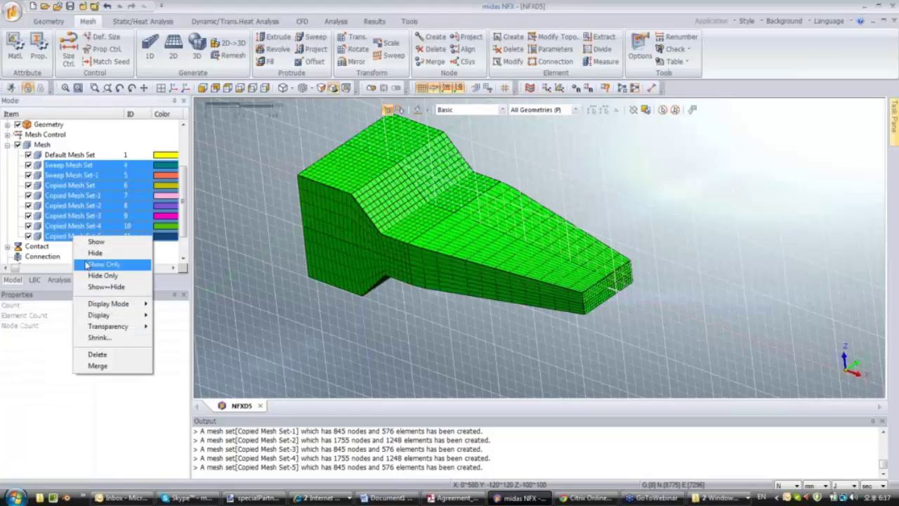
{"action": "left_click", "coordinate": [131, 365]}
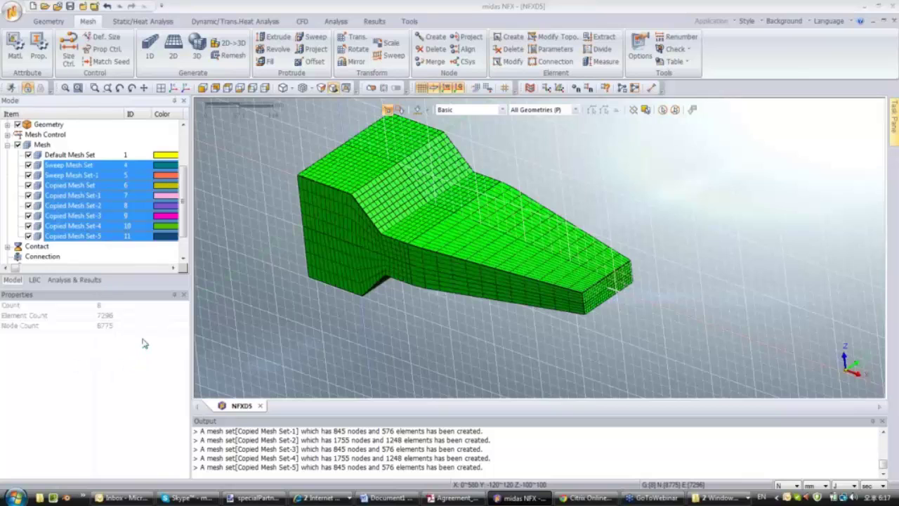
{"action": "left_click", "coordinate": [433, 277]}
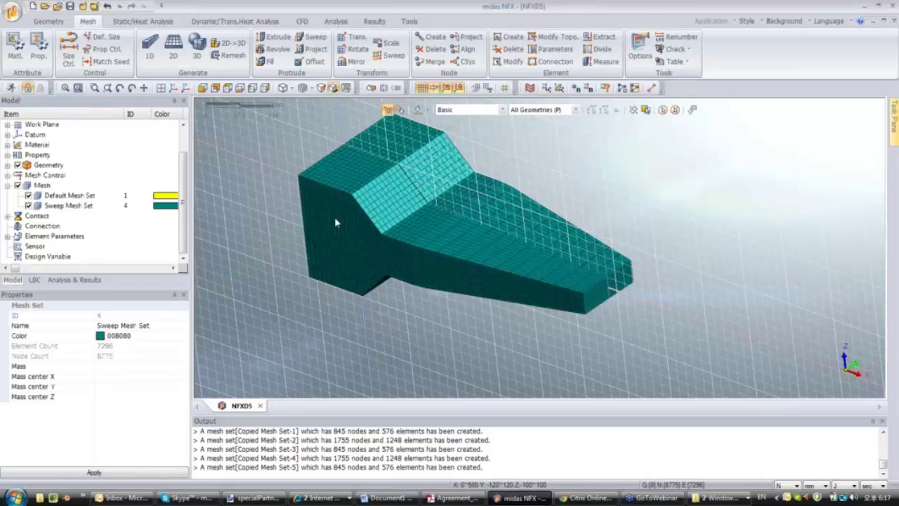
Hide the work plane grid and inspect the merged mesh from the front view.
{"action": "middle_click_drag", "start_coordinate": [334, 216], "coordinate": [416, 231]}
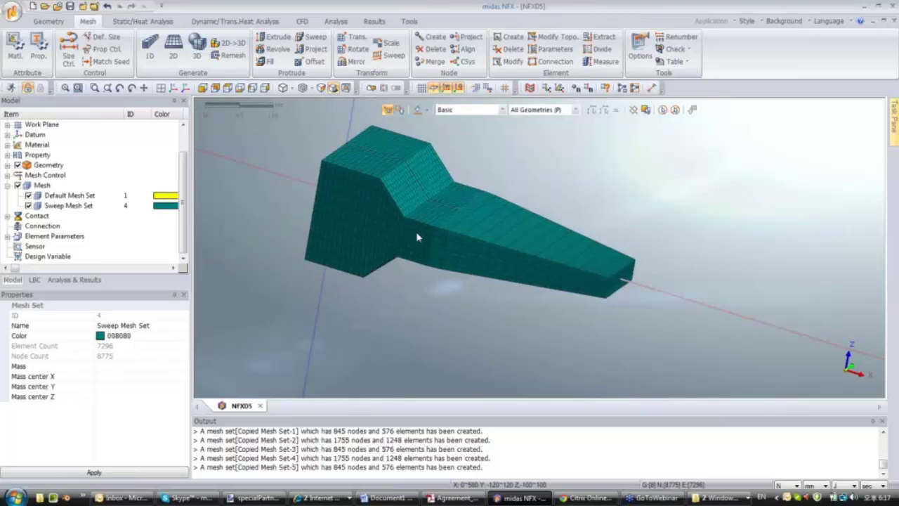
{"action": "left_click", "coordinate": [202, 87]}
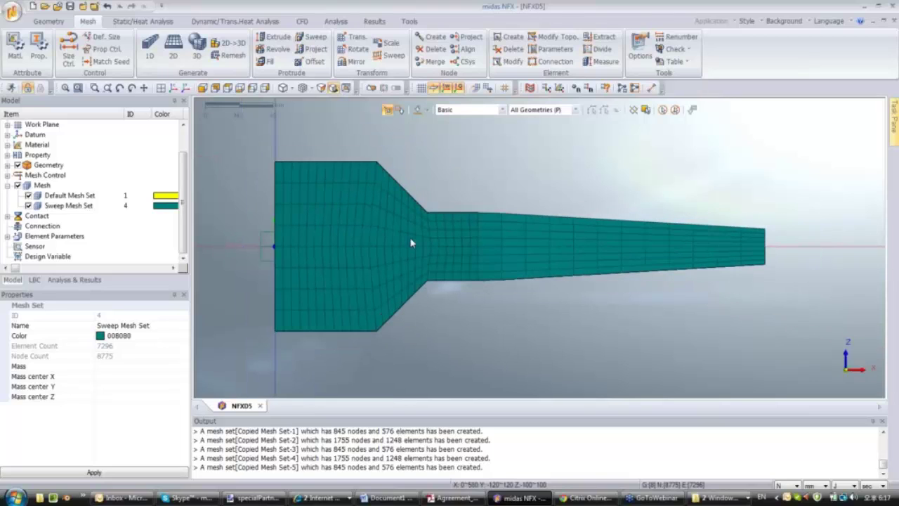
{"action": "scroll", "coordinate": [411, 243], "scroll_direction": "up", "scroll_amount": 2}
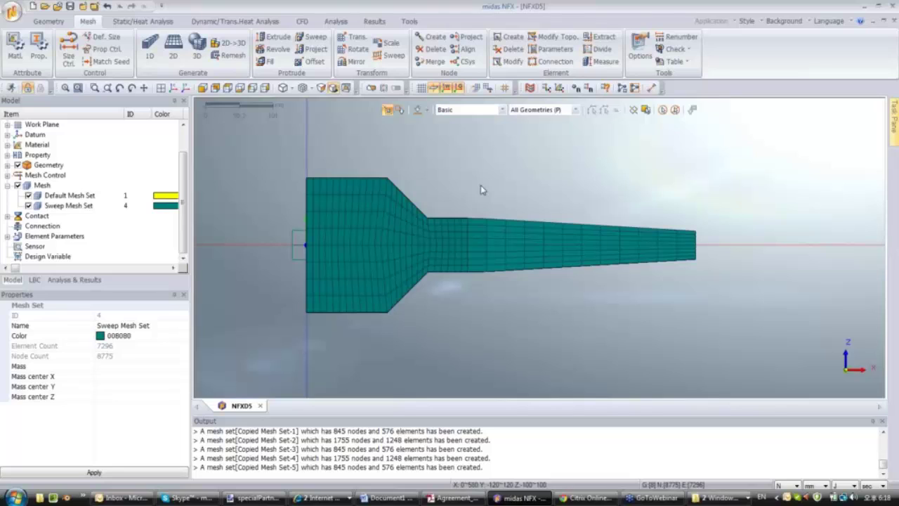
{"action": "middle_click_drag", "start_coordinate": [494, 176], "coordinate": [500, 226]}
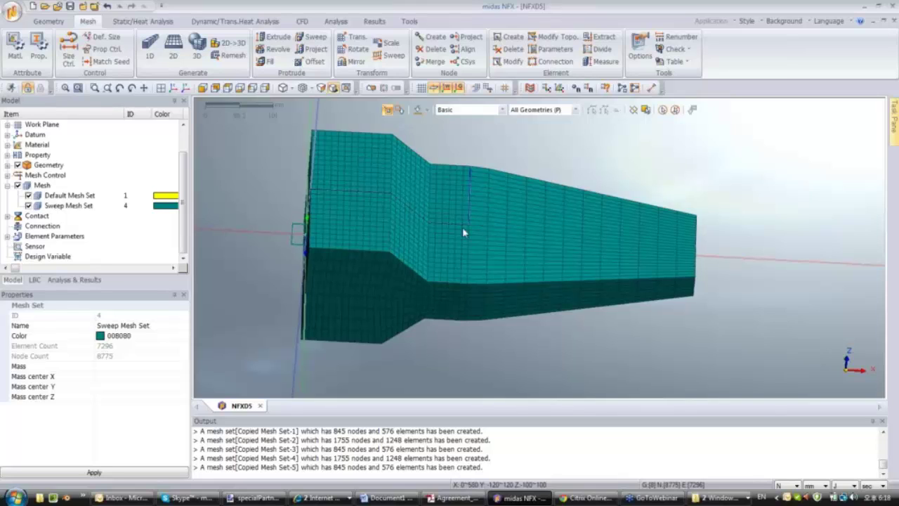
{"action": "middle_click_drag", "start_coordinate": [463, 232], "coordinate": [494, 225]}
{"action": "middle_click_drag", "start_coordinate": [470, 301], "coordinate": [451, 215], "text": "ctrl"}
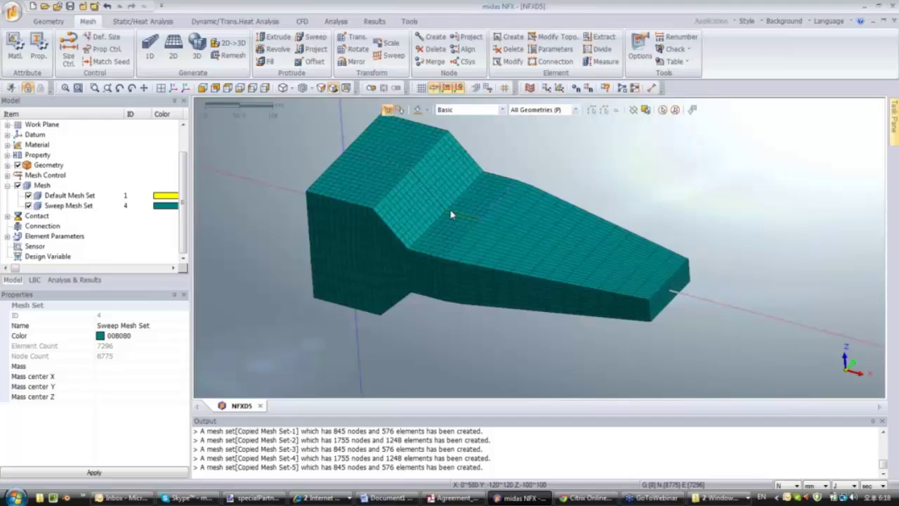
{"action": "middle_click_drag", "start_coordinate": [451, 216], "coordinate": [366, 218], "text": "ctrl"}
Apply a pinned constraint in Boundary Set-1 to all nodes on the end face of the thick block.
{"action": "left_click", "coordinate": [202, 88]}
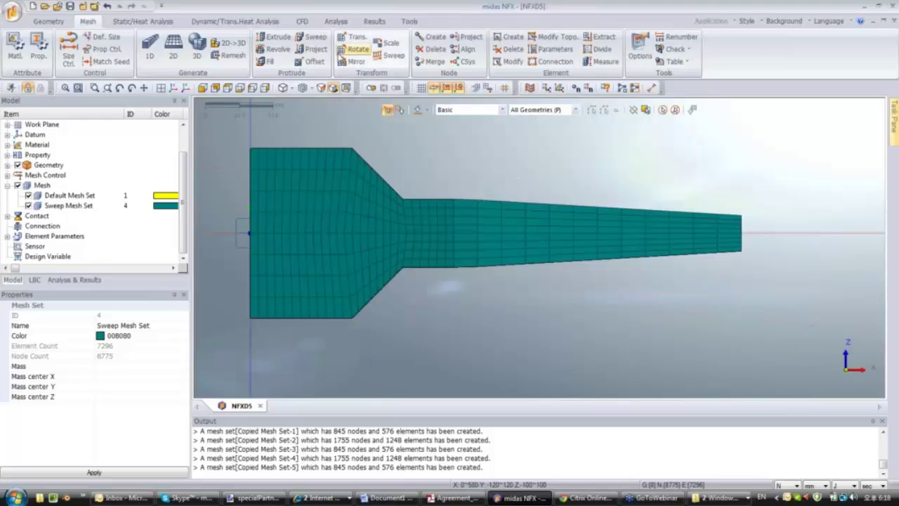
{"action": "left_click", "coordinate": [141, 23]}
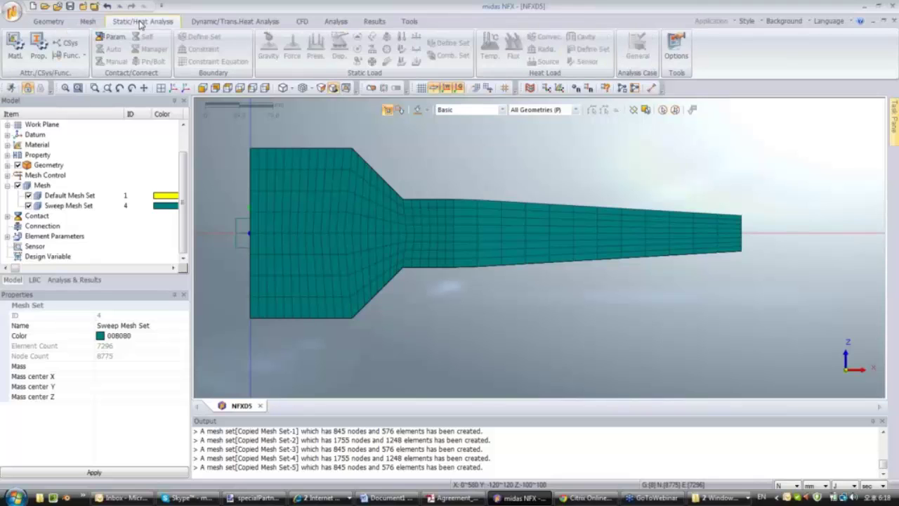
{"action": "left_click", "coordinate": [198, 49]}
{"action": "left_click_drag", "start_coordinate": [236, 132], "coordinate": [253, 324]}
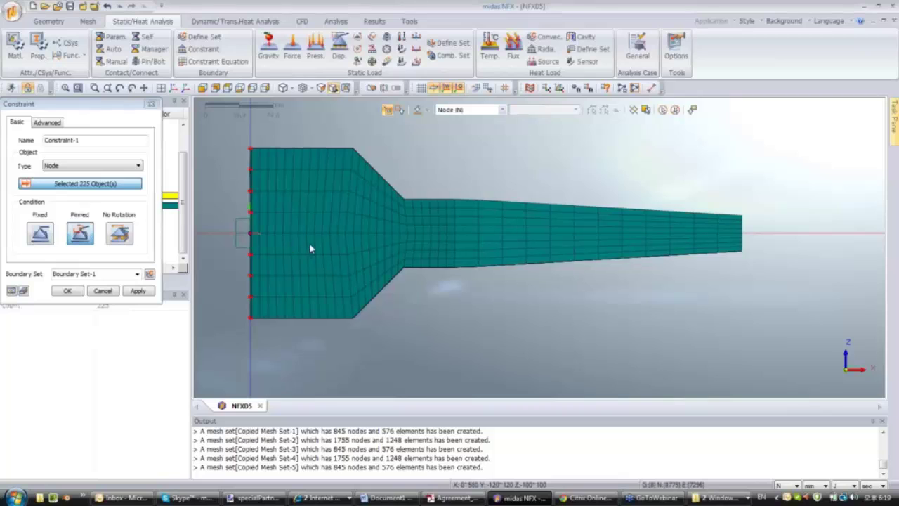
{"action": "middle_click_drag", "start_coordinate": [309, 243], "coordinate": [294, 224]}
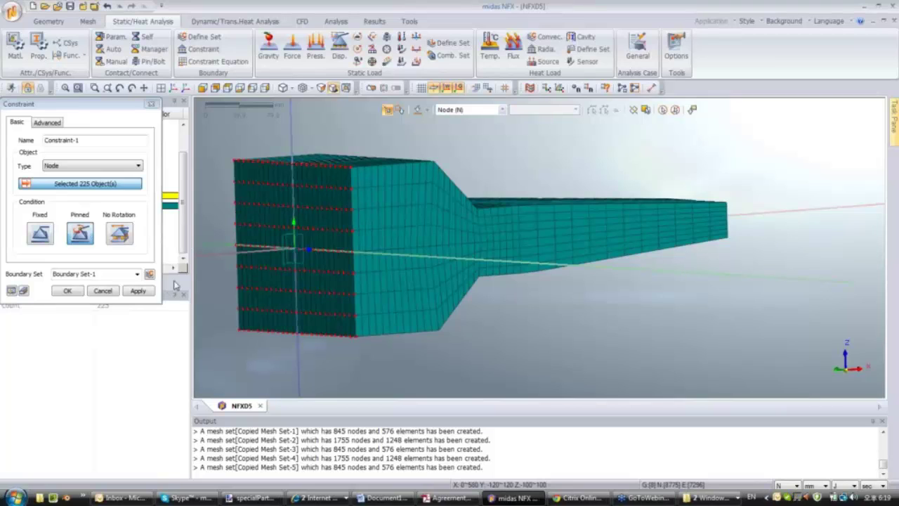
{"action": "left_click", "coordinate": [138, 291]}
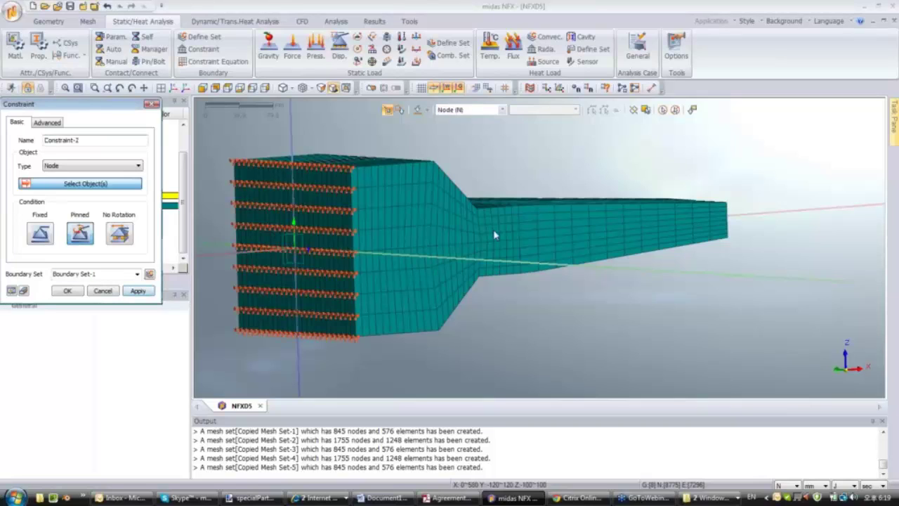
{"action": "left_click", "coordinate": [202, 88]}
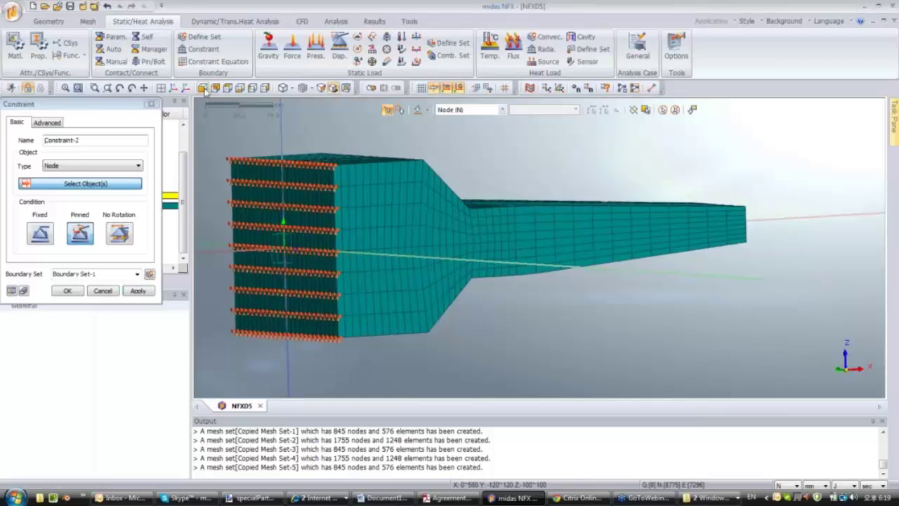
{"action": "left_click", "coordinate": [151, 104]}
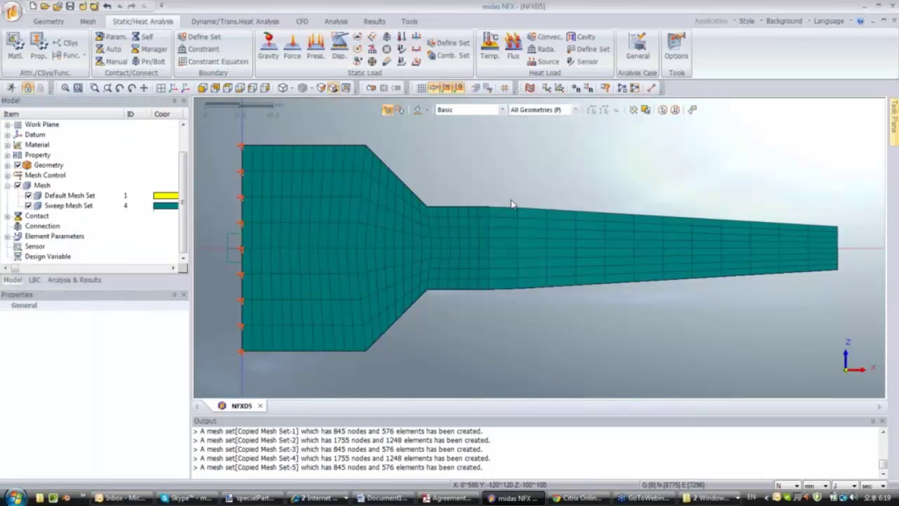
Start a face pressure load with 3D Element Face as the object type.
{"action": "middle_click_drag", "start_coordinate": [505, 204], "coordinate": [434, 246]}
{"action": "scroll", "coordinate": [407, 212], "scroll_direction": "down", "scroll_amount": 2}
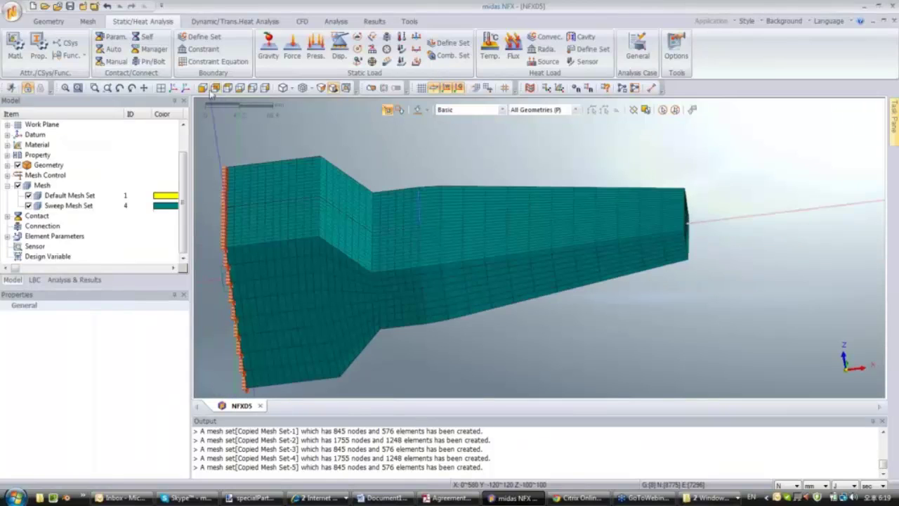
{"action": "left_click", "coordinate": [202, 88]}
{"action": "left_click", "coordinate": [315, 49]}
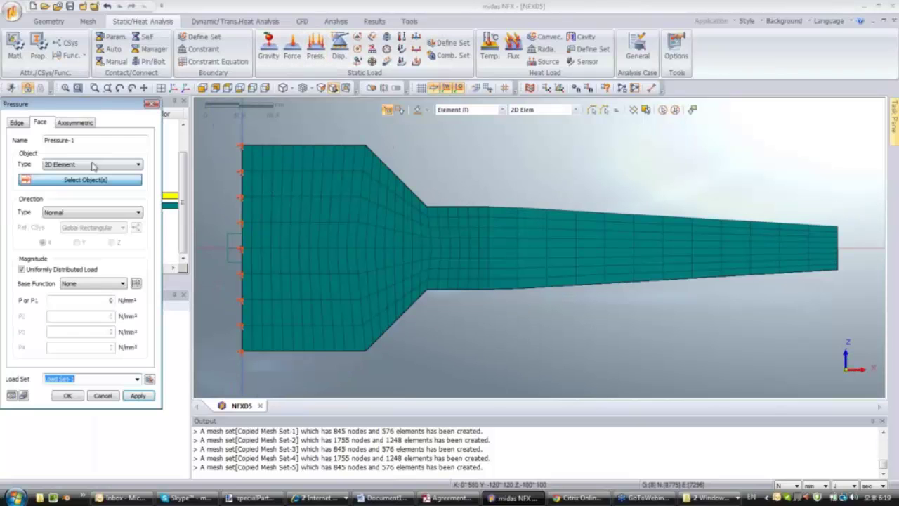
{"action": "left_click", "coordinate": [92, 164]}
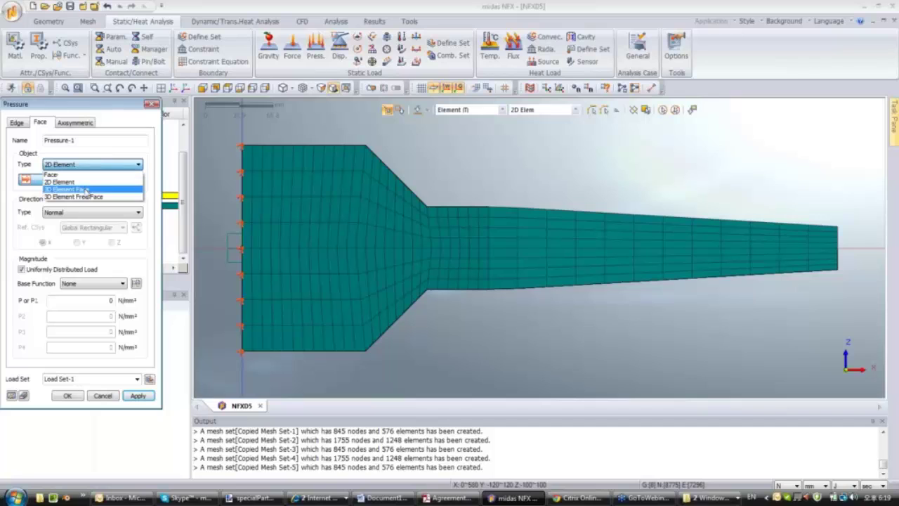
{"action": "left_click", "coordinate": [85, 189]}
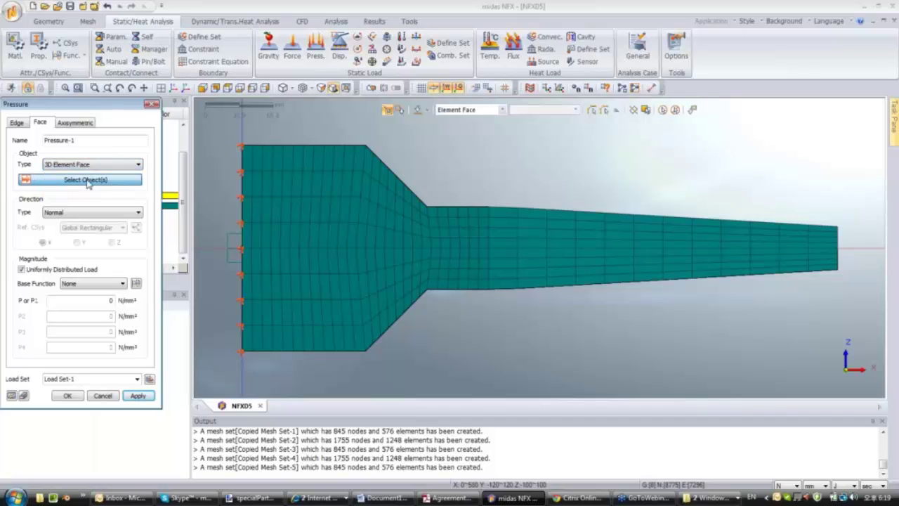
Select the upper element faces along the tapered arm with a polygon selection as the pressure targets.
{"action": "scroll", "coordinate": [491, 216], "scroll_direction": "down", "scroll_amount": 5}
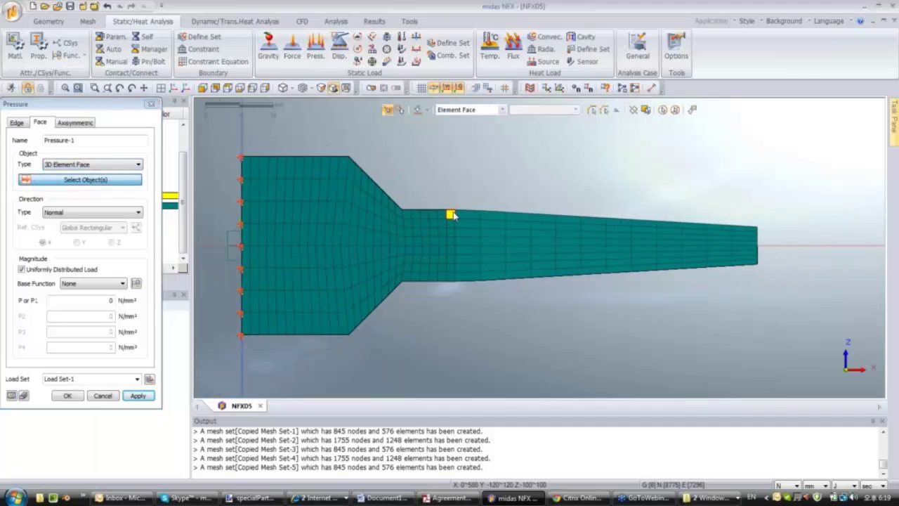
{"action": "middle_click_drag", "start_coordinate": [522, 192], "coordinate": [520, 189]}
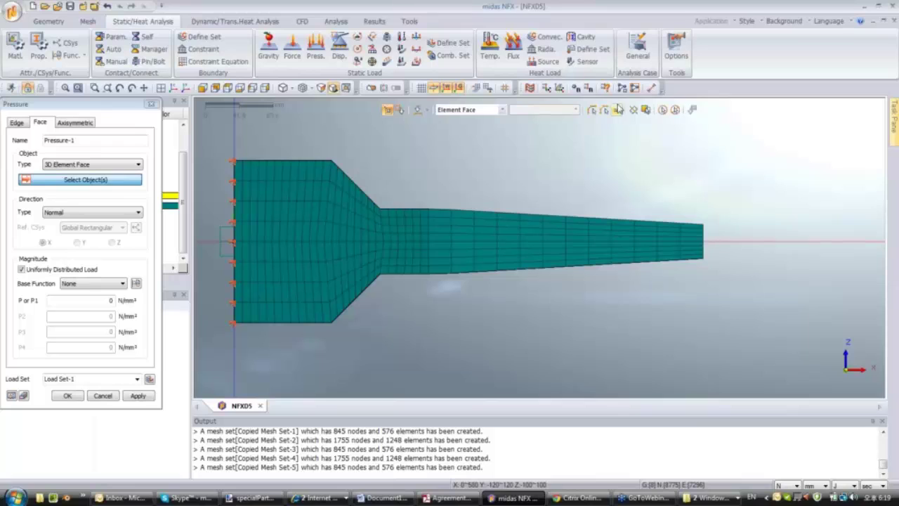
{"action": "left_click", "coordinate": [428, 111]}
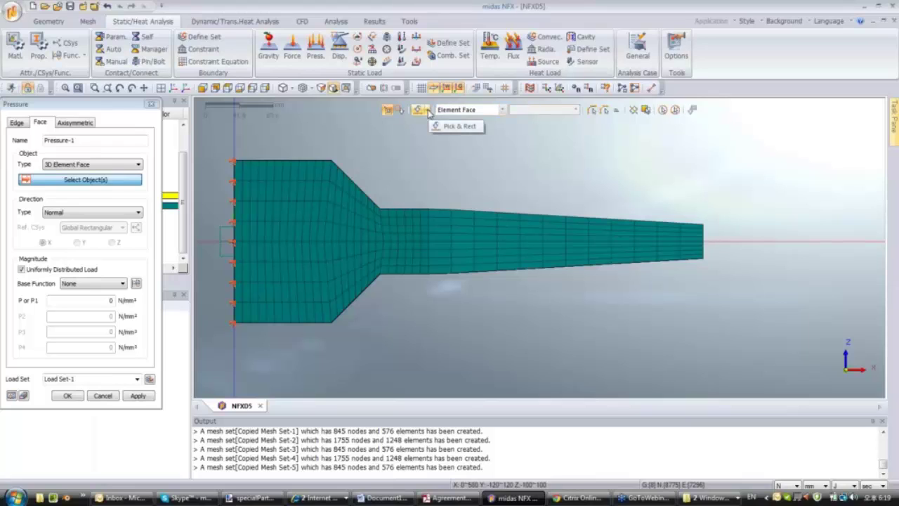
{"action": "left_click", "coordinate": [428, 111]}
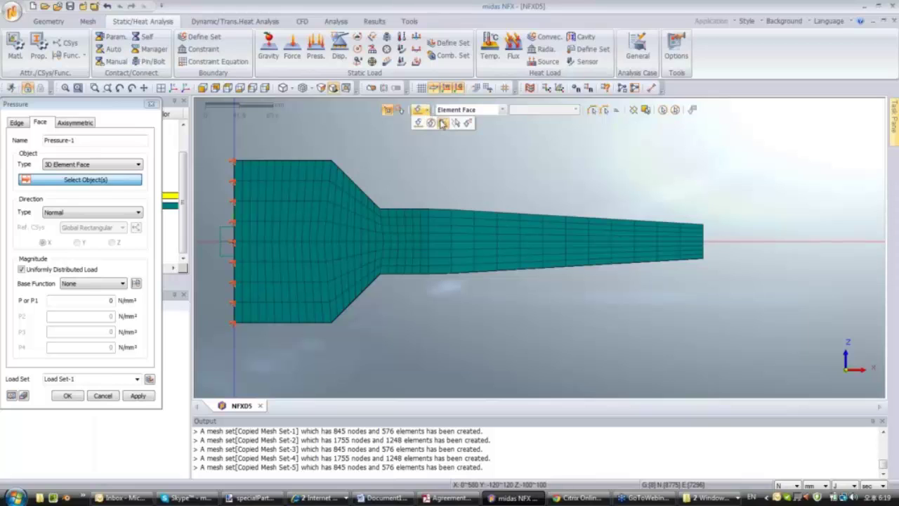
{"action": "left_click", "coordinate": [443, 123]}
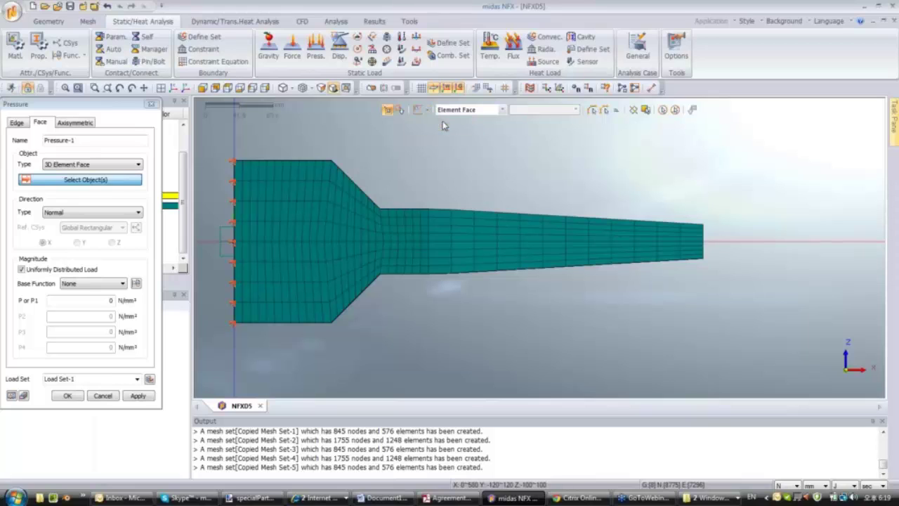
{"action": "left_click", "coordinate": [424, 186]}
{"action": "left_click", "coordinate": [706, 227]}
{"action": "double_click", "coordinate": [425, 213]}
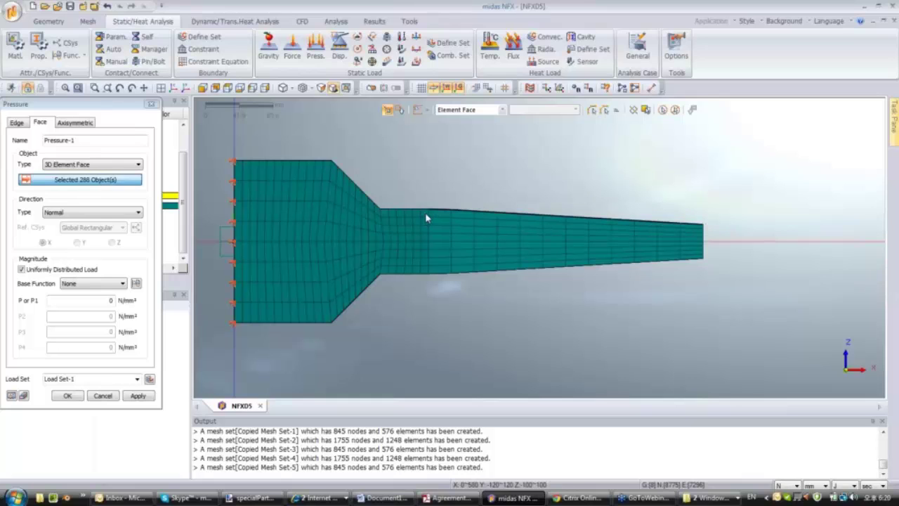
{"action": "middle_click_drag", "start_coordinate": [453, 171], "coordinate": [518, 208]}
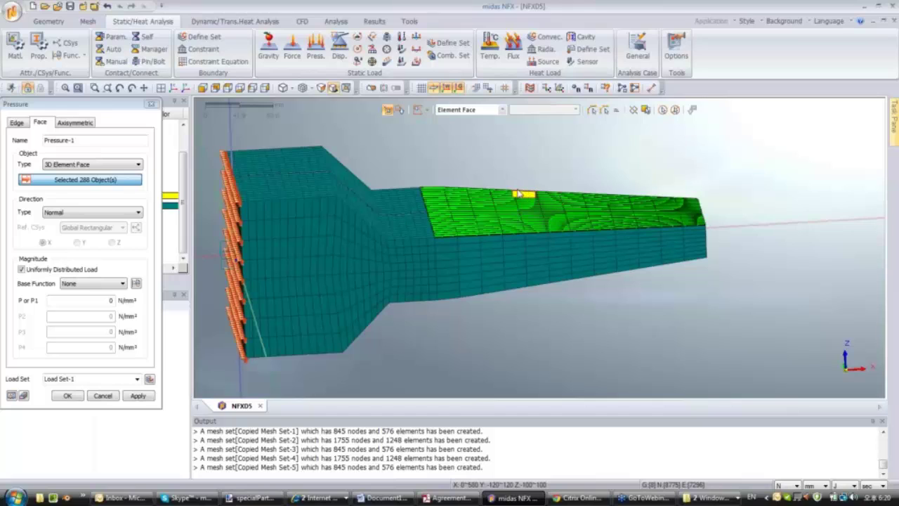
Direct the pressure along Y of the Global Rectangular reference system with a magnitude of -1 N/mm².
{"action": "left_click", "coordinate": [69, 214]}
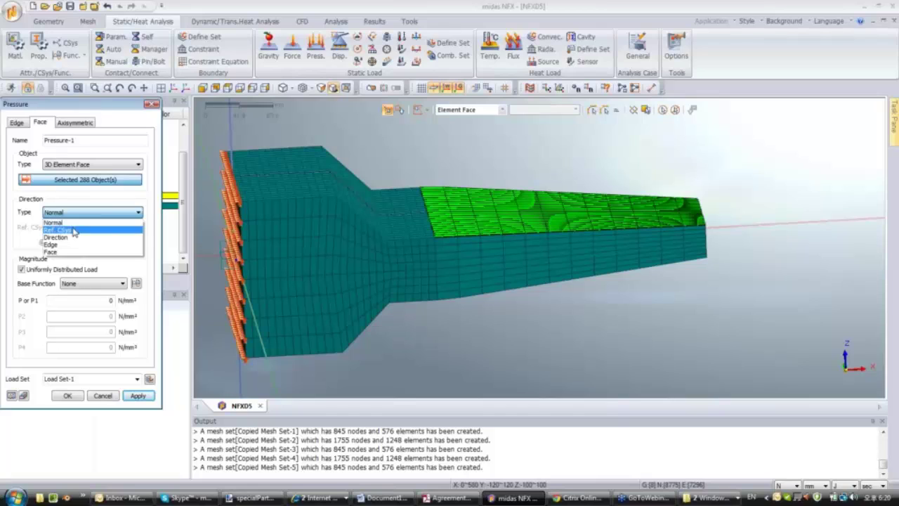
{"action": "left_click", "coordinate": [74, 230]}
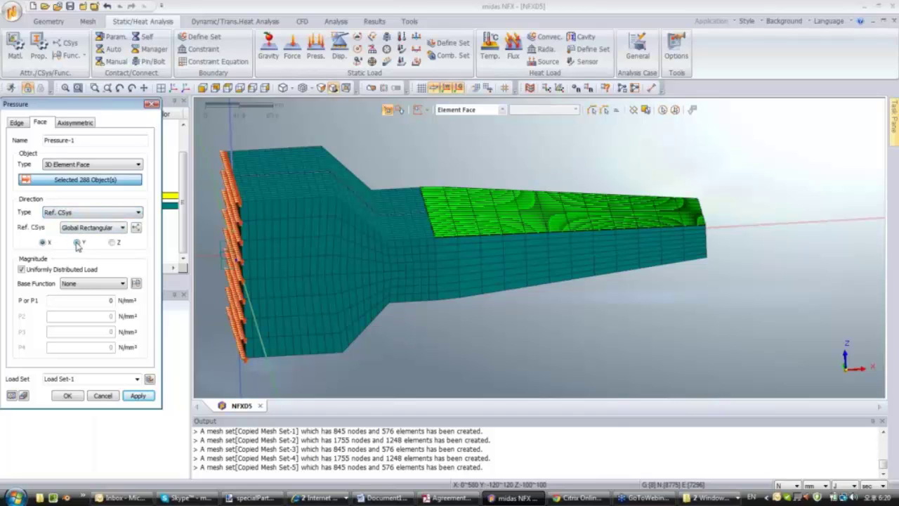
{"action": "left_click", "coordinate": [76, 242]}
{"action": "double_click", "coordinate": [99, 300]}
{"action": "key", "text": "Tab"}
Create a spatial General Function of X with the equation 2*(x-4)*(x-4), from 1 to 100 in increments of 1.
{"action": "left_click", "coordinate": [136, 284]}
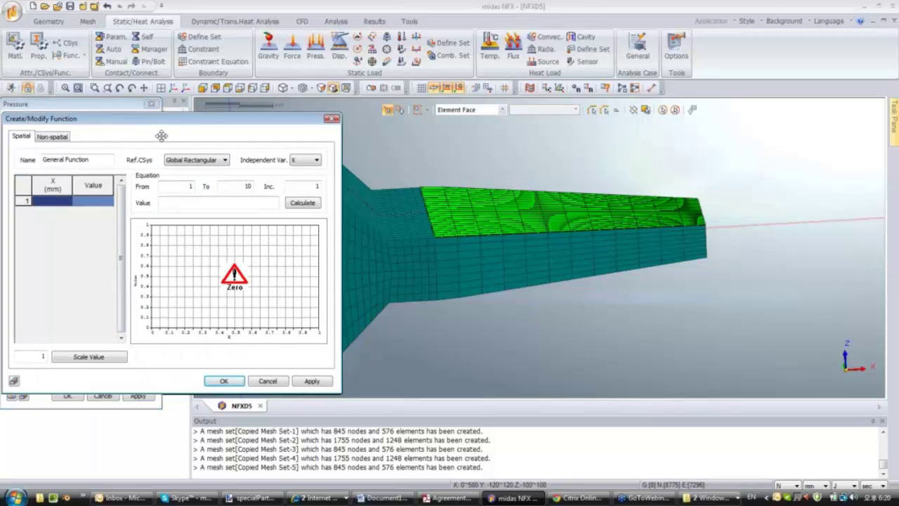
{"action": "left_click_drag", "start_coordinate": [162, 135], "coordinate": [267, 143]}
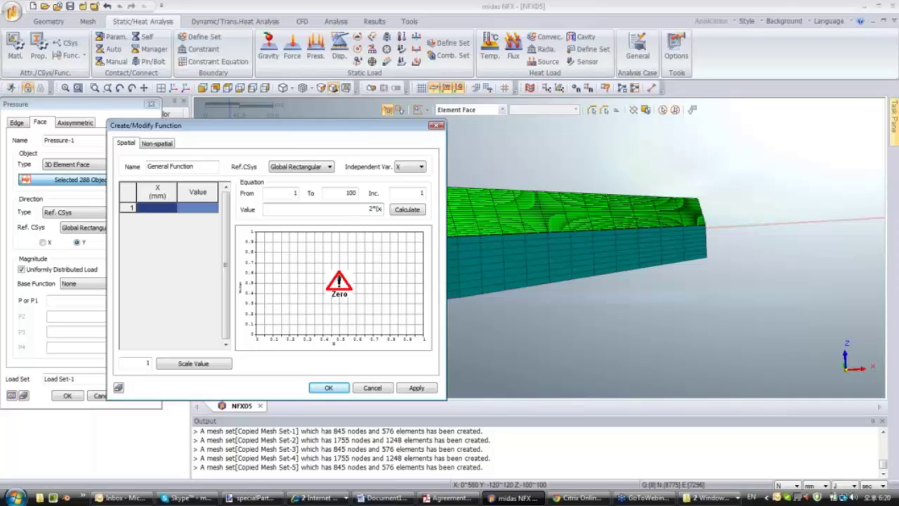
{"action": "type", "text": "-4)^5"}
{"action": "key", "text": "BackSpace"}
{"action": "type", "text": "(x-4)*(x-4"}
{"action": "left_click", "coordinate": [403, 212]}
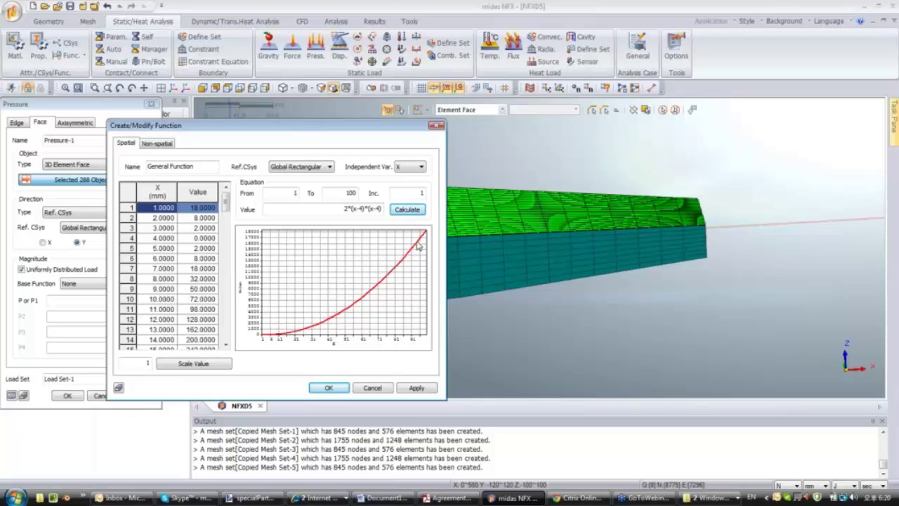
{"action": "left_click", "coordinate": [330, 388]}
Assign General Function as the pressure's base function and create the load in Load Set-1.
{"action": "left_click", "coordinate": [95, 283]}
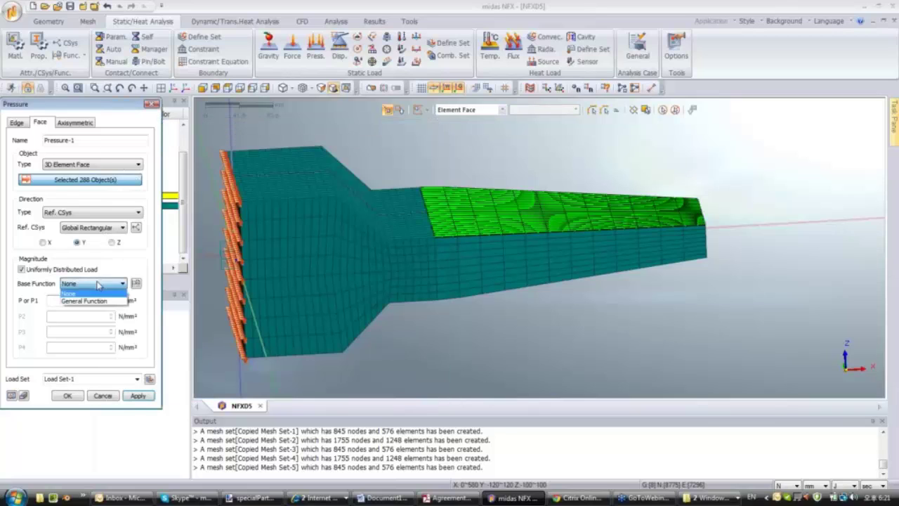
{"action": "left_click", "coordinate": [95, 301]}
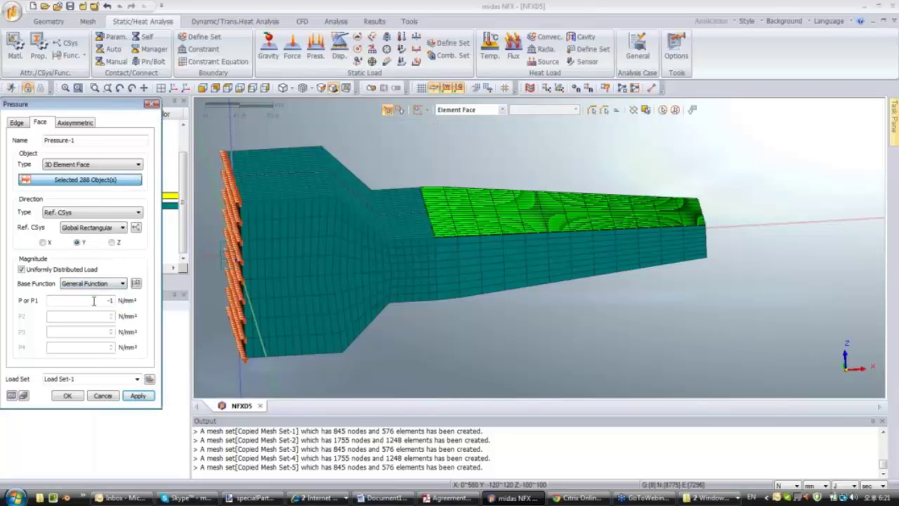
{"action": "left_click", "coordinate": [66, 396]}
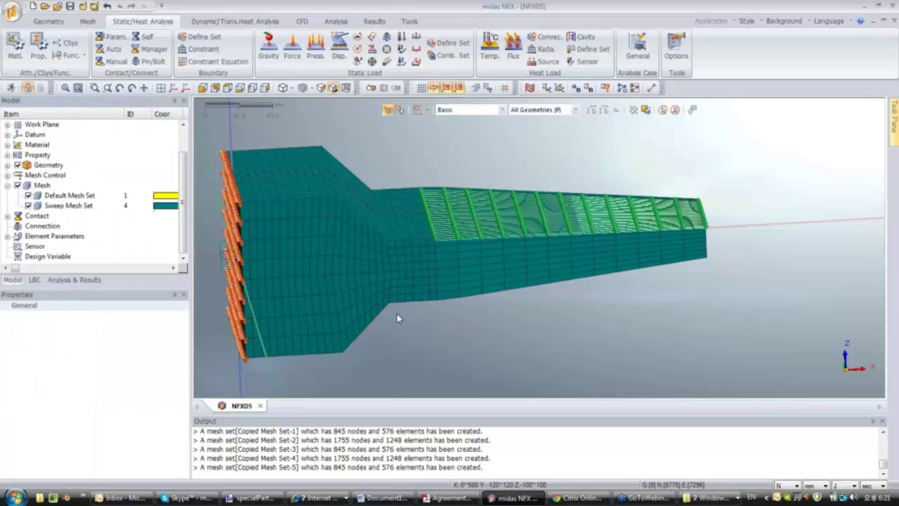
{"action": "middle_click_drag", "start_coordinate": [397, 313], "coordinate": [392, 305]}
{"action": "scroll", "coordinate": [391, 305], "scroll_direction": "down", "scroll_amount": 2}
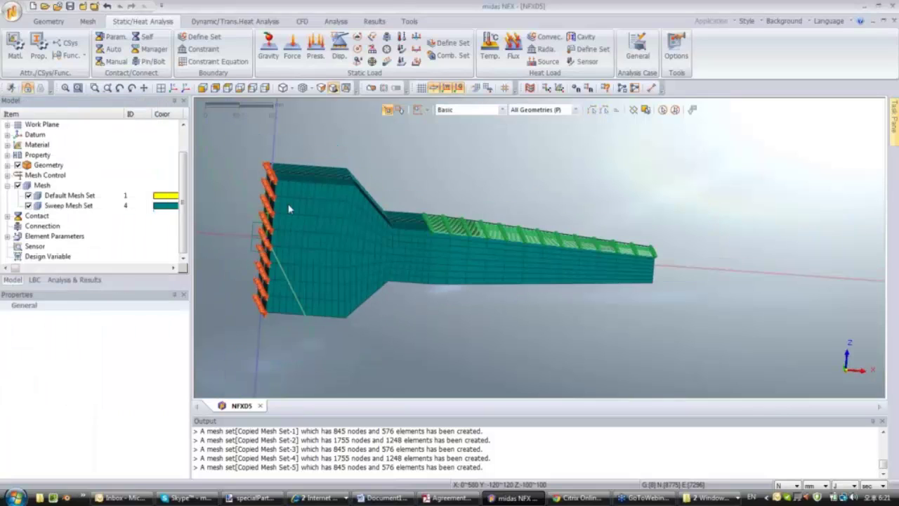
{"action": "middle_click_drag", "start_coordinate": [288, 209], "coordinate": [453, 196]}
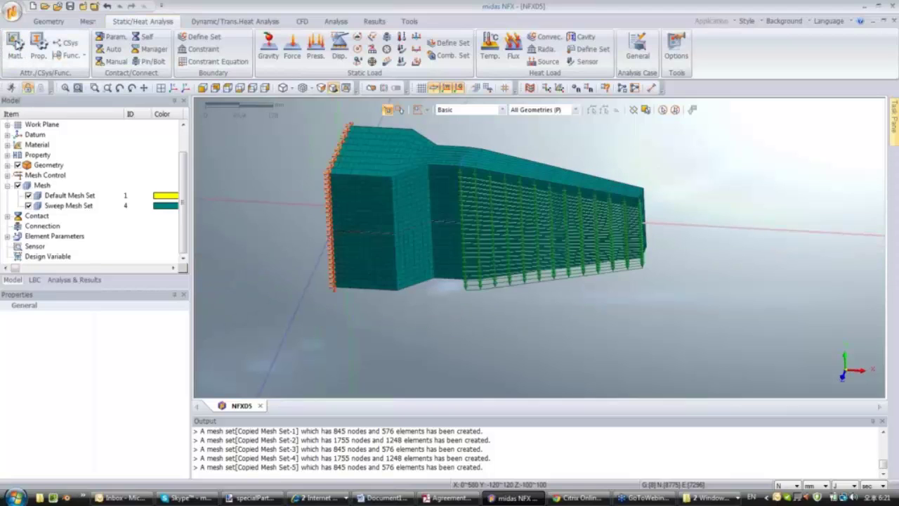
Create an isotropic material from the Aluminum Alloys library using the second 3003 Alloy entry.
{"action": "left_click", "coordinate": [16, 44]}
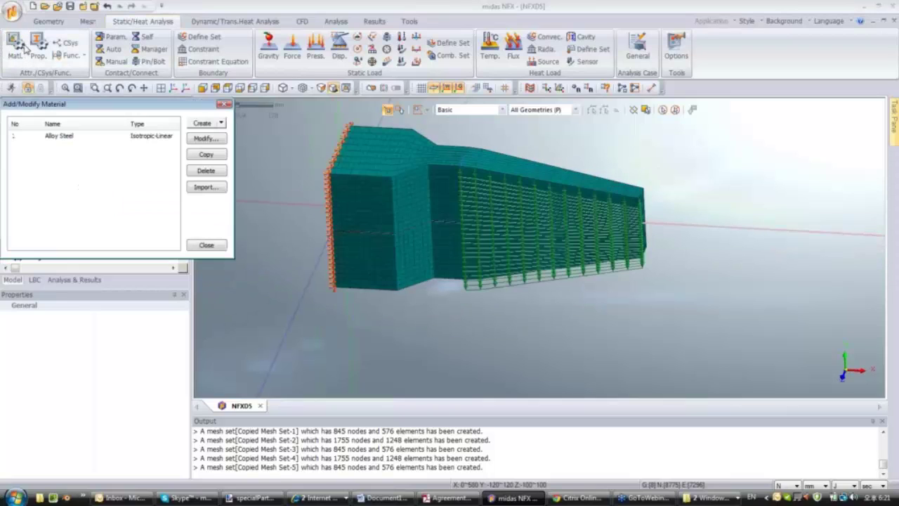
{"action": "left_click", "coordinate": [221, 124]}
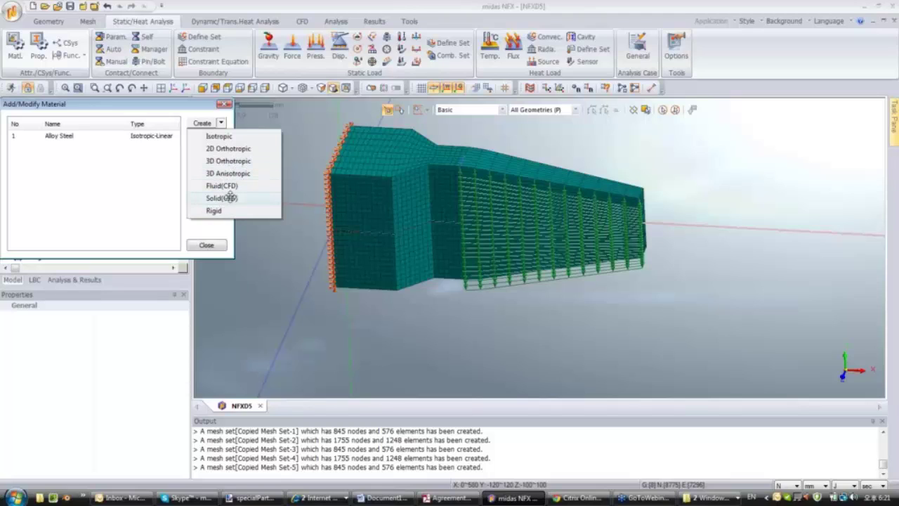
{"action": "left_click", "coordinate": [242, 136]}
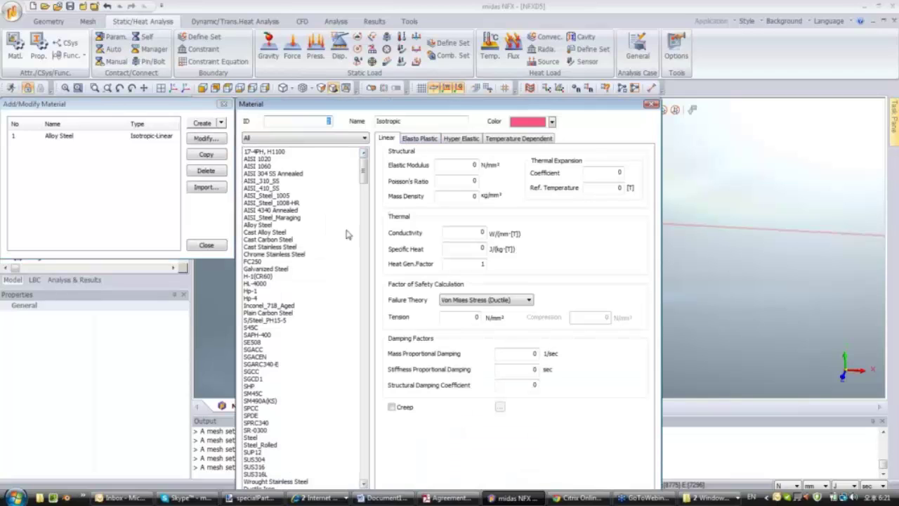
{"action": "left_click", "coordinate": [292, 140]}
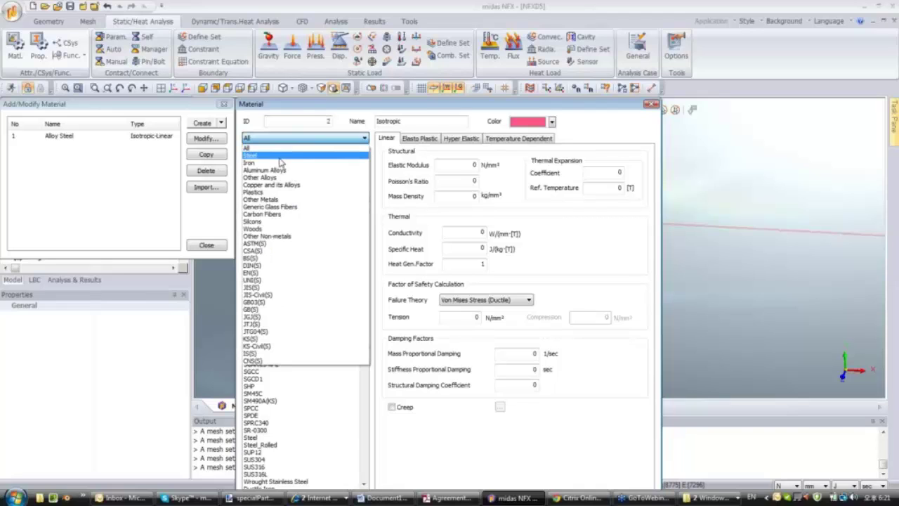
{"action": "left_click", "coordinate": [280, 170]}
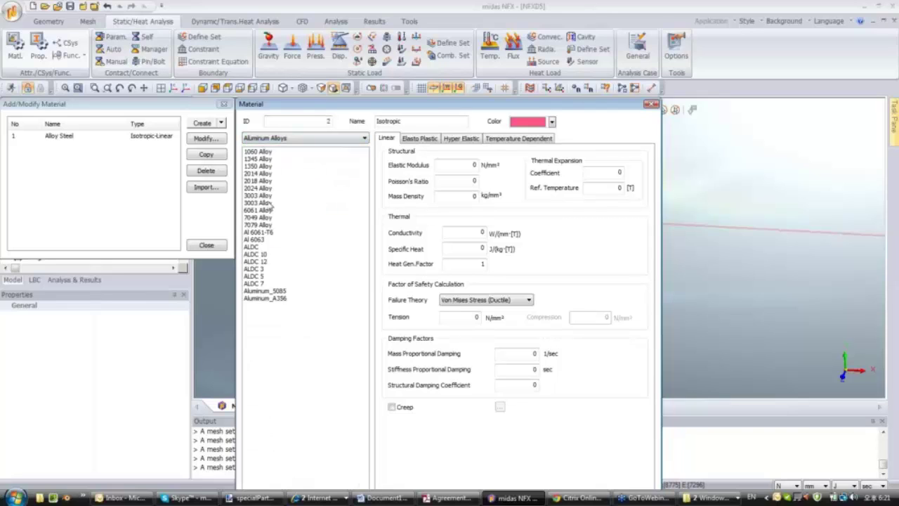
{"action": "left_click", "coordinate": [270, 203]}
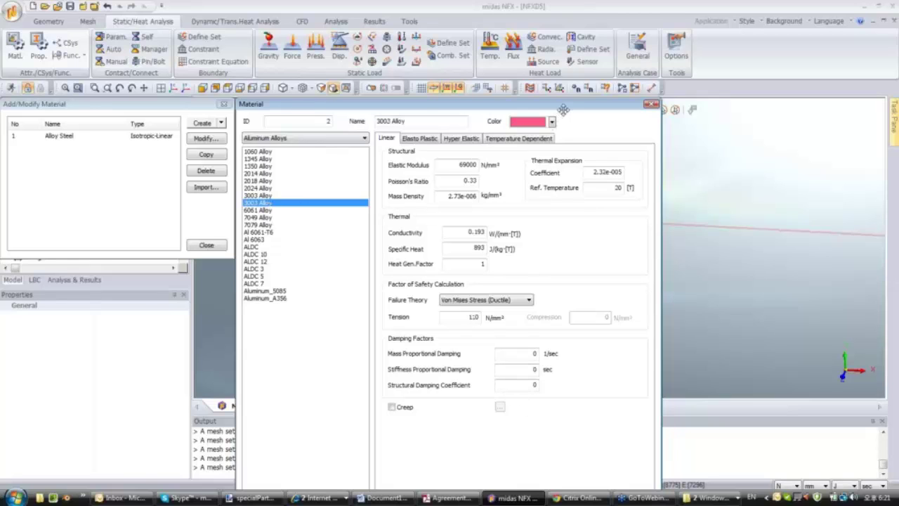
{"action": "left_click_drag", "start_coordinate": [564, 106], "coordinate": [592, 67]}
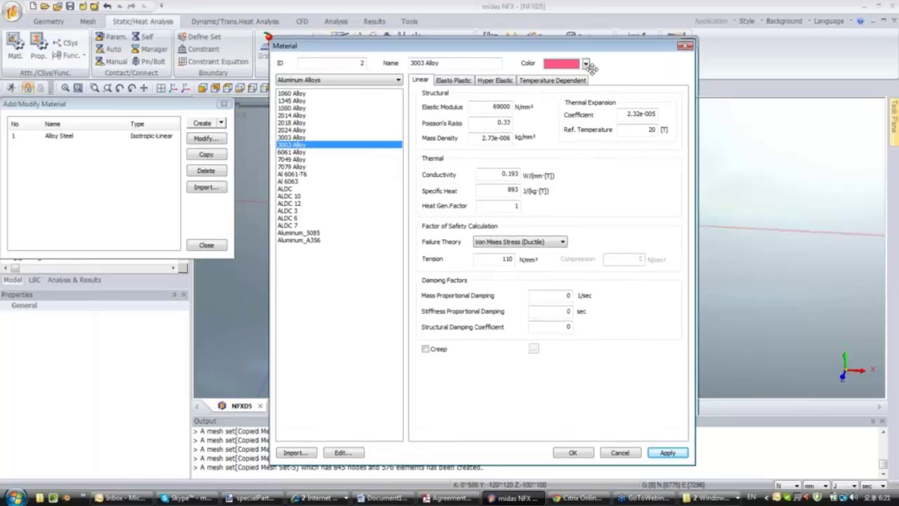
{"action": "left_click", "coordinate": [572, 453]}
{"action": "left_click", "coordinate": [206, 244]}
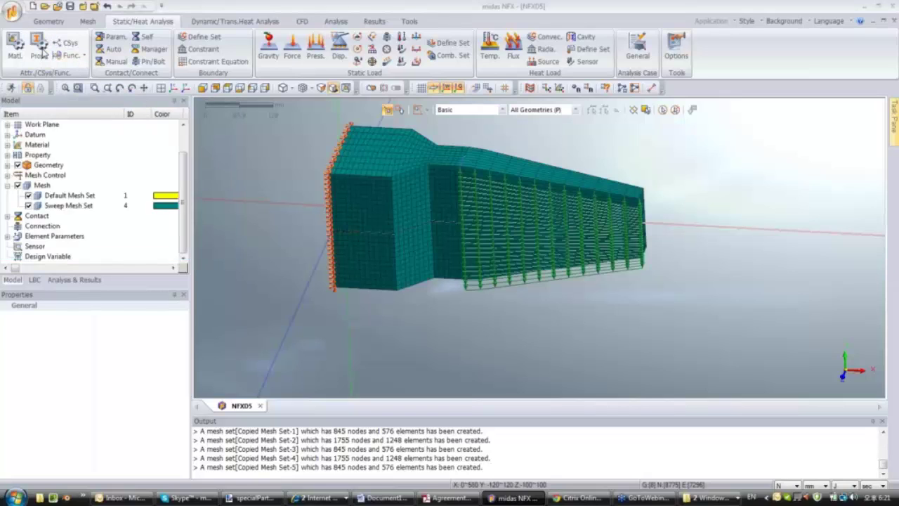
Modify the existing 3D solid property to use material 2: 3003 Alloy.
{"action": "left_click", "coordinate": [42, 50]}
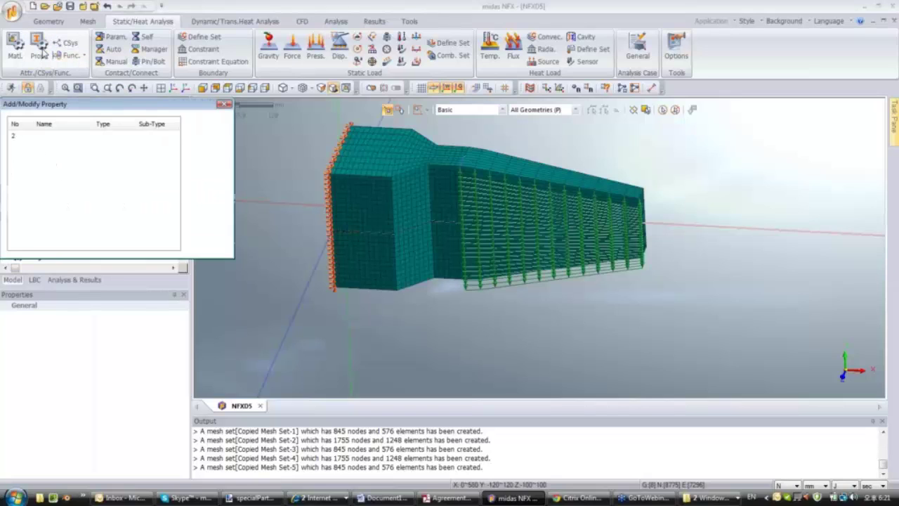
{"action": "left_click", "coordinate": [48, 139]}
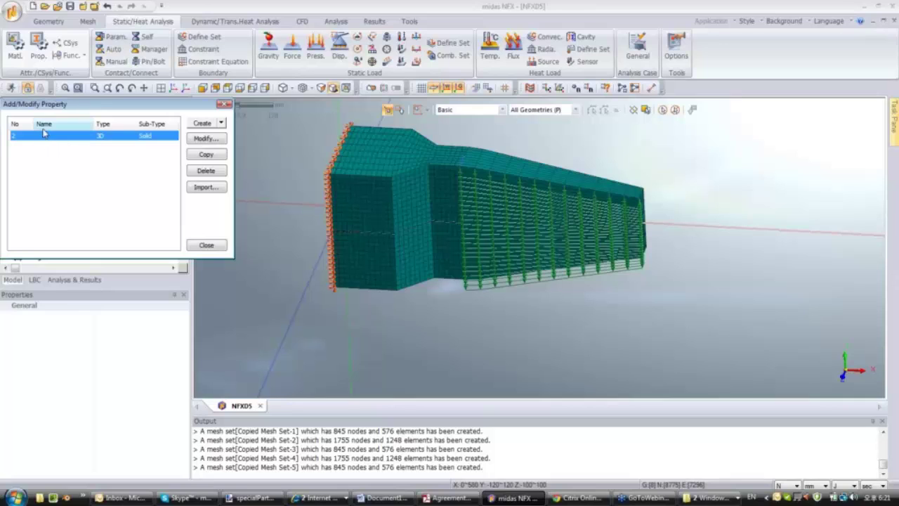
{"action": "left_click", "coordinate": [204, 139]}
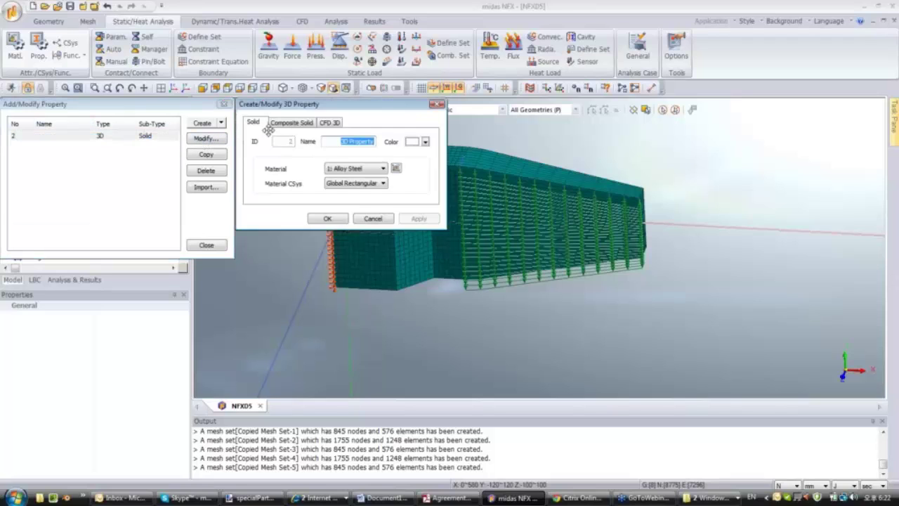
{"action": "left_click", "coordinate": [371, 170]}
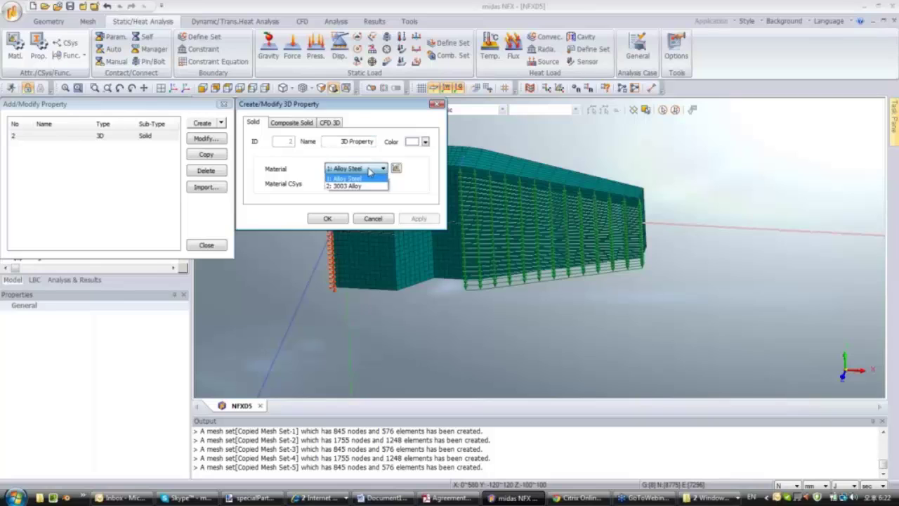
{"action": "left_click", "coordinate": [369, 171]}
{"action": "left_click", "coordinate": [349, 170]}
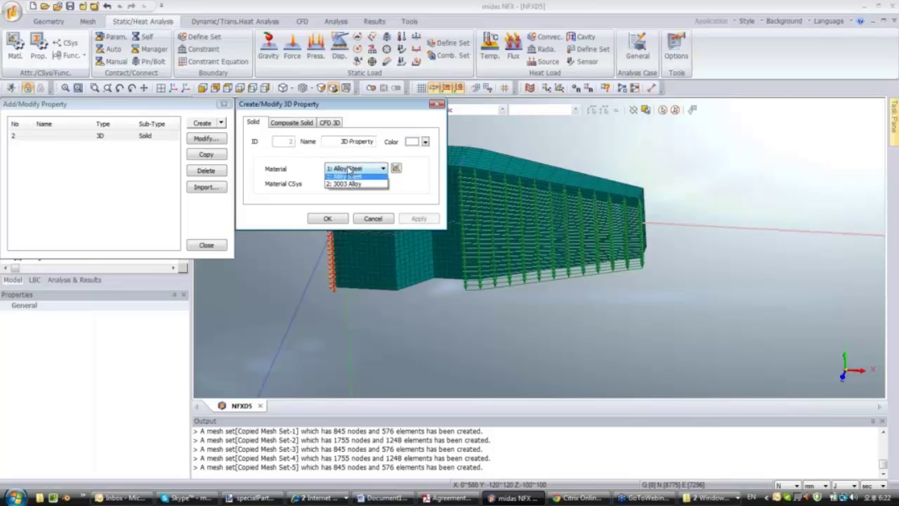
{"action": "left_click", "coordinate": [350, 187]}
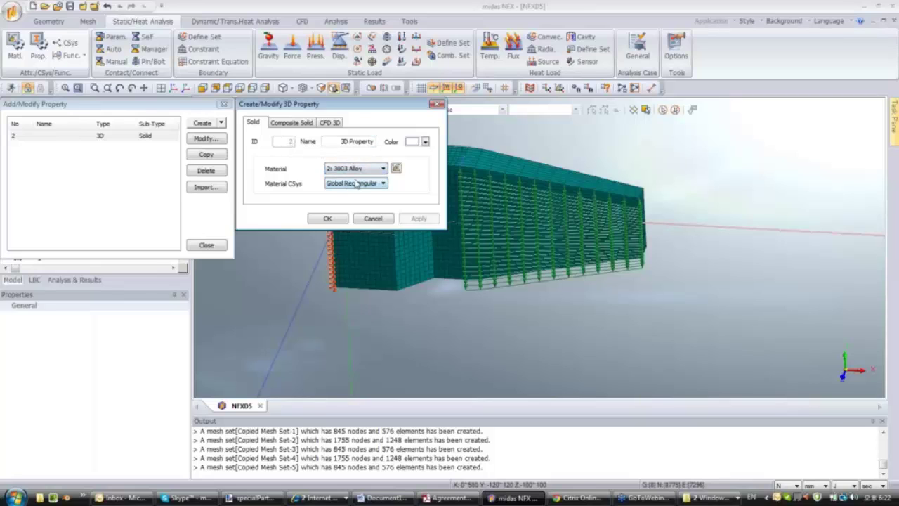
{"action": "left_click", "coordinate": [330, 222]}
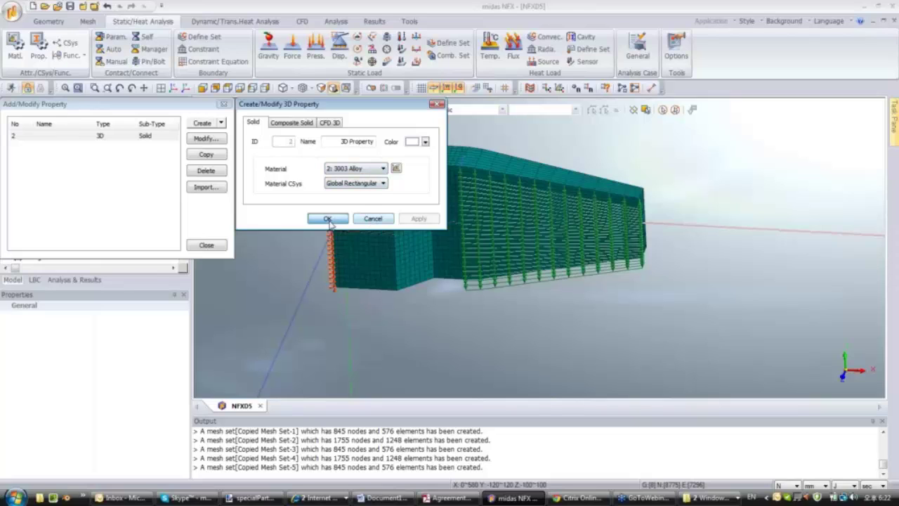
Examine the Composite Solid settings for 3D properties and the Composite Shell settings for 2D properties without creating either.
{"action": "left_click", "coordinate": [221, 123]}
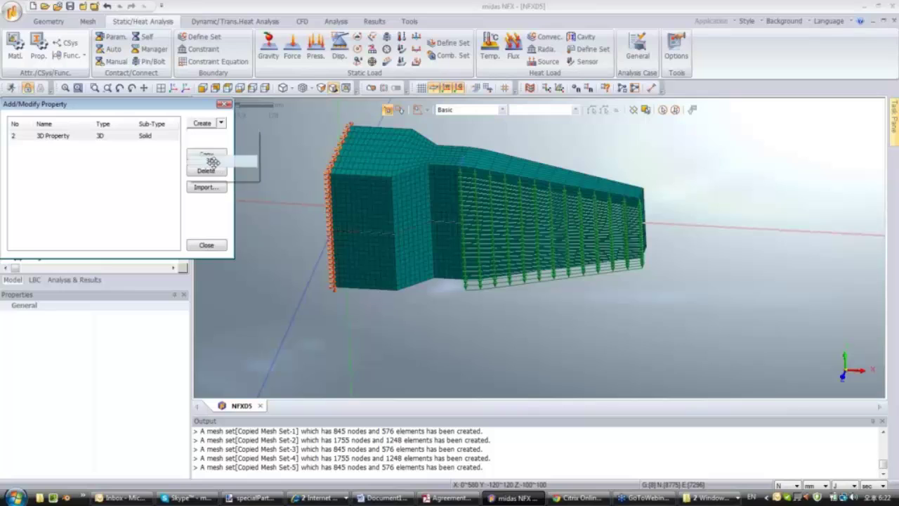
{"action": "left_click", "coordinate": [213, 163]}
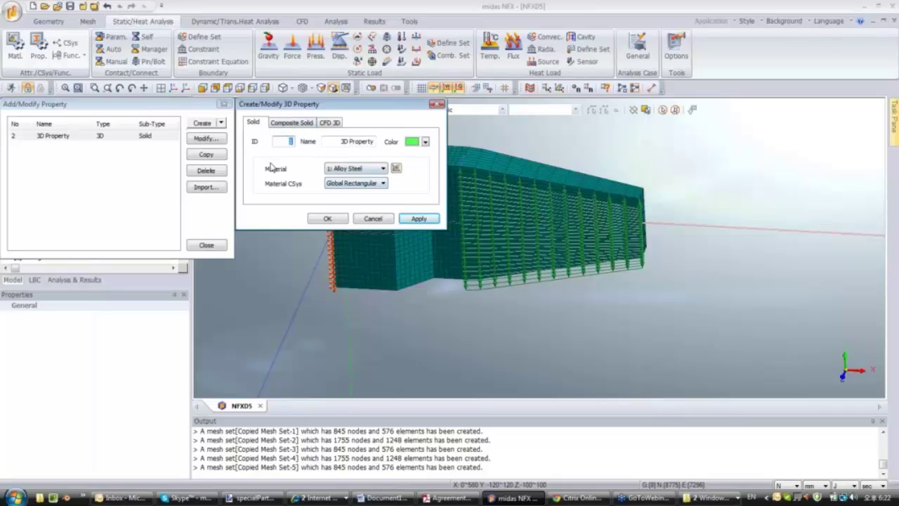
{"action": "left_click", "coordinate": [295, 127]}
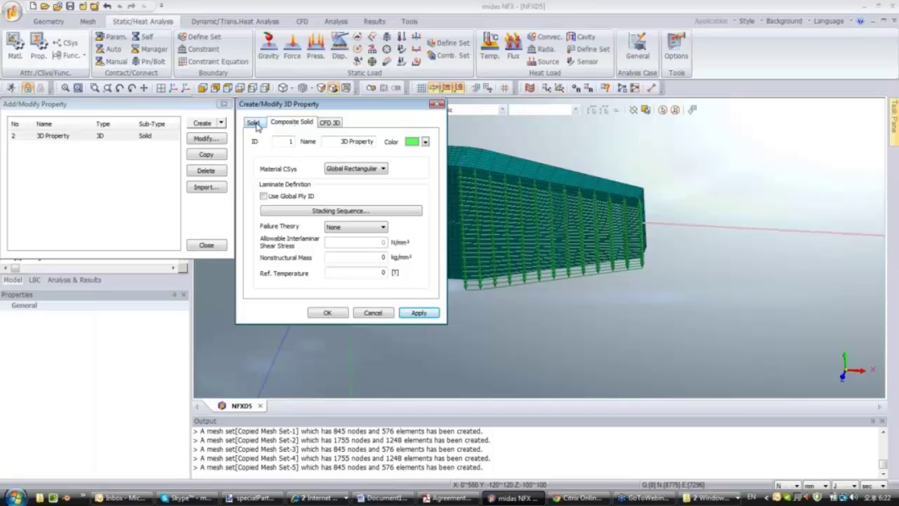
{"action": "left_click", "coordinate": [257, 126]}
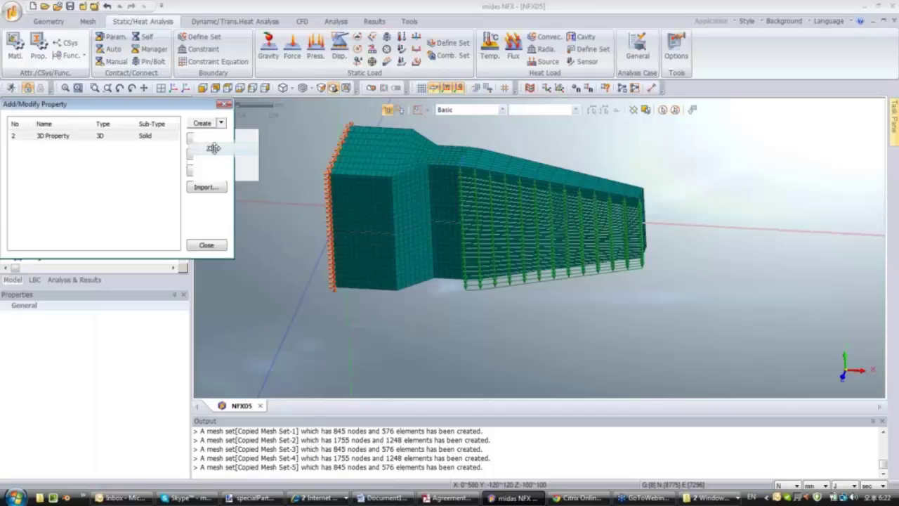
{"action": "left_click", "coordinate": [215, 148]}
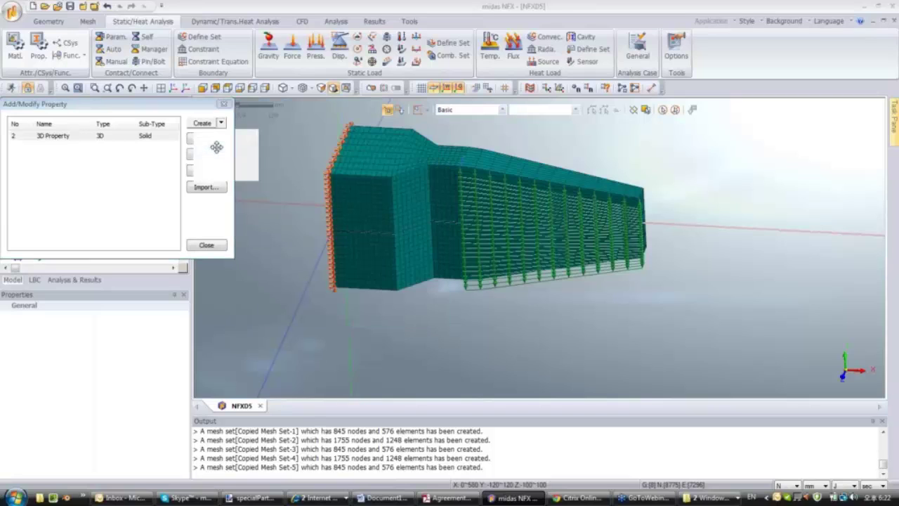
{"action": "left_click", "coordinate": [218, 152]}
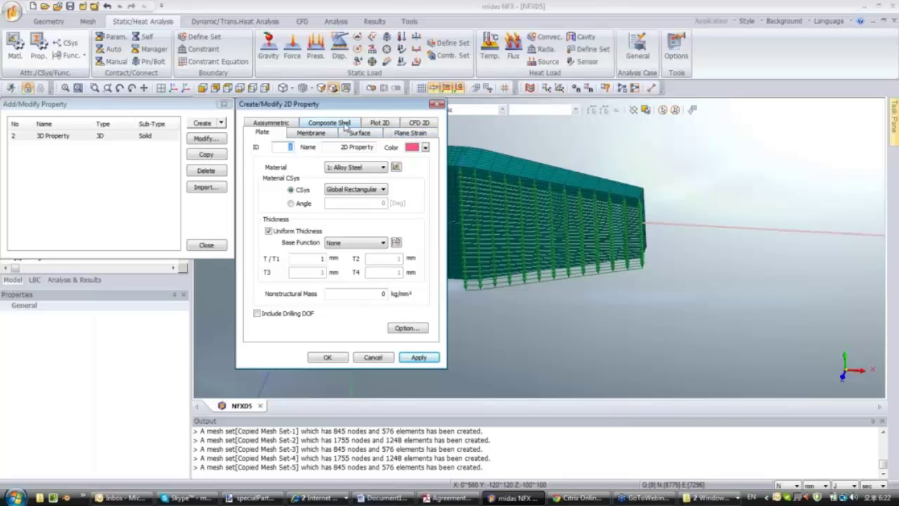
{"action": "left_click", "coordinate": [344, 125]}
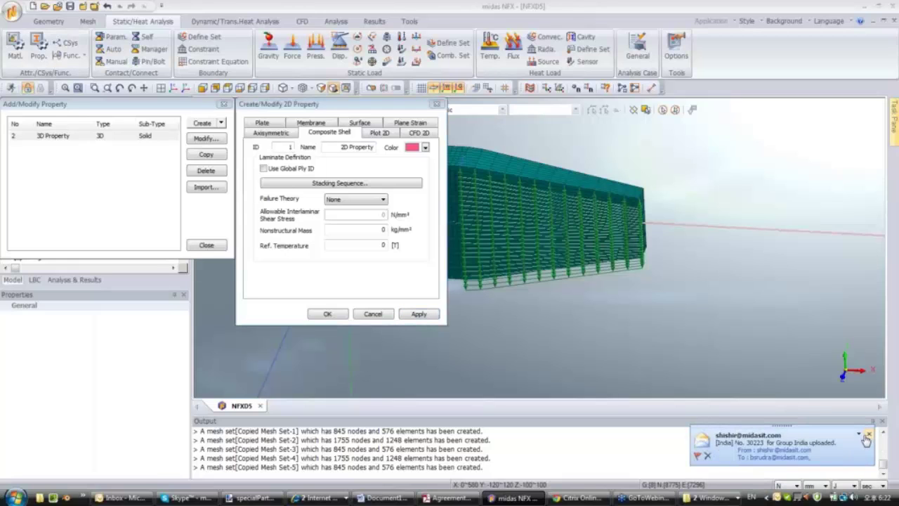
{"action": "left_click", "coordinate": [372, 314]}
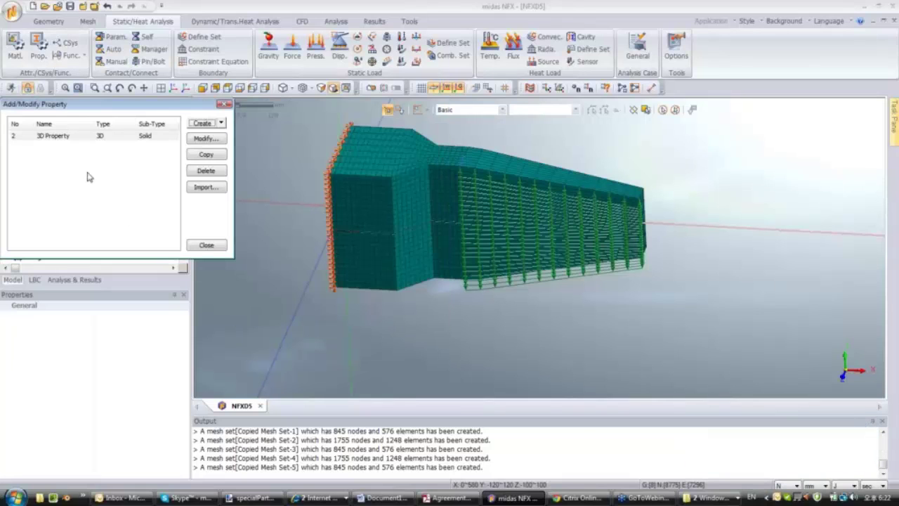
{"action": "left_click", "coordinate": [204, 246]}
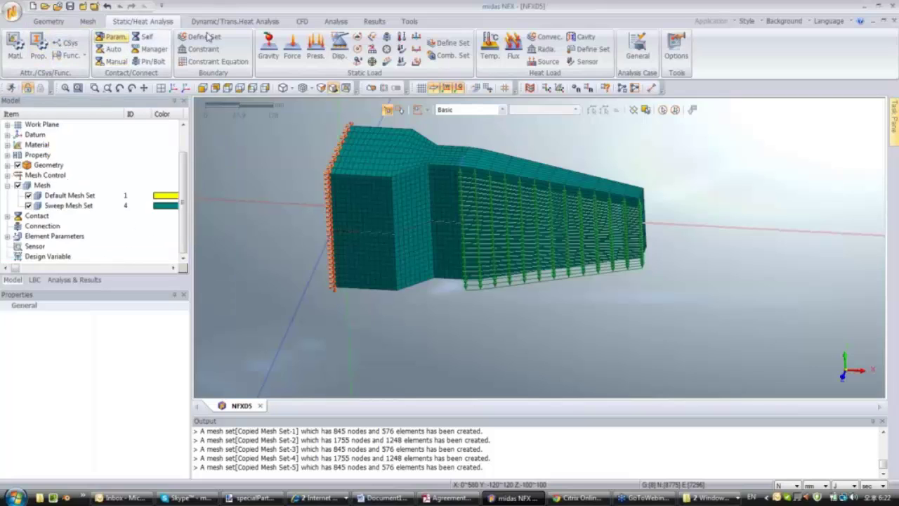
Create a Linear Static analysis case titled case1 with both mesh sets, Boundary Set-1 and Load Set-1.
{"action": "left_click", "coordinate": [335, 21]}
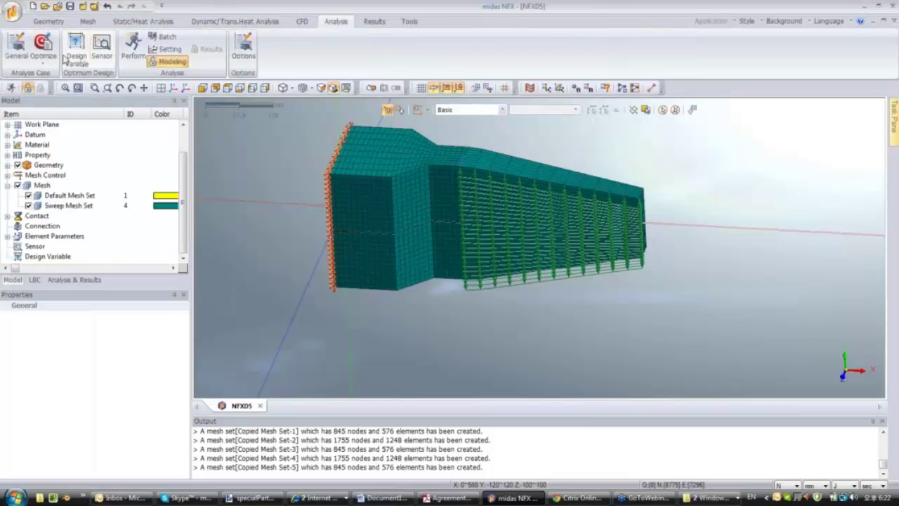
{"action": "left_click", "coordinate": [19, 49]}
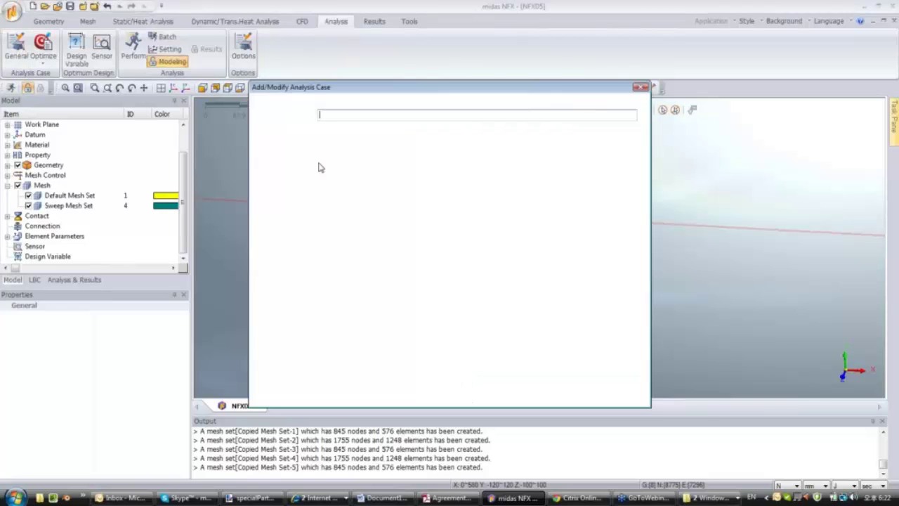
{"action": "type", "text": "case1"}
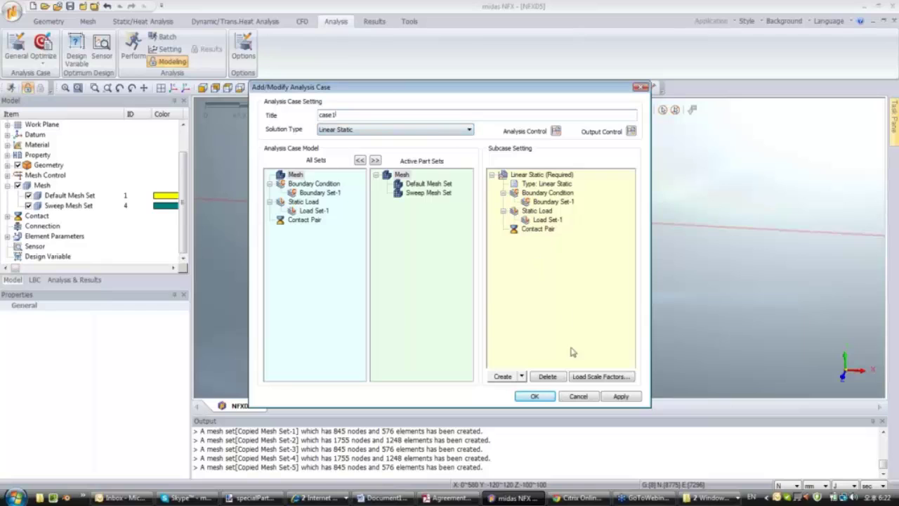
{"action": "left_click", "coordinate": [533, 396]}
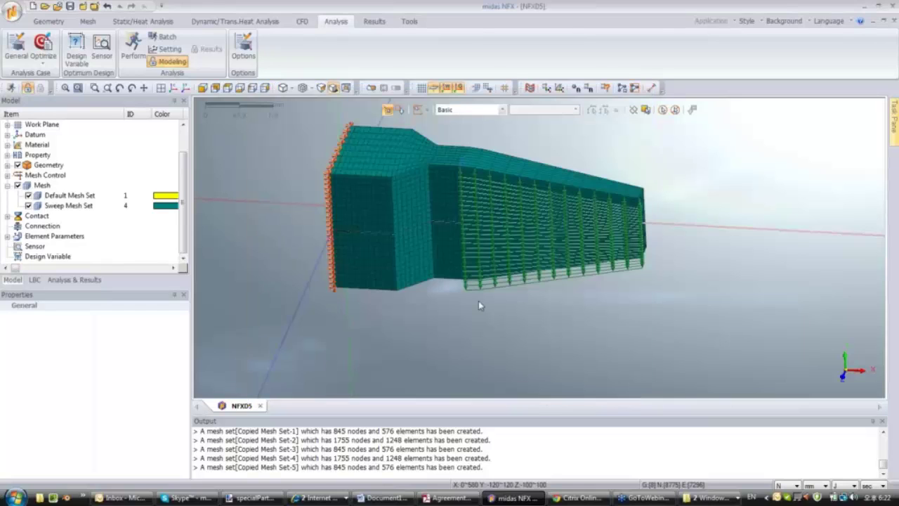
Run the case1 linear static analysis, saving the model as NFXD5.nfx.
{"action": "left_click", "coordinate": [83, 280]}
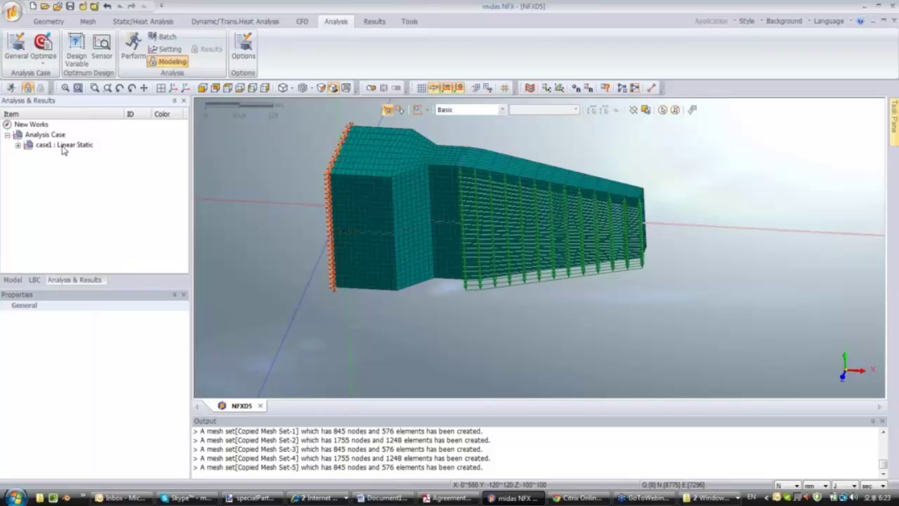
{"action": "left_click", "coordinate": [63, 146]}
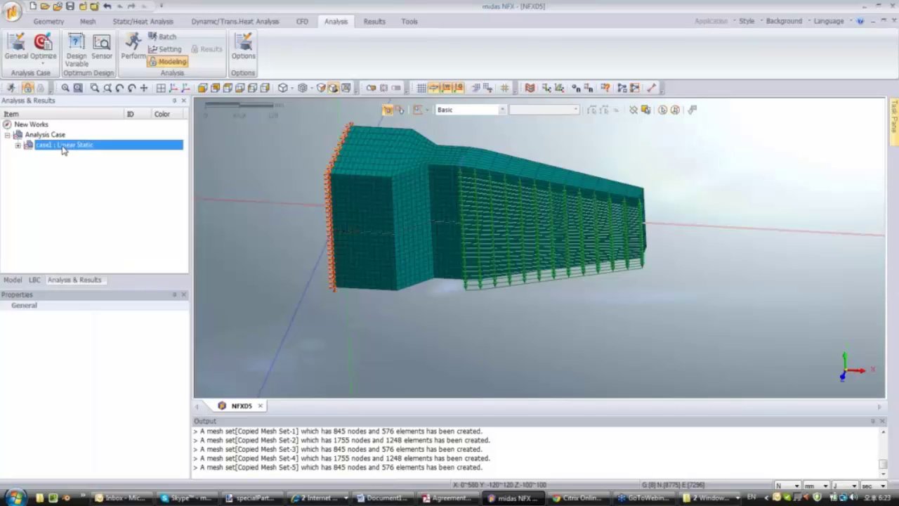
{"action": "key", "text": "ctrl+s"}
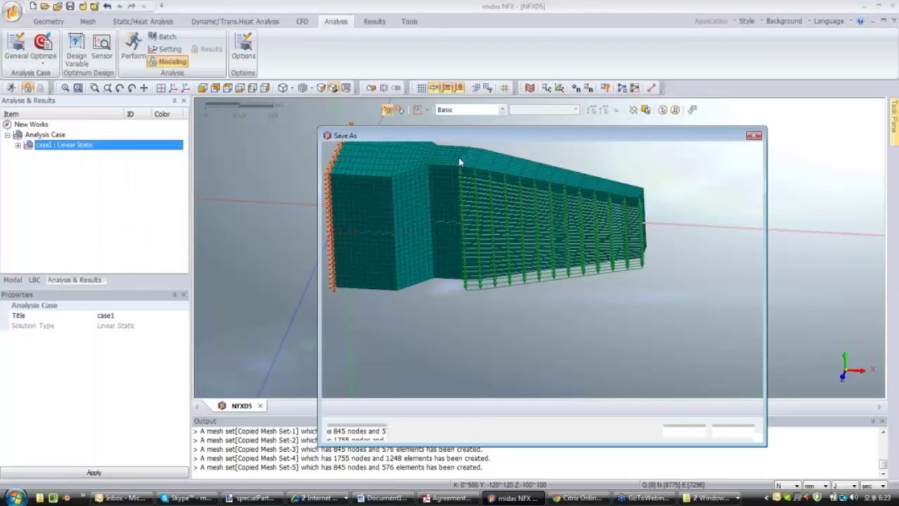
{"action": "key", "text": "Return"}
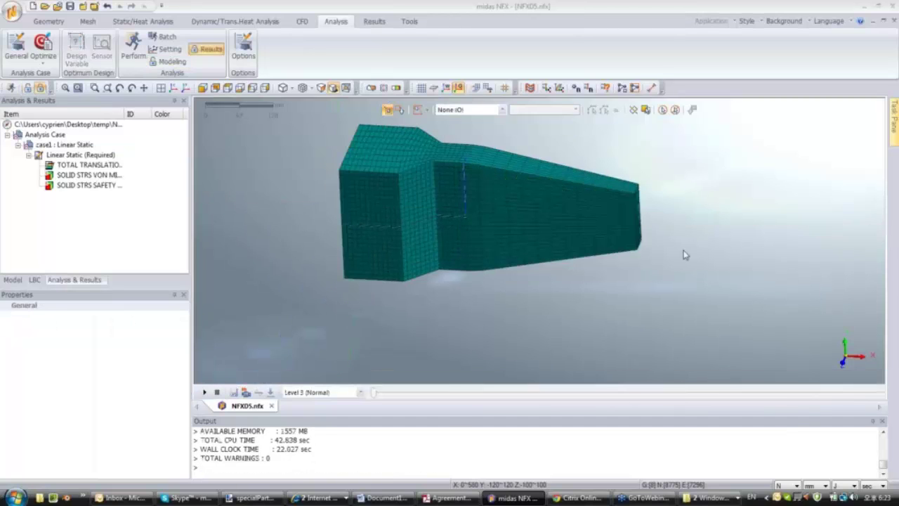
Display the total translation contour of case1 and play its deformation animation.
{"action": "double_click", "coordinate": [98, 166]}
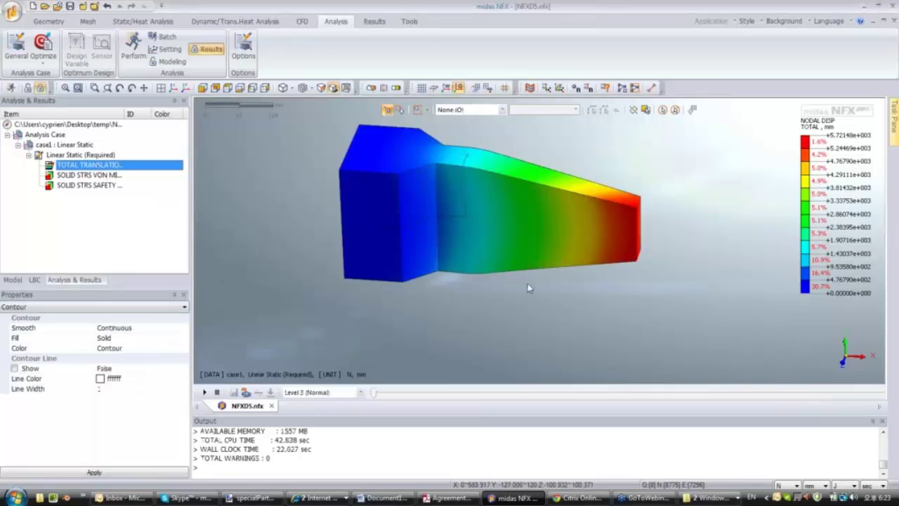
{"action": "middle_click_drag", "start_coordinate": [528, 284], "coordinate": [461, 269]}
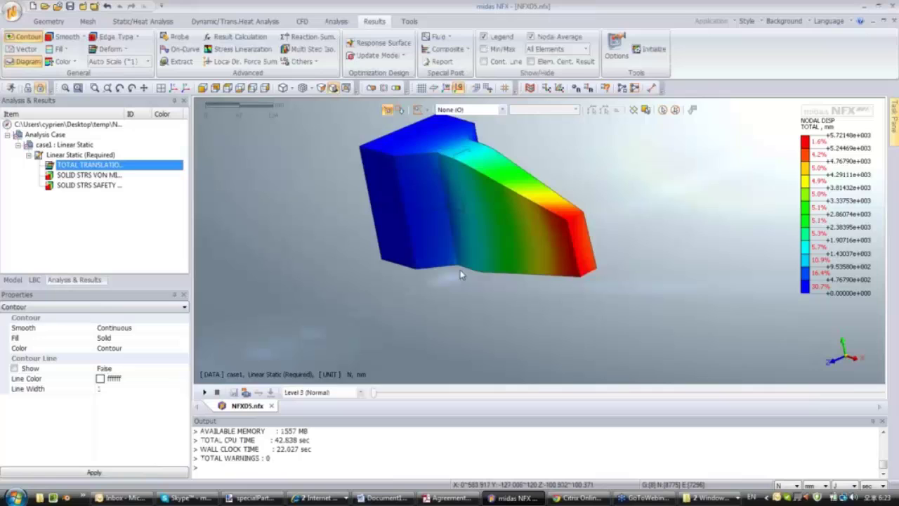
{"action": "left_click", "coordinate": [204, 394]}
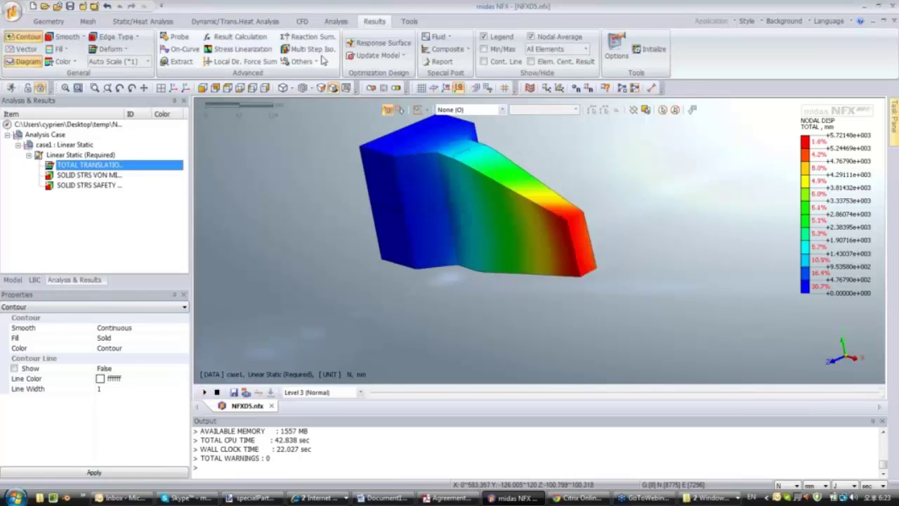
Overlay the undeformed outline on the deformed part and switch the contour to the solid von Mises stress.
{"action": "left_click", "coordinate": [110, 48]}
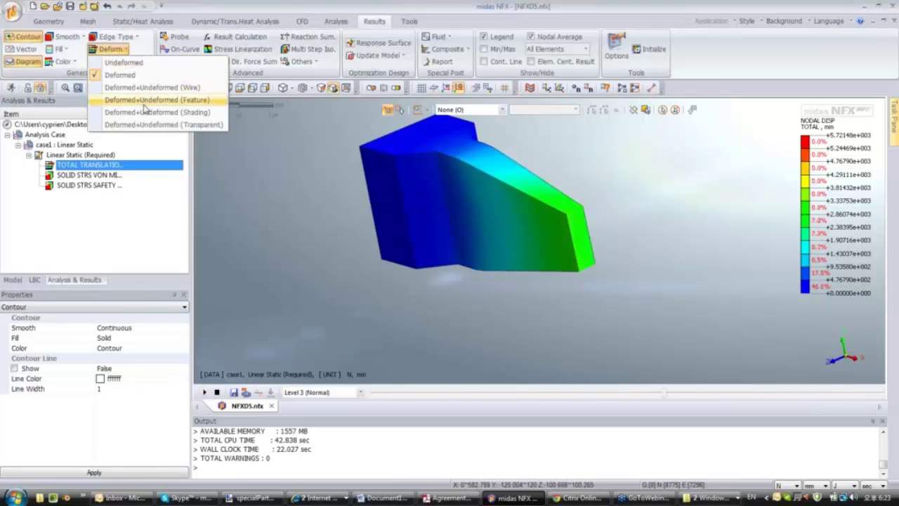
{"action": "left_click", "coordinate": [152, 88]}
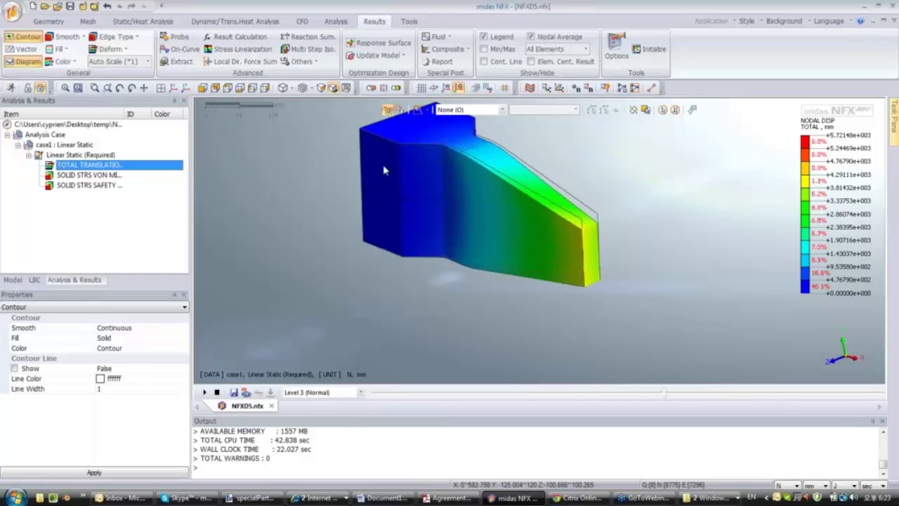
{"action": "scroll", "coordinate": [387, 165], "scroll_direction": "up", "scroll_amount": 3}
{"action": "middle_click_drag", "start_coordinate": [372, 186], "coordinate": [371, 205]}
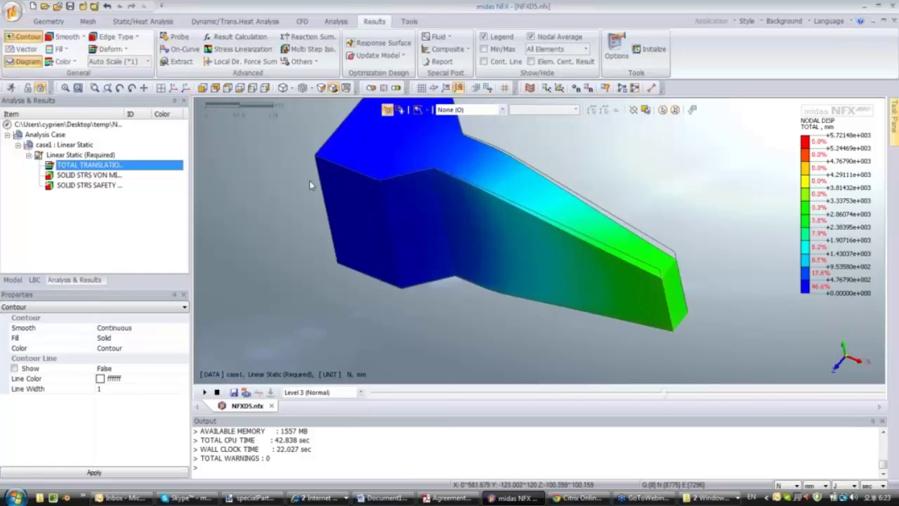
{"action": "left_click", "coordinate": [95, 176]}
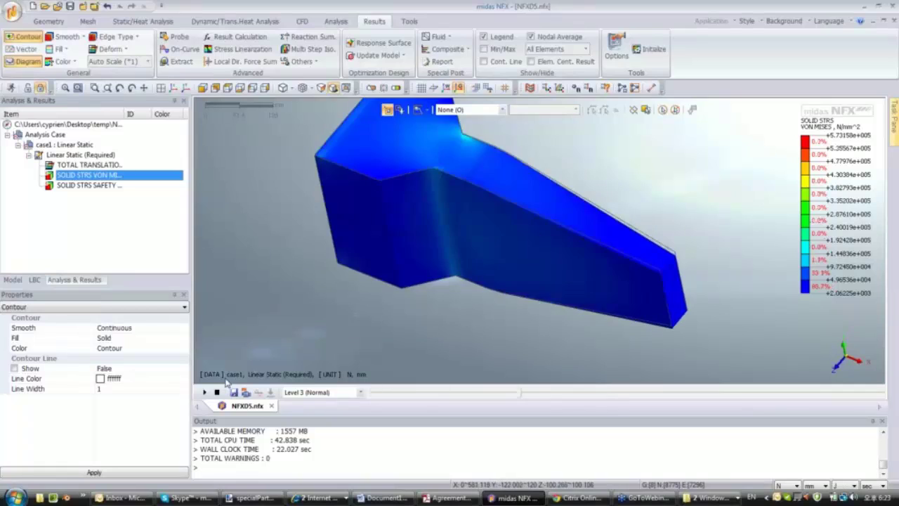
{"action": "middle_click_drag", "start_coordinate": [527, 215], "coordinate": [506, 229]}
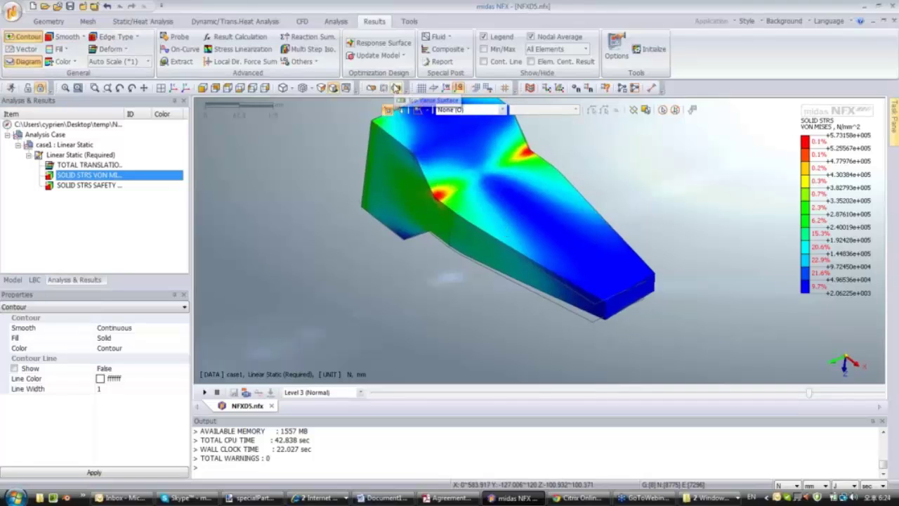
Examine the highly stressed regions with a capped, upper-part iso surface at a raised iso value, and turn the iso surface off.
{"action": "left_click", "coordinate": [396, 88]}
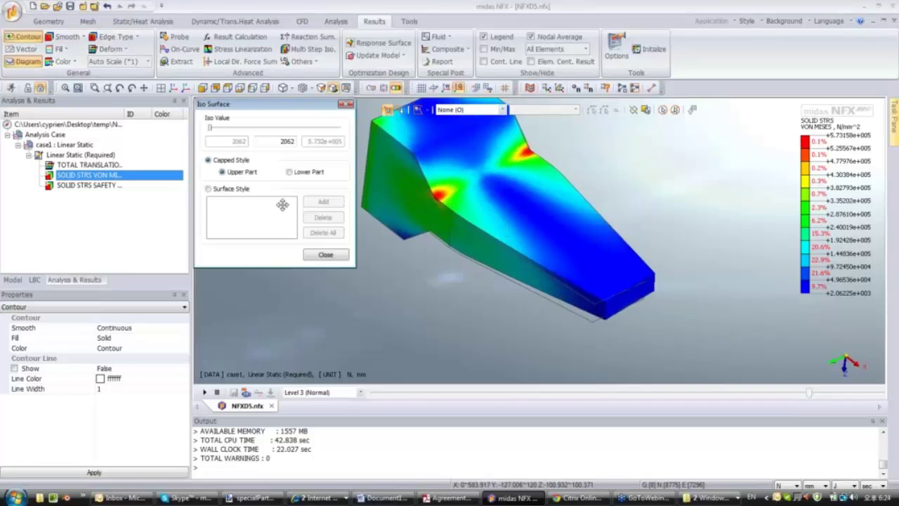
{"action": "left_click_drag", "start_coordinate": [210, 129], "coordinate": [256, 132]}
{"action": "mouse_move", "coordinate": [456, 217]}
{"action": "middle_mouse_down"}
{"action": "mouse_move", "coordinate": [412, 214]}
{"action": "mouse_move", "coordinate": [443, 218]}
{"action": "middle_mouse_up"}
{"action": "left_click", "coordinate": [342, 255]}
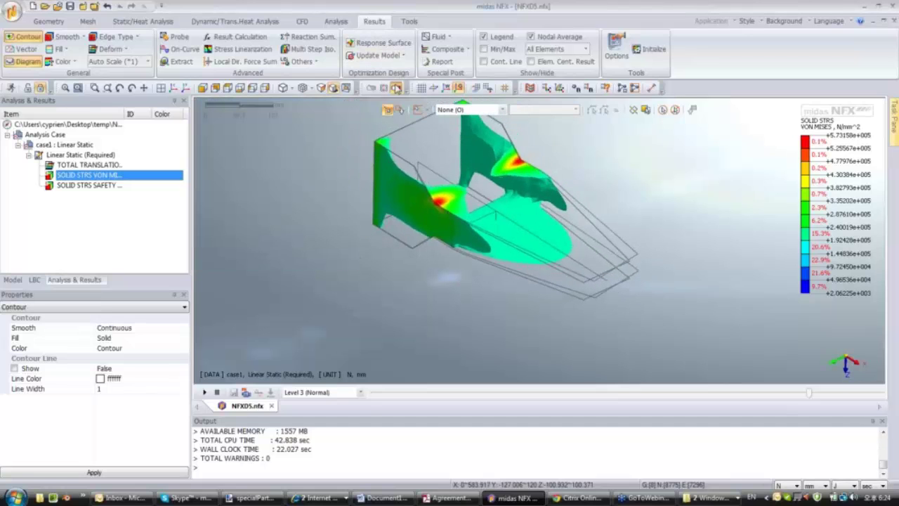
{"action": "left_click", "coordinate": [396, 89]}
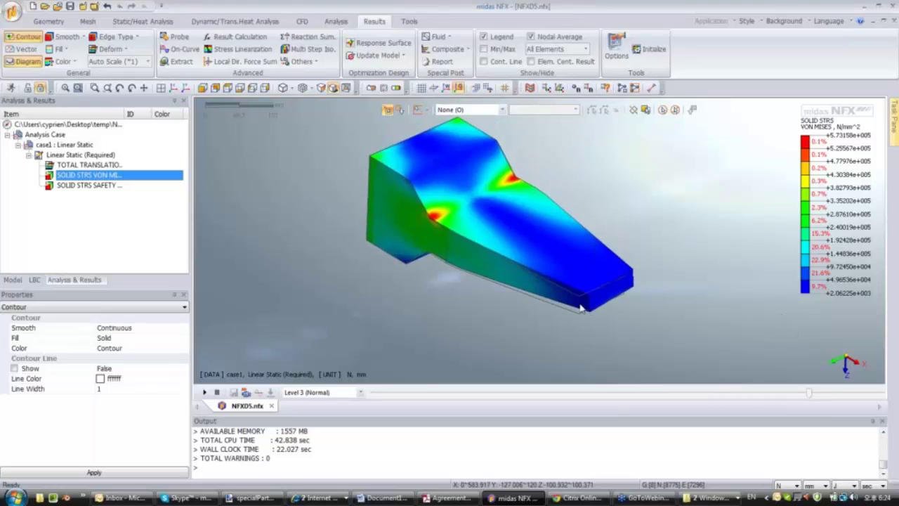
{"action": "mouse_move", "coordinate": [438, 241]}
{"action": "middle_mouse_down"}
{"action": "mouse_move", "coordinate": [514, 257]}
{"action": "mouse_move", "coordinate": [439, 246]}
{"action": "middle_mouse_up"}
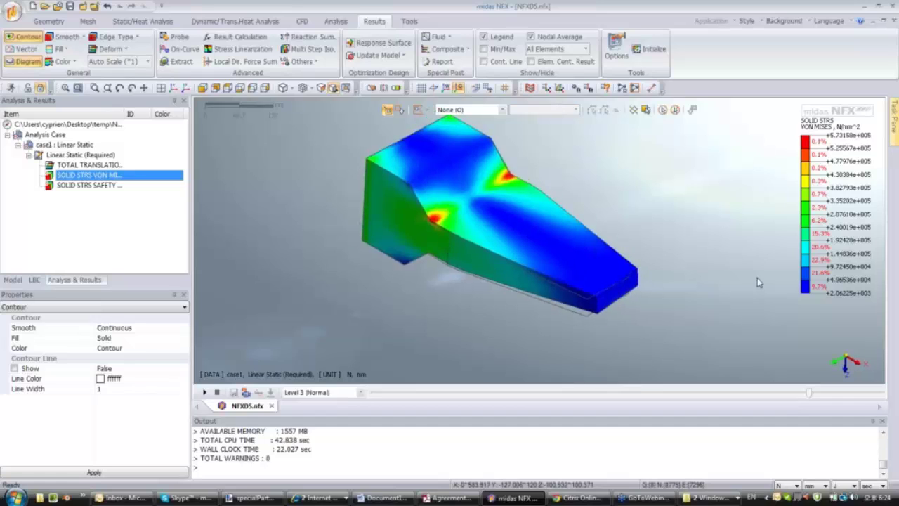